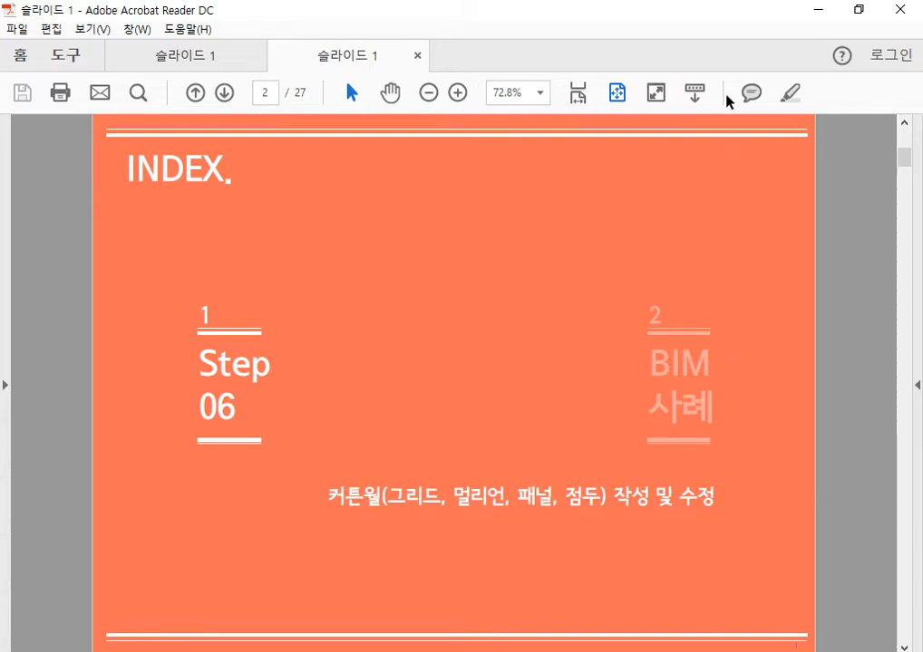
Step: Switch from the PDF slides to the Revit building model and open the 1층 평면도 plan around the column grid
left_click(817, 11)
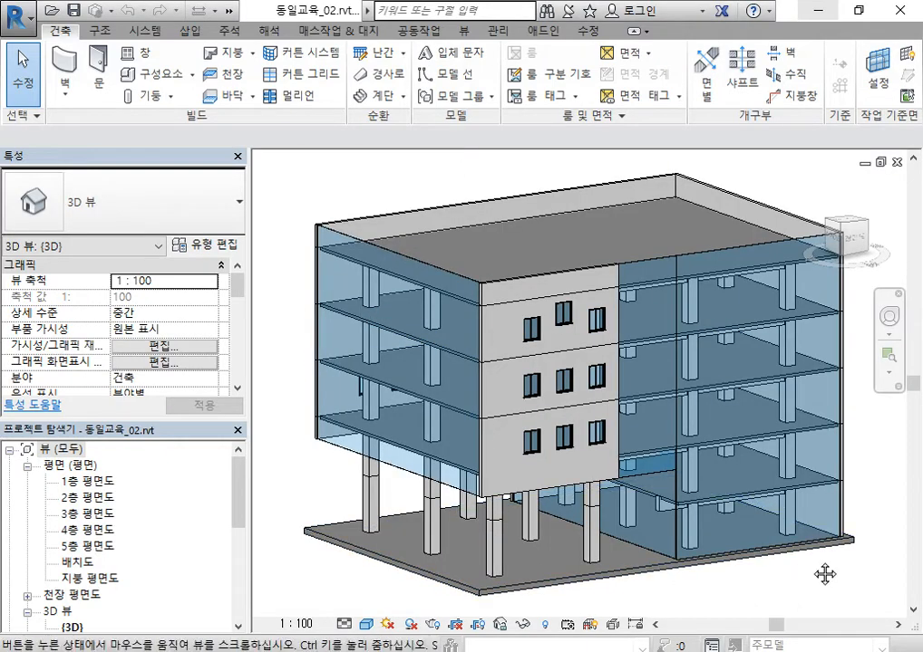
middle_click_drag(824, 515, 797, 463)
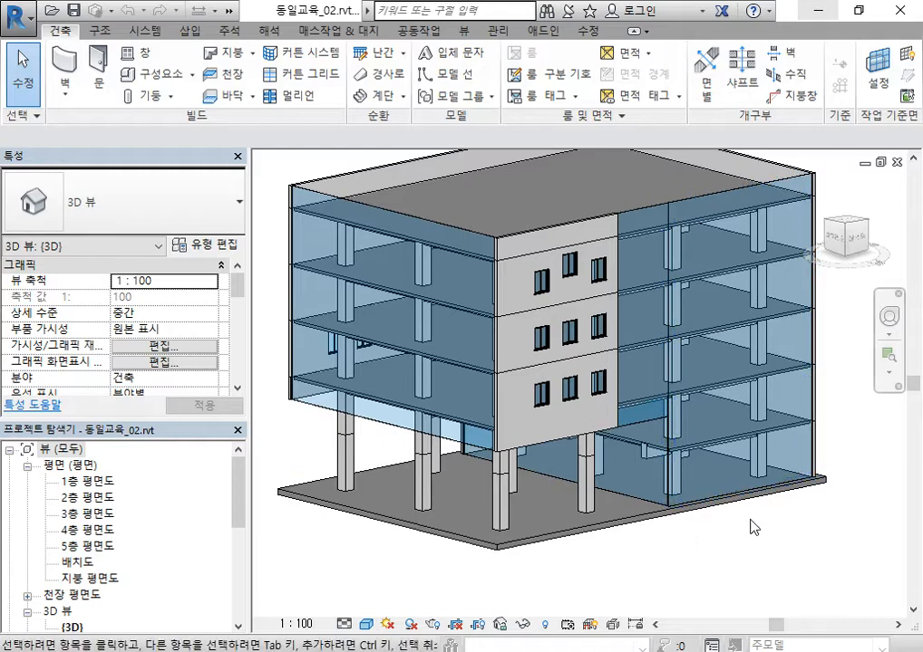
middle_click_drag(767, 384, 624, 348, "shift")
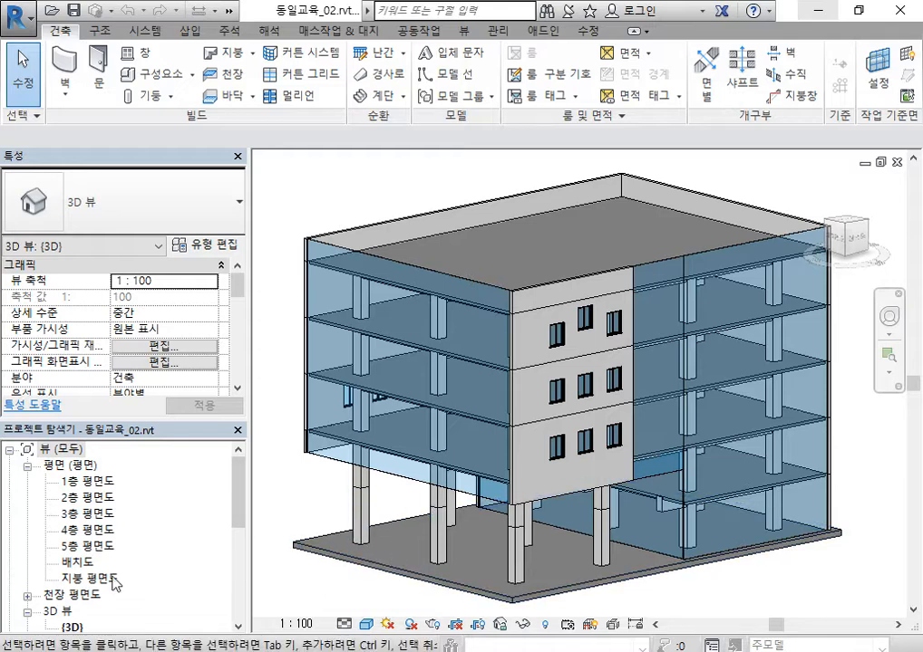
double_click(86, 482)
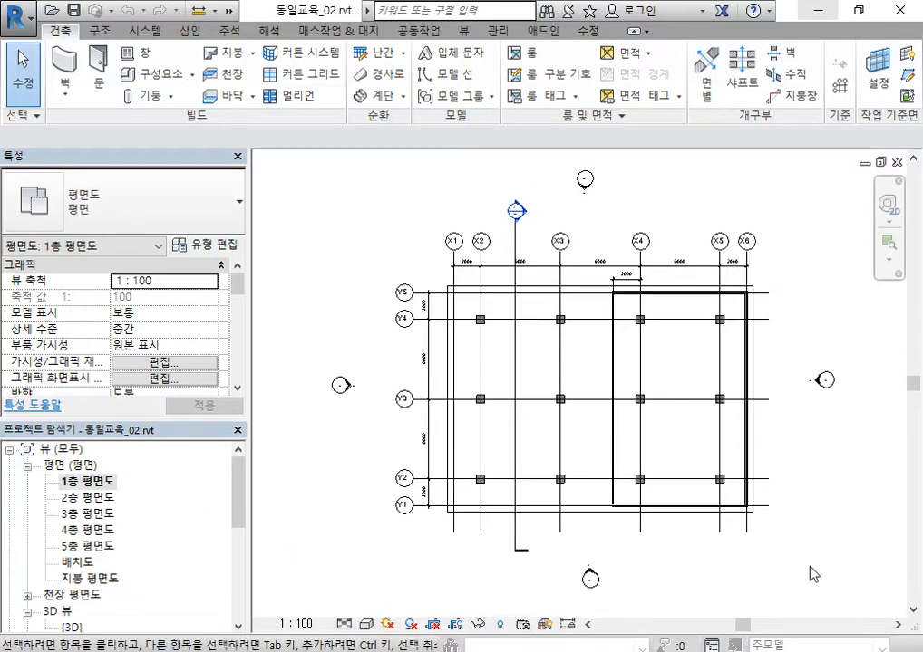
scroll(696, 463, "up", 5)
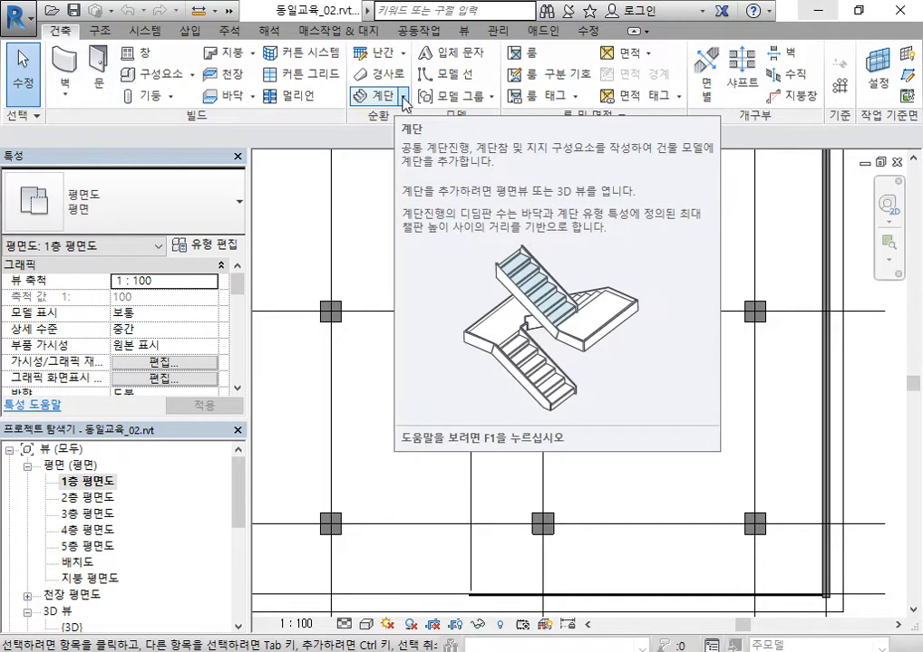
Step: Start a sketch-based stair of type 일체식 계단 and bring its dimension properties into view
left_click(405, 96)
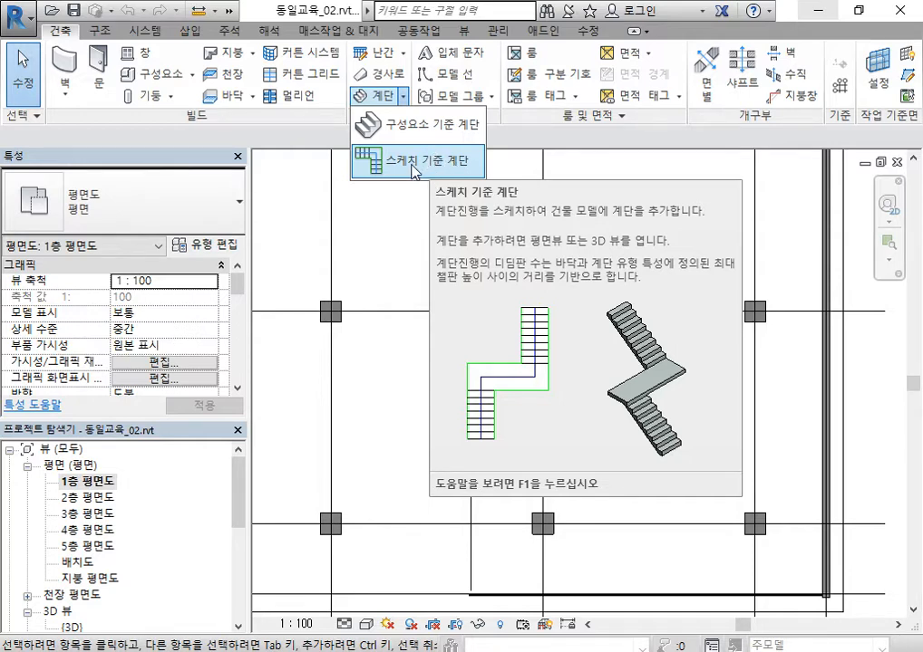
left_click(415, 173)
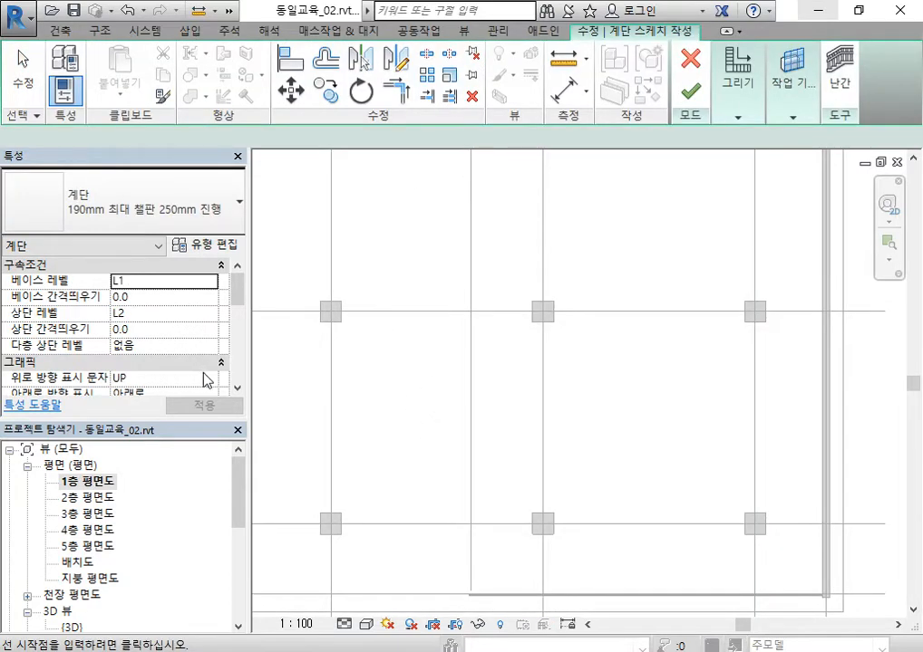
left_click(134, 214)
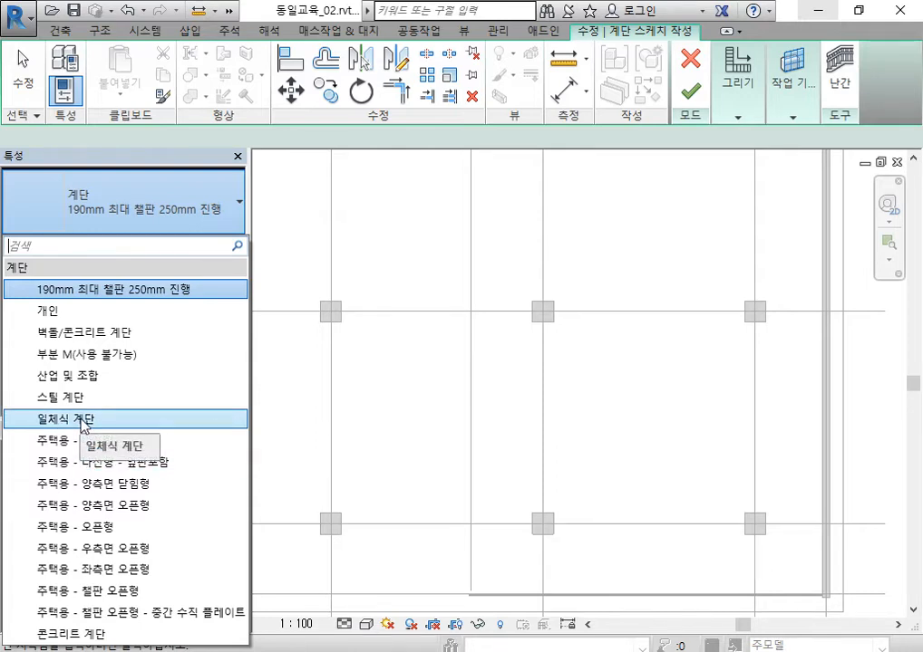
left_click(109, 422)
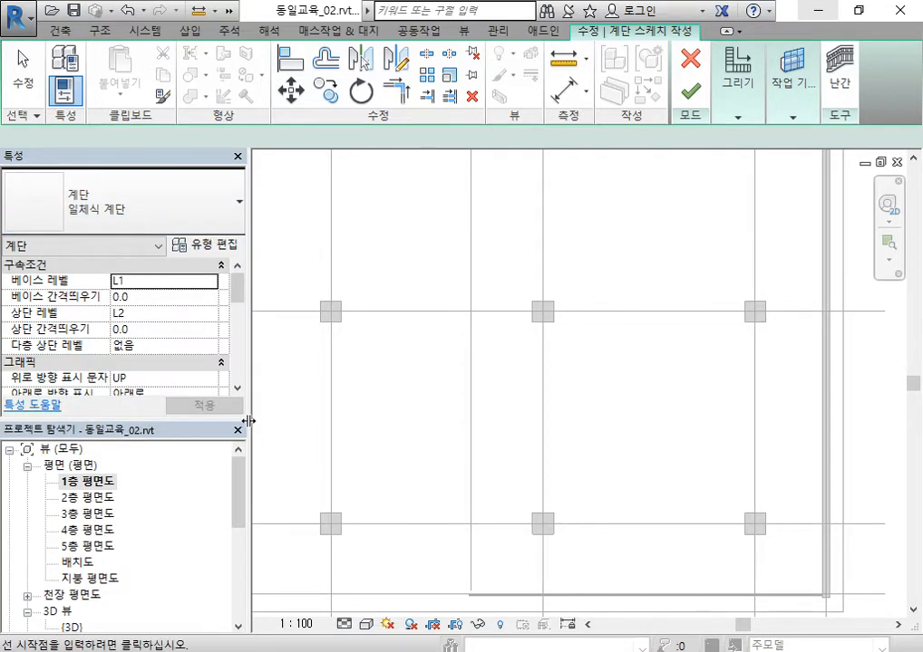
left_click_drag(247, 421, 251, 541)
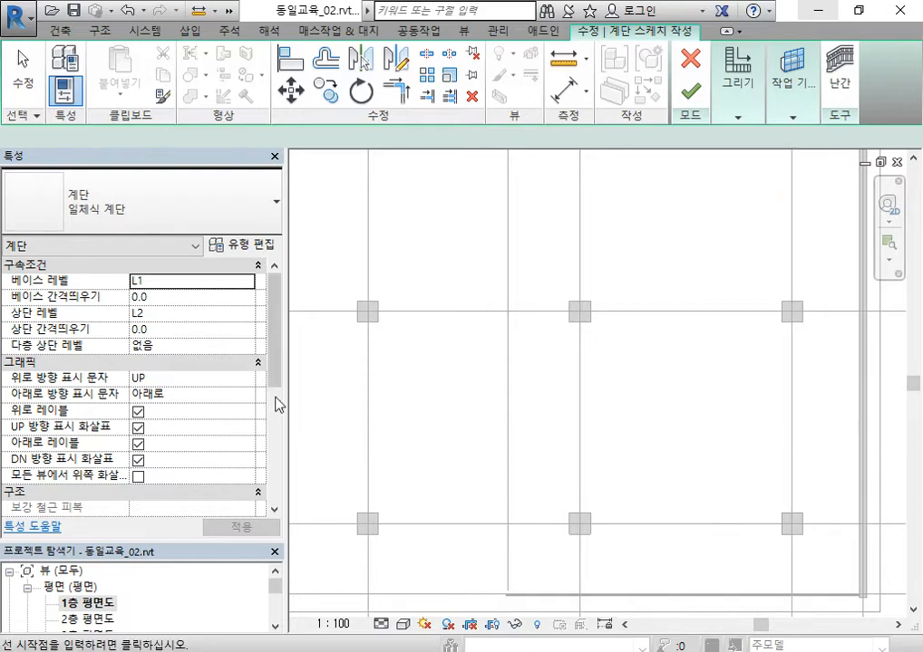
left_click_drag(279, 345, 290, 442)
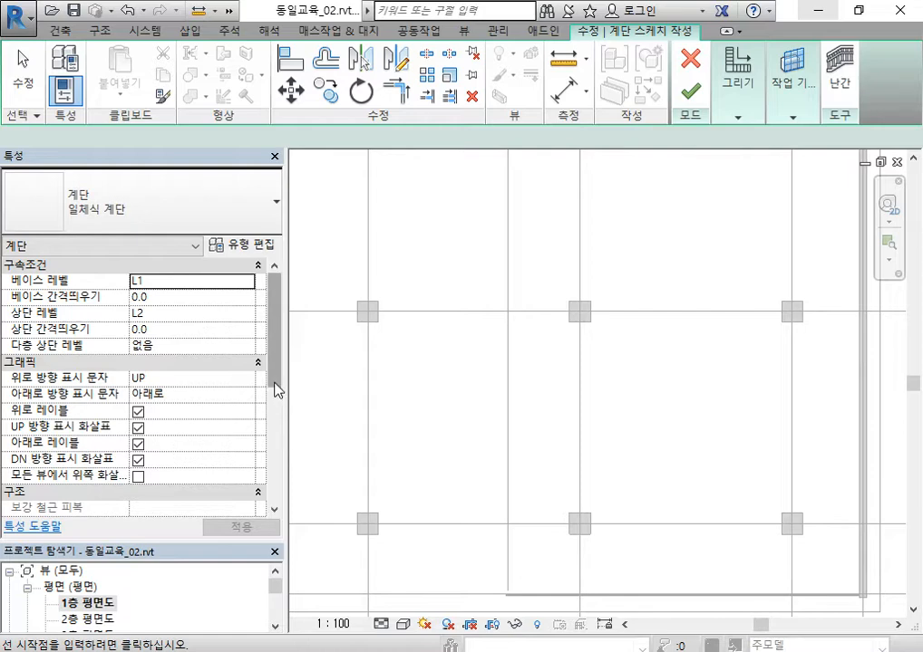
left_click_drag(278, 387, 285, 461)
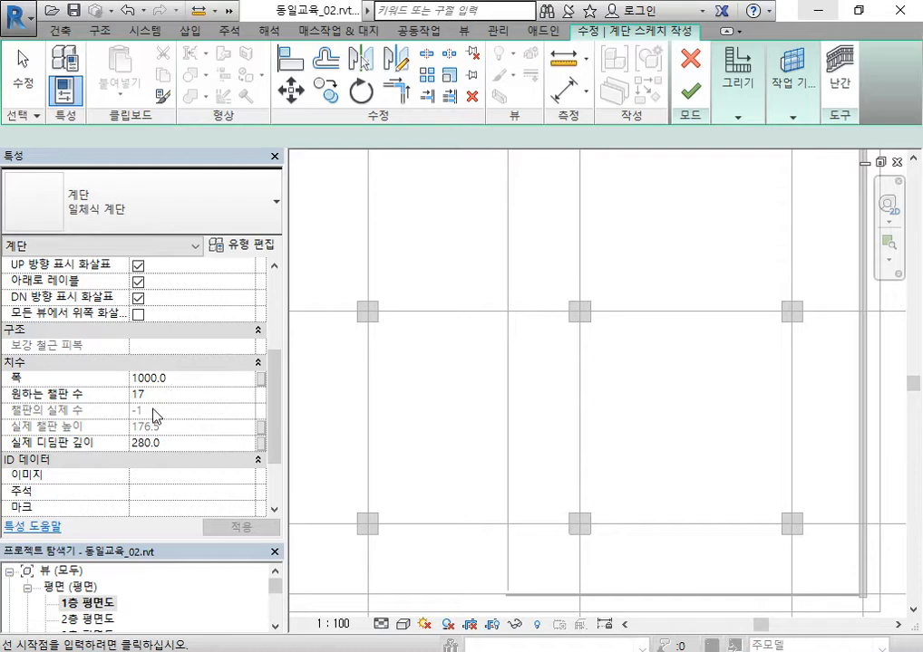
Step: Sketch a U-shaped stair between the columns with runs of about 2520 mm and 1960 mm, and finish the sketch
left_click(599, 448)
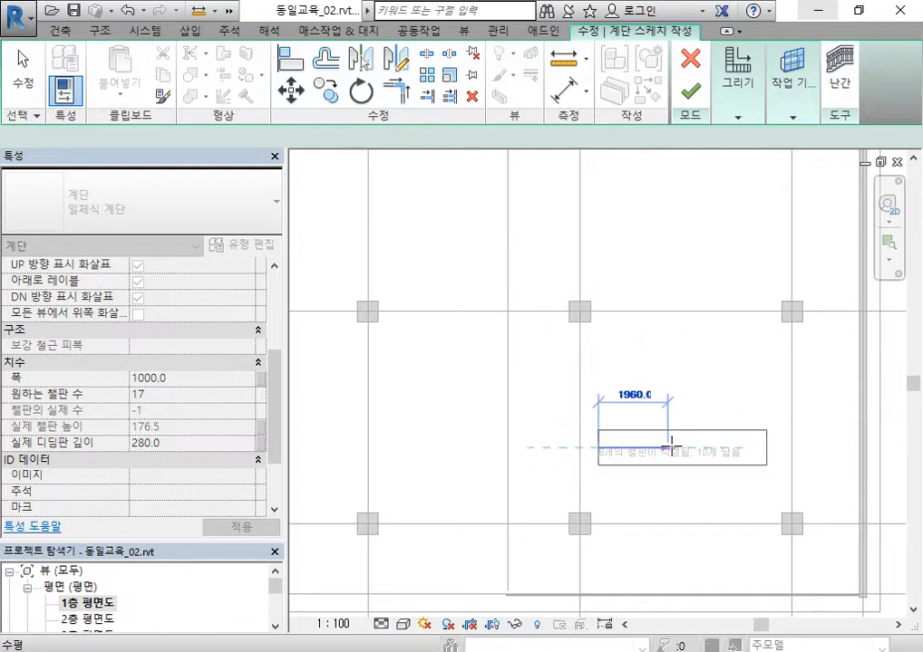
left_click(687, 448)
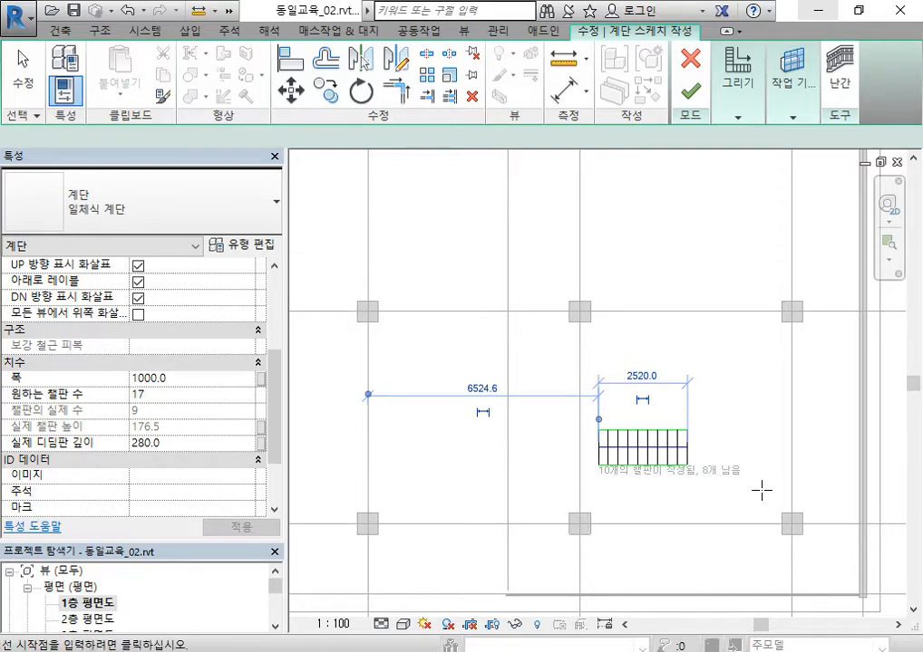
left_click(686, 402)
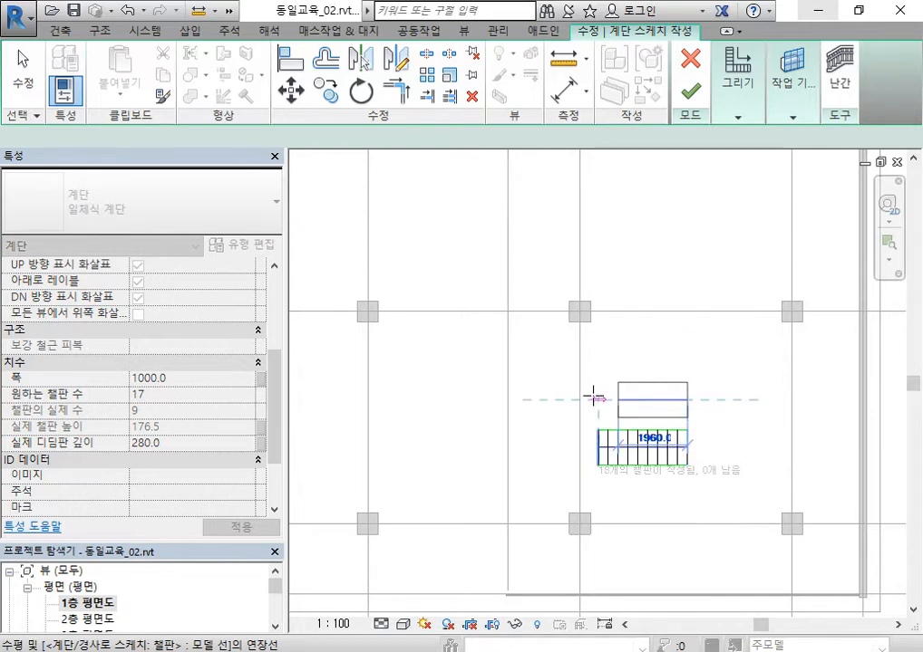
left_click(596, 397)
key("Escape")
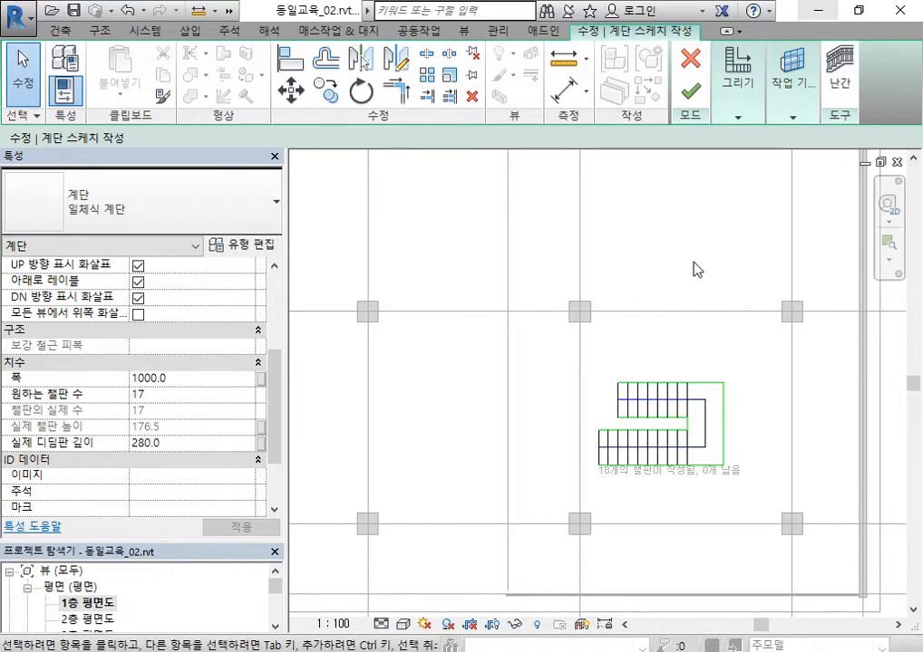
left_click(691, 91)
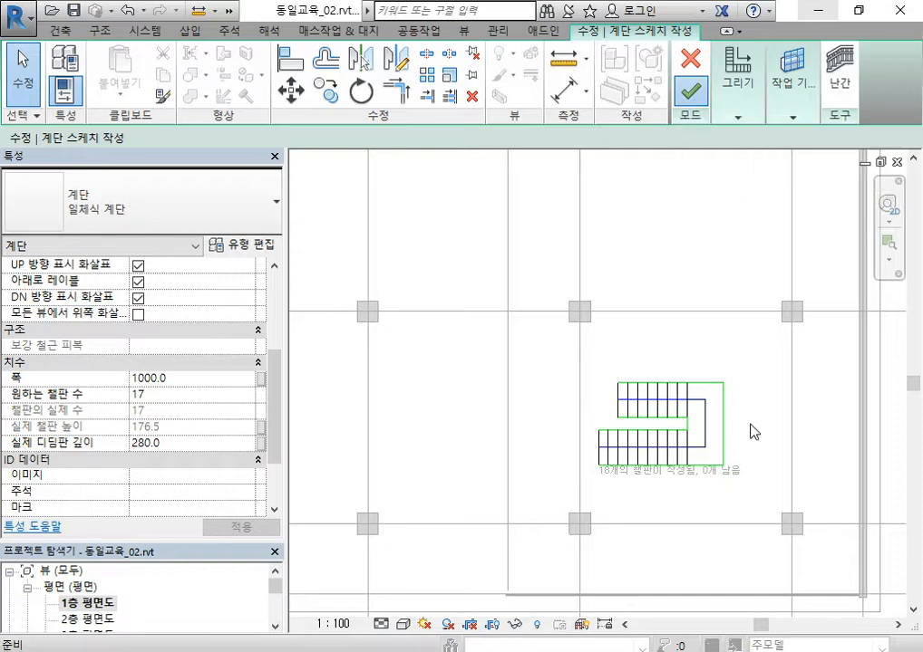
Step: Open the default 3D view and frame the new stair on the building's first floor
scroll(698, 327, "down", 3)
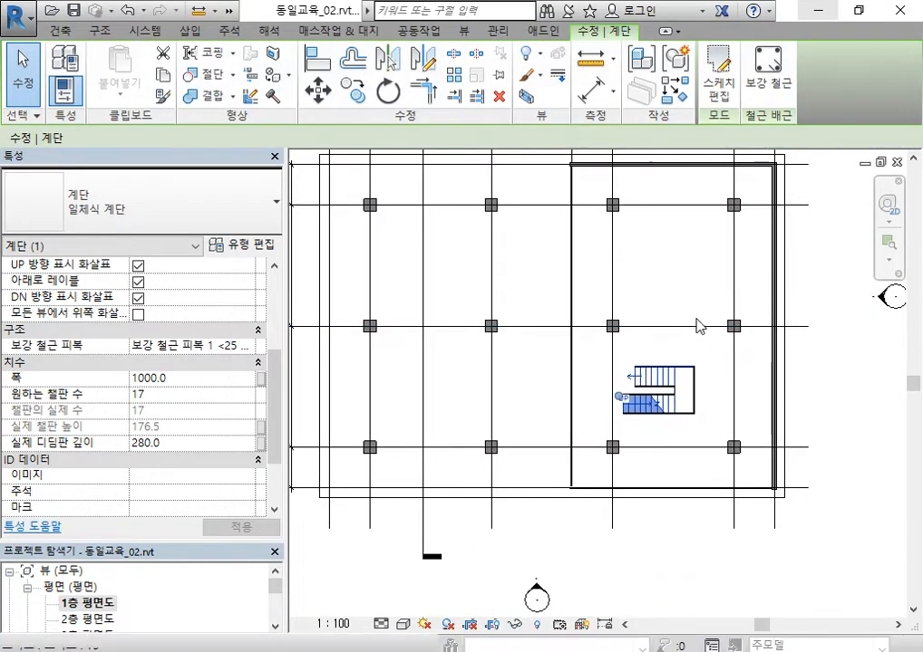
left_click(229, 11)
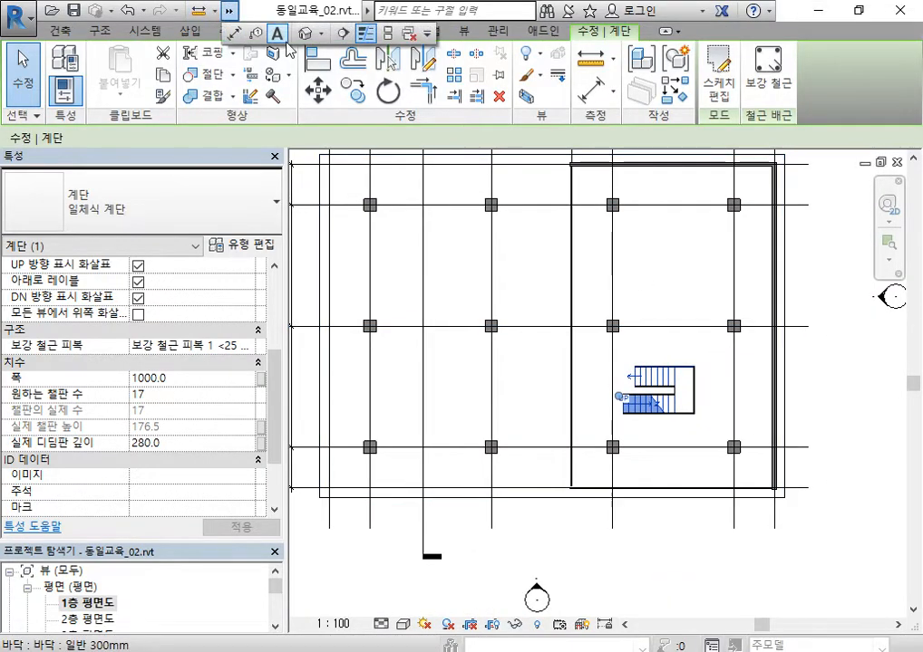
left_click(307, 33)
middle_click_drag(831, 580, 711, 507)
scroll(669, 435, "up", 5)
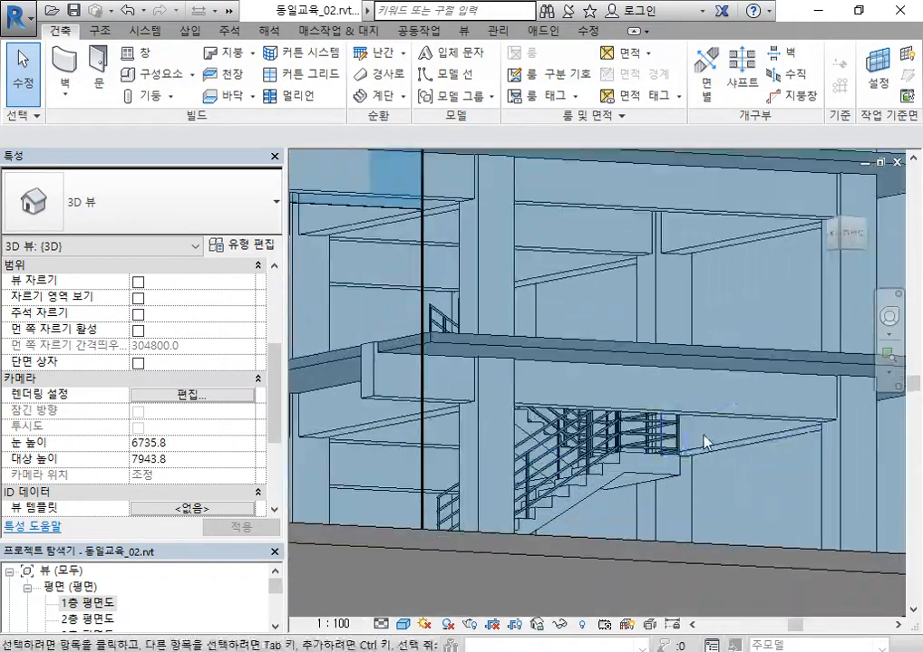
middle_click_drag(704, 442, 715, 415, "shift")
scroll(692, 446, "down", 2)
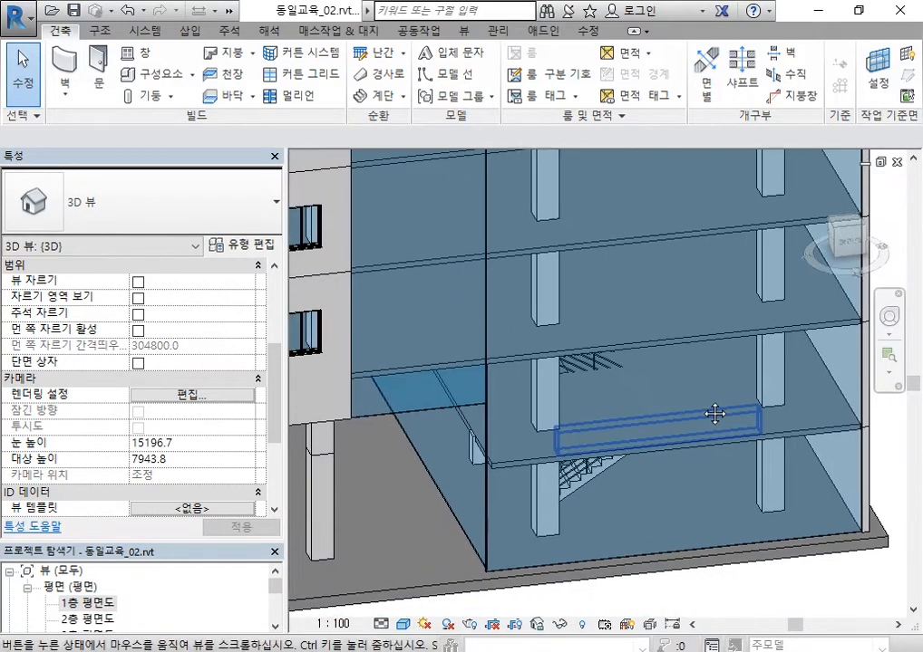
Step: Copy the stair about 17000 mm away to the open area outside the building
left_click(619, 480)
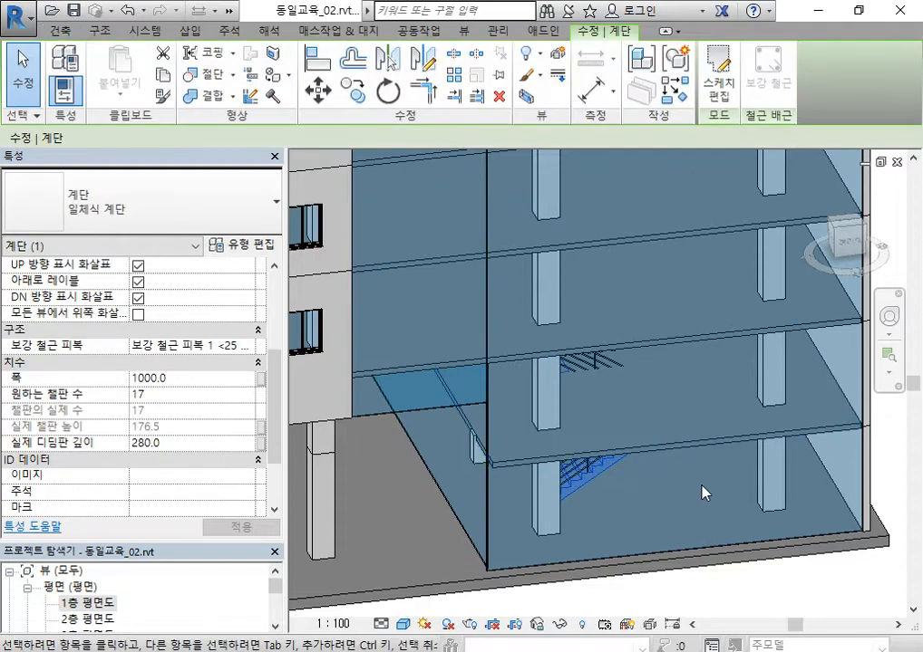
scroll(591, 549, "down", 2)
middle_click_drag(591, 549, 749, 264)
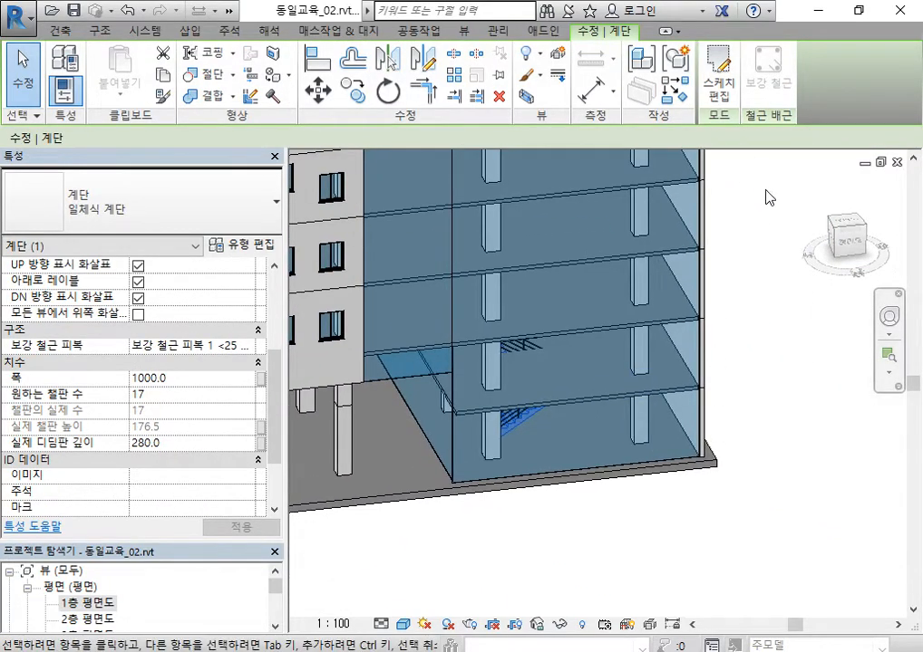
left_click(353, 91)
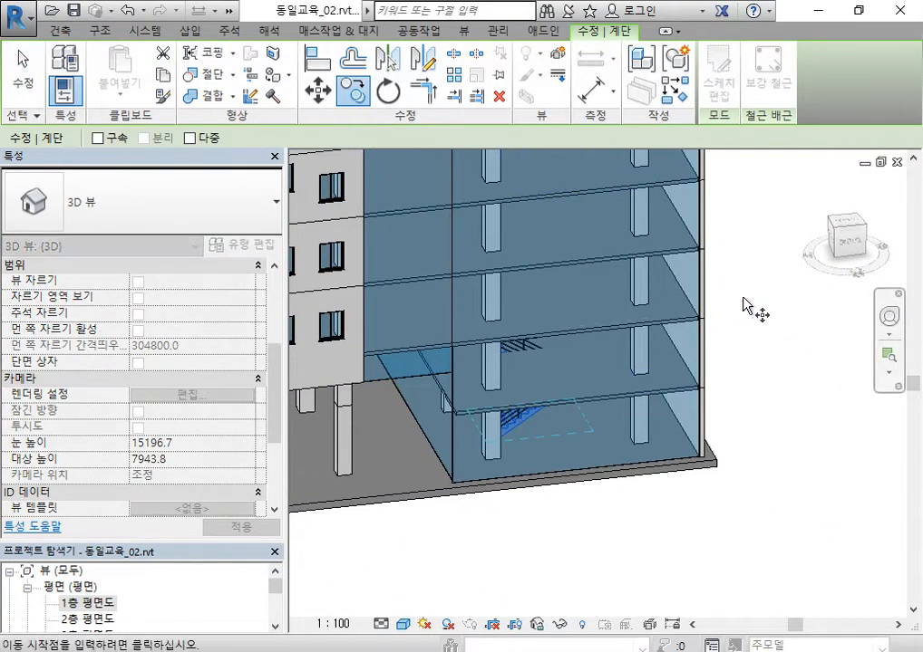
left_click(747, 307)
scroll(752, 321, "down", 2)
middle_click_drag(786, 437, 745, 317)
left_click(766, 314)
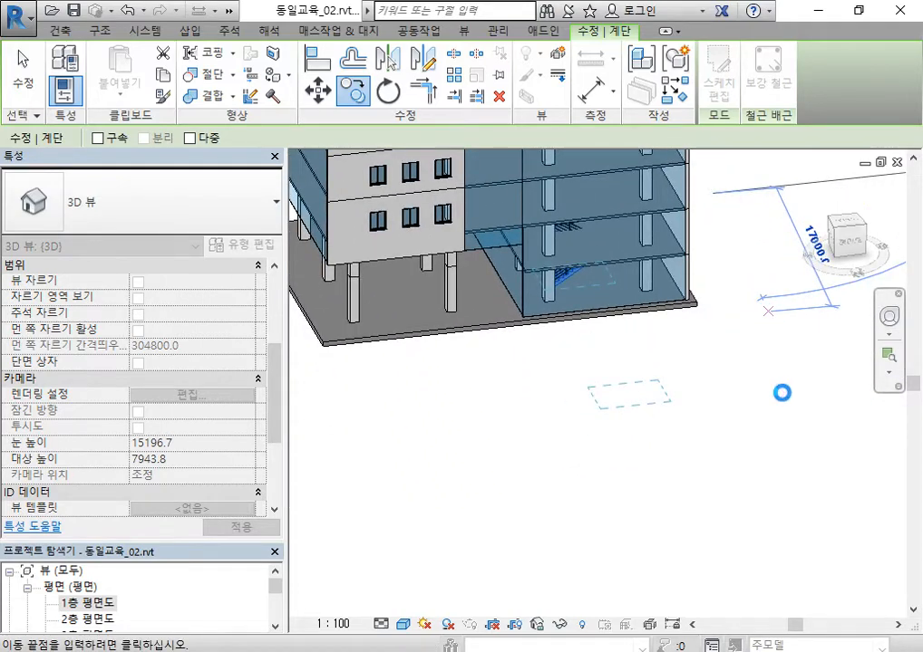
key("Escape")
Step: Examine the copied stair and compare its editing option with that of a 600x600 structural column
scroll(614, 381, "up", 3)
scroll(615, 380, "up", 1)
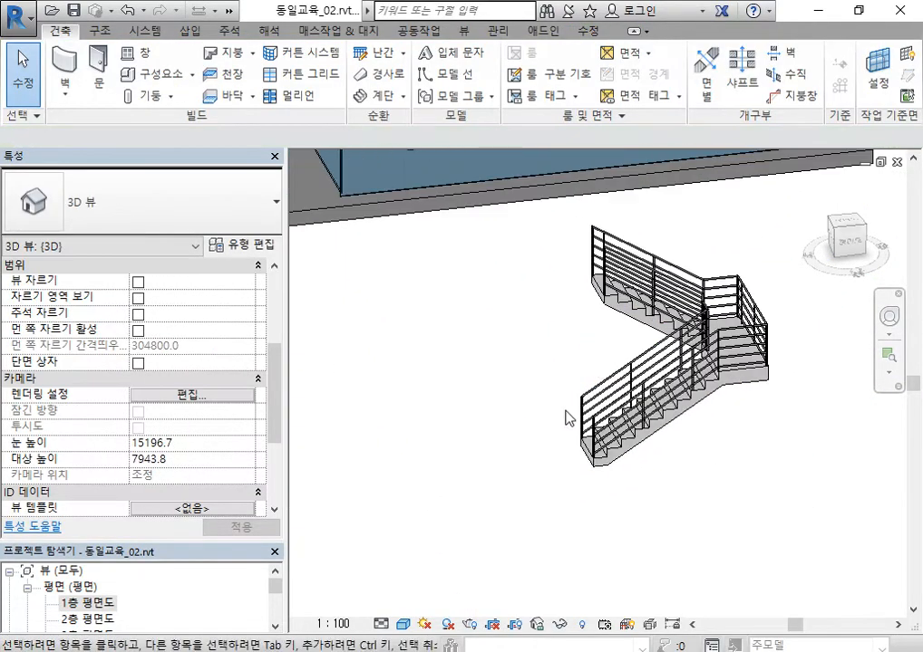
middle_click_drag(524, 369, 588, 381)
scroll(583, 350, "down", 2)
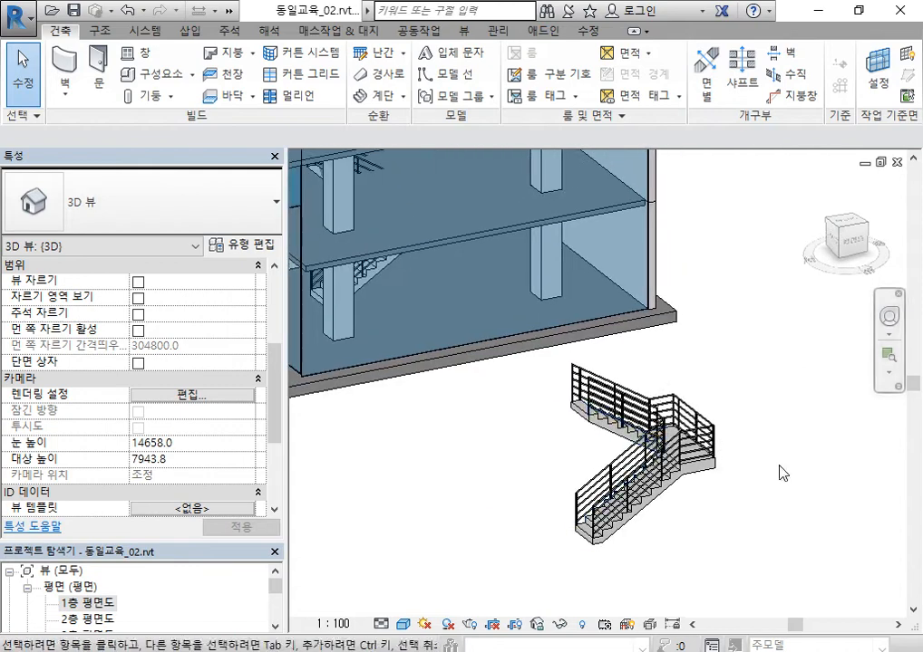
left_click(698, 481)
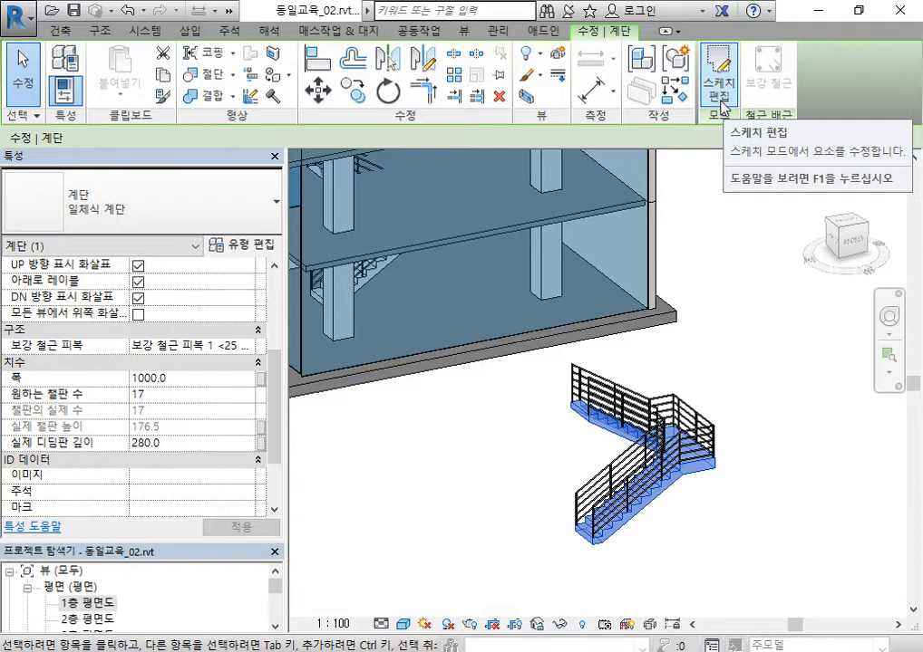
left_click(671, 251)
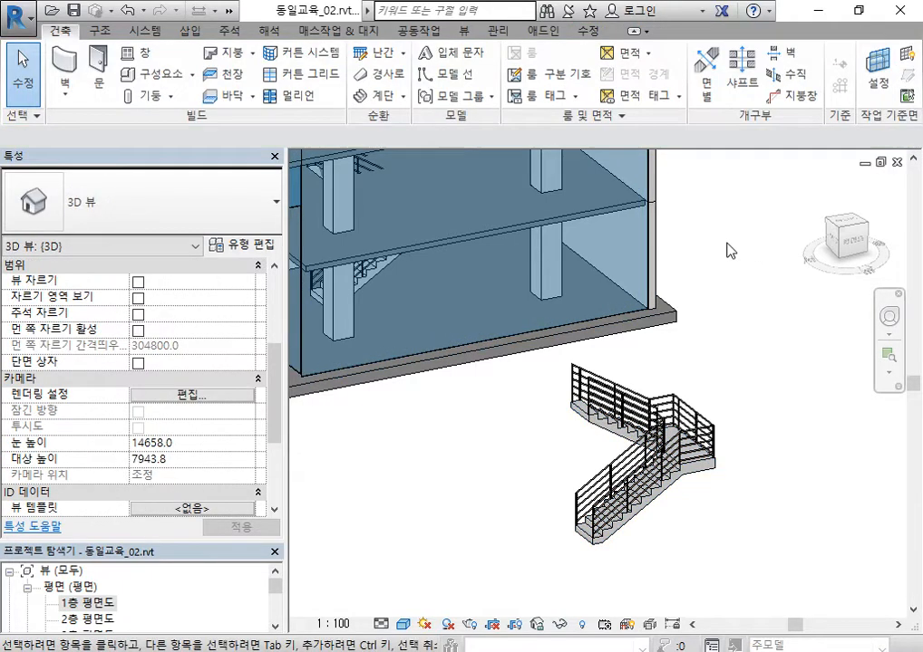
left_click(560, 262)
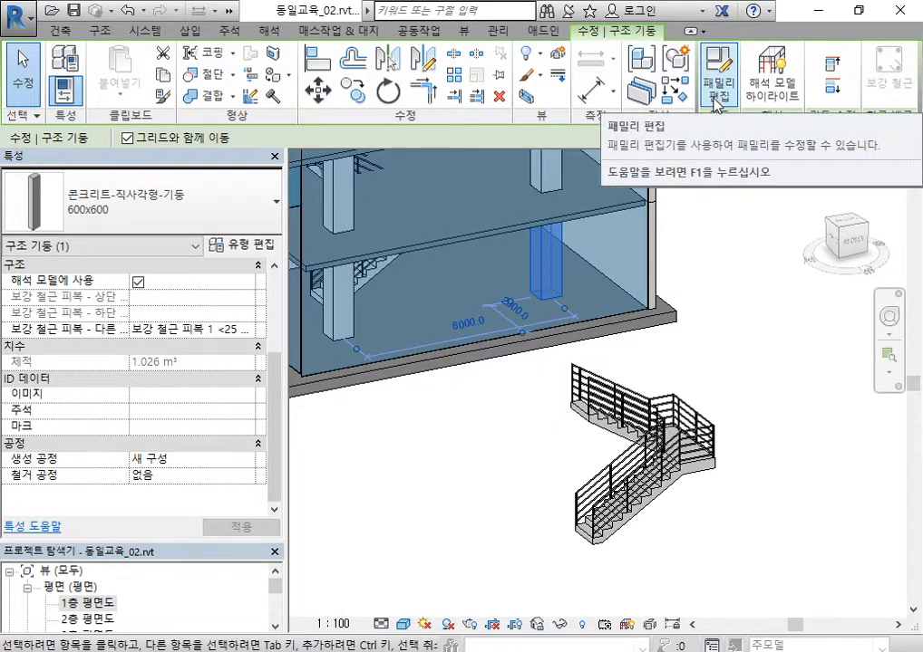
left_click(812, 515)
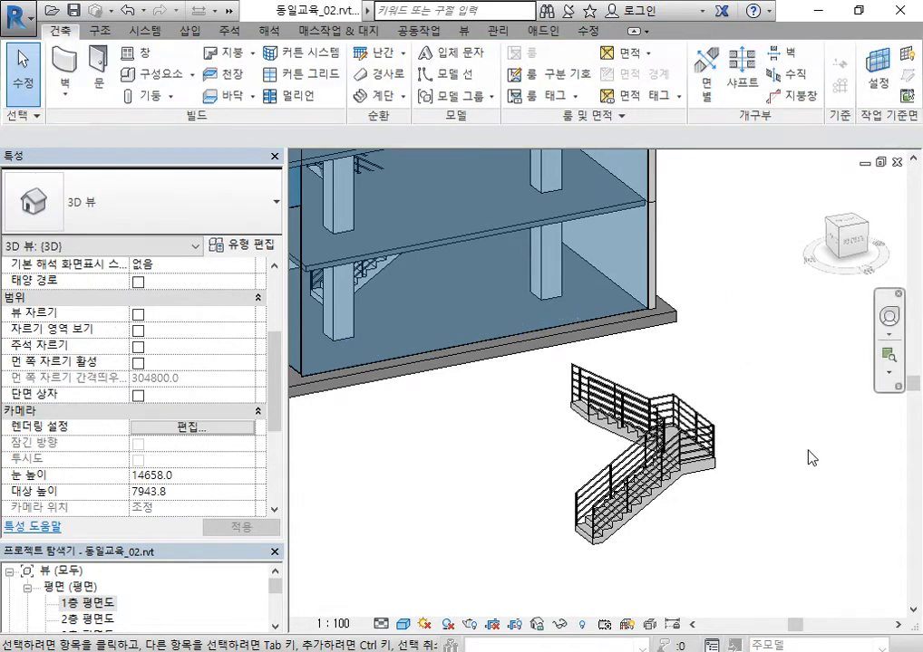
Step: Open the sketch of the copied stair for editing and frame its boundary, riser and run lines
left_click(695, 489)
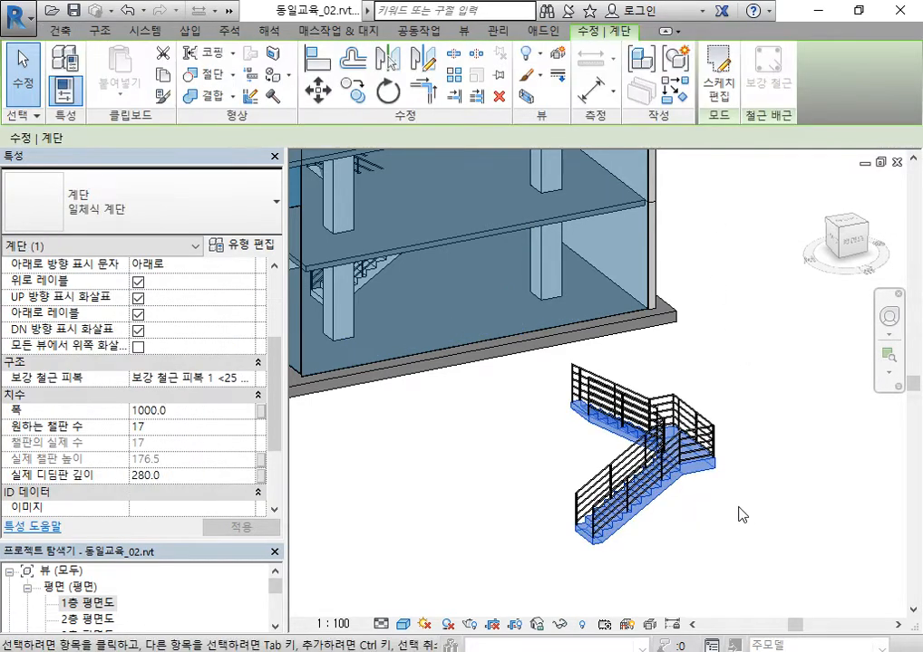
left_click(715, 107)
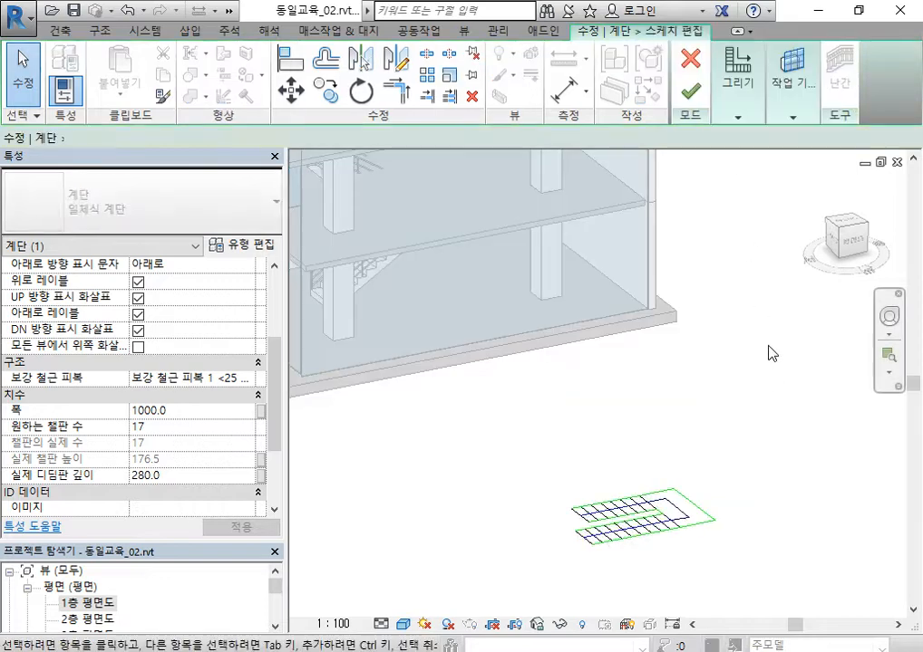
scroll(738, 356, "up", 2)
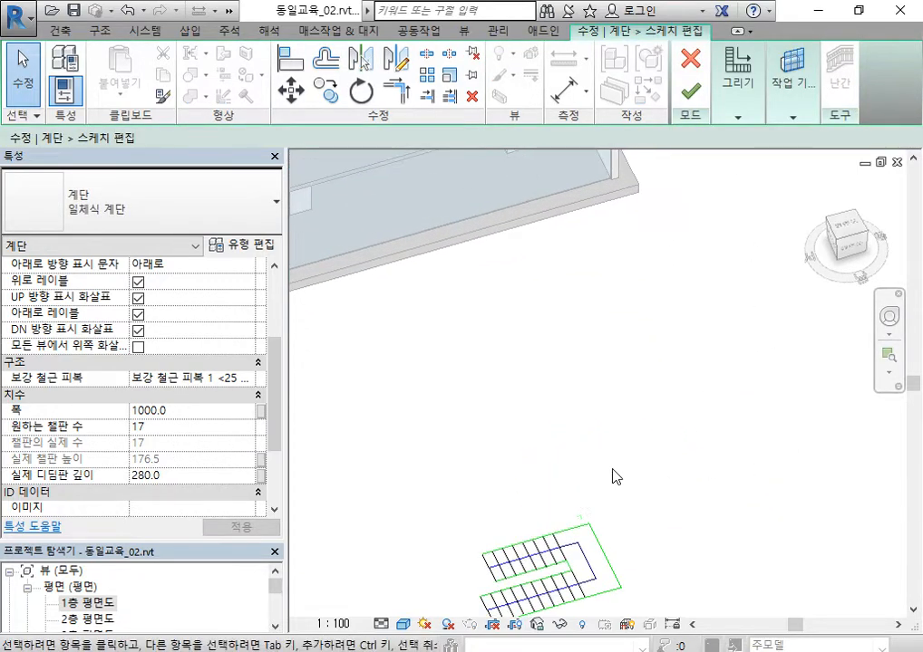
scroll(555, 478, "up", 3)
middle_click_drag(611, 472, 581, 437)
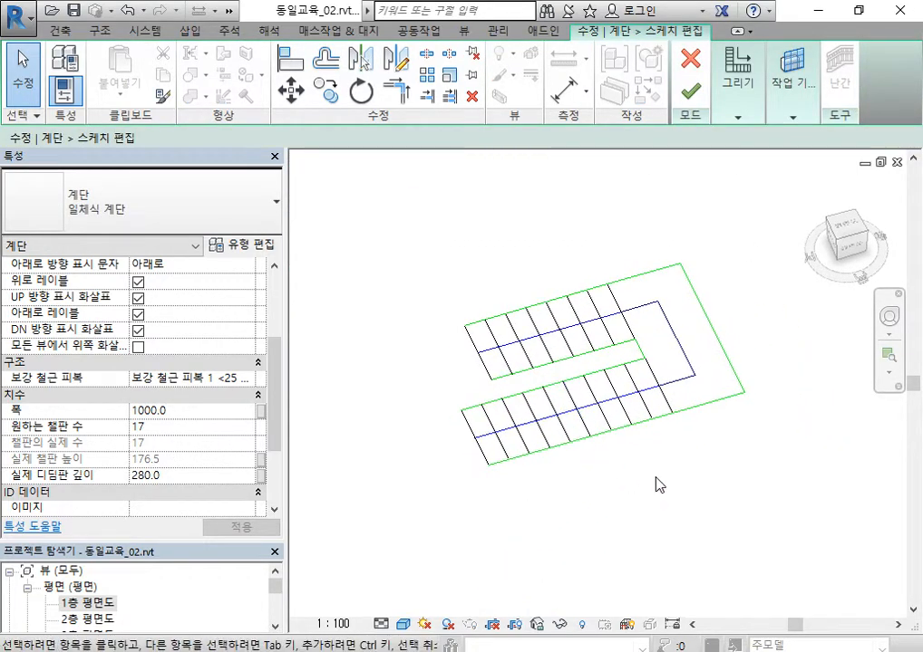
Step: Examine the run, boundary and riser drawing options available for the copied stair's sketch
mouse_move(717, 486)
middle_mouse_down()
mouse_move(764, 497)
mouse_move(741, 515)
middle_mouse_up()
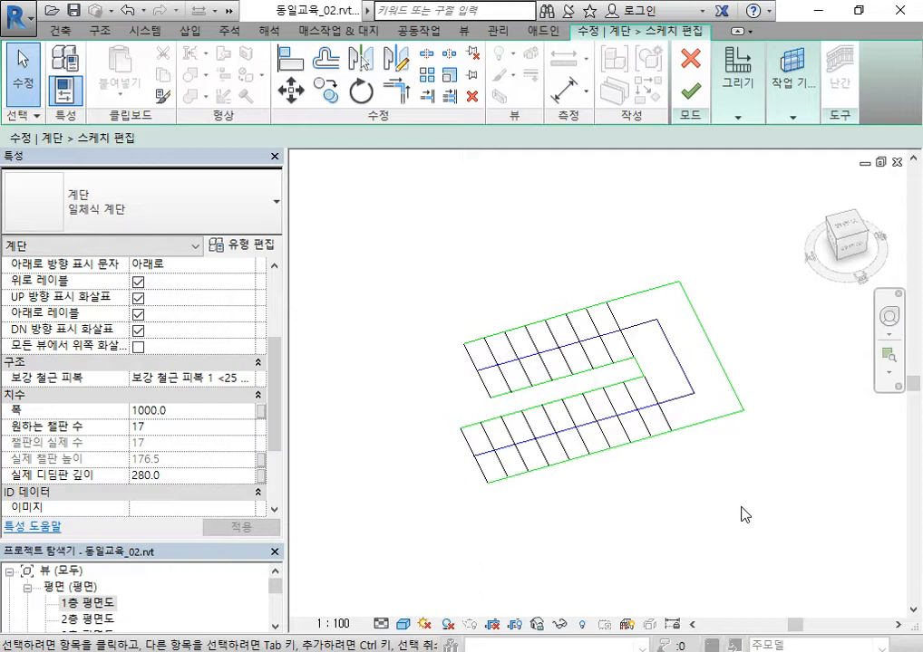
left_click(738, 117)
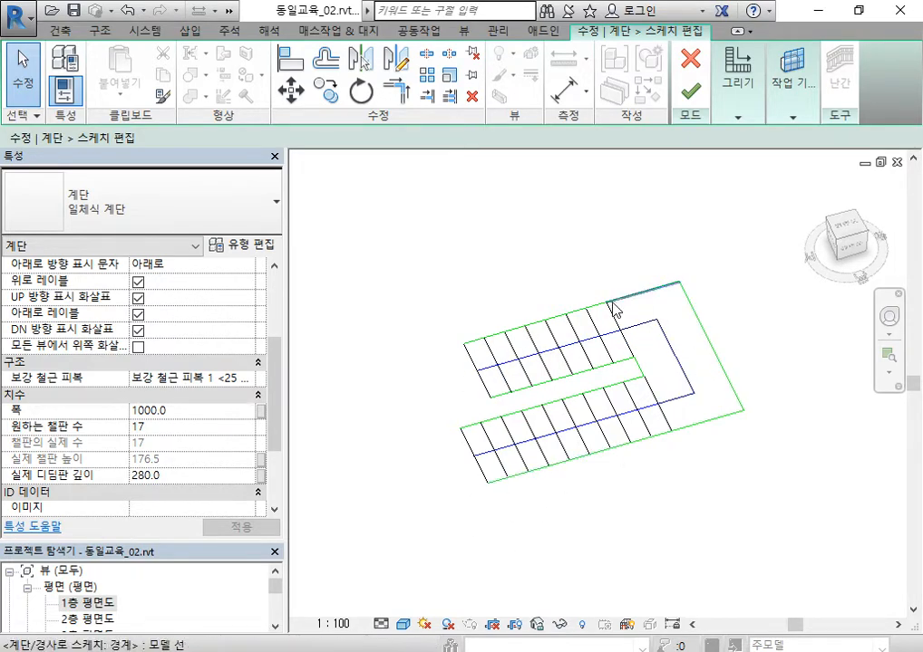
left_click(737, 117)
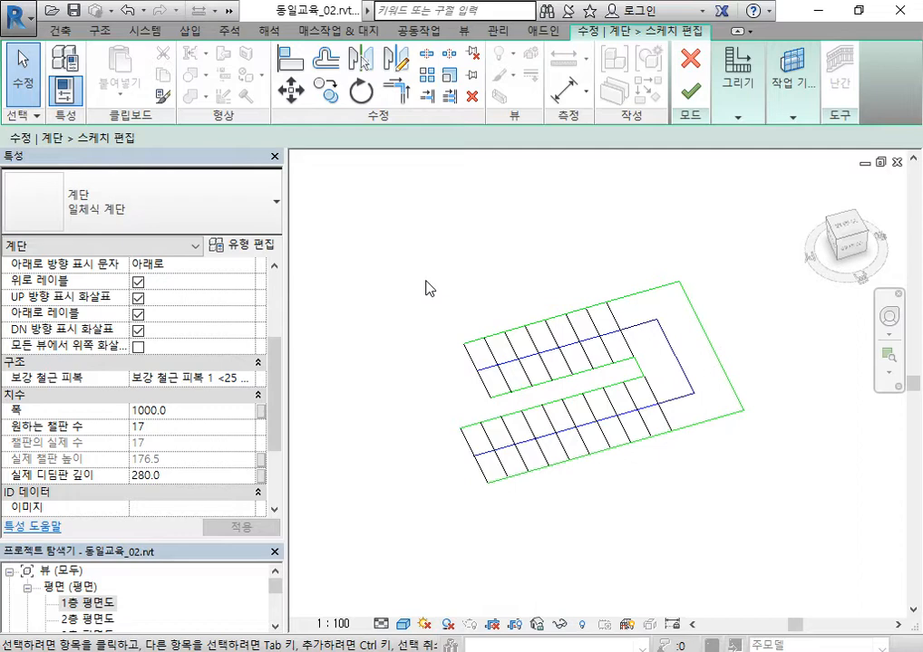
left_click(737, 117)
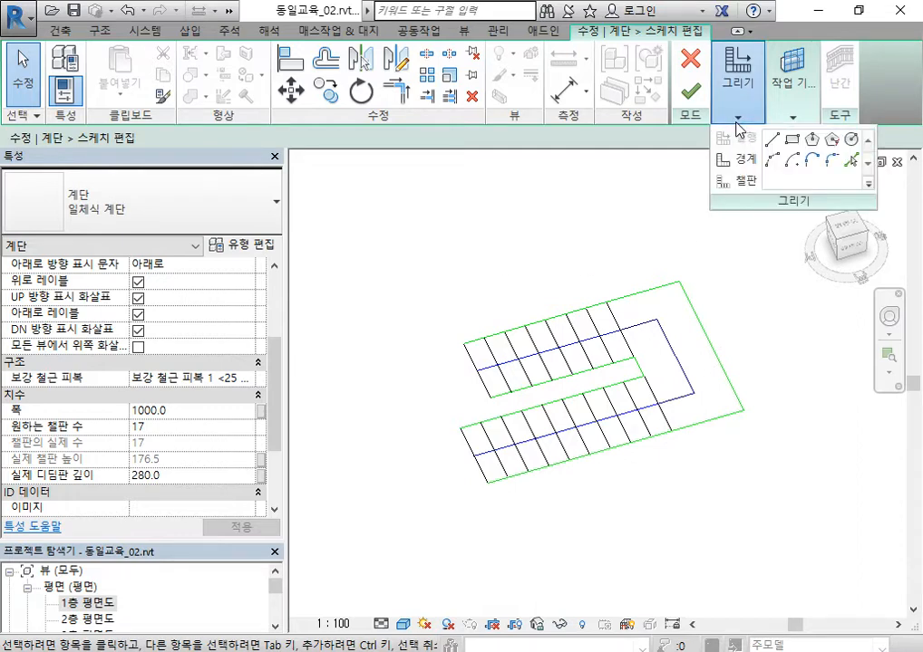
left_click(748, 182)
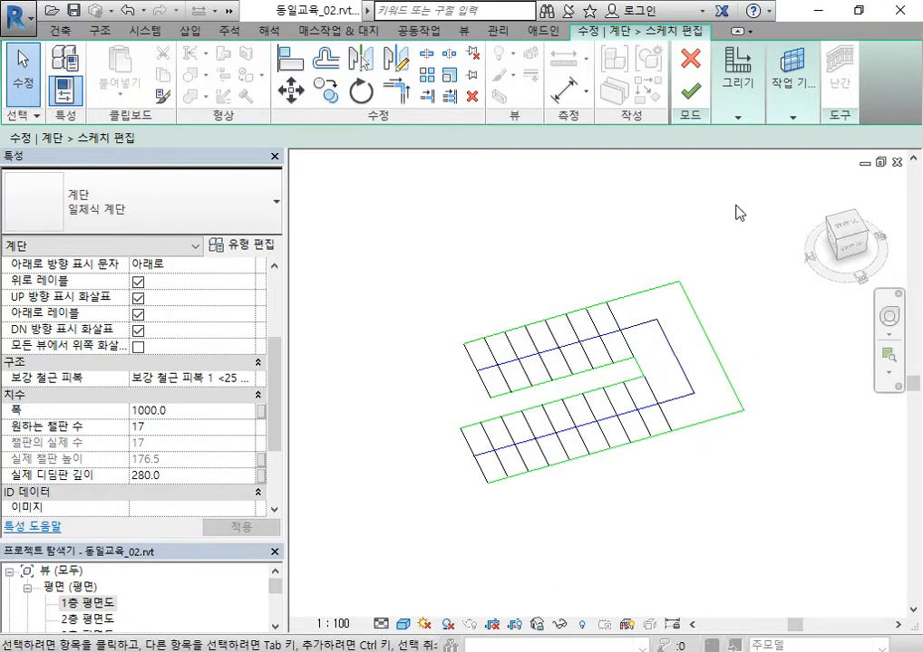
left_click(738, 90)
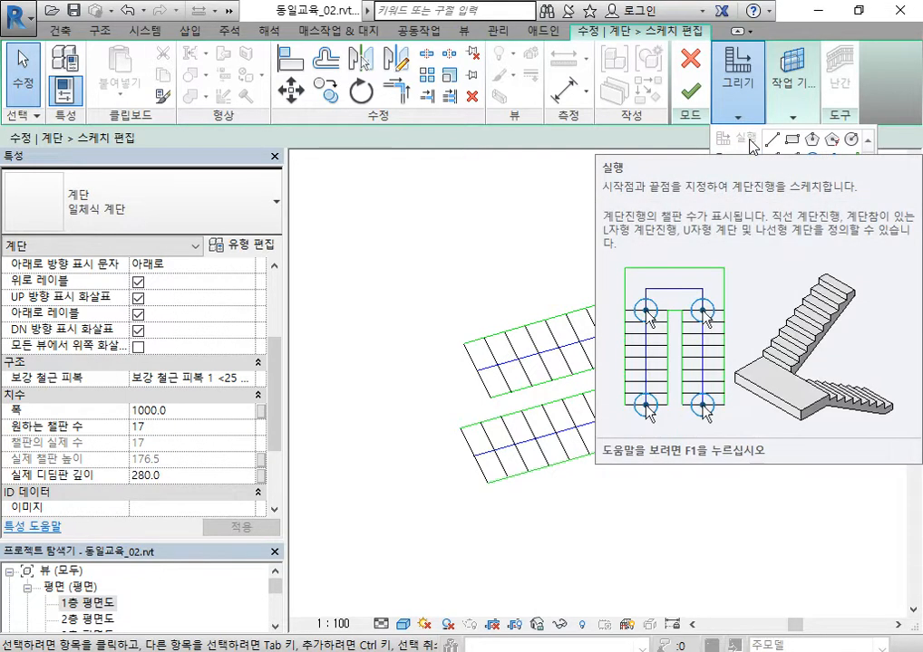
Step: Delete all lines of the copied stair's sketch and open the first-floor plan 1층 평면도
mouse_move(751, 563)
left_mouse_down()
mouse_move(424, 312)
mouse_move(437, 262)
left_mouse_up()
key("Delete")
left_click(737, 118)
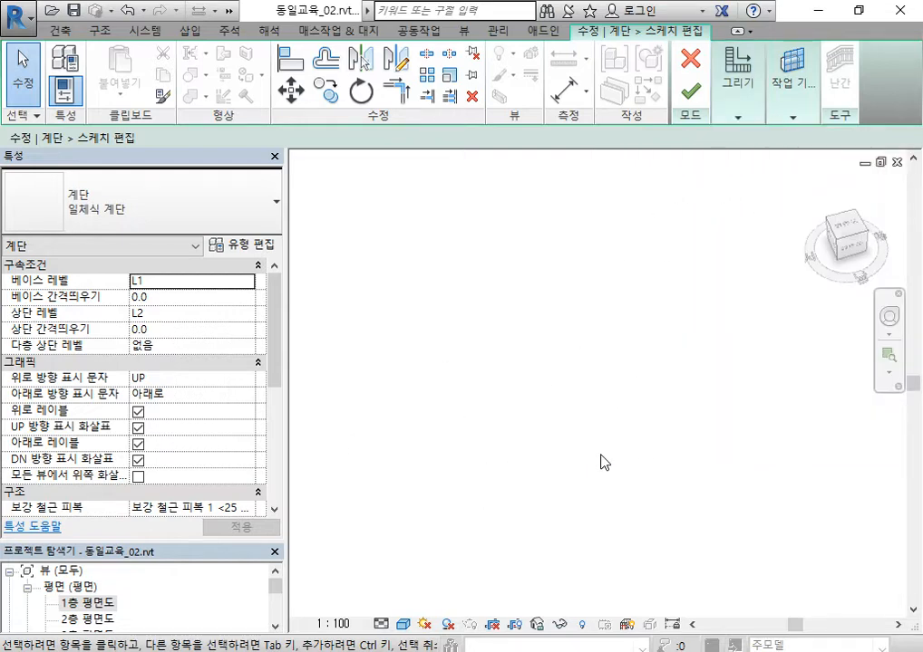
double_click(83, 603)
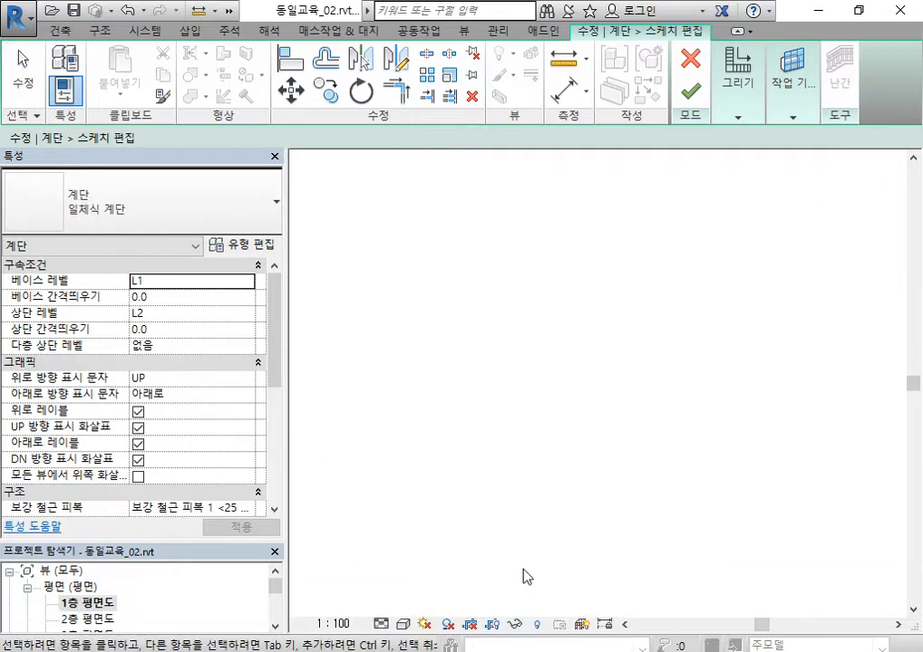
middle_click_drag(618, 490, 667, 386)
Step: Try a single straight run containing all 18 risers in the open area outside the building, and undo it
mouse_move(738, 87)
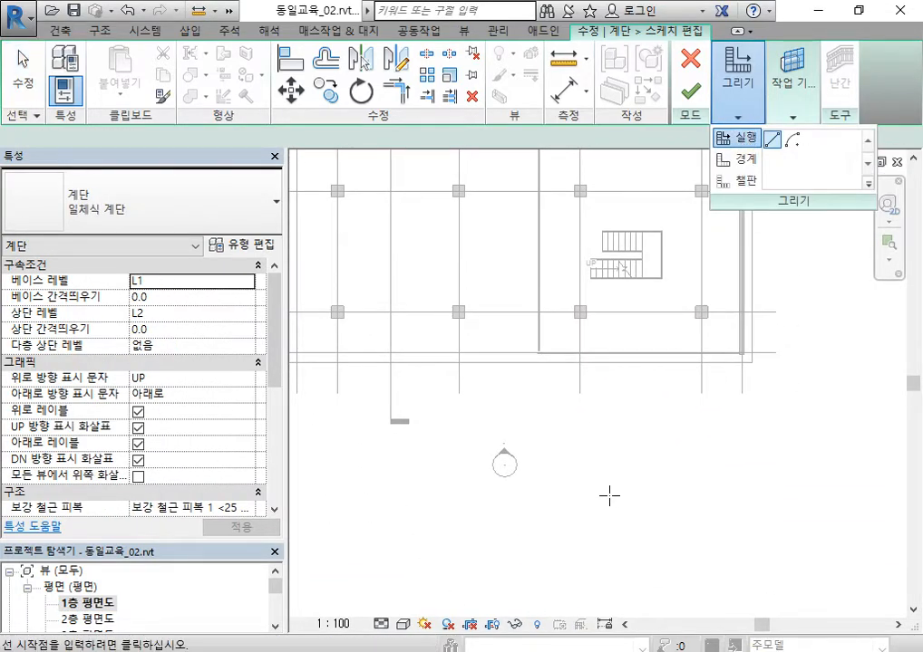
scroll(660, 479, "up", 3)
left_click(580, 483)
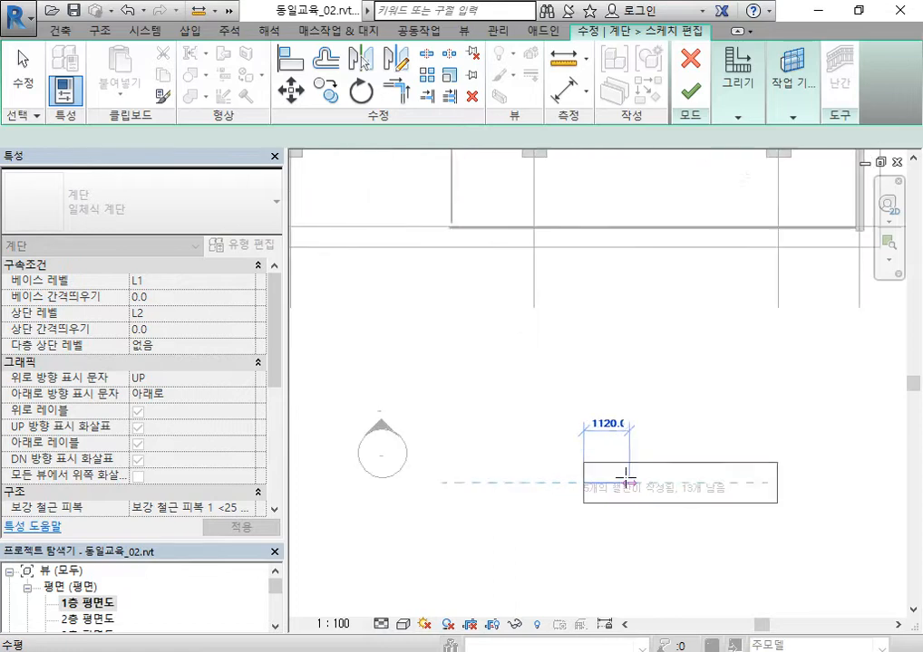
left_click(838, 474)
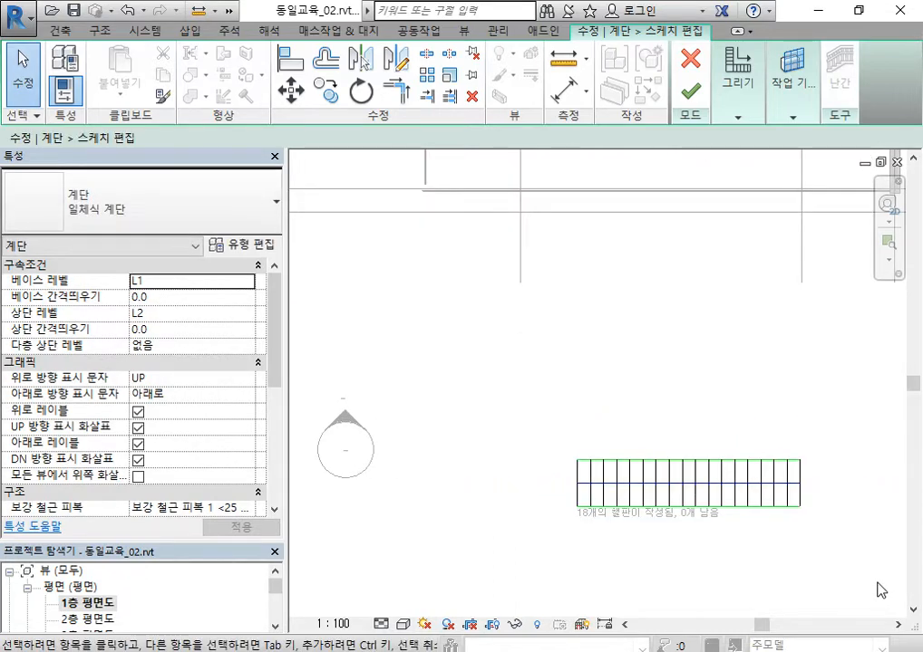
key("ctrl+z")
scroll(625, 478, "down", 3)
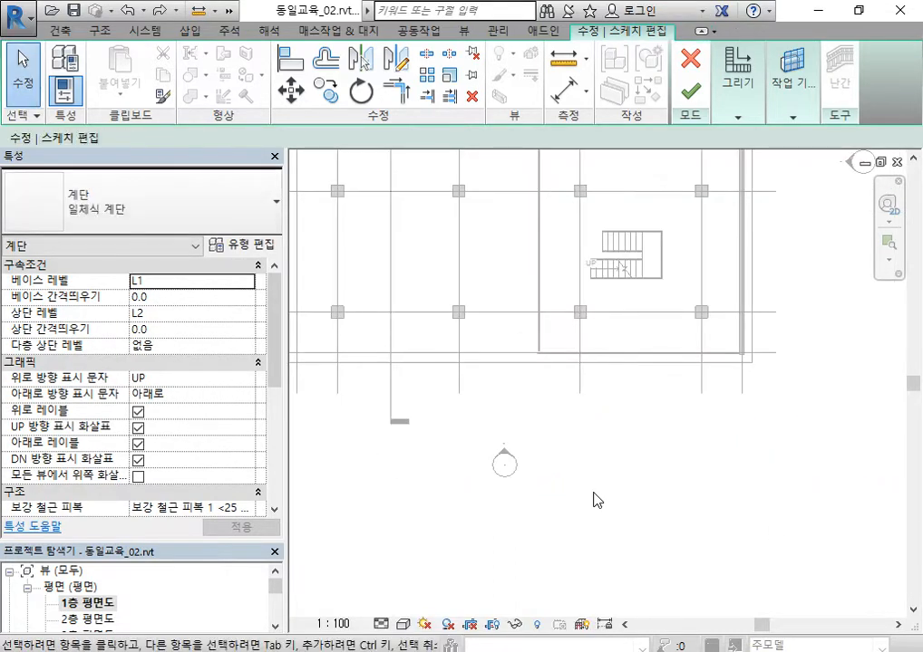
Step: Try a U-shaped stair with a 2240 mm first flight and a return flight offset from its end, and undo it
left_click(737, 95)
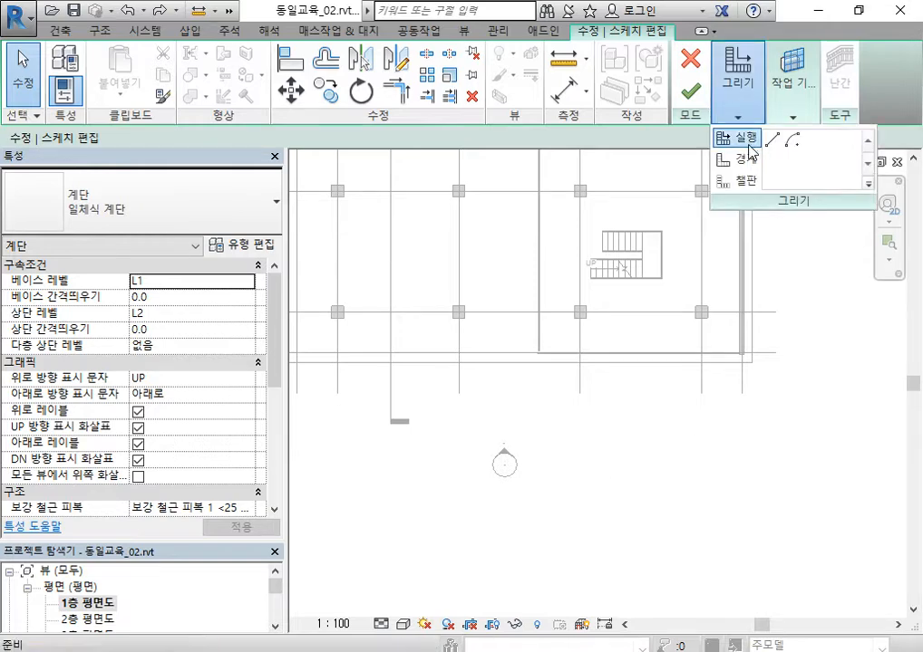
left_click(736, 137)
left_click(604, 446)
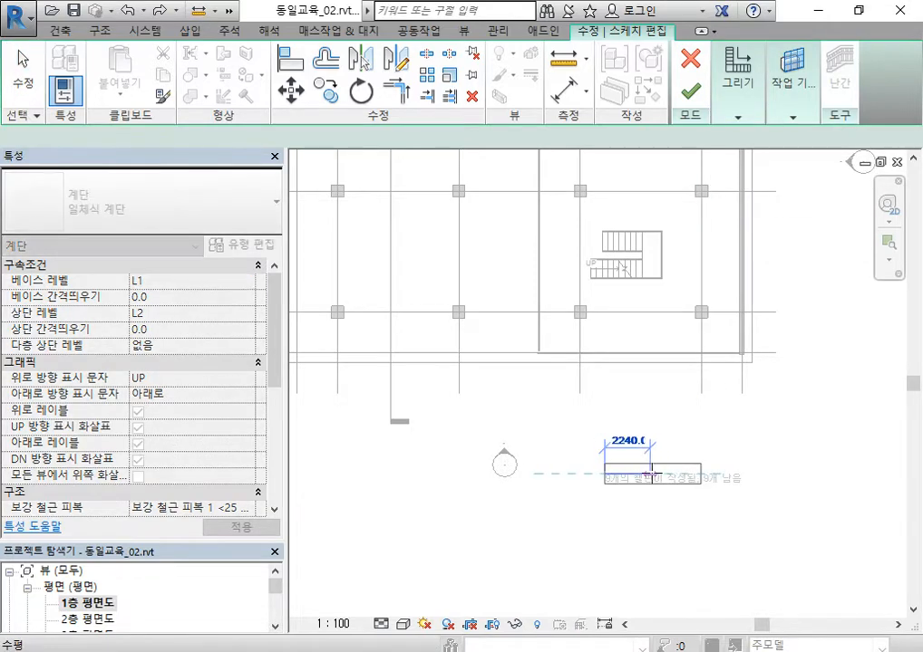
scroll(659, 448, "up", 4)
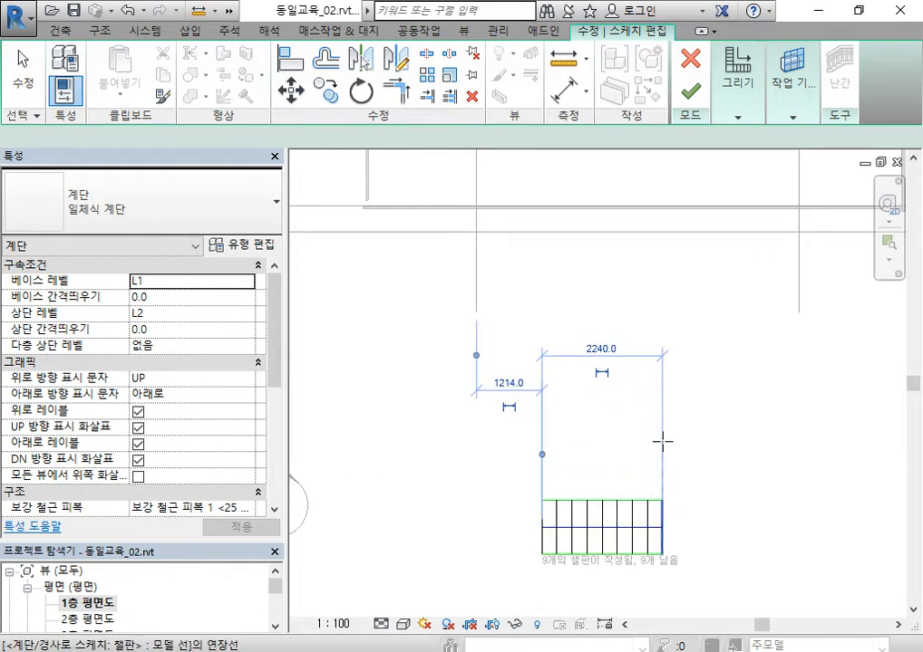
scroll(661, 447, "up", 2)
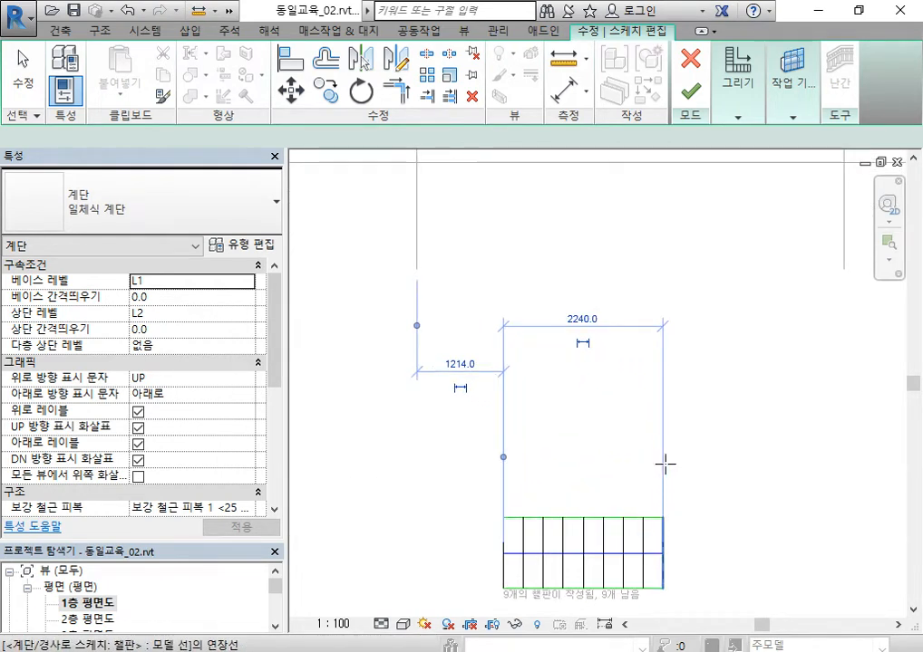
left_click(730, 433)
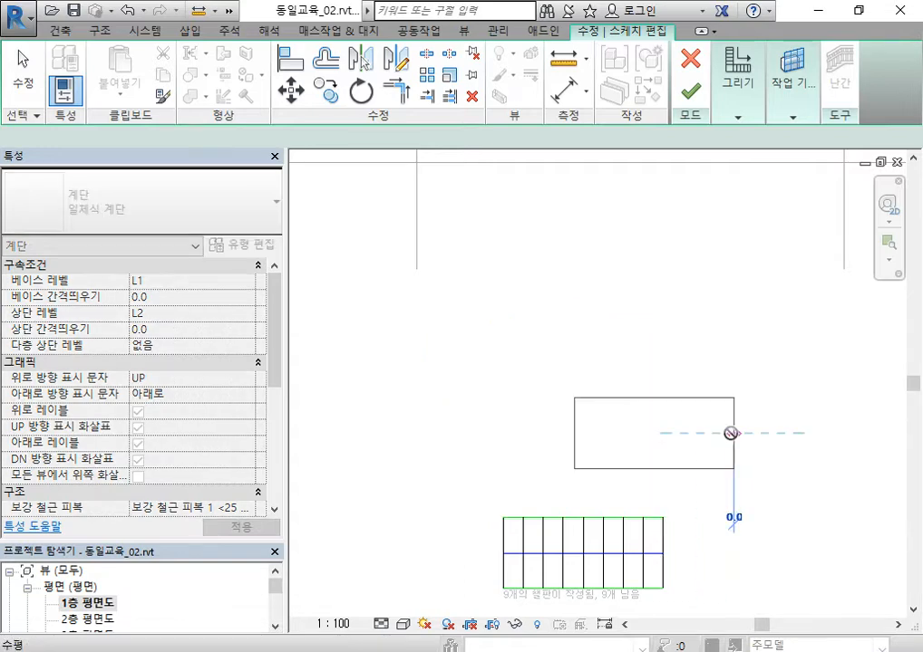
left_click(570, 434)
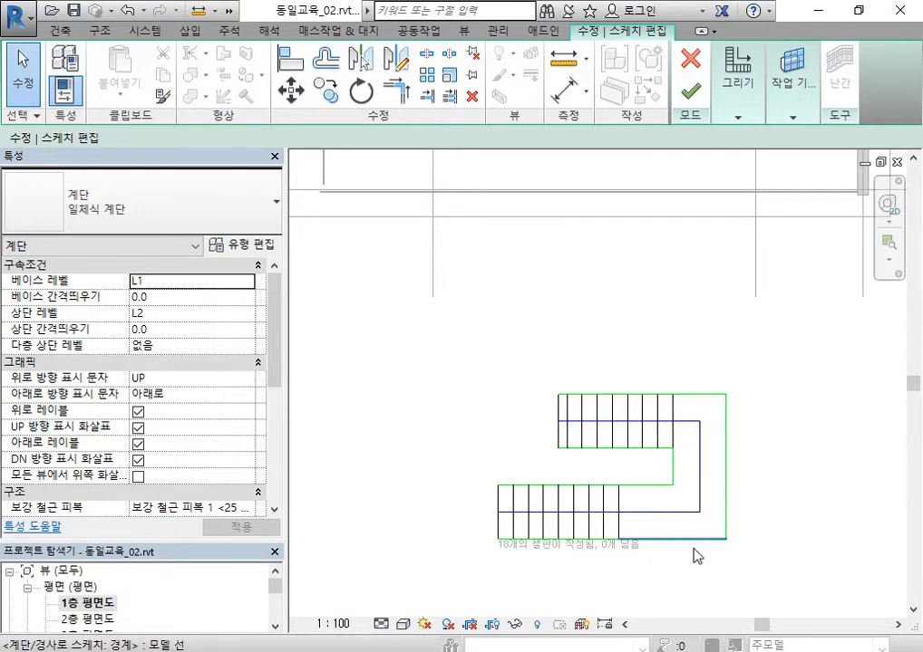
scroll(686, 545, "down", 4)
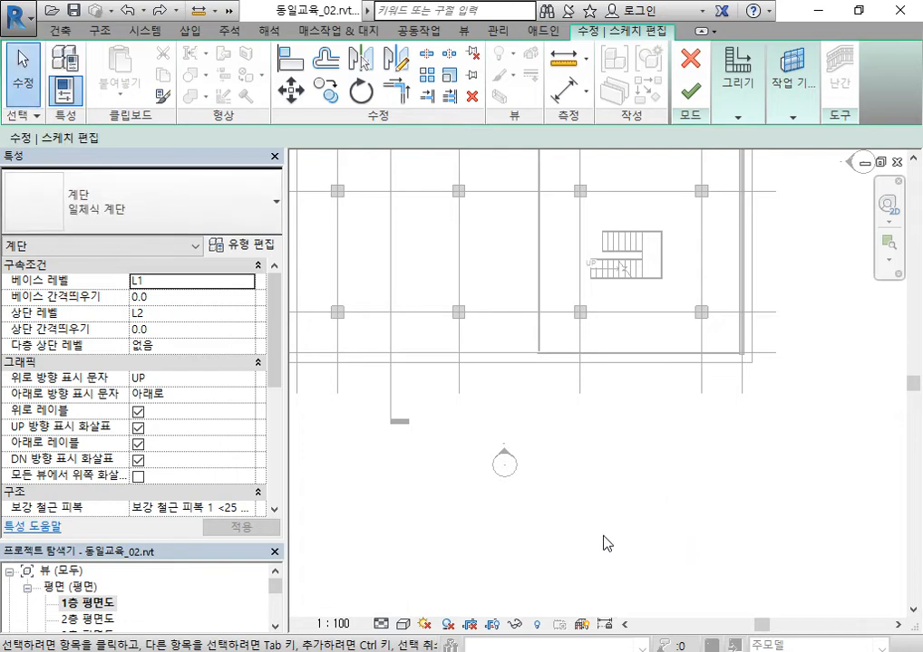
Step: Sketch a U-shaped stair outside the building with a 1960 mm first flight and a 2520 mm return flight, aligned at the landing
left_click(736, 114)
left_click(740, 145)
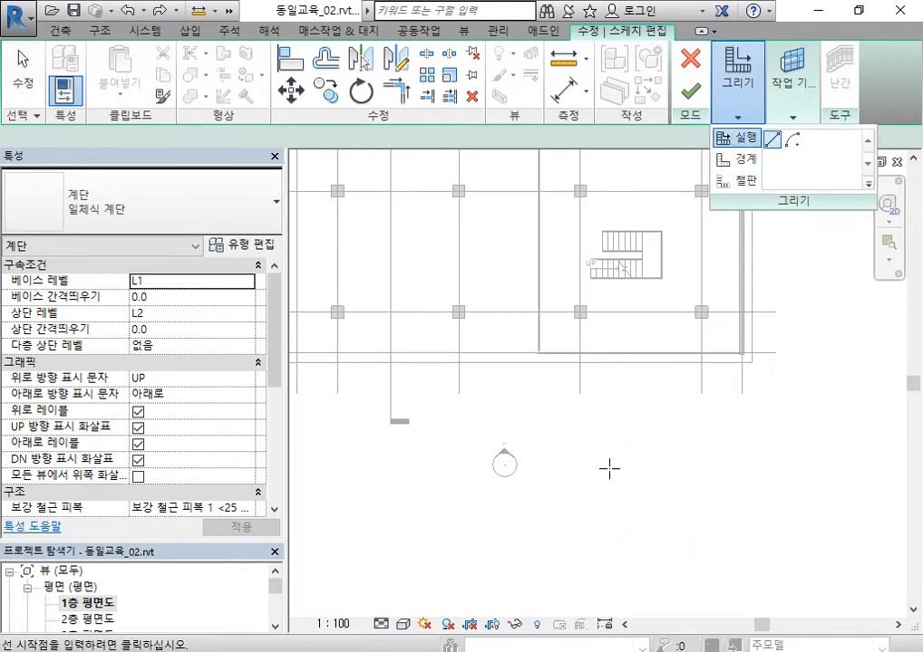
scroll(624, 490, "up", 3)
left_click(615, 502)
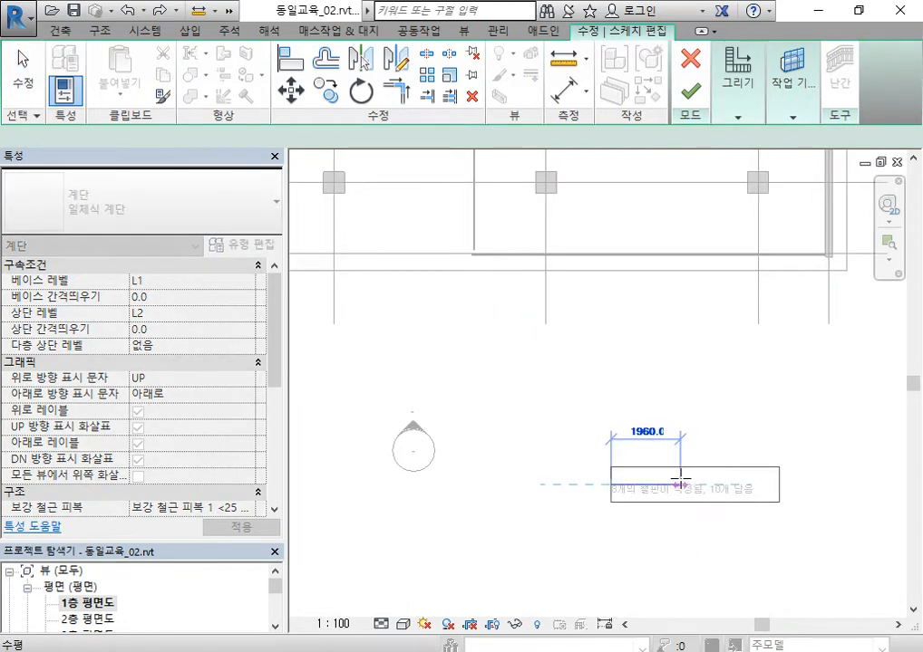
scroll(675, 449, "up", 2)
scroll(680, 447, "up", 1)
left_click(684, 422)
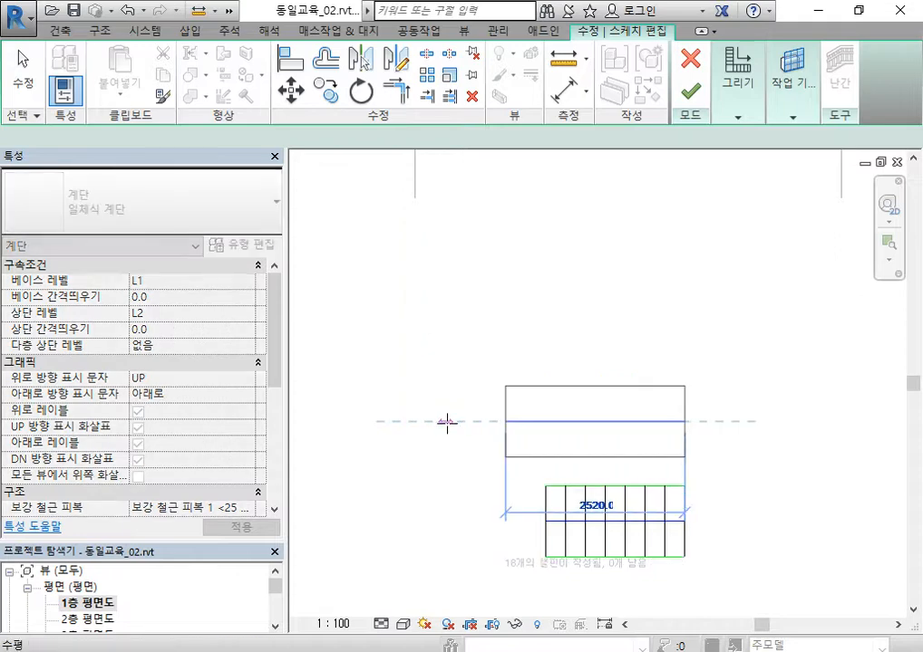
left_click(447, 423)
mouse_move(436, 478)
middle_mouse_down()
mouse_move(453, 426)
mouse_move(470, 453)
middle_mouse_up()
scroll(525, 453, "up", 2)
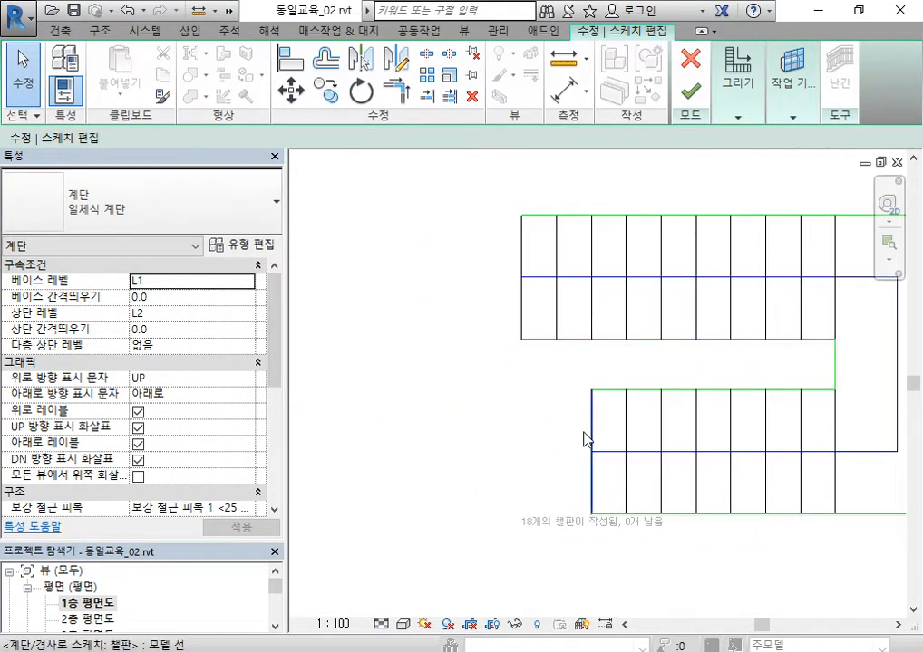
Step: Adjust the free ends of both run lines so each flight is 2240 mm long
left_click(580, 282)
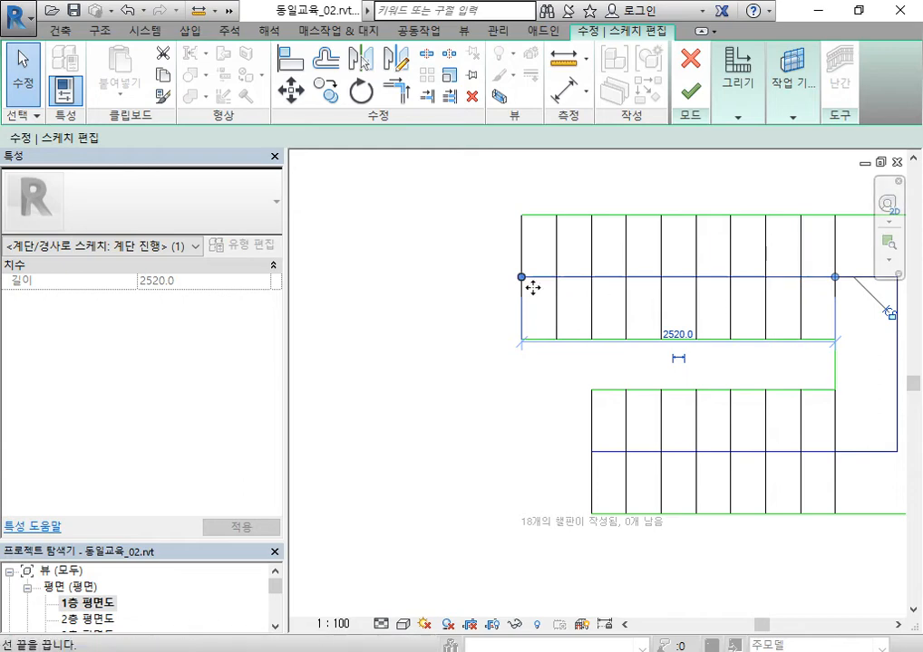
left_click_drag(521, 277, 556, 277)
left_click(602, 451)
left_click_drag(604, 453, 555, 451)
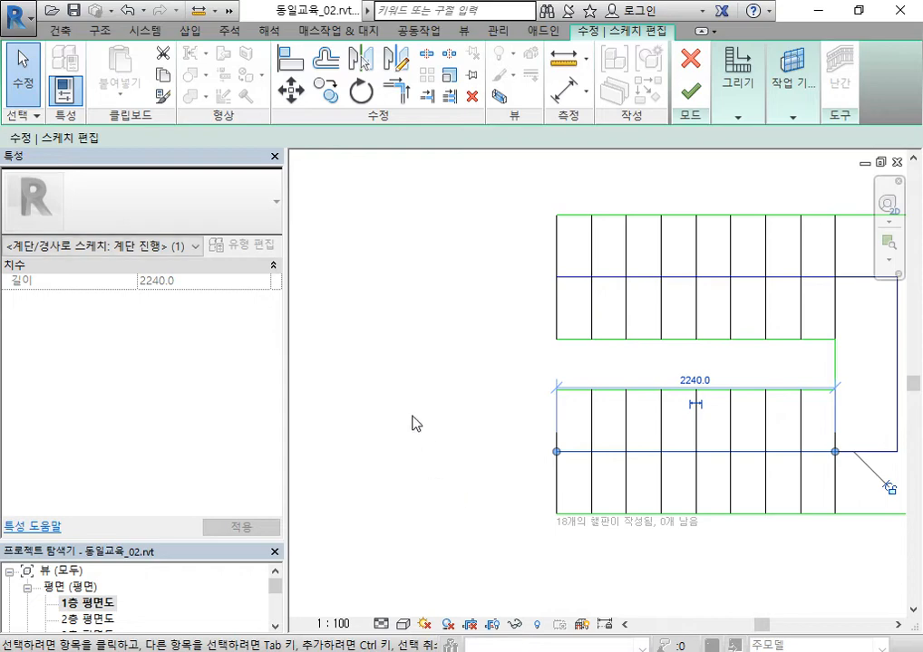
left_click(413, 362)
scroll(412, 361, "down", 2)
middle_click_drag(413, 361, 353, 360)
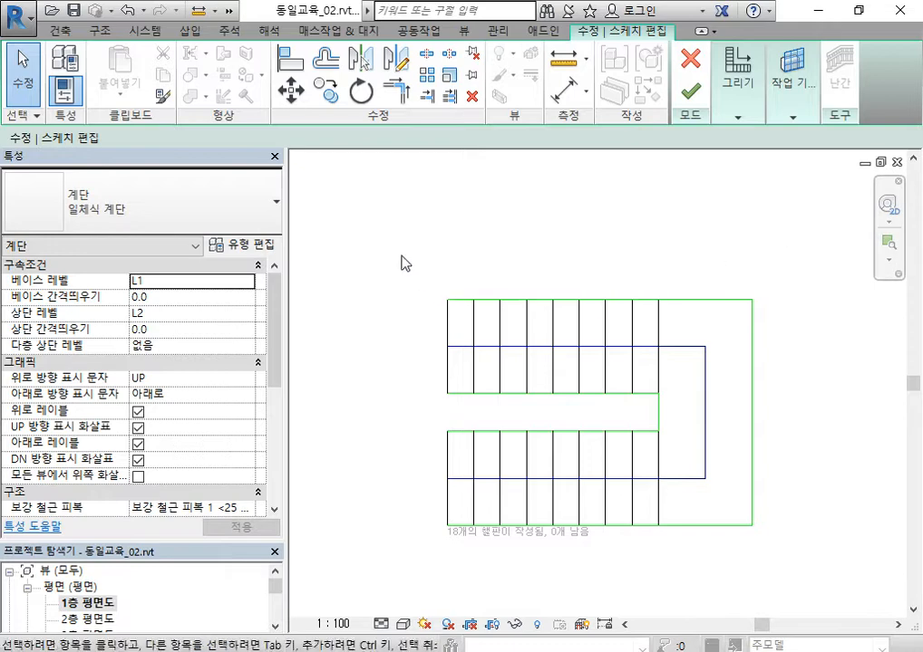
Step: Try to move the upper flight's sketch lines freehand away from the lower flight, and undo it
mouse_move(388, 248)
left_mouse_down()
mouse_move(758, 383)
mouse_move(781, 418)
left_mouse_up()
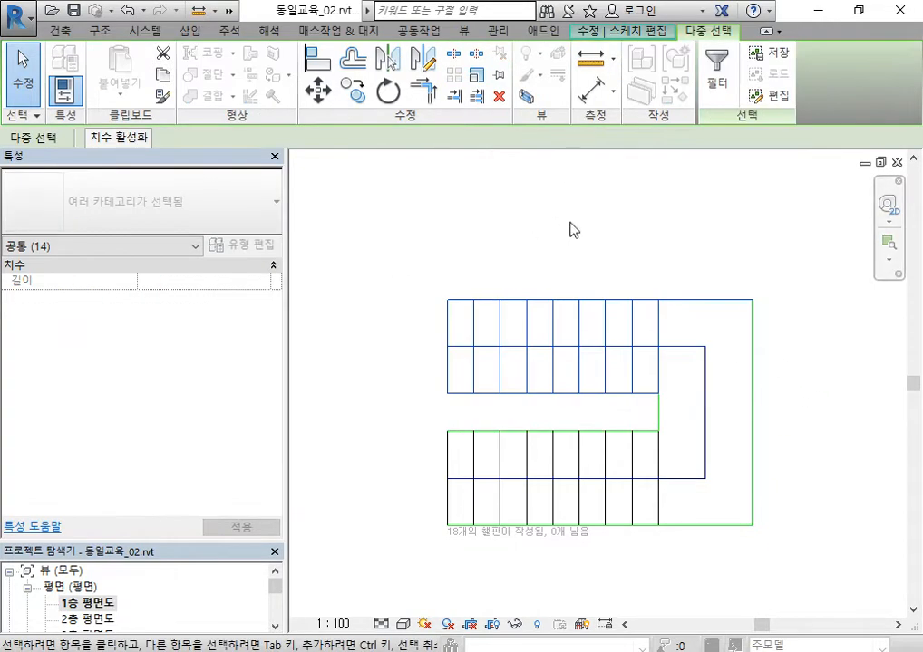
left_click_drag(559, 377, 562, 373)
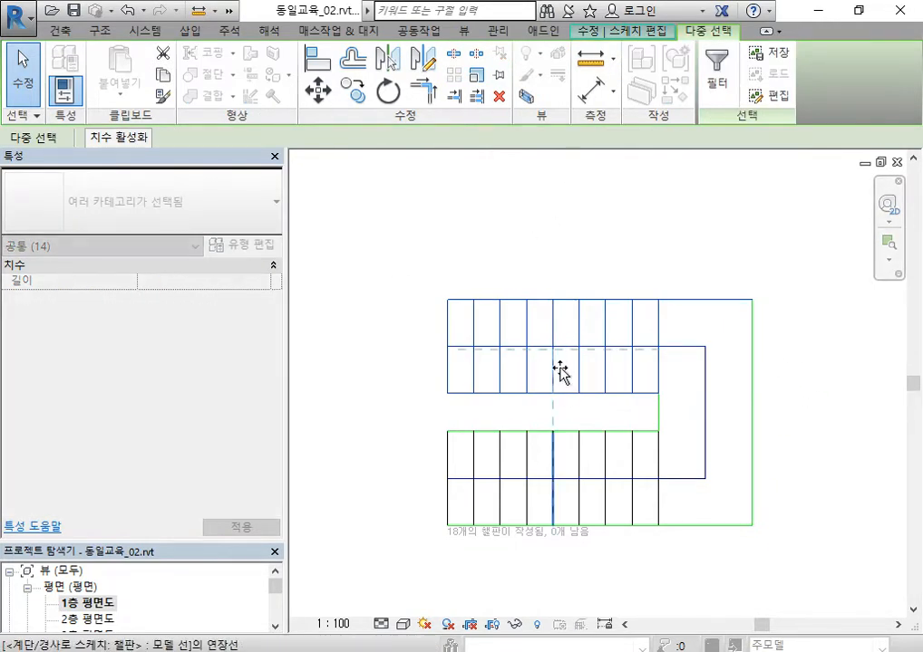
mouse_move(550, 328)
left_mouse_down()
mouse_move(552, 255)
mouse_move(581, 264)
mouse_move(539, 273)
left_mouse_up()
key("ctrl+z")
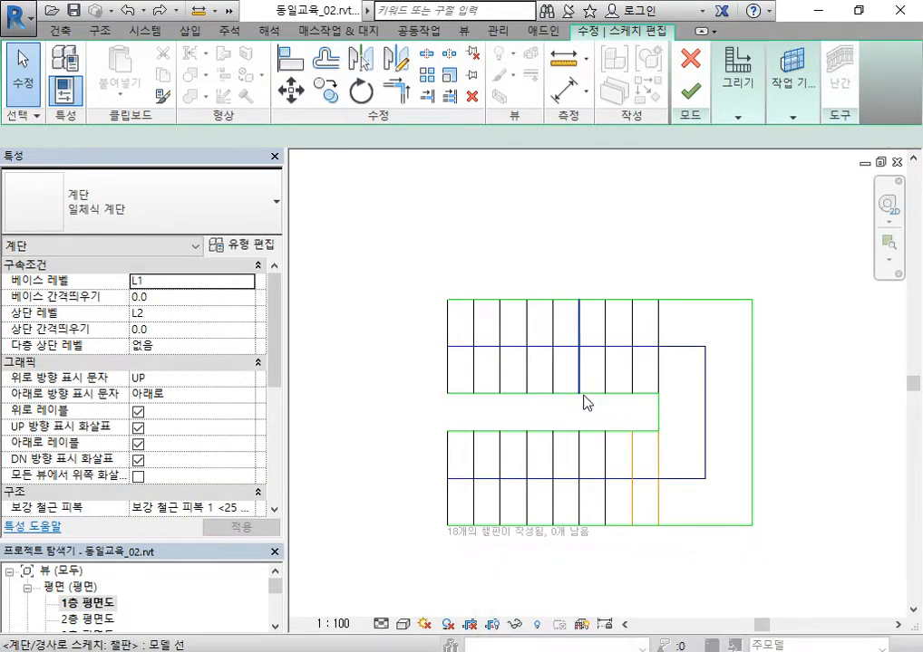
left_click(580, 380)
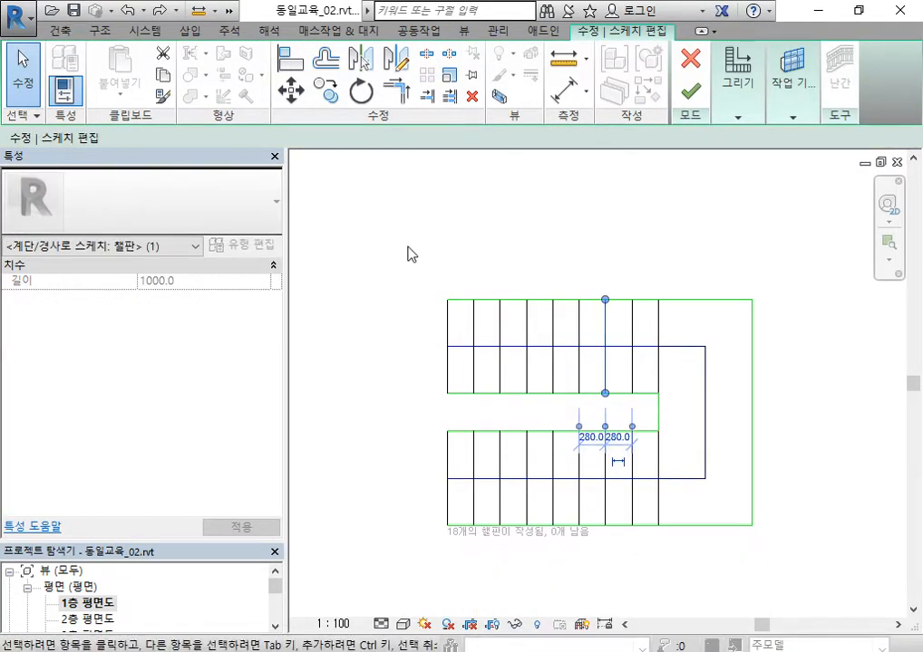
Step: Select the upper flight's sketch lines and nudge them upward in small increments to widen the gap between the flights
mouse_move(385, 252)
left_mouse_down()
mouse_move(737, 392)
mouse_move(731, 414)
left_mouse_up()
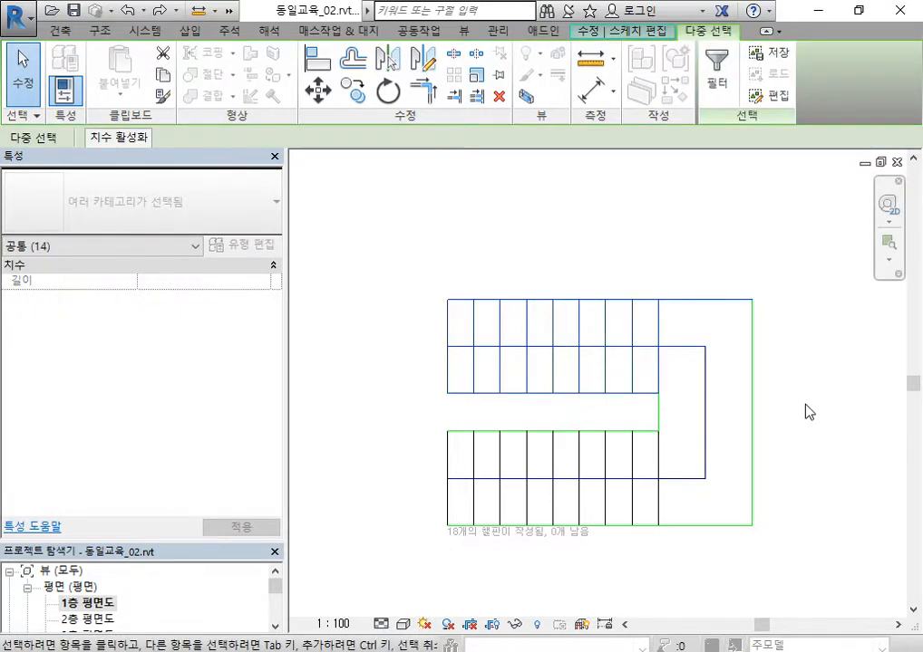
key("Up")
key("Up")
key("Up")
key("Up")
key("Up")
key("Up")
key("Up")
key("Up")
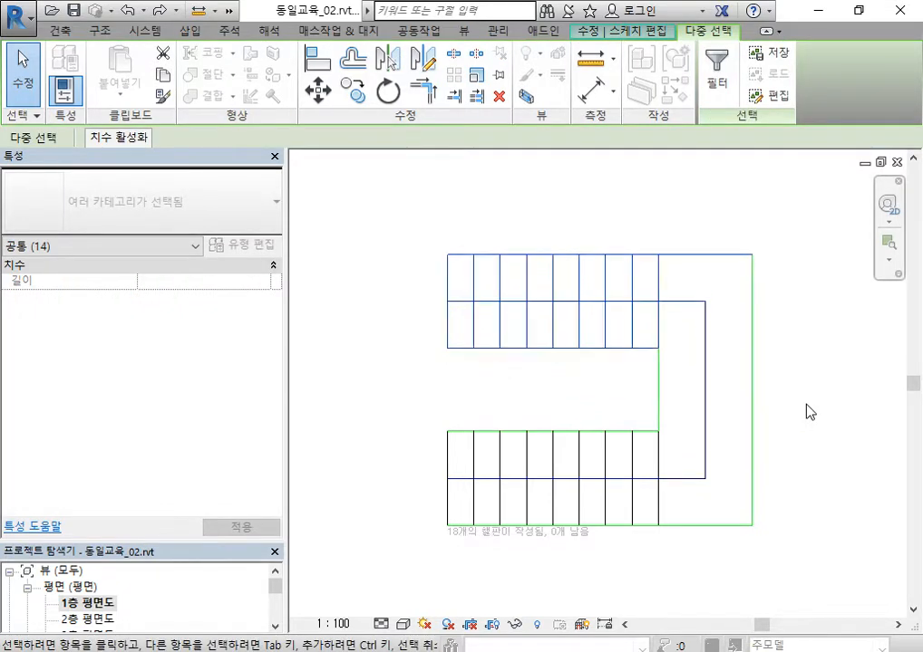
key("Up")
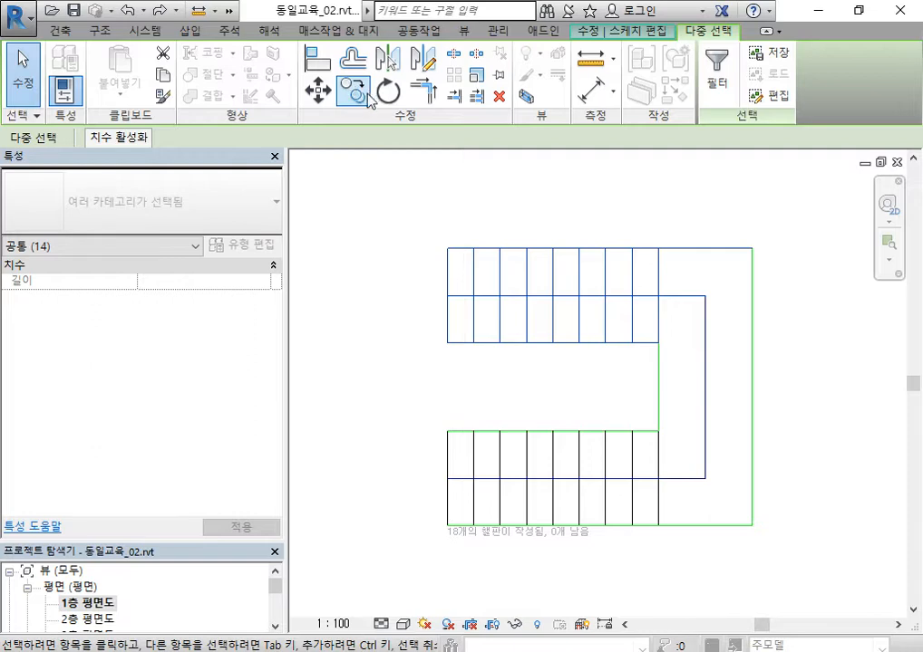
Step: Shift the selected upper flight farther from the lower flight with the Move tool and clear the selection
left_click(317, 91)
left_click(387, 294)
left_click(387, 264)
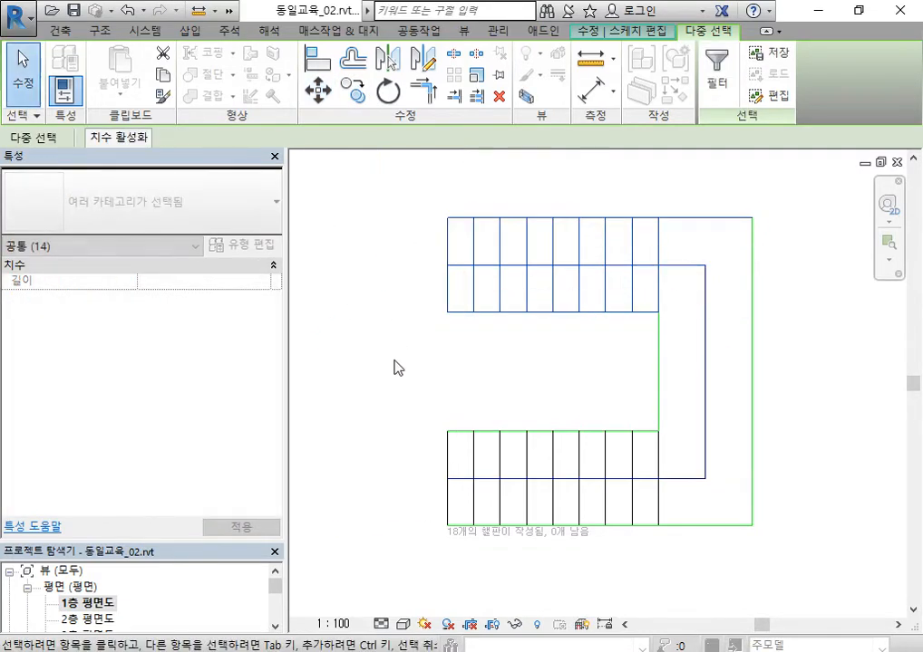
key("Escape")
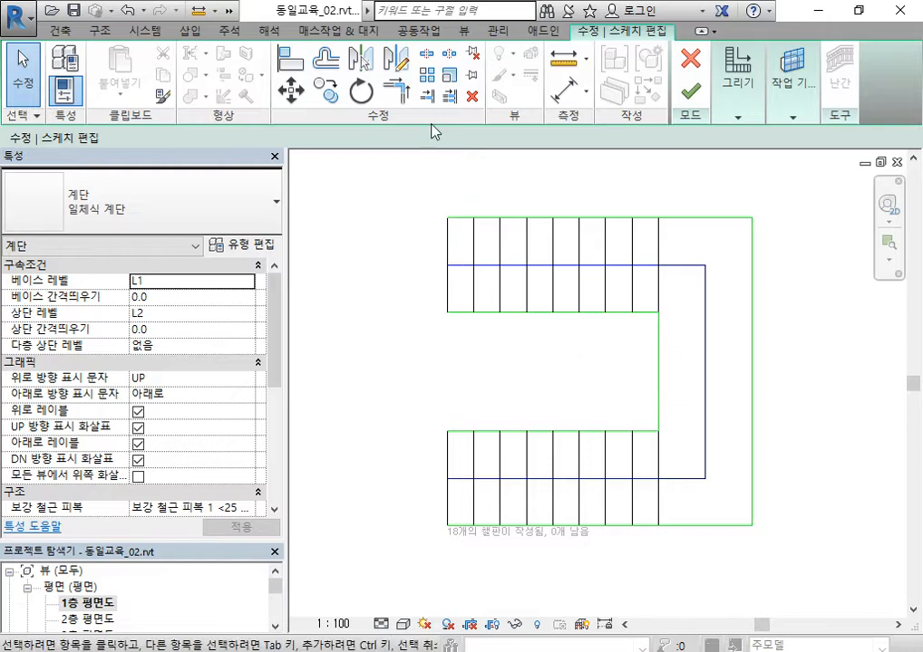
Step: Check the gap between the two flights' inner boundary lines with an aligned dimension, without placing it
left_click(576, 94)
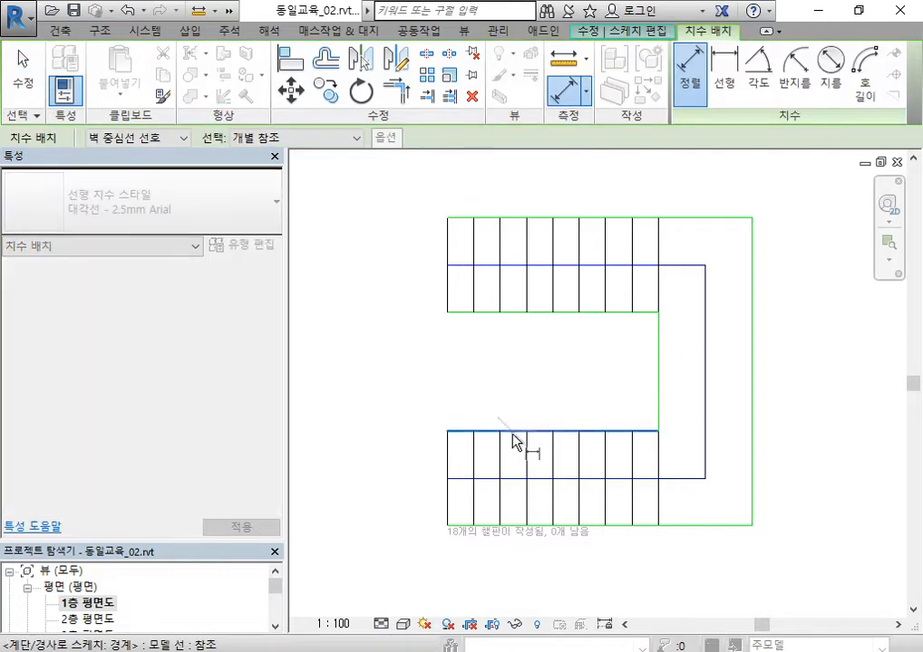
left_click(507, 314)
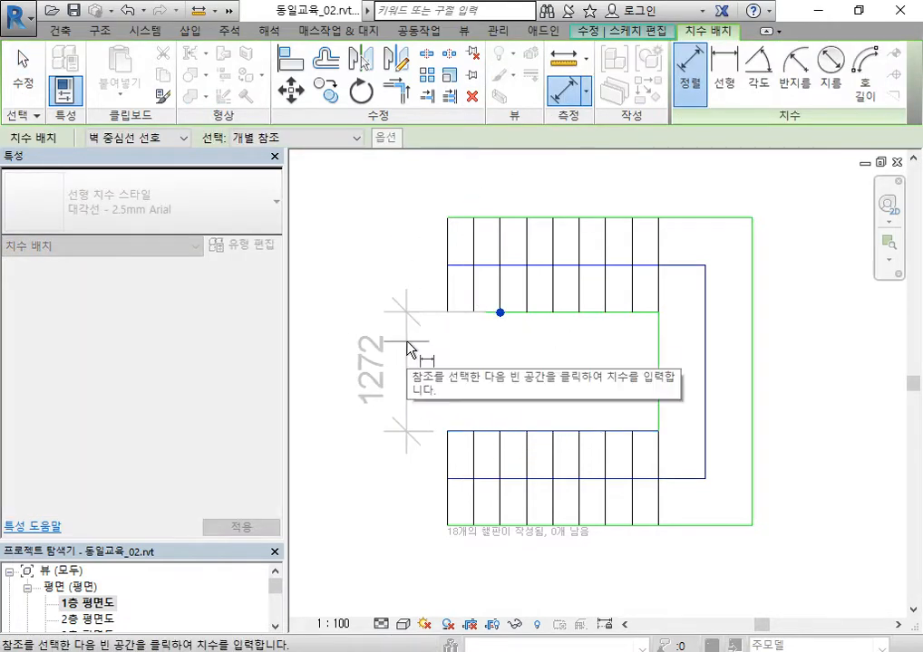
key("Escape")
key("Escape")
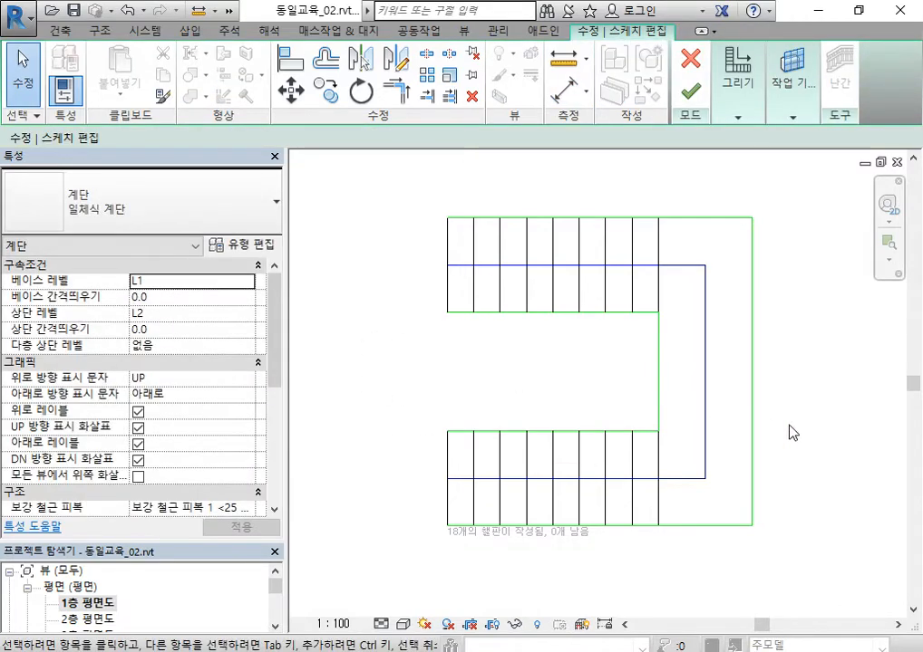
Step: Select the upper flight's sketch lines and nudge them down in small increments to narrow the gap to the lower flight
scroll(806, 406, "down", 1)
middle_click_drag(806, 406, 762, 444)
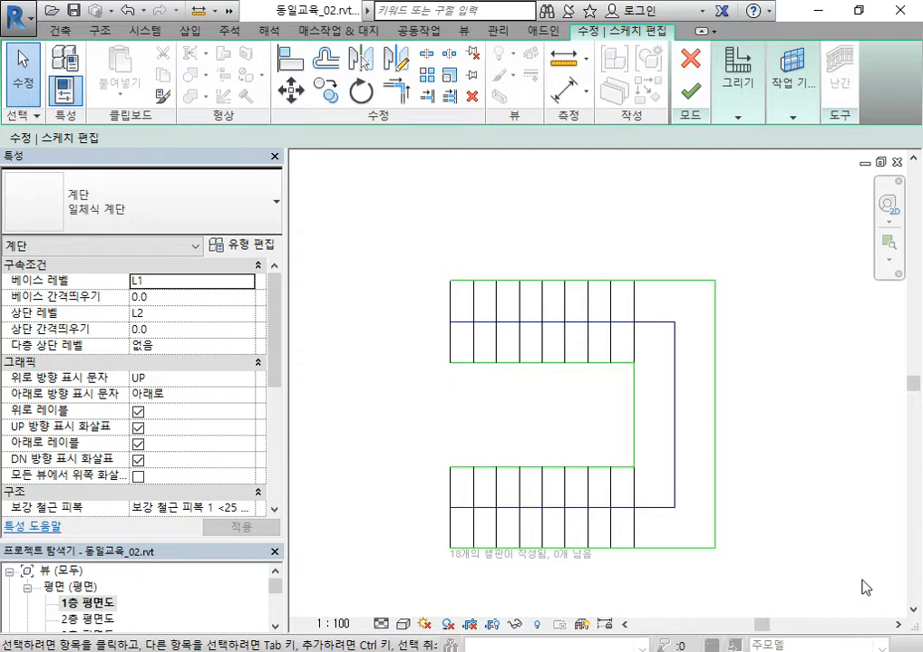
left_click(529, 510)
left_click(535, 328)
left_click(764, 418)
mouse_move(400, 241)
left_mouse_down()
mouse_move(804, 434)
mouse_move(766, 406)
left_mouse_up()
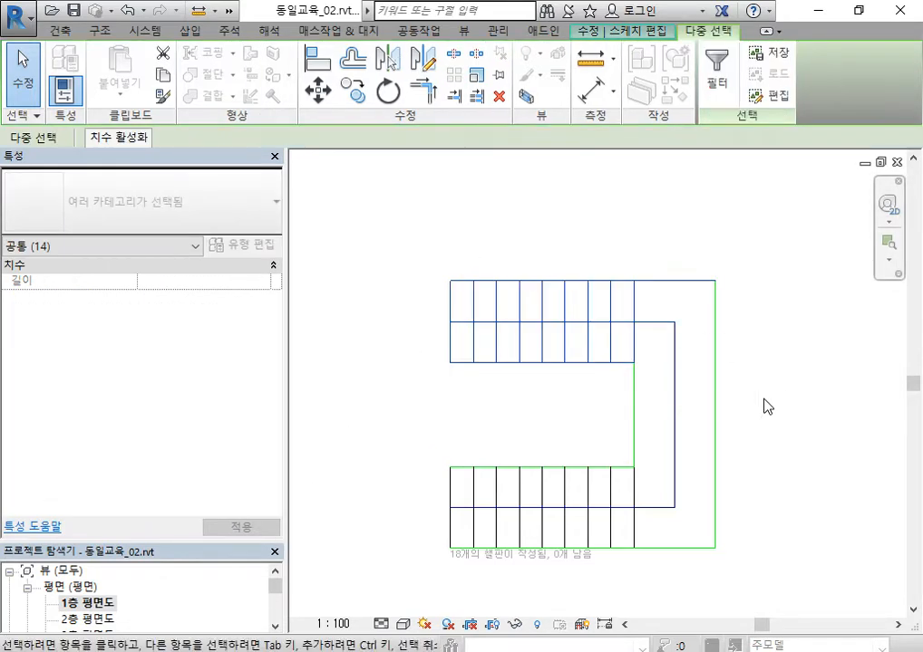
key("Down")
key("Down")
key("Down")
key("Down")
key("Down")
key("Down")
key("Down")
key("Down")
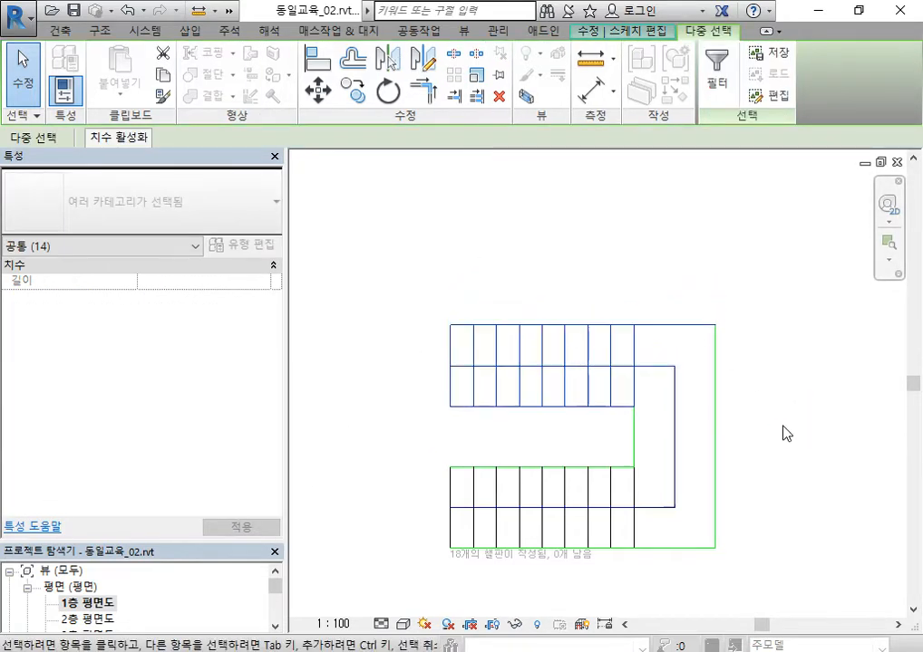
key("Escape")
Step: Delete the outer boundary lines along the upper flight and its adjoining landing edge
scroll(630, 354, "up", 2)
left_click(623, 345)
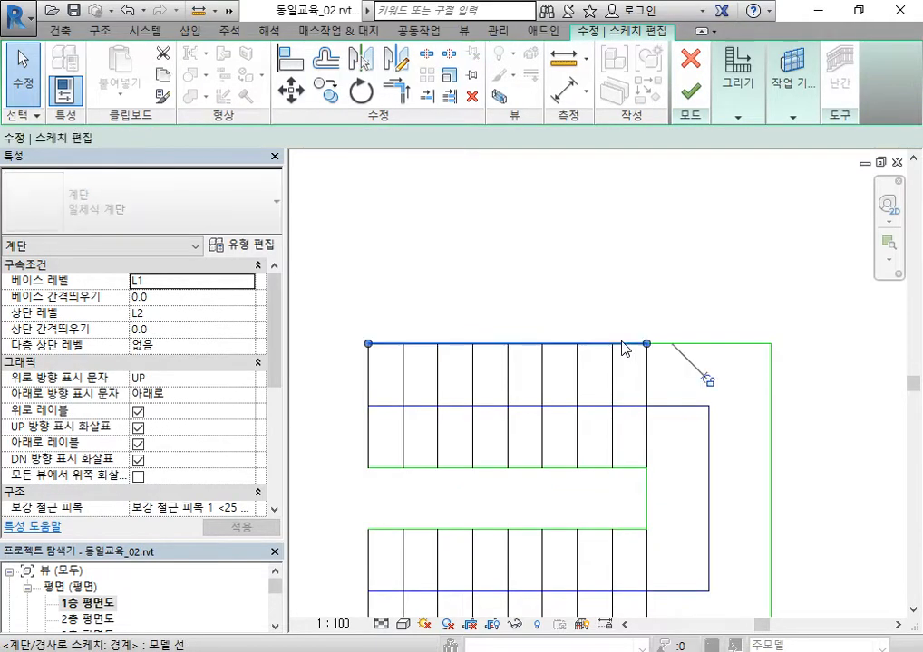
scroll(607, 294, "down", 2)
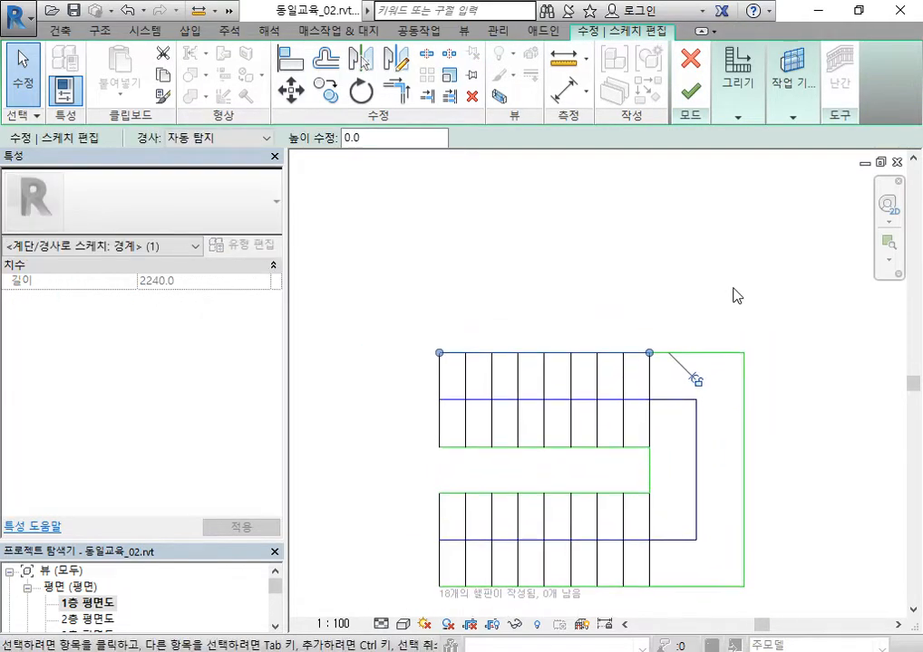
left_click(736, 330)
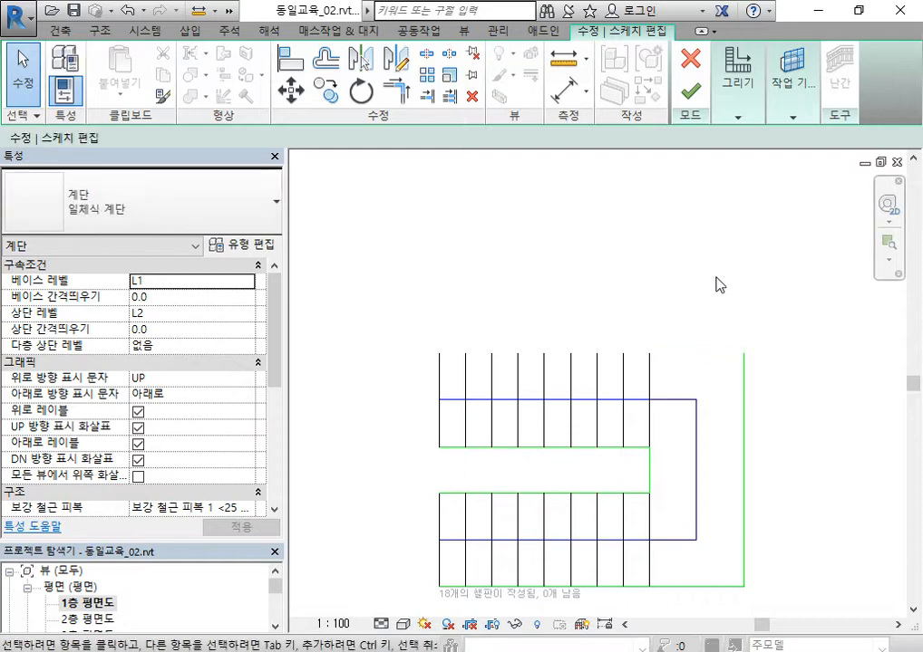
middle_click_drag(717, 284, 702, 348)
Step: Draw two boundary lines forming a peak beyond the upper flight: one about 3080 mm at 45°, the other about 2423 mm from the landing corner
left_click(728, 82)
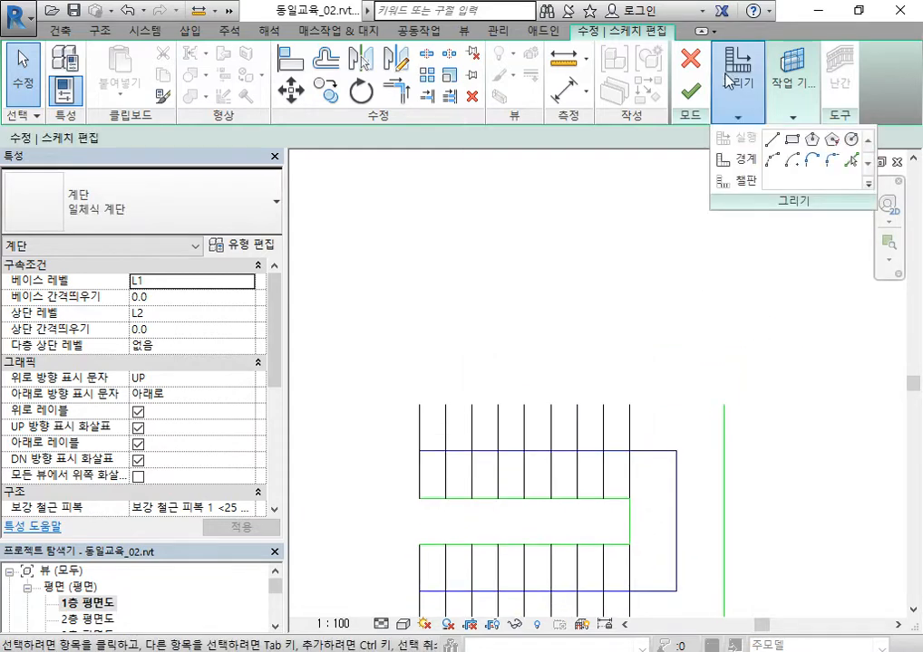
left_click(742, 166)
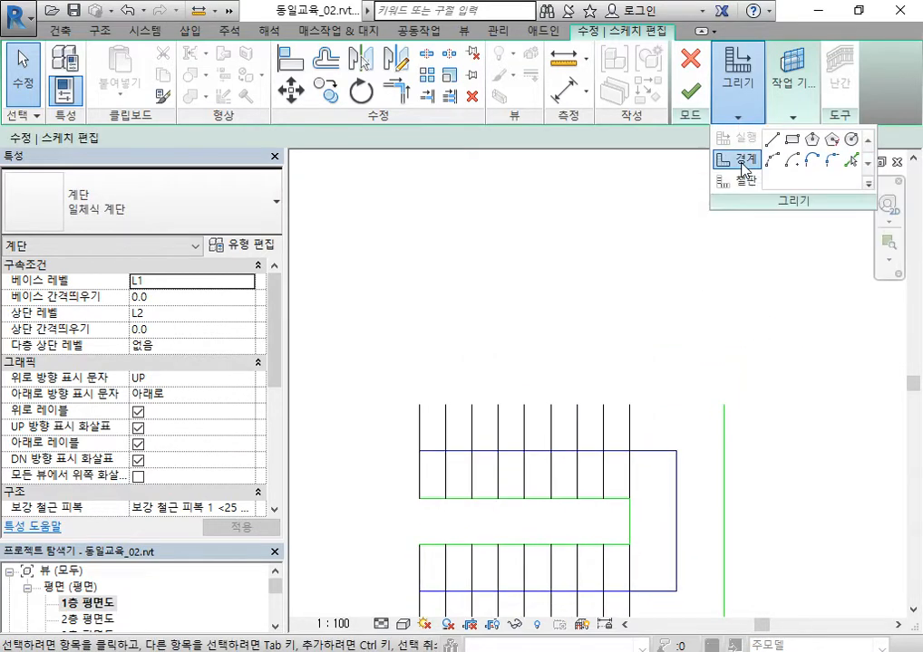
left_click(419, 404)
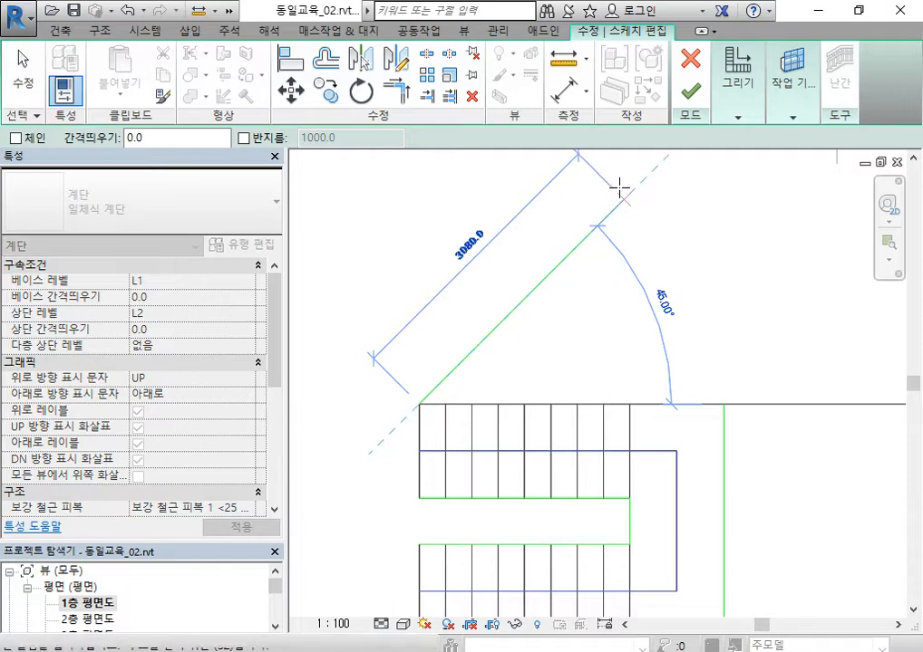
left_click(620, 188)
left_click(725, 403)
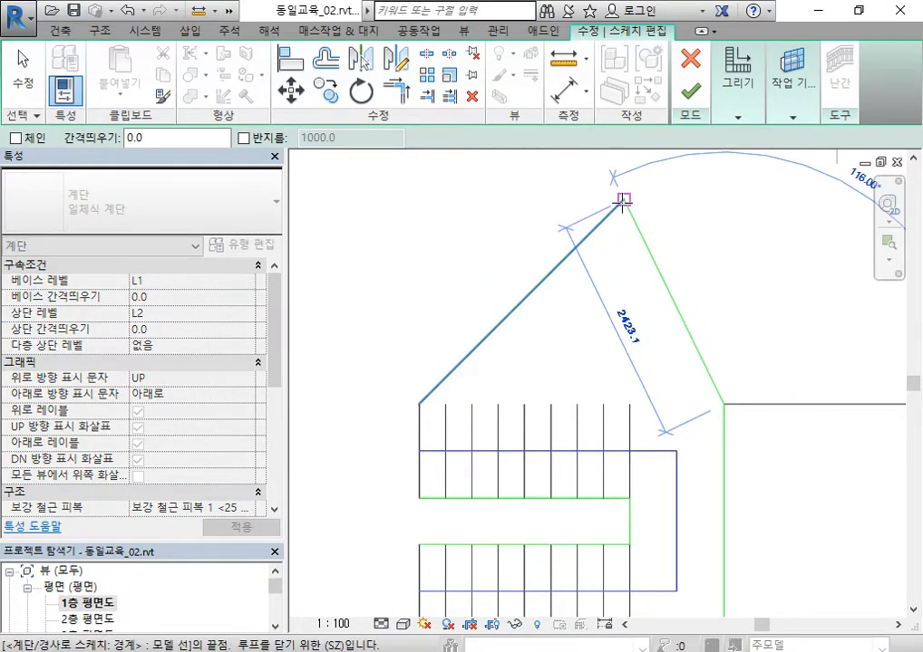
left_click(624, 200)
Step: Finish the sketch edit and inspect the copied stair in the default 3D view
left_click(690, 91)
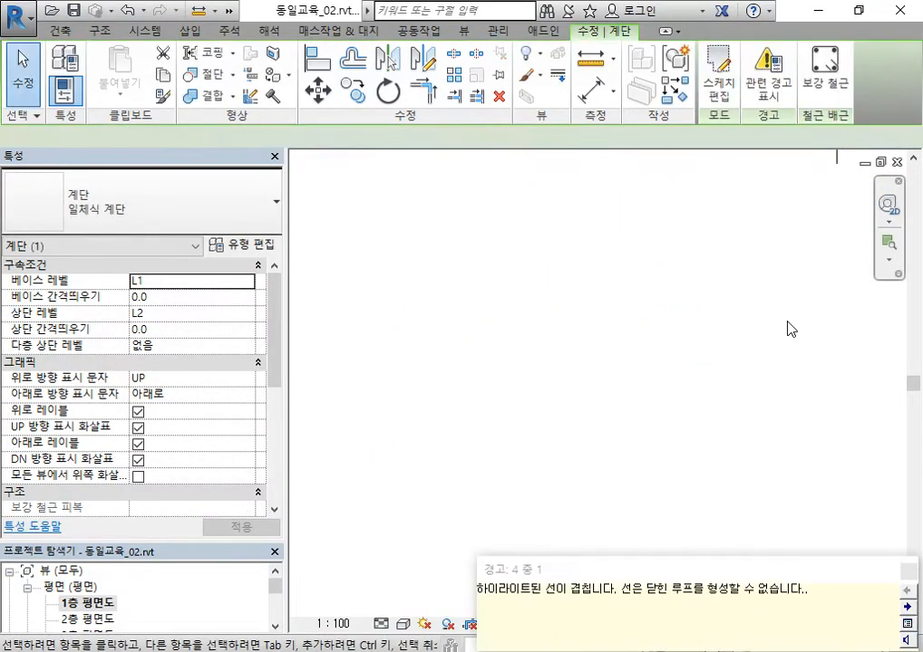
left_click(637, 230)
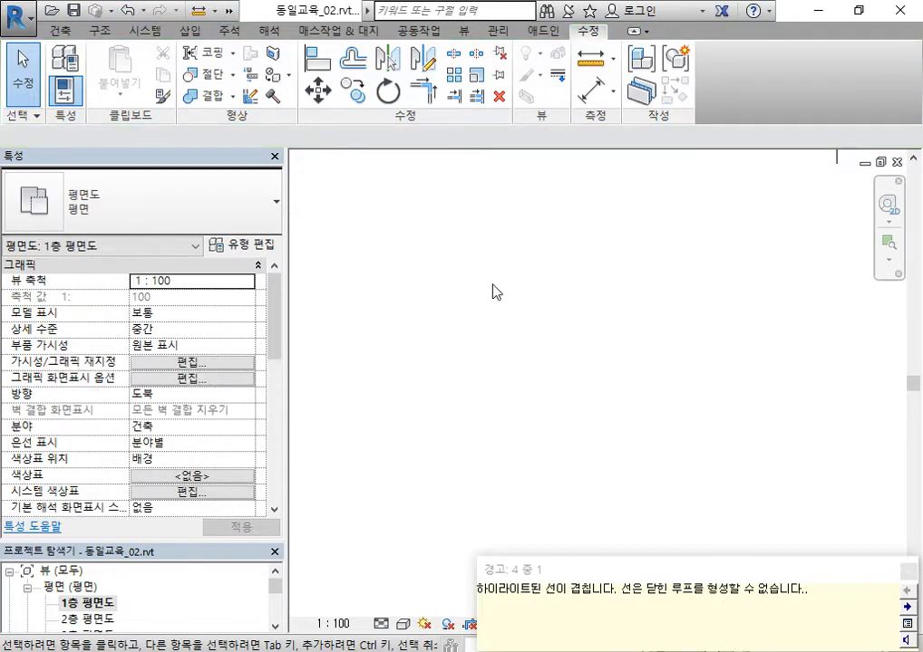
middle_click_drag(492, 291, 622, 317)
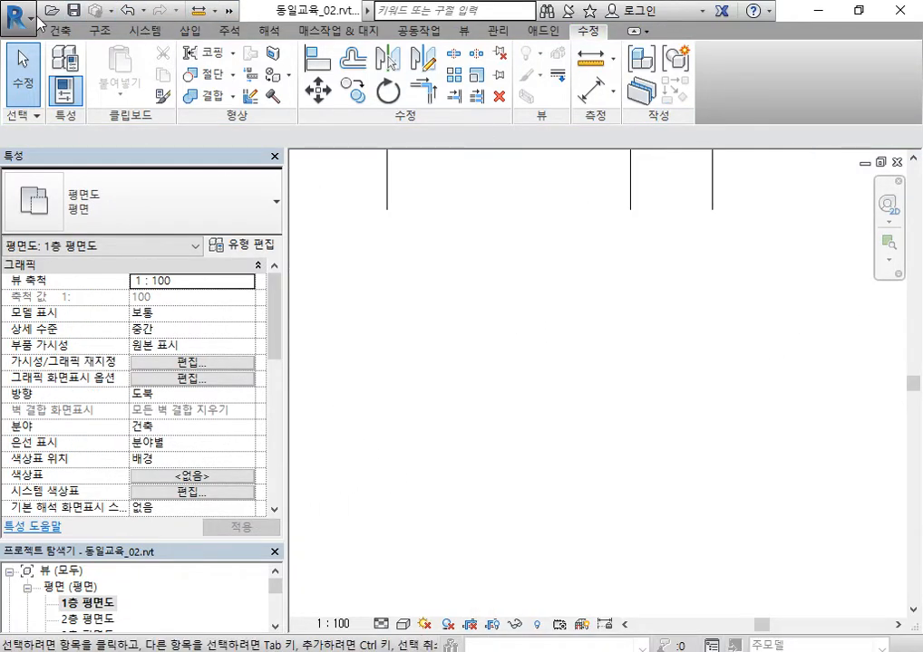
left_click(230, 13)
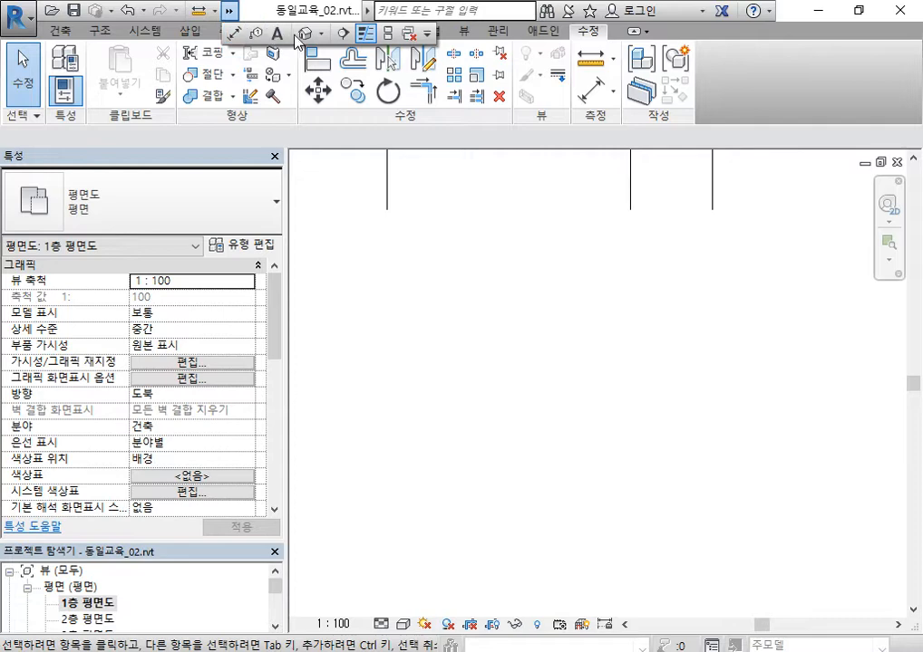
left_click(295, 34)
left_click(229, 12)
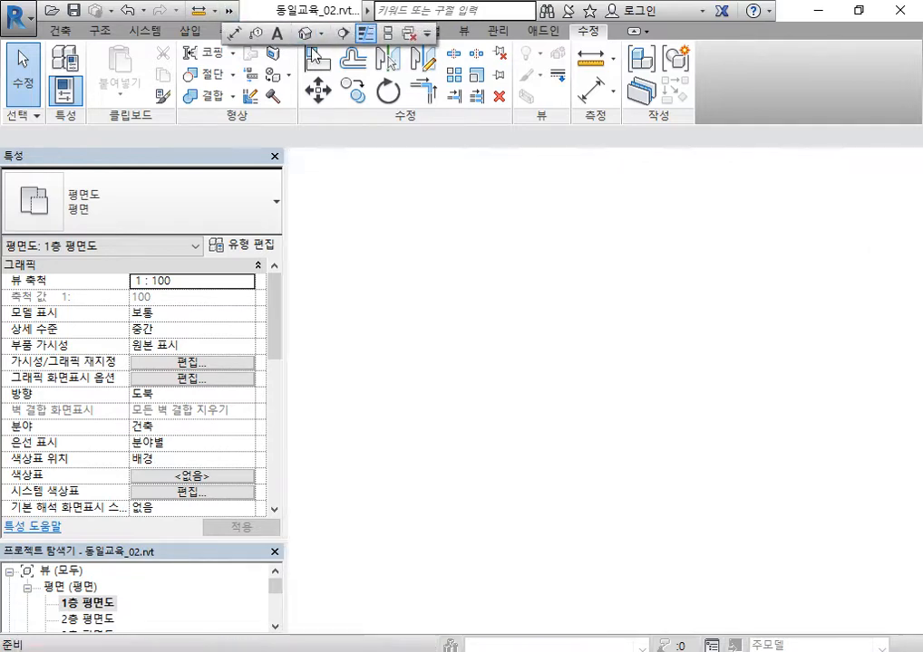
left_click(248, 34)
scroll(685, 420, "down", 5)
middle_click_drag(716, 433, 717, 529)
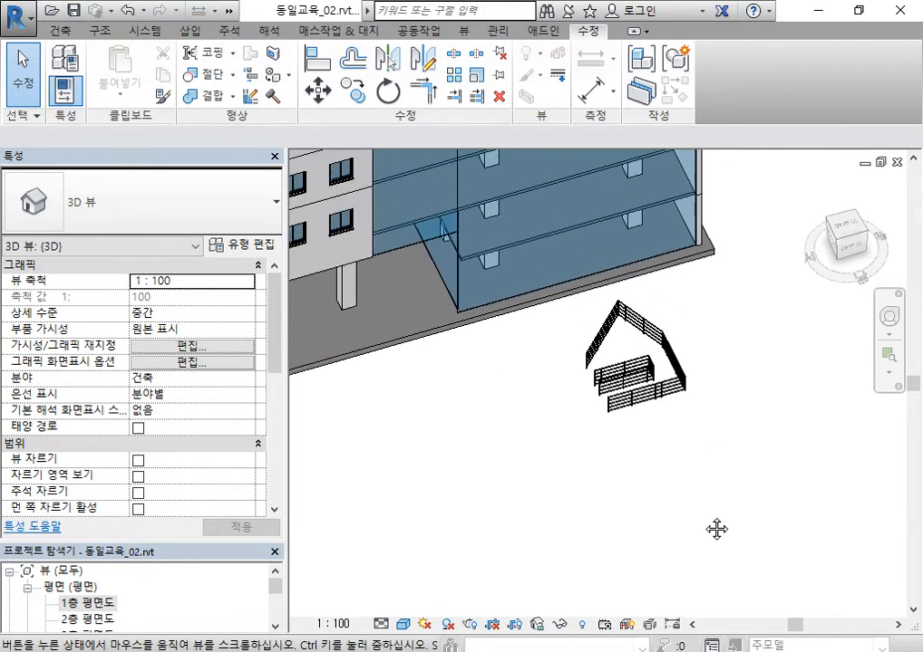
scroll(637, 383, "up", 4)
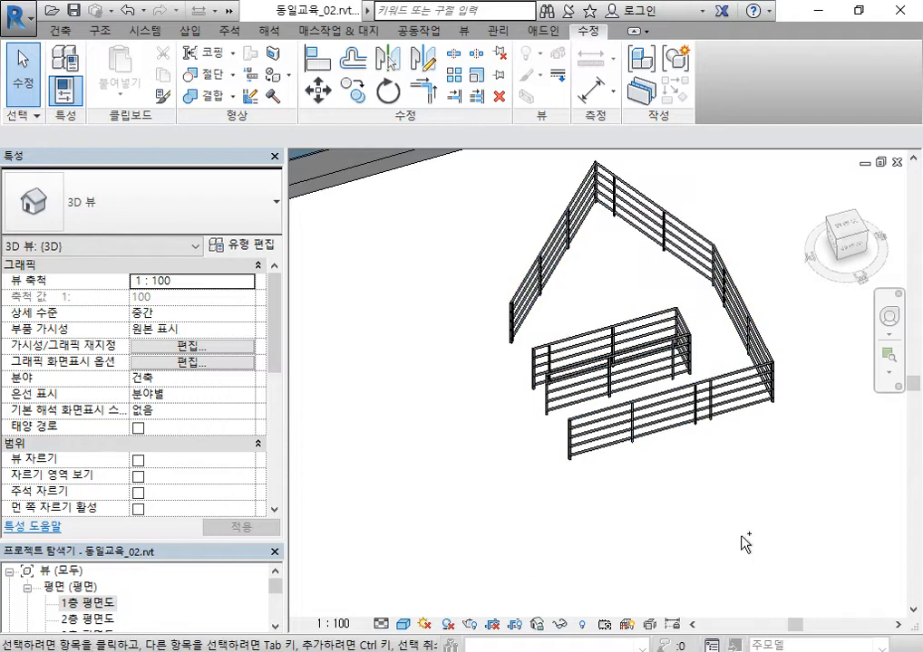
Step: Undo the sketch completion, stretch the upper flight's last riser line to the sloped boundary near the peak, and finish the sketch again
key("ctrl+z")
middle_click_drag(705, 259, 692, 327)
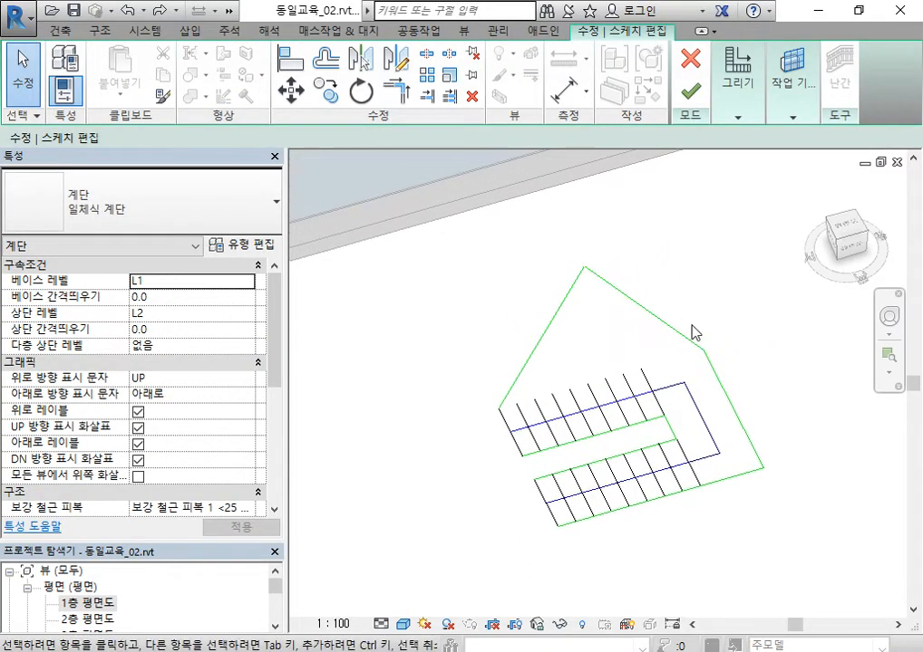
left_click(644, 376)
left_click_drag(643, 369, 597, 272)
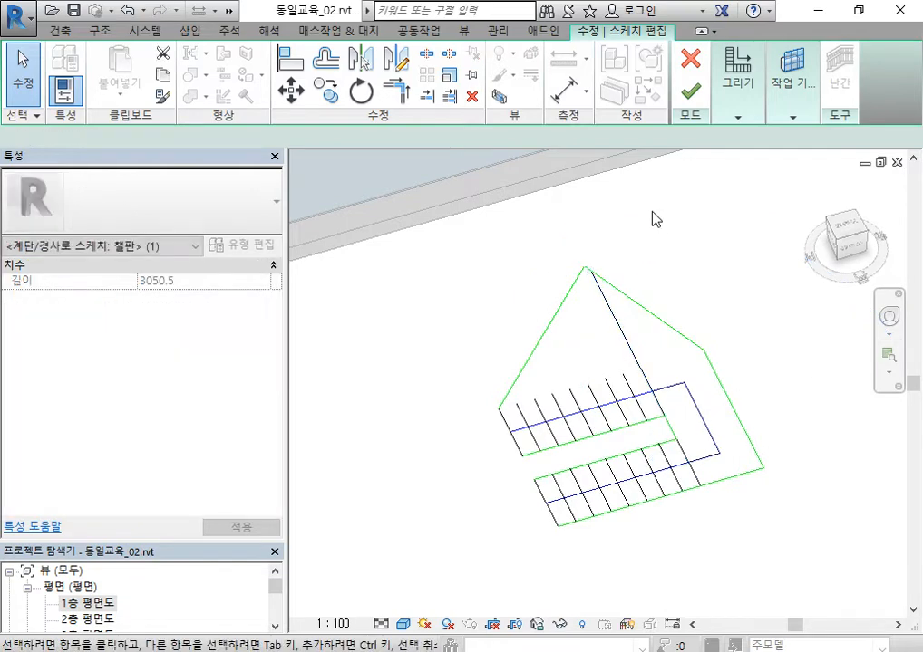
left_click(690, 90)
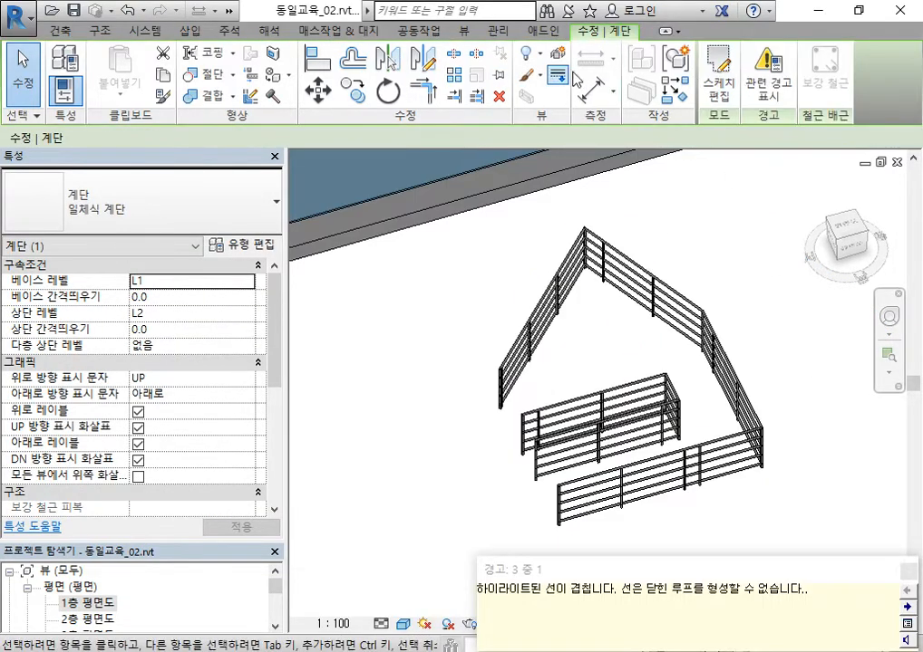
Step: Reopen the stair sketch, move the boundary peak onto the end of the extended riser, and finish the edit
left_click(719, 82)
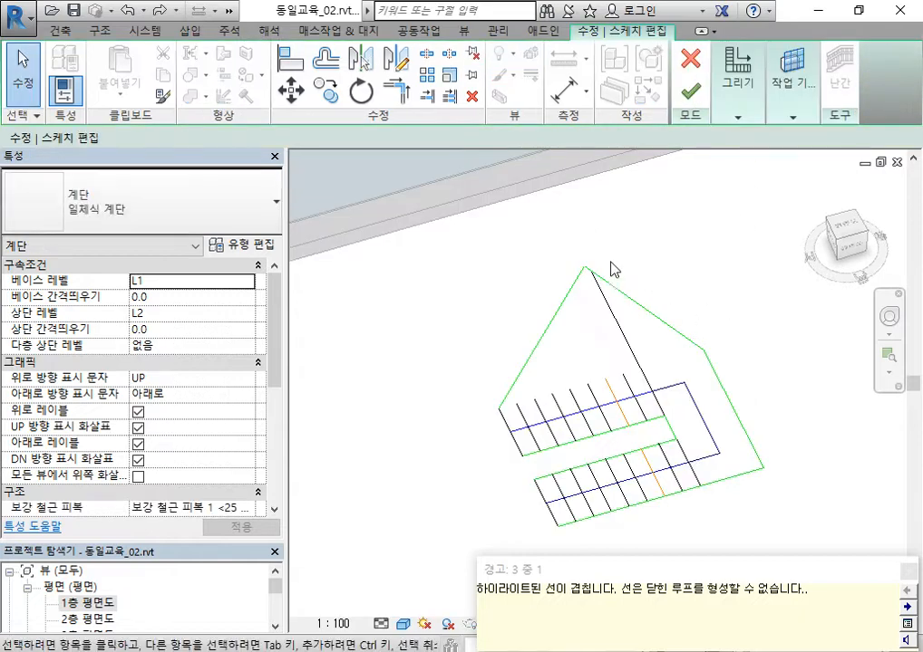
scroll(602, 290, "up", 5)
left_click(629, 300)
scroll(661, 321, "up", 1)
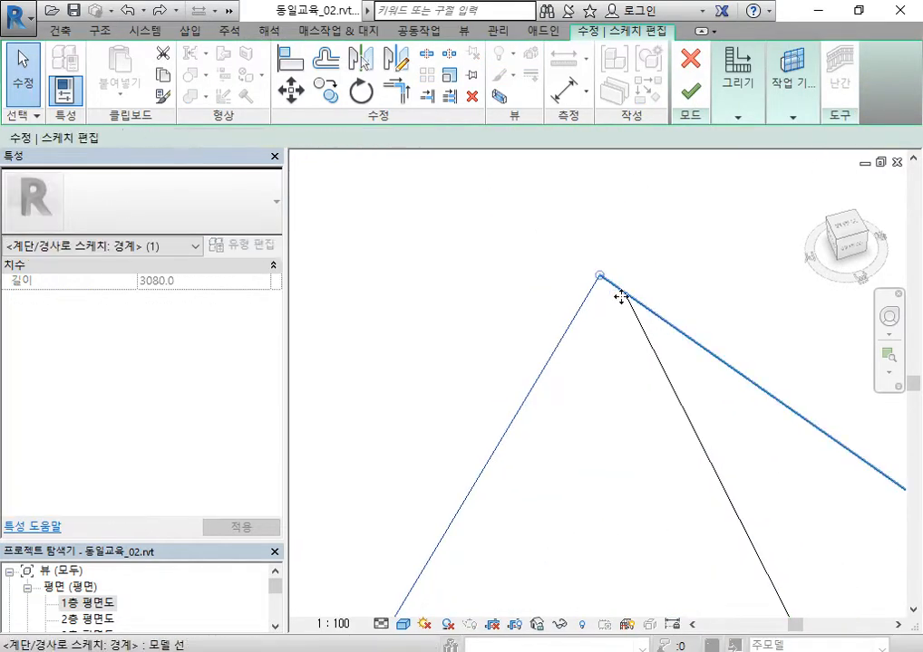
left_click_drag(601, 275, 625, 293)
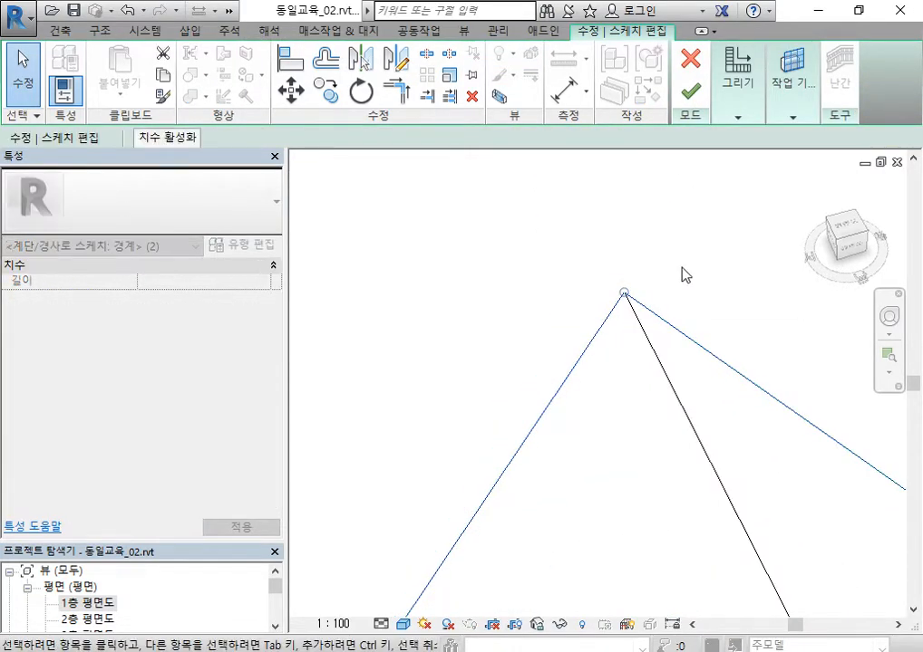
left_click(683, 268)
left_click(691, 90)
scroll(715, 264, "down", 4)
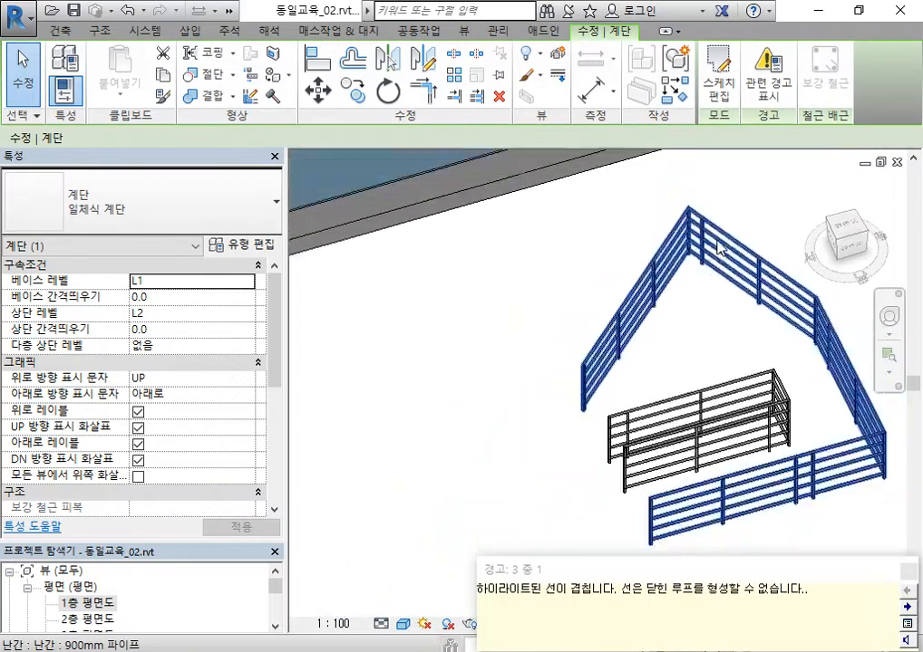
left_click(839, 543)
Step: Return to the sketch by undoing, pull the landing-side boundary line's peak end down onto the extended riser, and try to finish the sketch
key("ctrl+z")
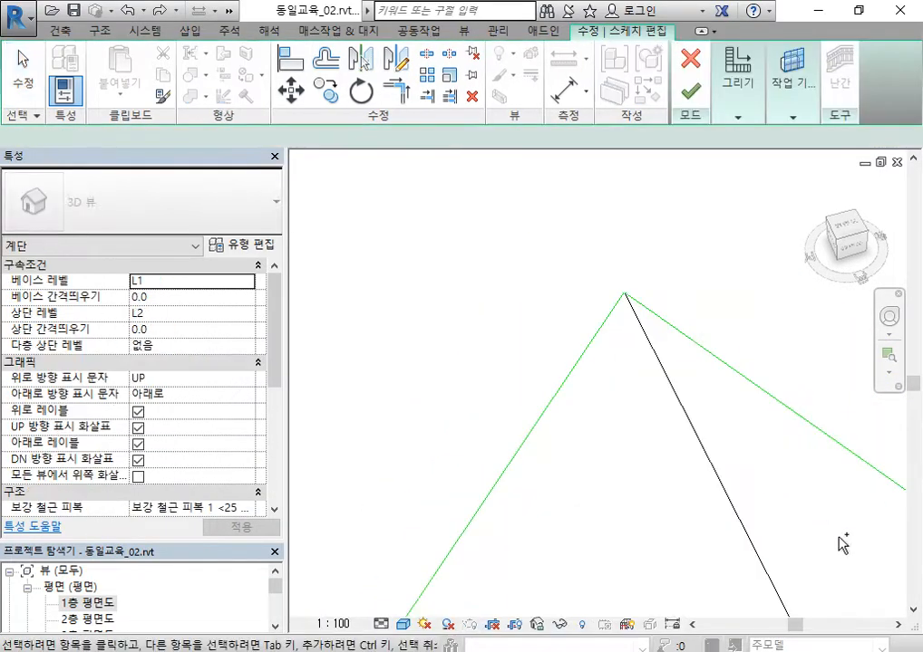
scroll(711, 346, "down", 4)
scroll(728, 444, "up", 2)
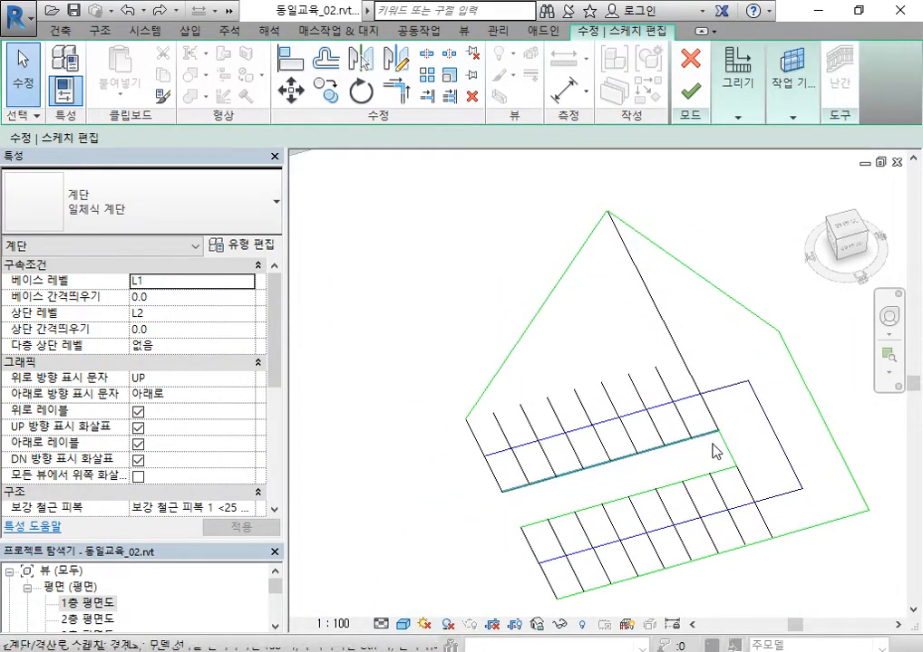
left_click(686, 264)
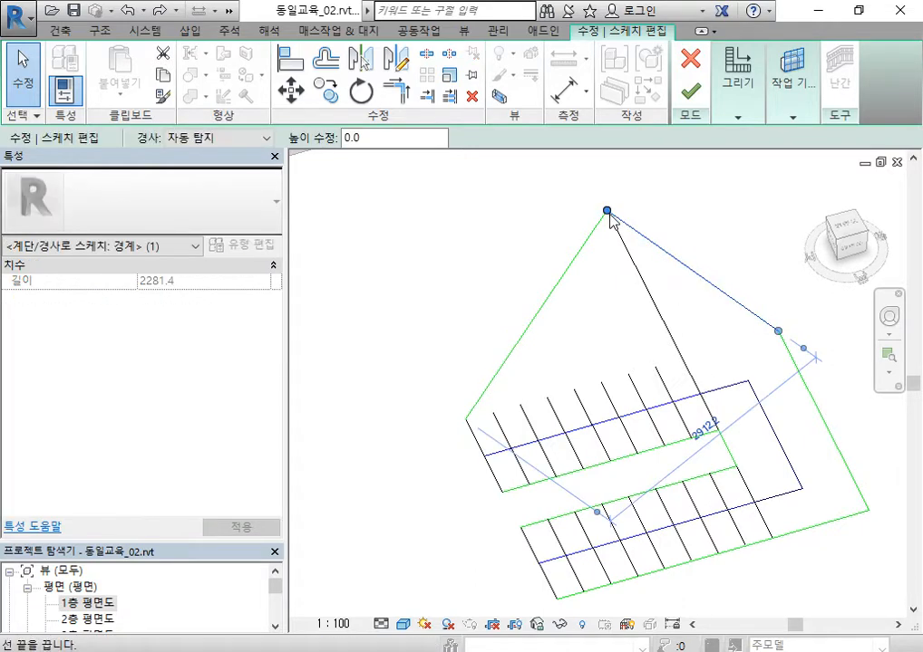
left_click_drag(606, 207, 680, 366)
left_click(711, 348)
key("Escape")
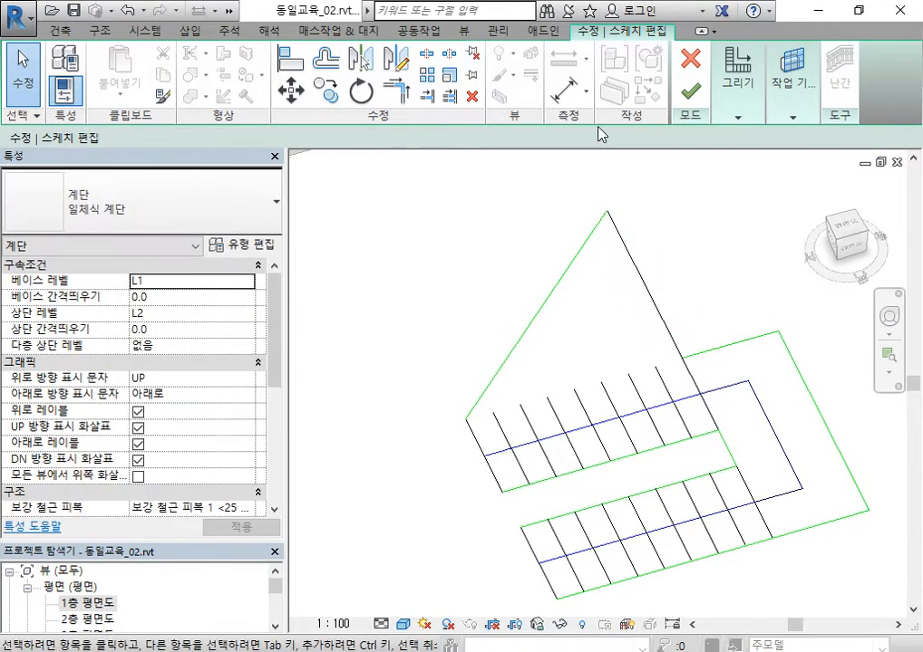
left_click(691, 91)
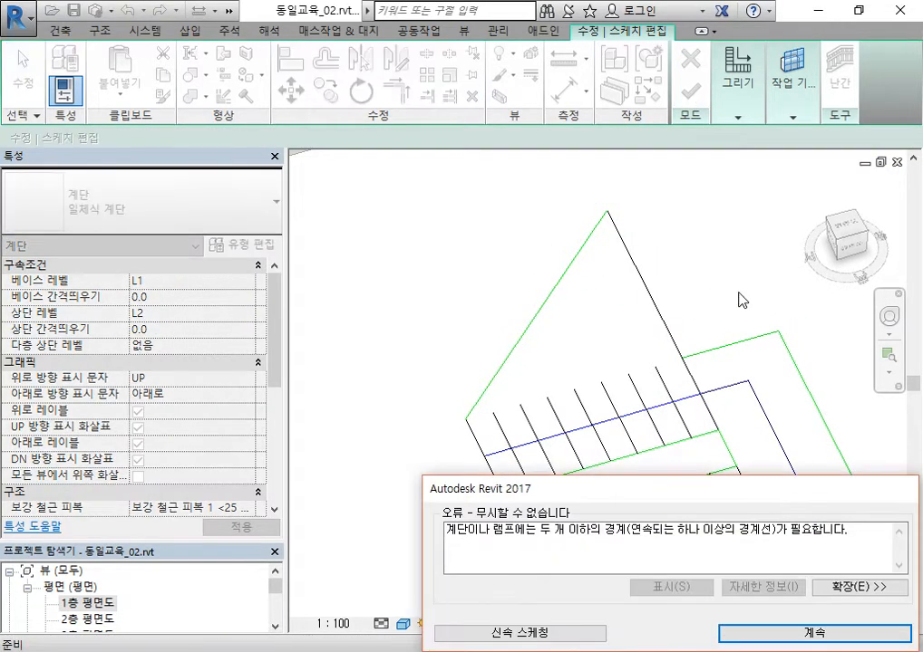
left_click(798, 634)
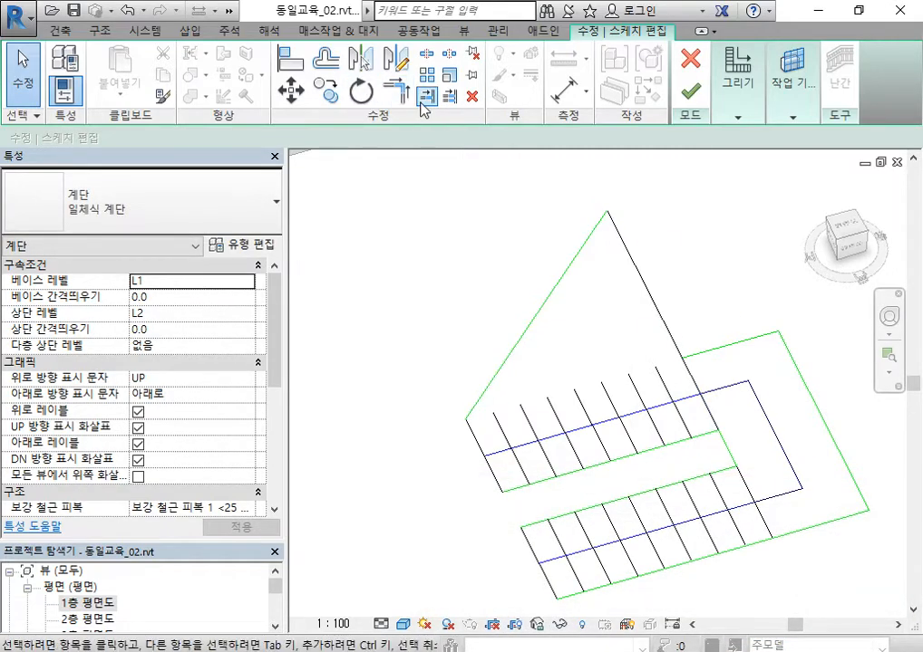
Step: Trim the upper flight's extended riser line back to the landing's outer boundary line
left_click(423, 98)
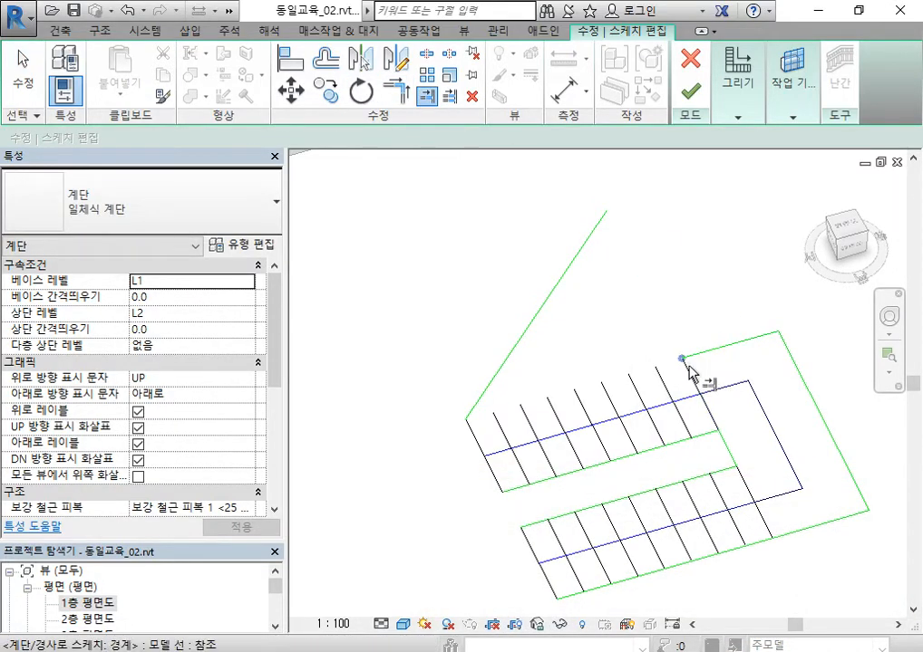
left_click(689, 368)
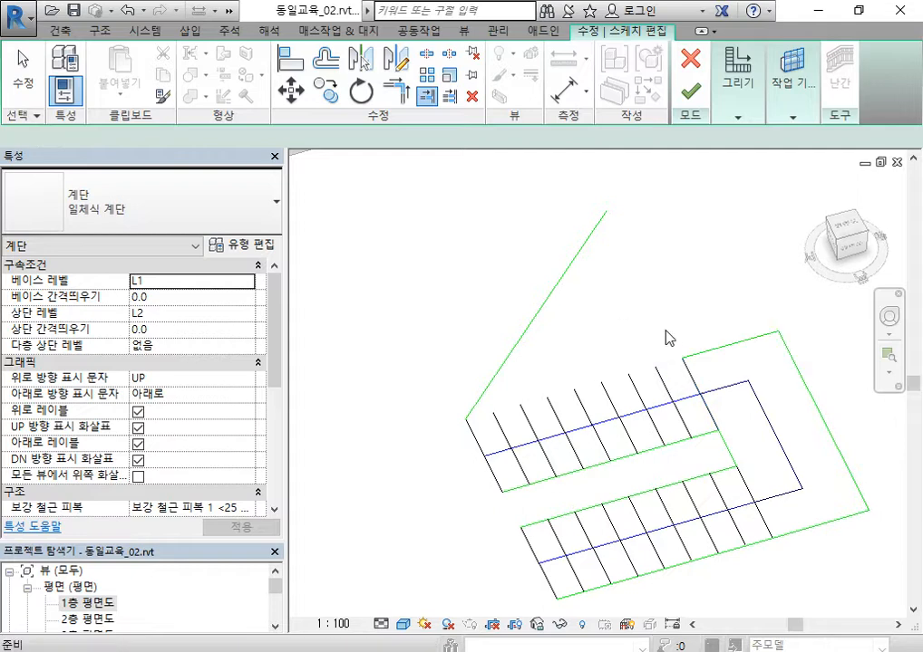
Step: Pull the free end of the upper flight's sloped boundary line inward, leaving the line about 1585 mm long
key("Escape")
key("Escape")
left_click(583, 253)
mouse_move(603, 212)
left_mouse_down()
mouse_move(502, 287)
mouse_move(498, 299)
left_mouse_up()
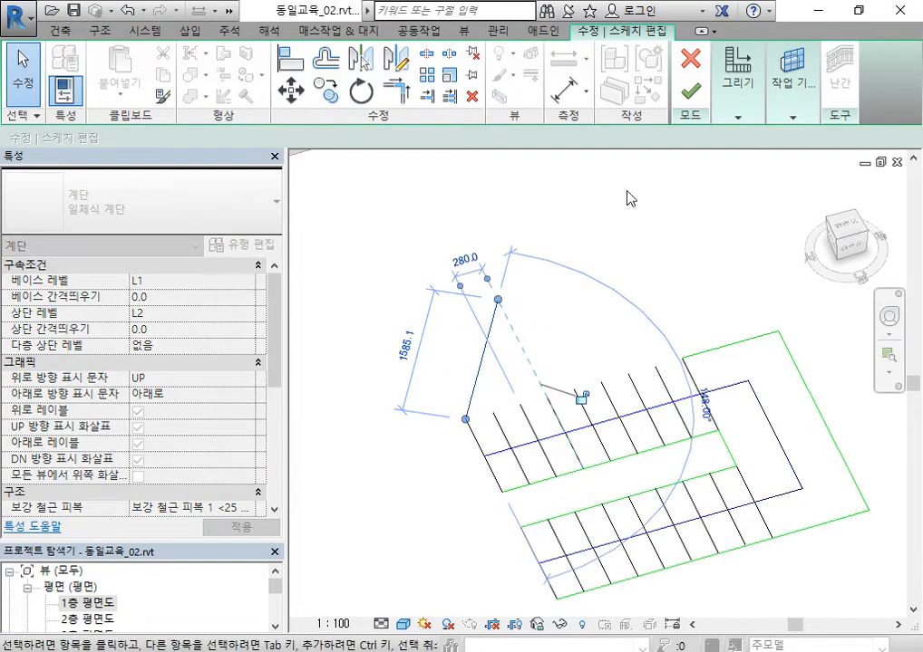
Step: Draw a straight boundary line from the sloped line's free end to the landing's corner and finish the sketch
left_click(737, 123)
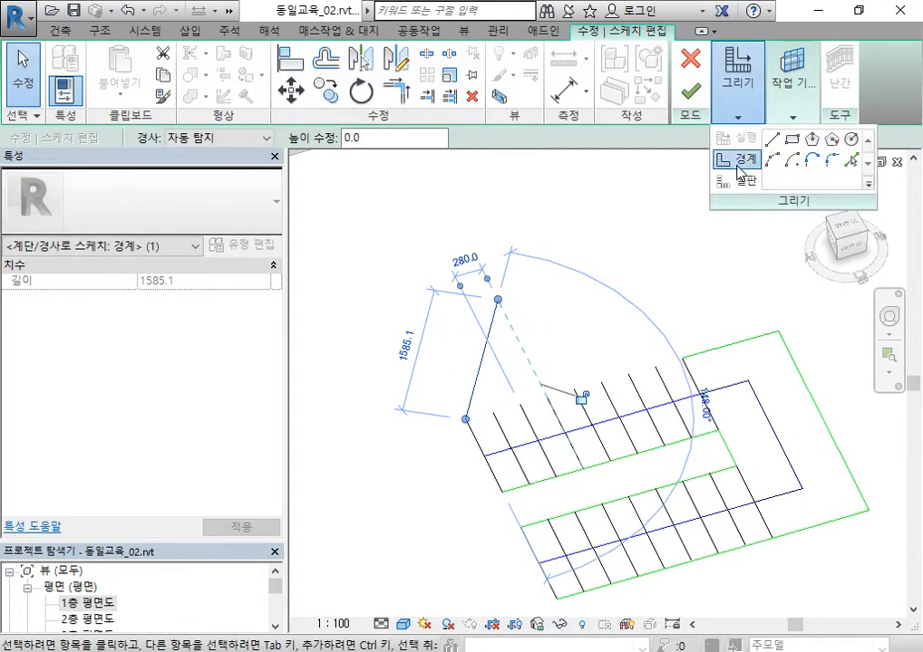
left_click(737, 163)
left_click(498, 300)
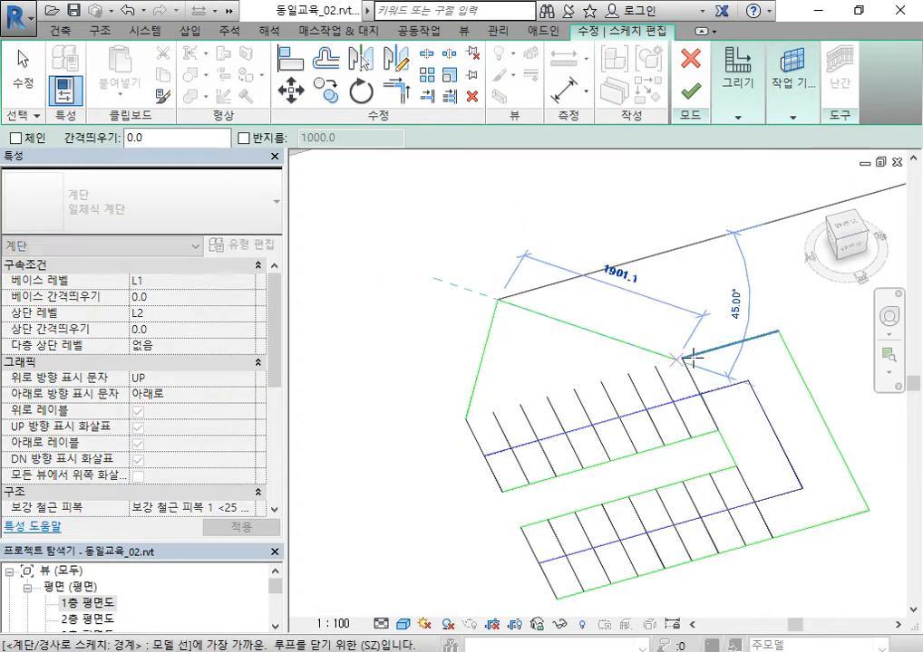
left_click(678, 359)
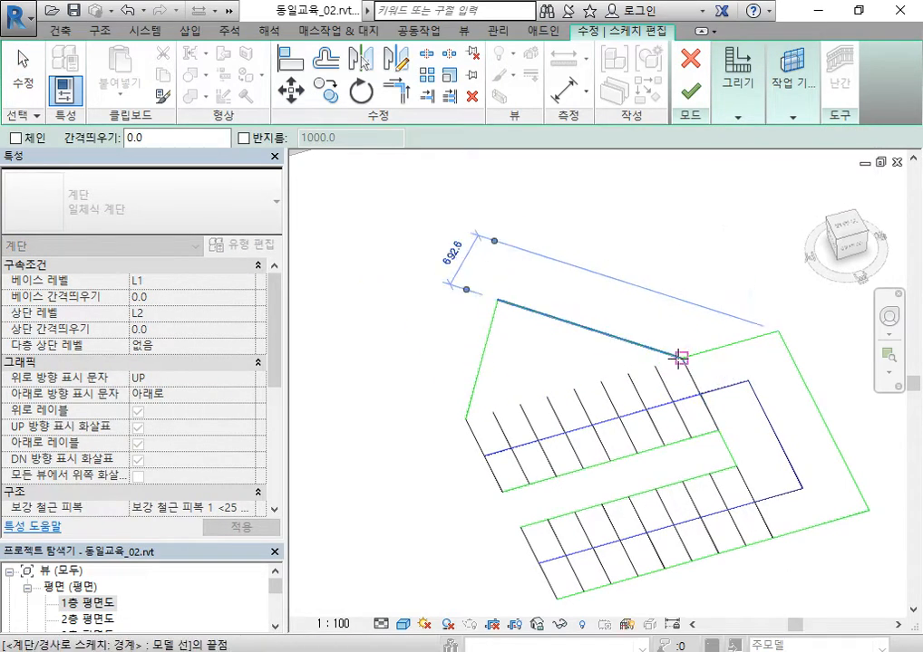
key("Escape")
key("Escape")
left_click(691, 100)
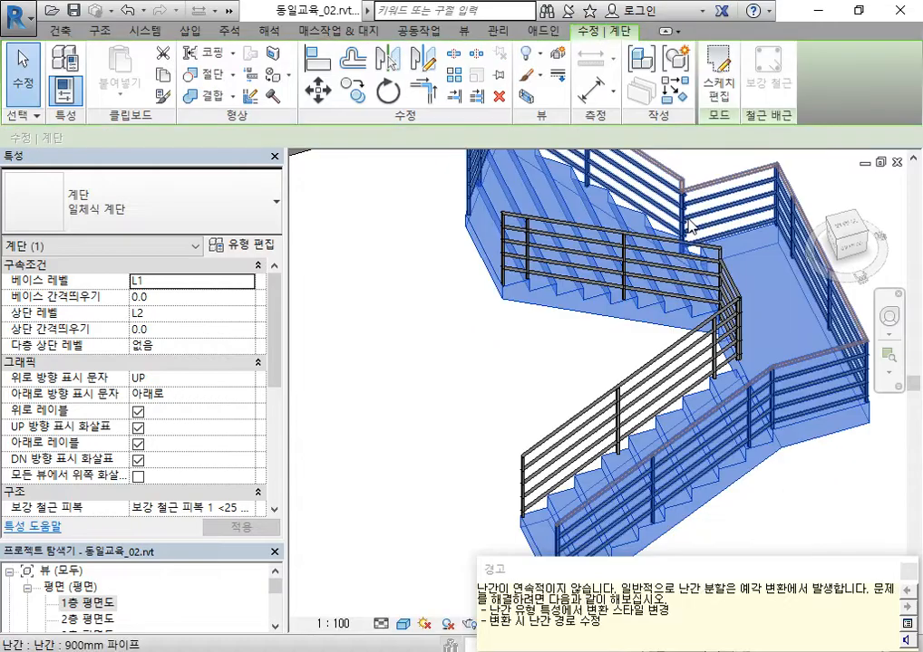
Step: Examine the reshaped stair in 3D, including the joint between upper flight and landing and the stair's underside
scroll(516, 313, "down", 3)
left_click(453, 347)
scroll(449, 376, "up", 6)
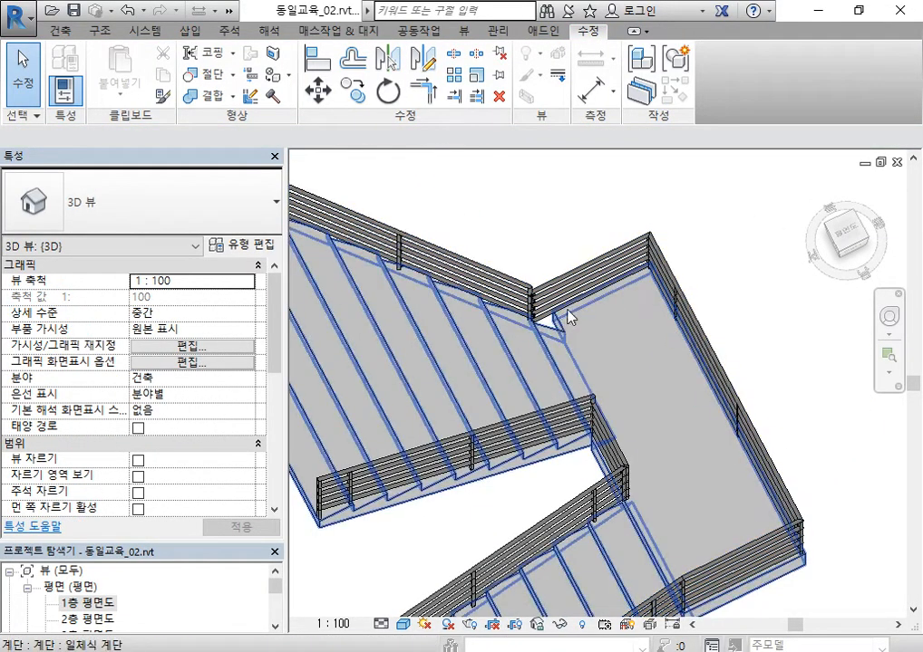
left_click(562, 328)
scroll(610, 397, "down", 4)
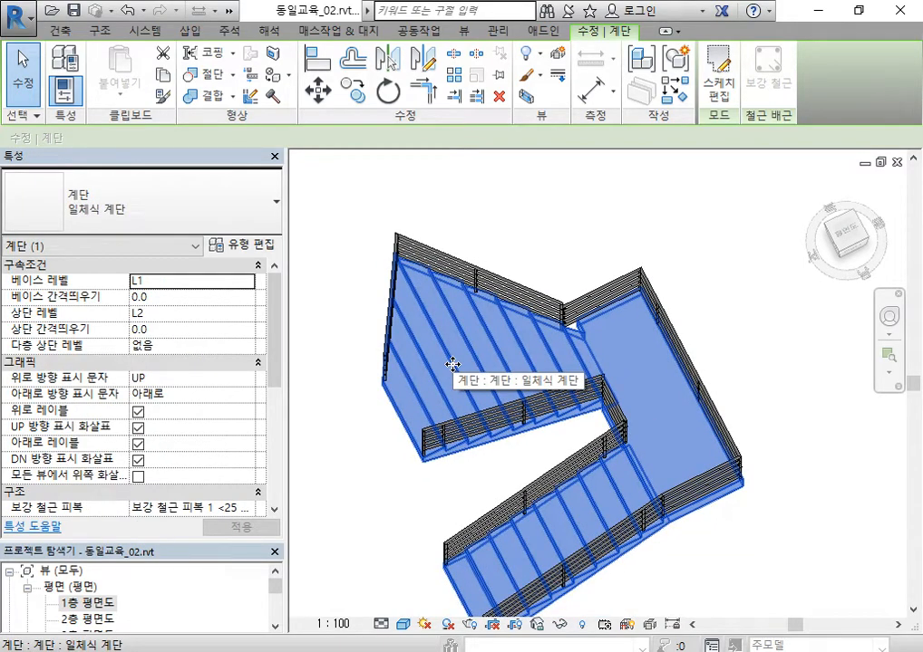
middle_click_drag(591, 361, 539, 293, "shift")
scroll(509, 358, "down", 5)
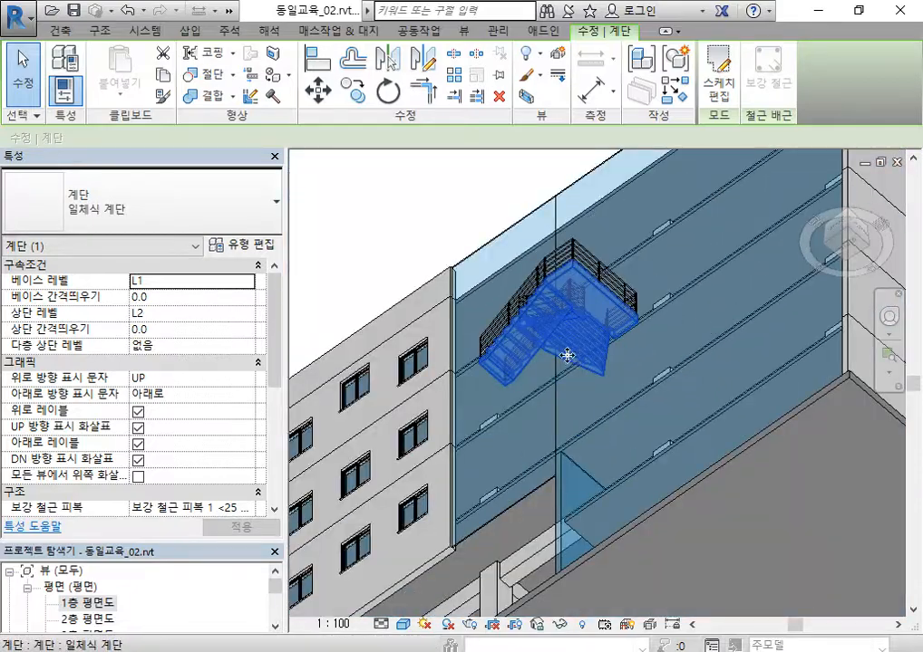
middle_click_drag(509, 358, 622, 434, "shift")
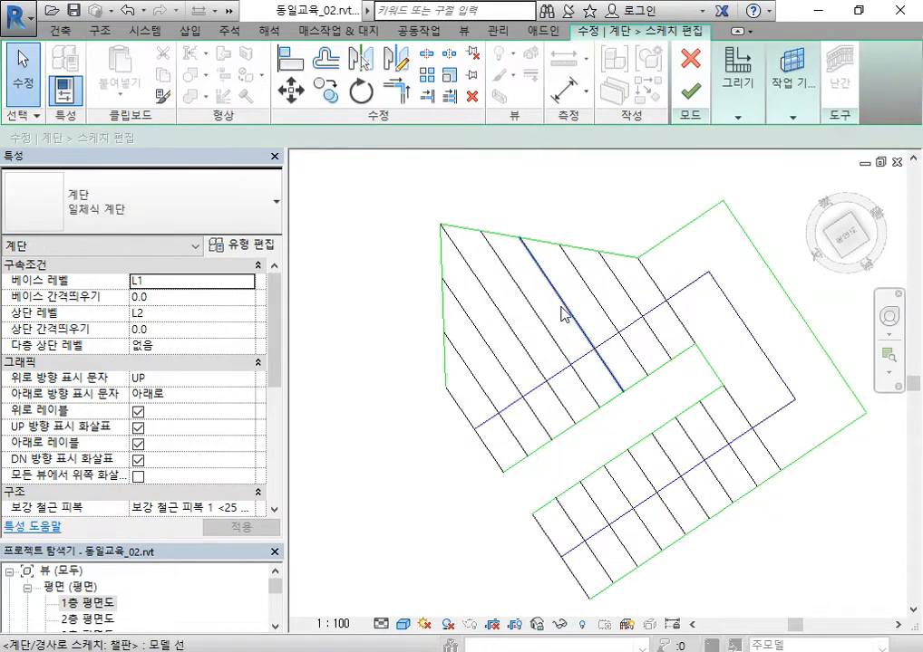
left_click(737, 117)
left_click(789, 117)
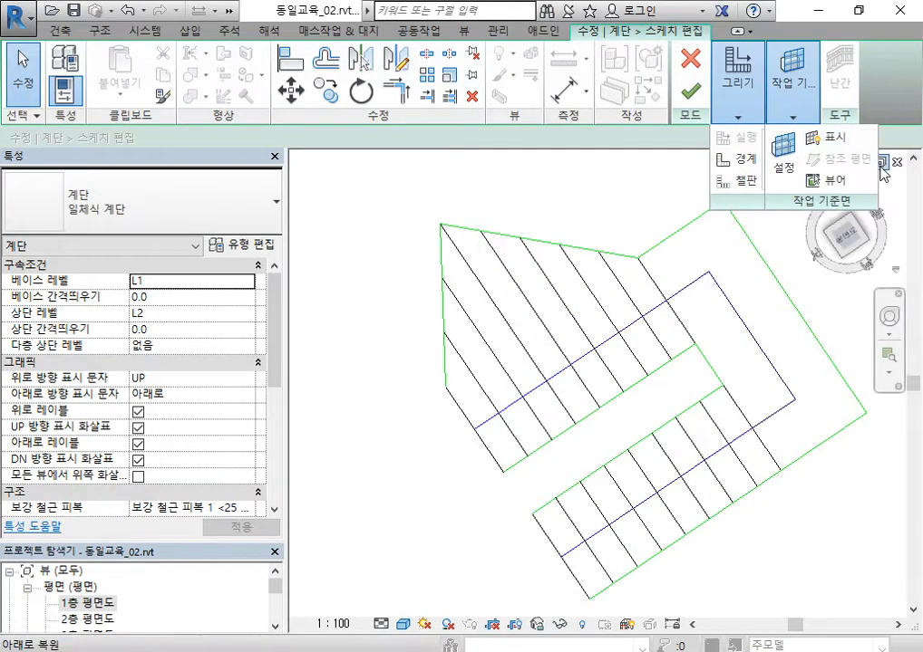
left_click(737, 117)
left_click(788, 117)
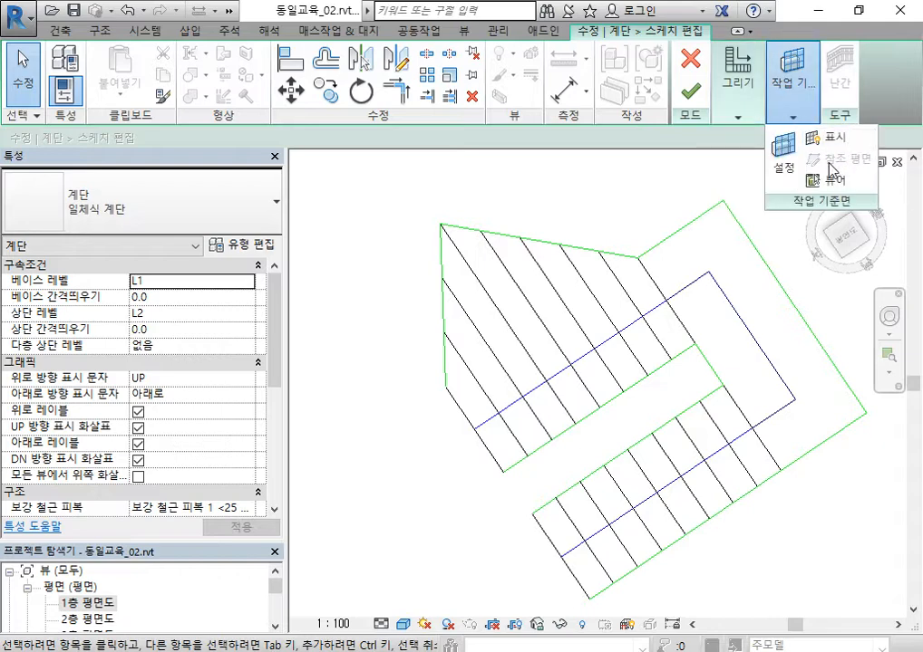
Step: Draw an outward-bulging start-end-radius boundary arc from the upper flight's outer end corner to the landing corner
left_click(739, 117)
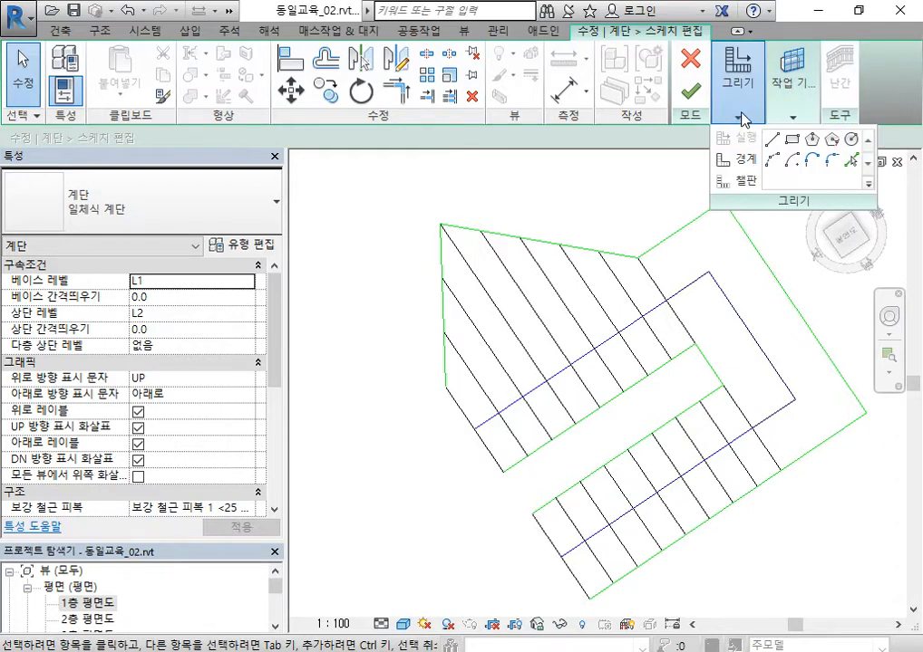
left_click(771, 165)
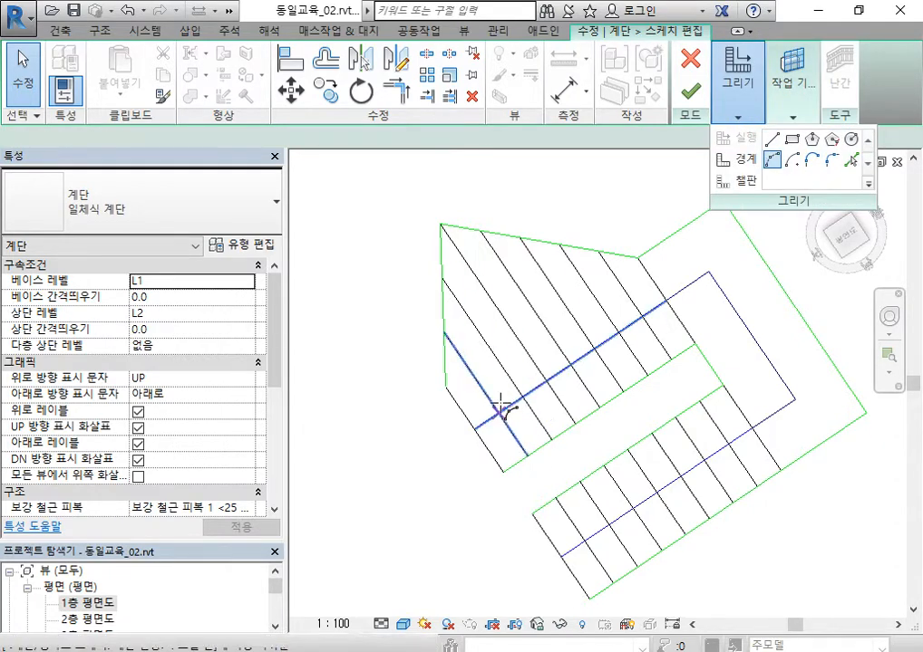
left_click(445, 388)
left_click(637, 259)
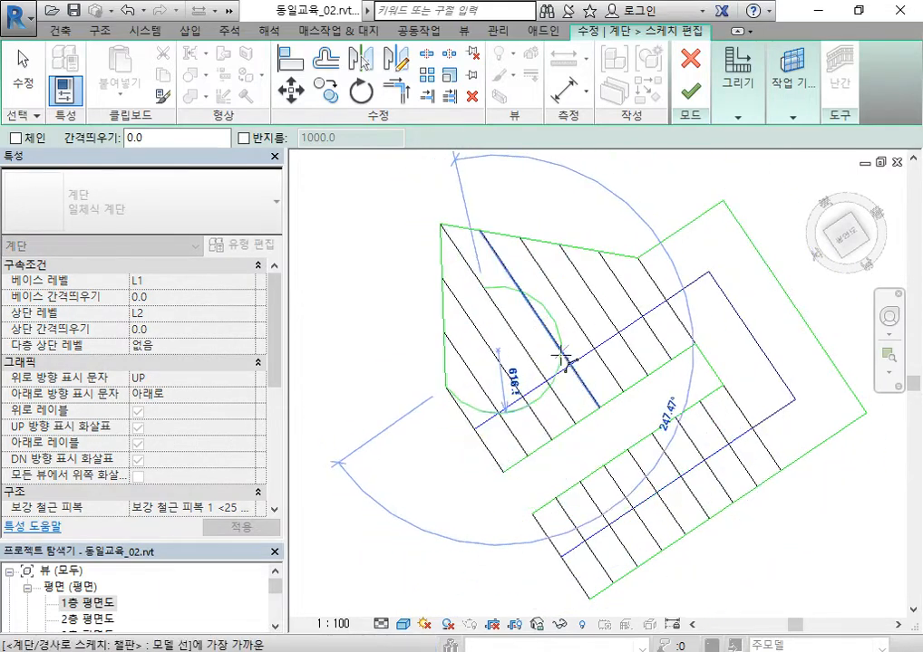
key("Escape")
key("Escape")
key("Return")
left_click(441, 225)
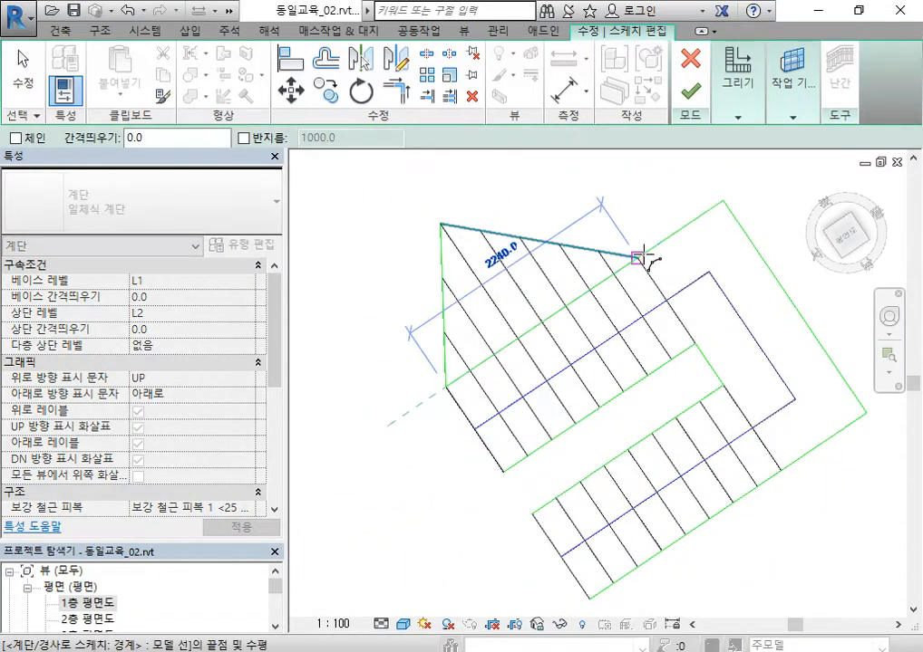
left_click(637, 258)
key("Escape")
key("Escape")
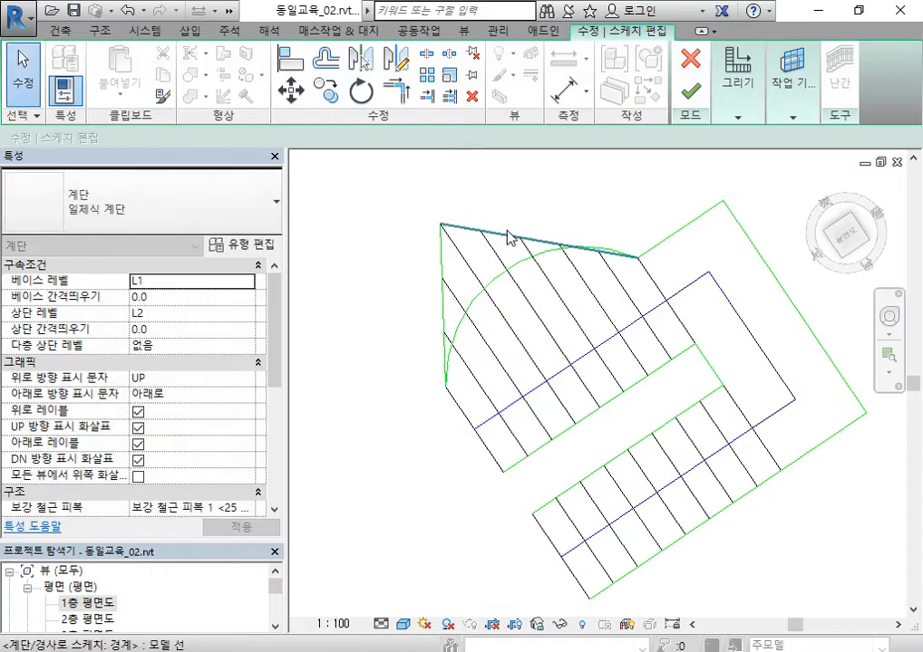
Step: Delete the two straight peaked boundary lines outside the arc and finish the stair sketch
left_click(500, 235)
left_click(450, 272, "ctrl")
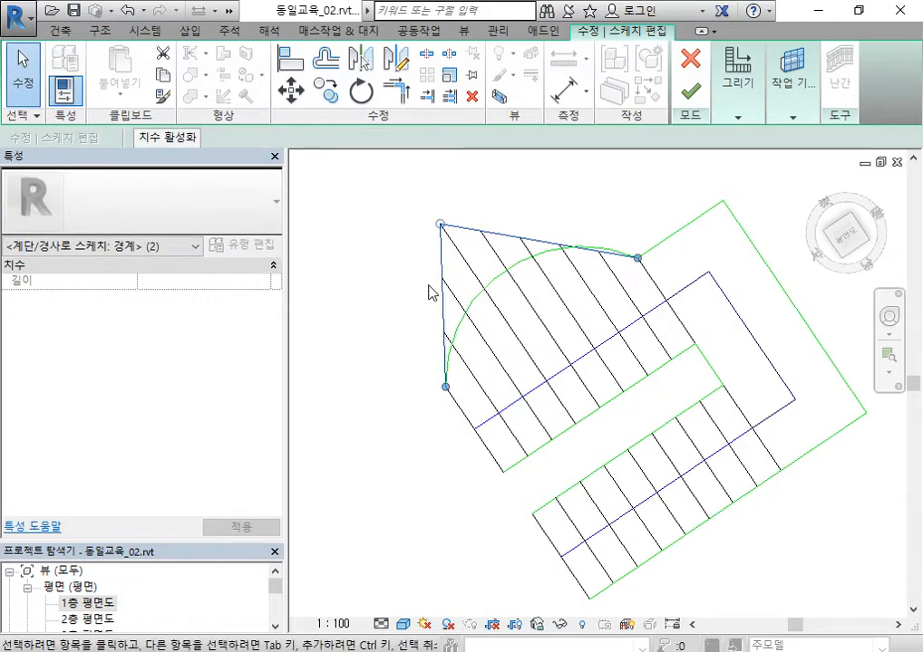
key("Delete")
left_click(684, 99)
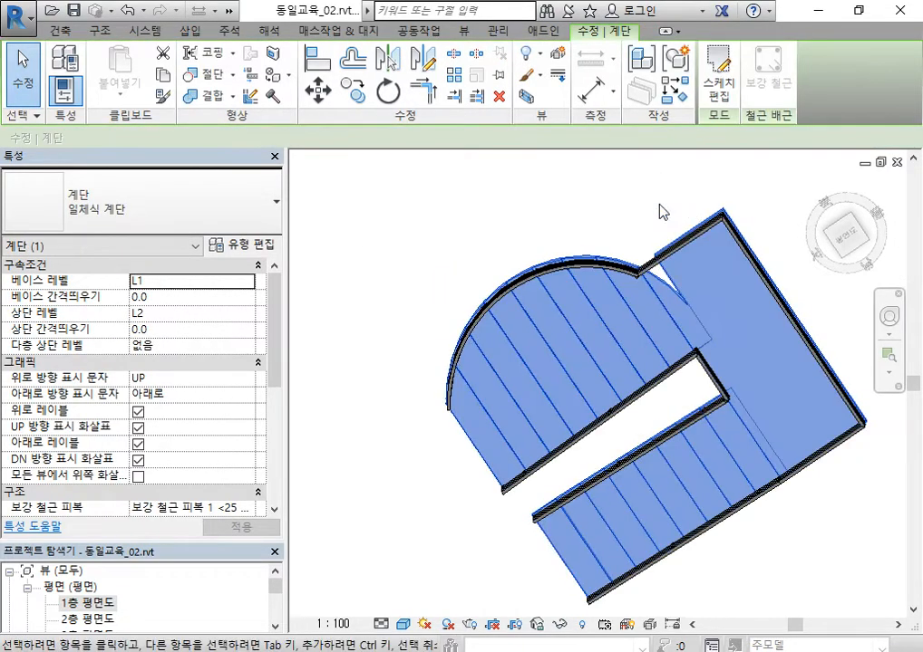
Step: Examine the arc-edged flight in 3D, especially its junction with the landing and the curved railing
left_click(661, 206)
mouse_move(593, 330)
middle_mouse_down("shift")
mouse_move(567, 235)
mouse_move(569, 256)
middle_mouse_up("shift")
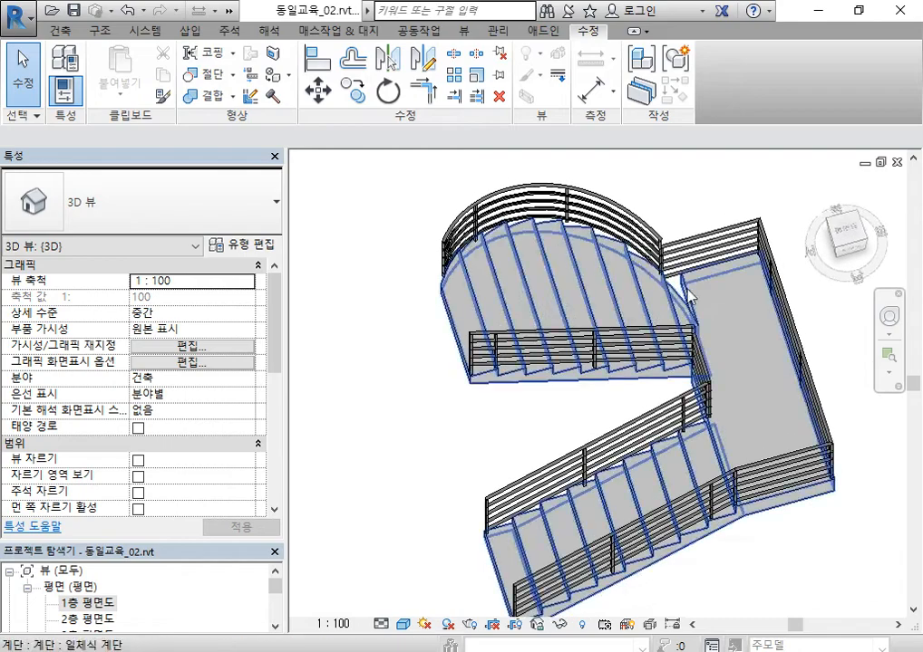
scroll(687, 290, "up", 3)
middle_click_drag(686, 290, 578, 292)
scroll(578, 288, "up", 1)
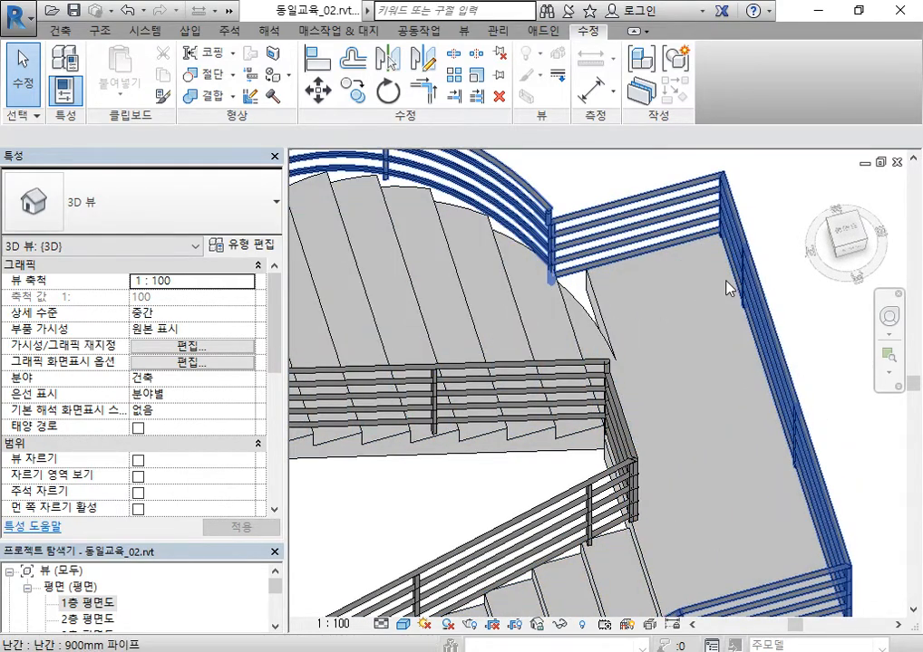
scroll(690, 342, "down", 3)
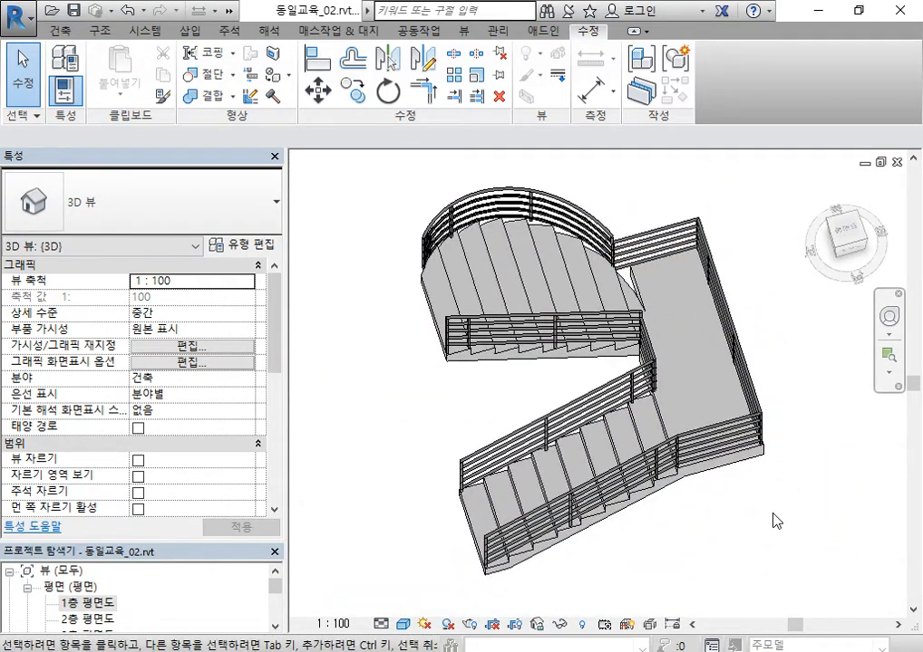
mouse_move(773, 515)
middle_mouse_down("shift")
mouse_move(745, 538)
mouse_move(763, 535)
middle_mouse_up("shift")
Step: Undo the recent arc and boundary edits back into the stair sketch, and delete all of its sketch lines
key("ctrl+z")
key("ctrl+z")
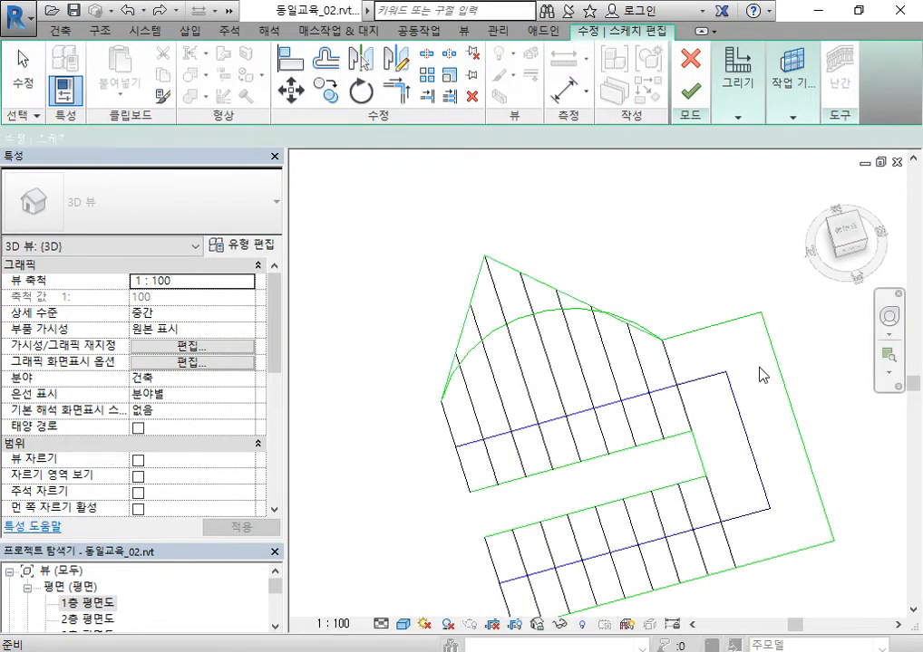
key("ctrl+z")
key("ctrl+z")
key("ctrl+z")
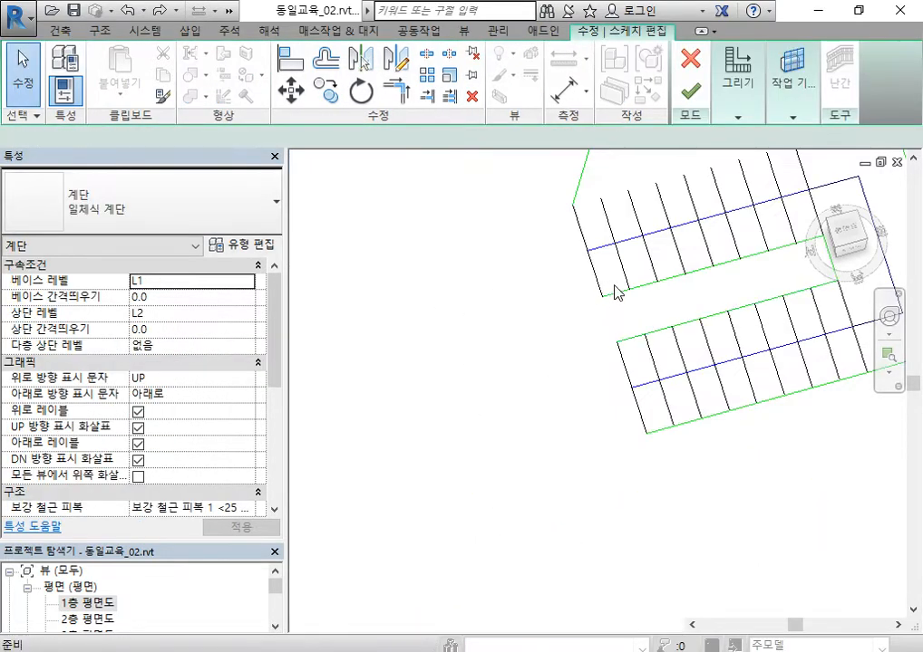
scroll(538, 235, "down", 3)
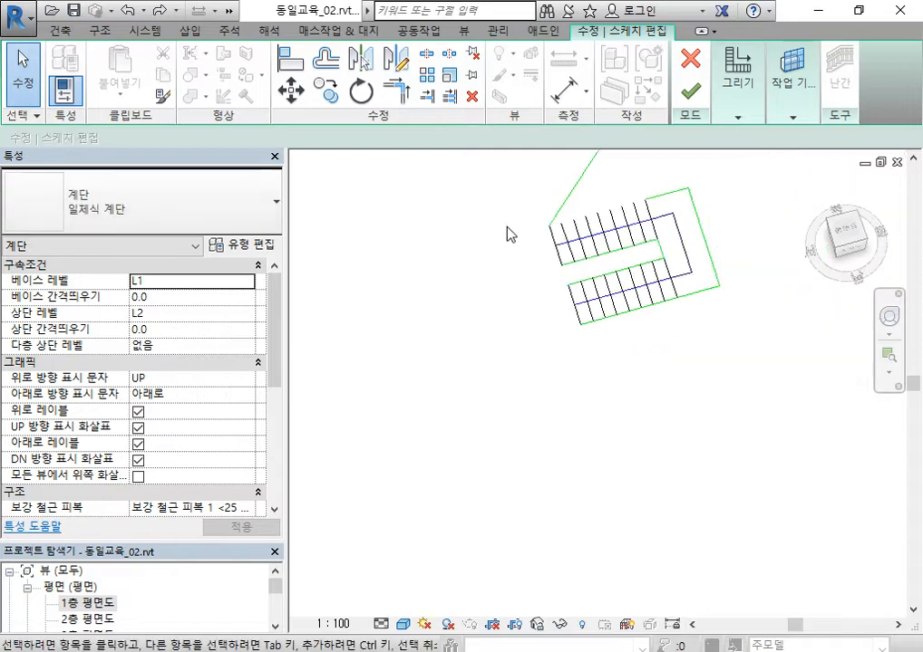
middle_click_drag(508, 233, 471, 335)
mouse_move(441, 481)
left_mouse_down()
mouse_move(662, 260)
mouse_move(668, 232)
left_mouse_up()
key("Delete")
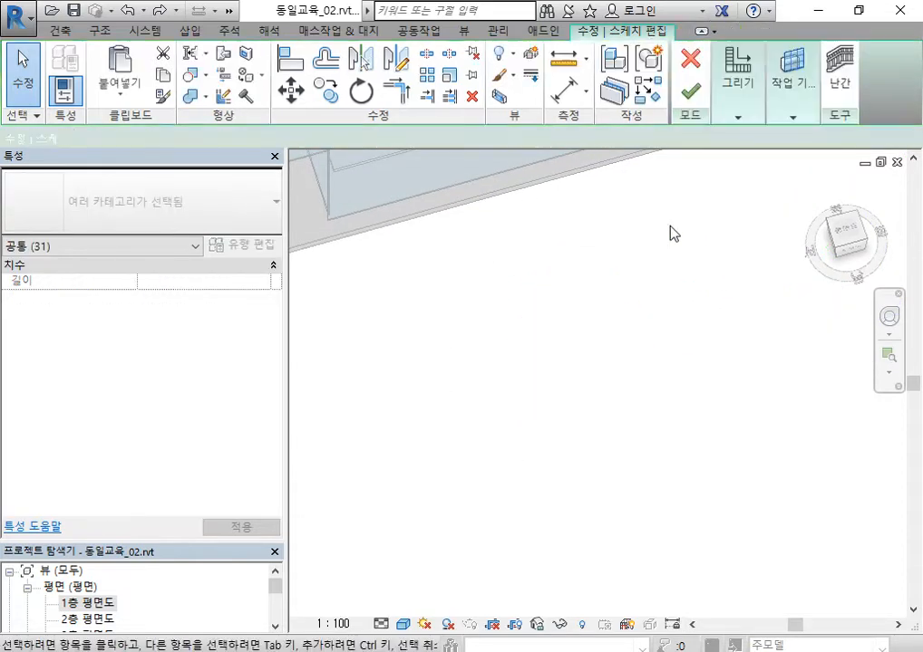
Step: Sketch a U-shaped stair with two parallel runs, the first 2520 mm long and the returning one 1960 mm
mouse_move(742, 120)
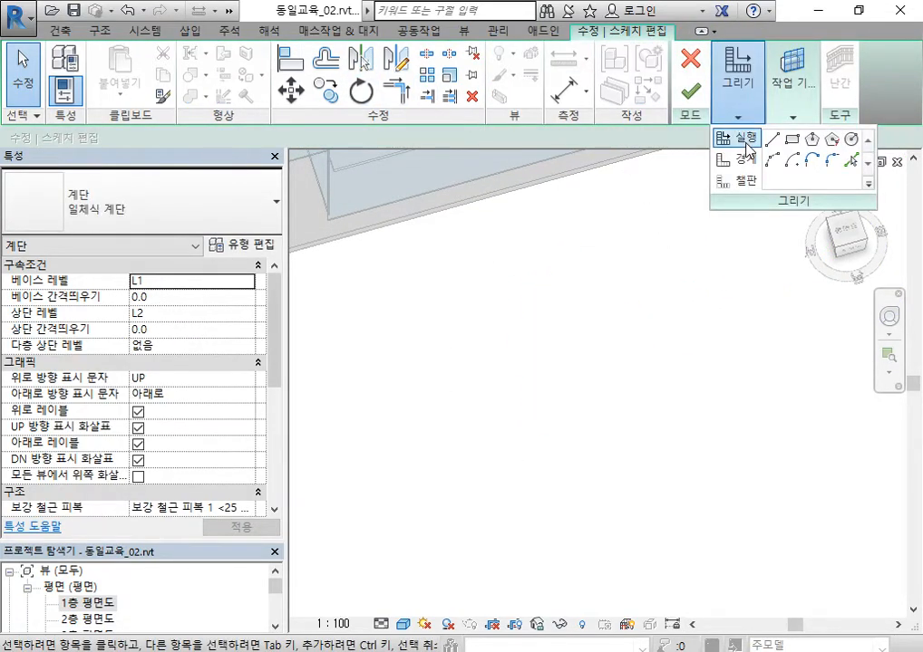
left_click(537, 455)
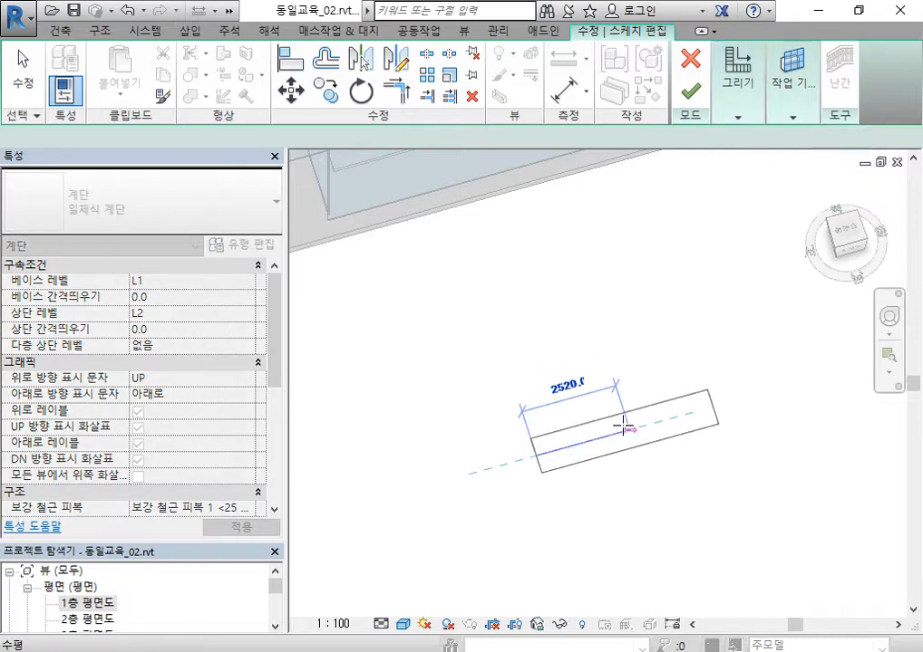
left_click(624, 428)
left_click(615, 381)
left_click(535, 403)
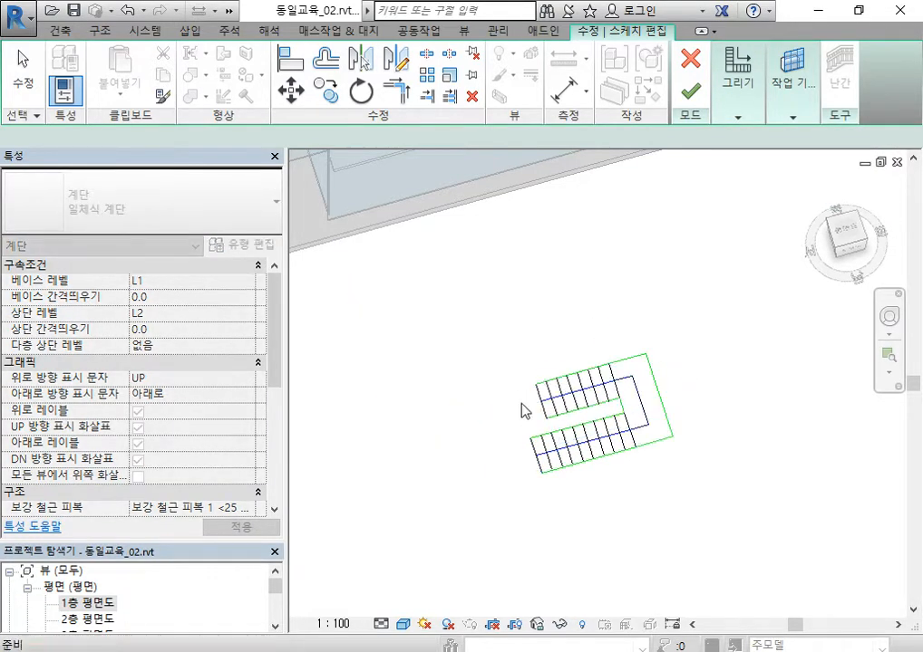
Step: Move the outer boundary lines of both flights outward to widen the stair, and finish the sketch
scroll(599, 381, "up", 2)
scroll(613, 393, "up", 2)
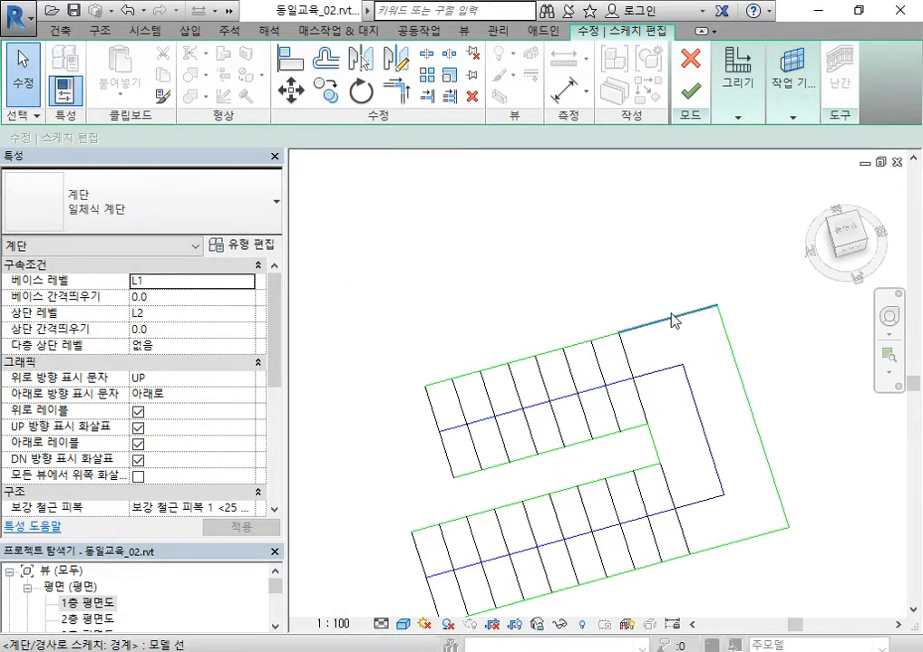
left_click(606, 338)
left_click_drag(518, 360, 507, 324)
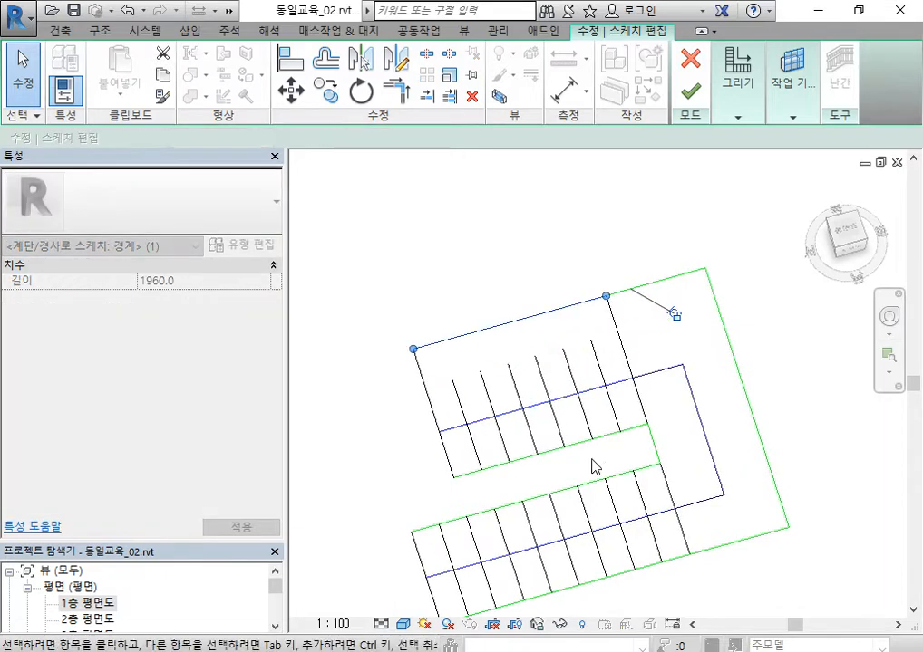
middle_click_drag(647, 409, 630, 259)
left_click_drag(578, 438, 598, 492)
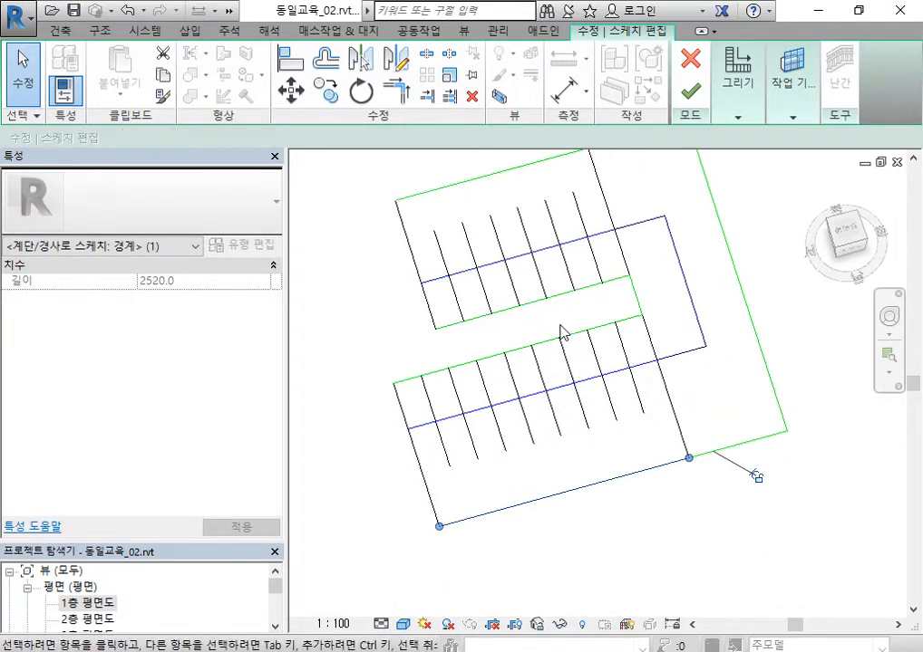
left_click(544, 343)
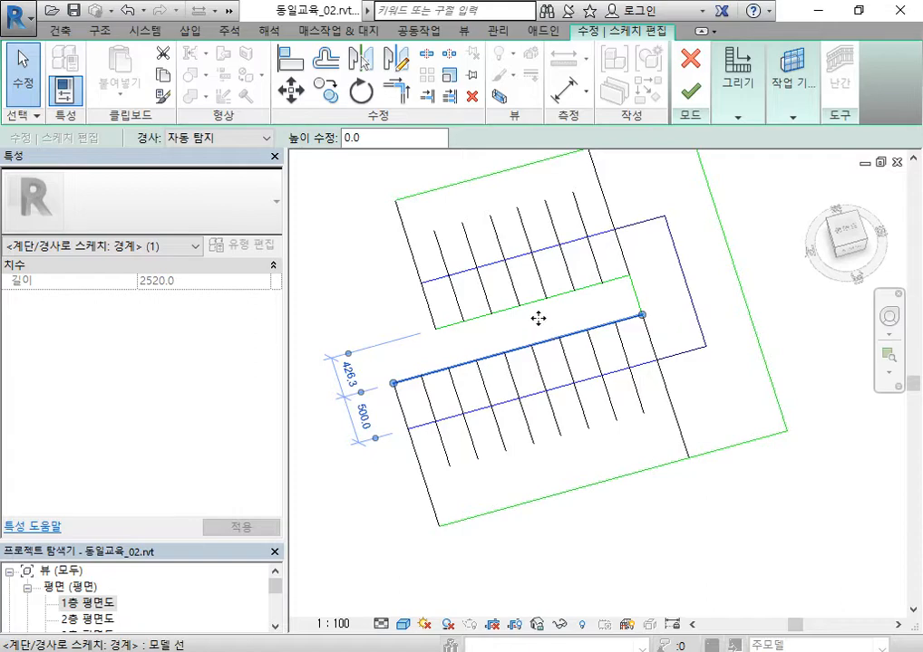
left_click(689, 94)
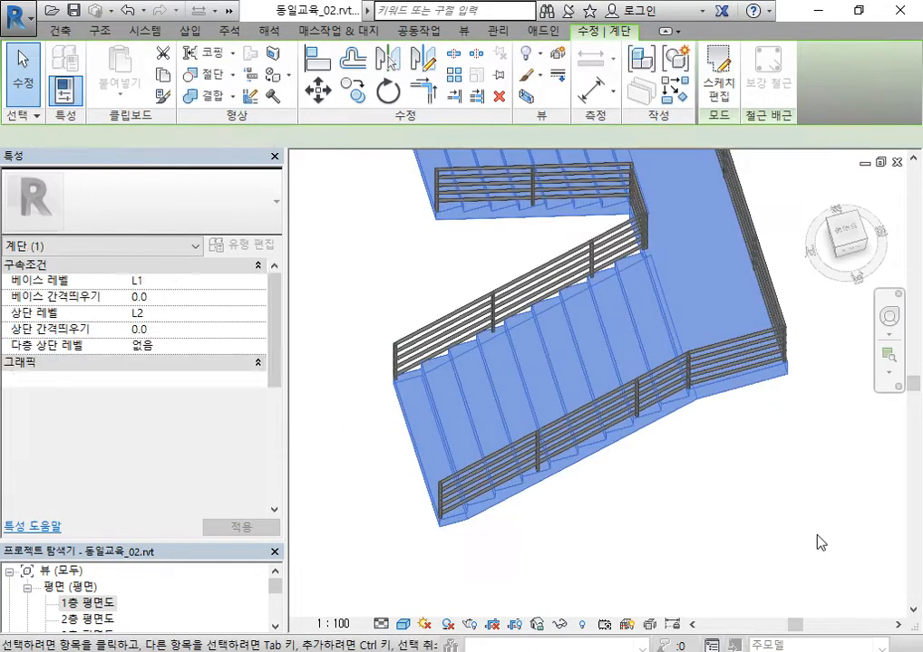
Step: Change the inner railing of the widened U-shaped stair to the type 핸드레일 - 유리패널
left_click(720, 485)
mouse_move(721, 485)
middle_mouse_down("shift")
mouse_move(719, 531)
mouse_move(680, 529)
middle_mouse_up("shift")
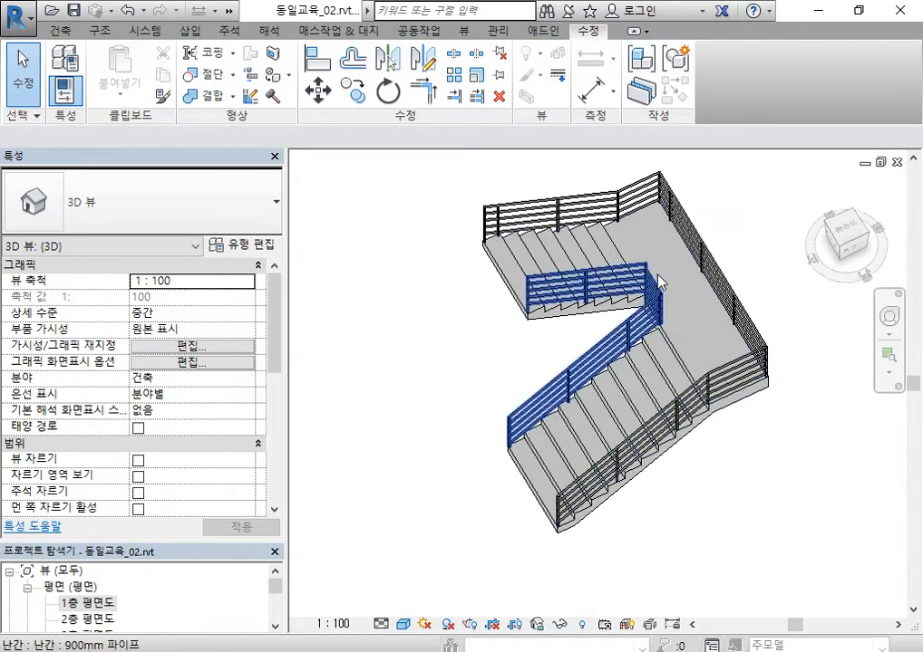
left_click(521, 254)
scroll(433, 343, "up", 4)
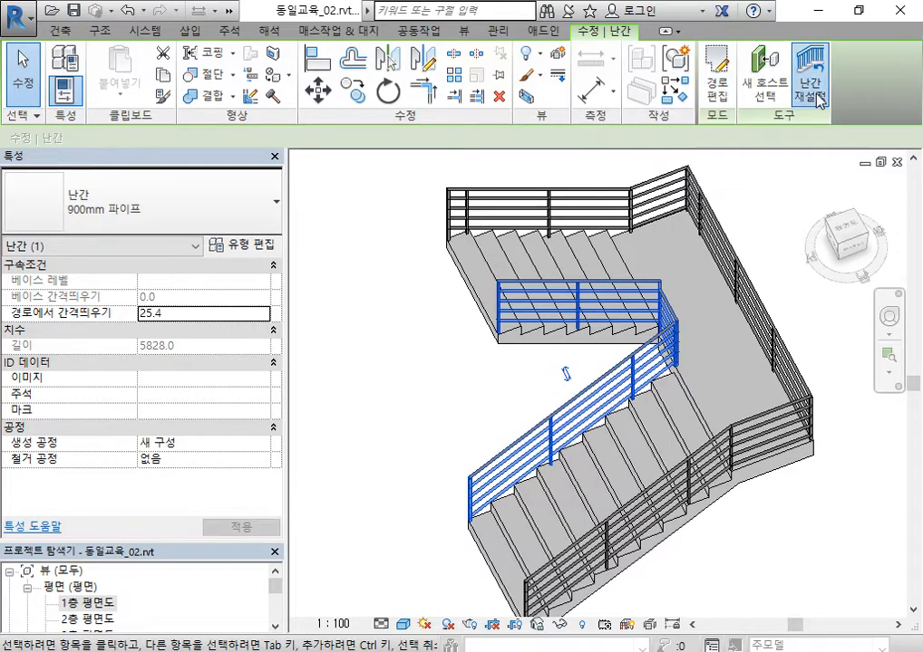
key("Escape")
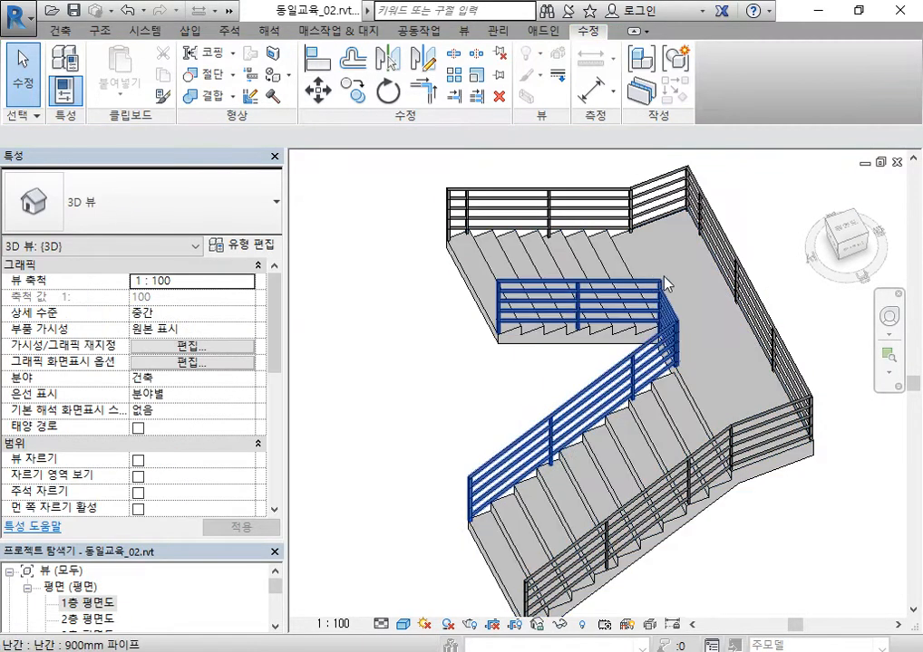
left_click(675, 292)
left_click(64, 176)
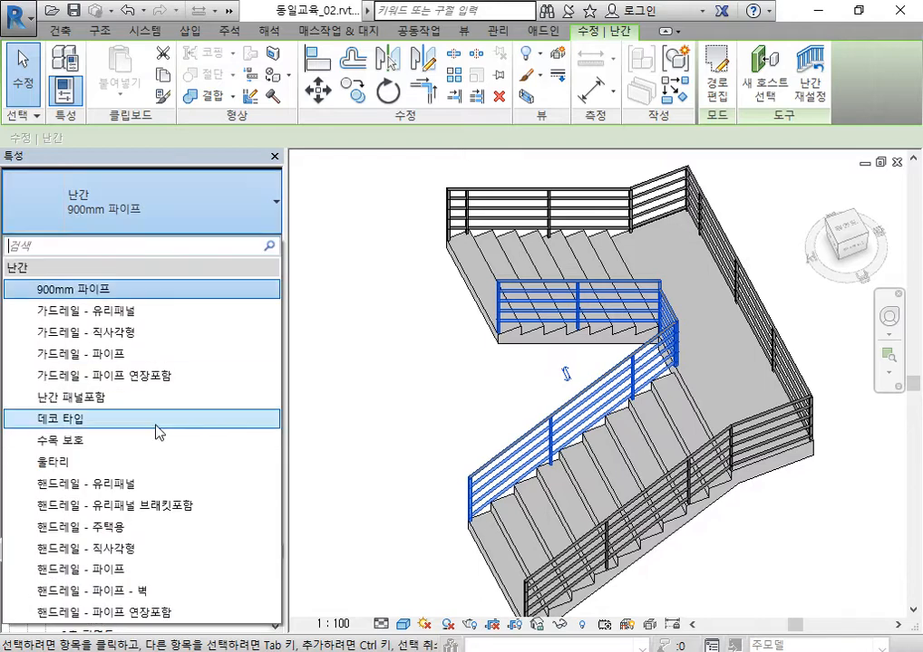
left_click(128, 287)
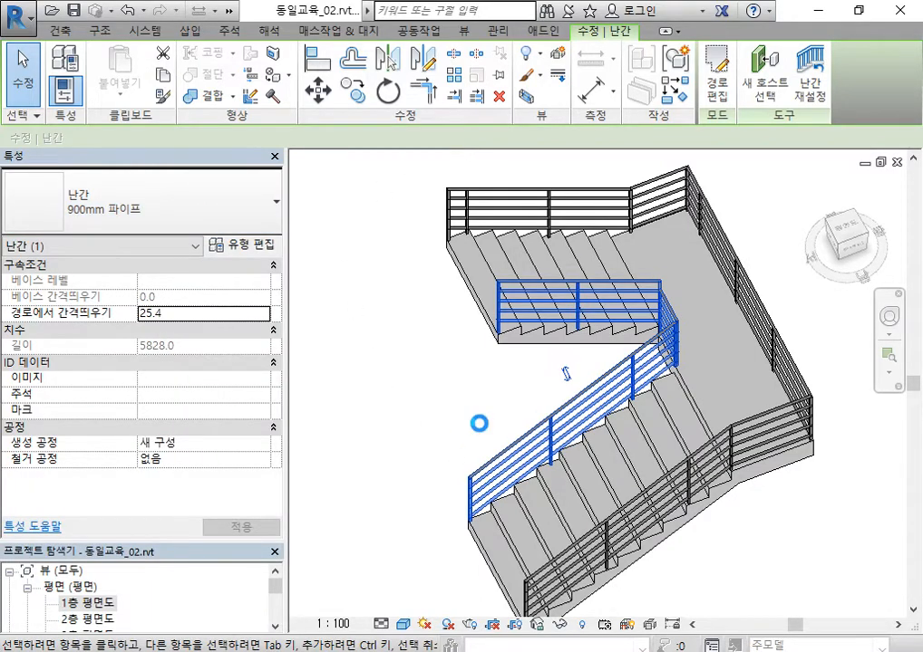
left_click(179, 210)
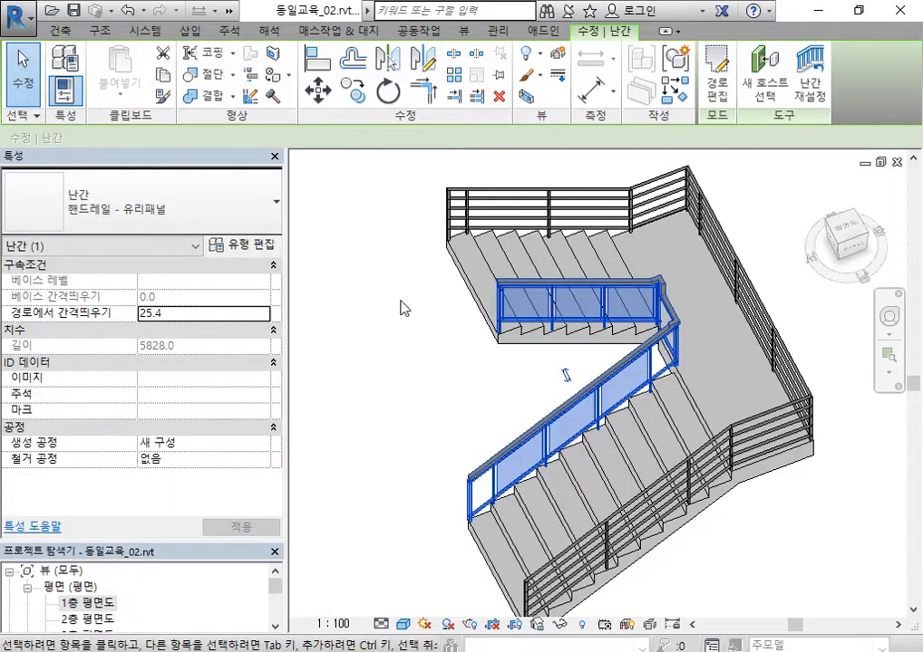
Step: Delete the inner glass-panel railing between the two flights
left_click(457, 354)
scroll(397, 363, "up", 2)
scroll(400, 360, "down", 3)
middle_click_drag(396, 360, 413, 332, "shift")
left_click(577, 307)
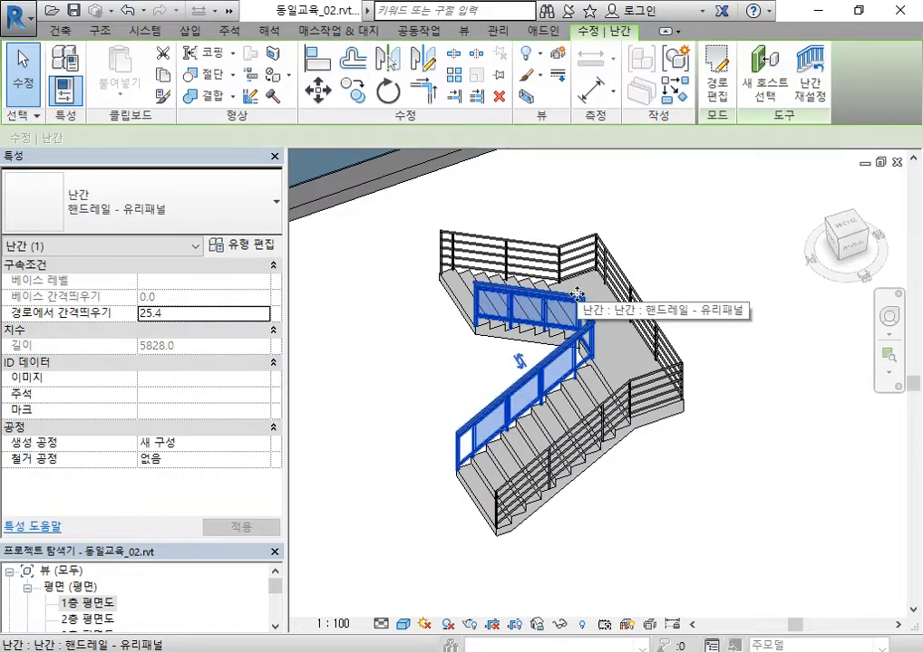
key("Escape")
Step: Delete the widened stair outside the building together with its remaining railings
left_click(573, 332)
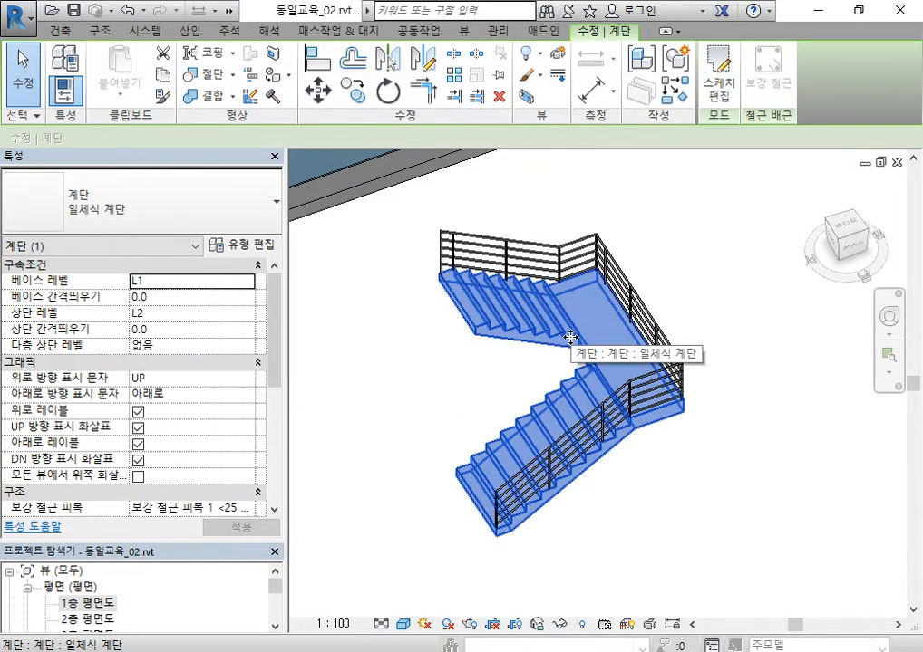
key("Escape")
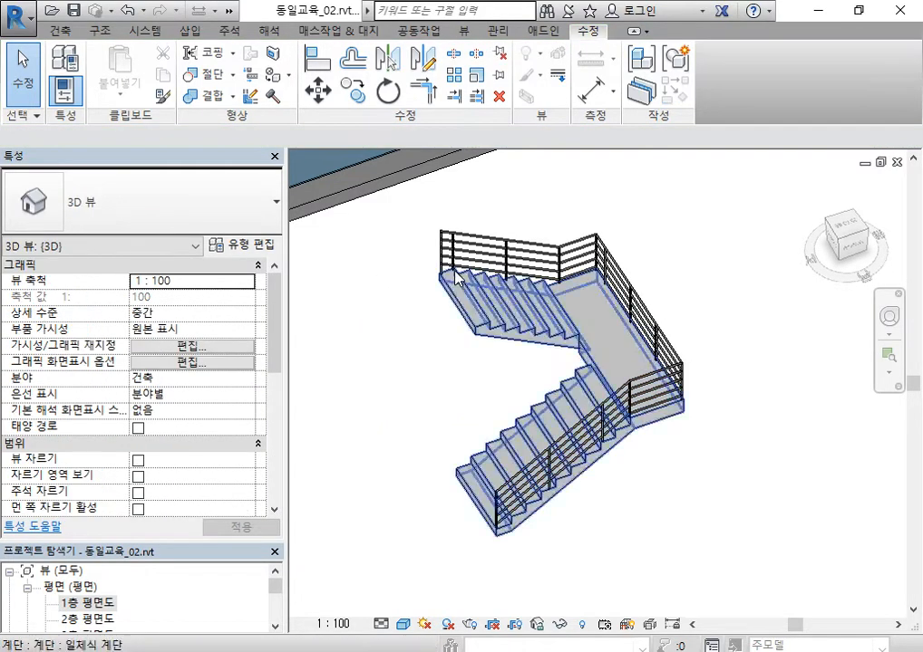
middle_click_drag(607, 290, 684, 502, "shift")
scroll(675, 453, "down", 3)
left_click_drag(707, 523, 506, 436)
key("Delete")
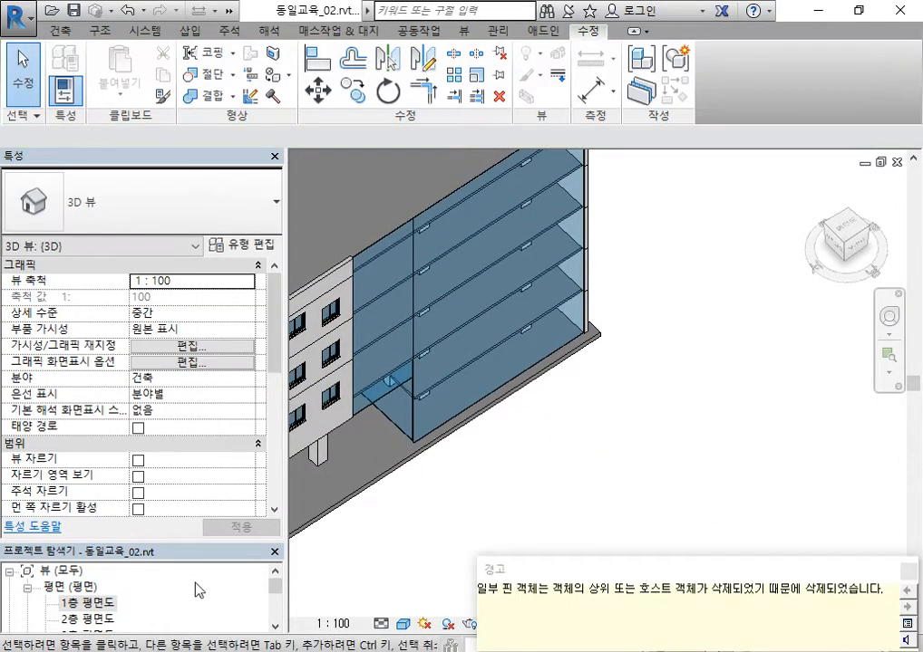
Step: In the 1층 평면도 plan, adjust the interior U-shaped stair's sketch so both runs are 2240 mm long, and finish the sketch
double_click(94, 605)
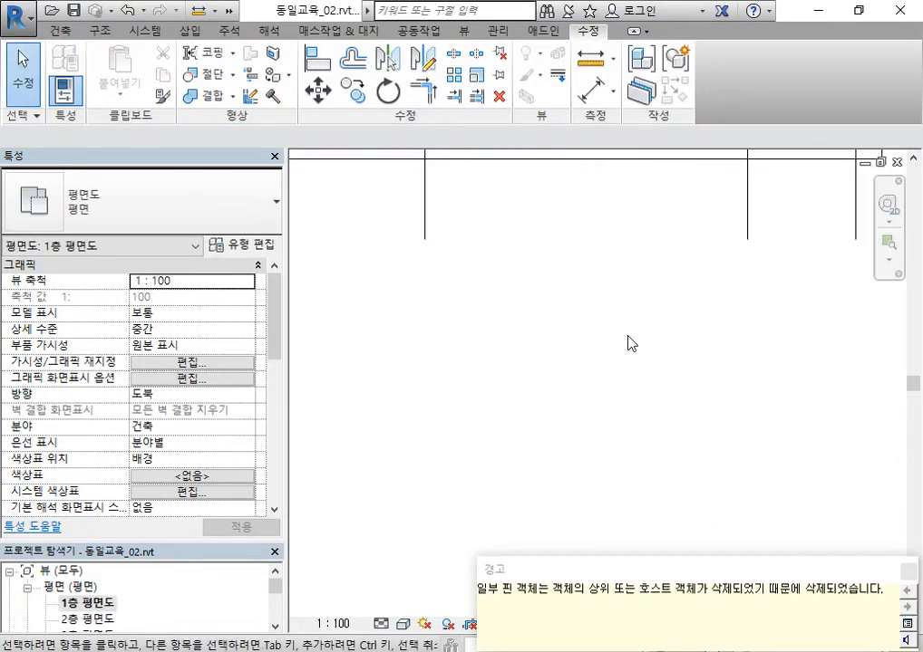
scroll(513, 351, "up", 5)
scroll(509, 363, "down", 2)
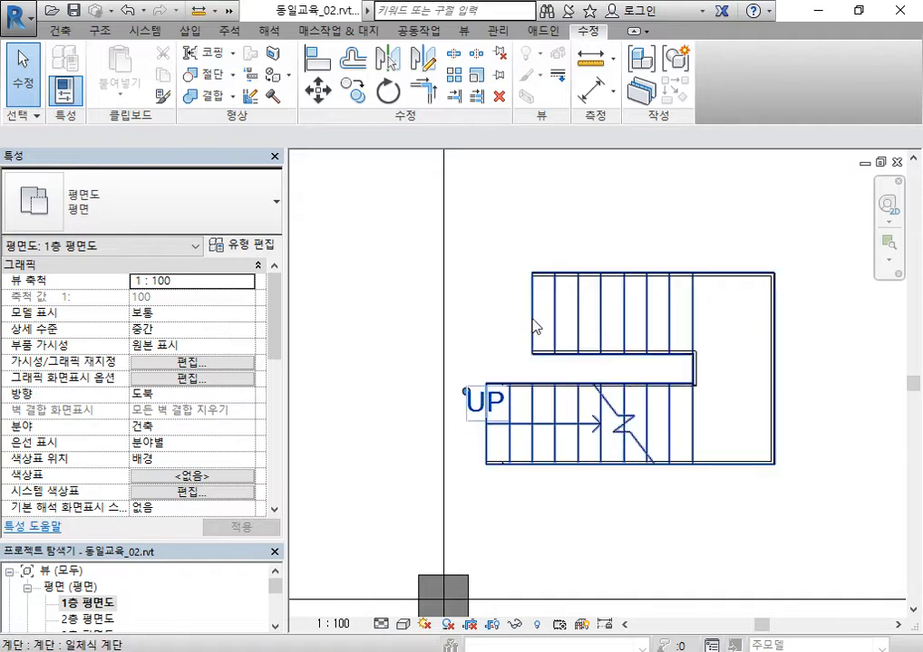
left_click(559, 326)
left_click(777, 80)
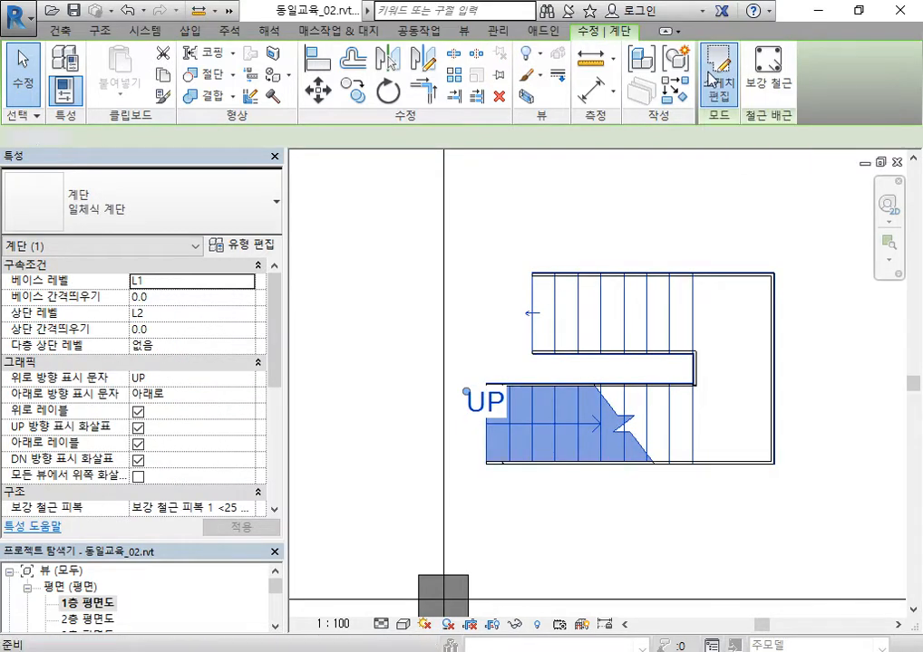
left_click(541, 318)
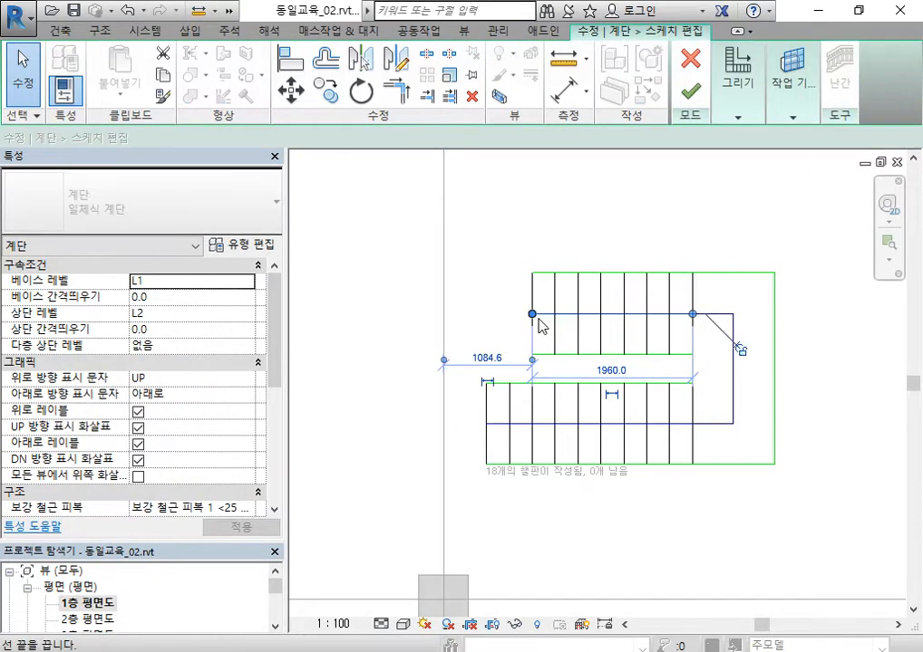
mouse_move(532, 317)
left_mouse_down()
mouse_move(507, 314)
mouse_move(518, 426)
mouse_move(487, 427)
left_mouse_up()
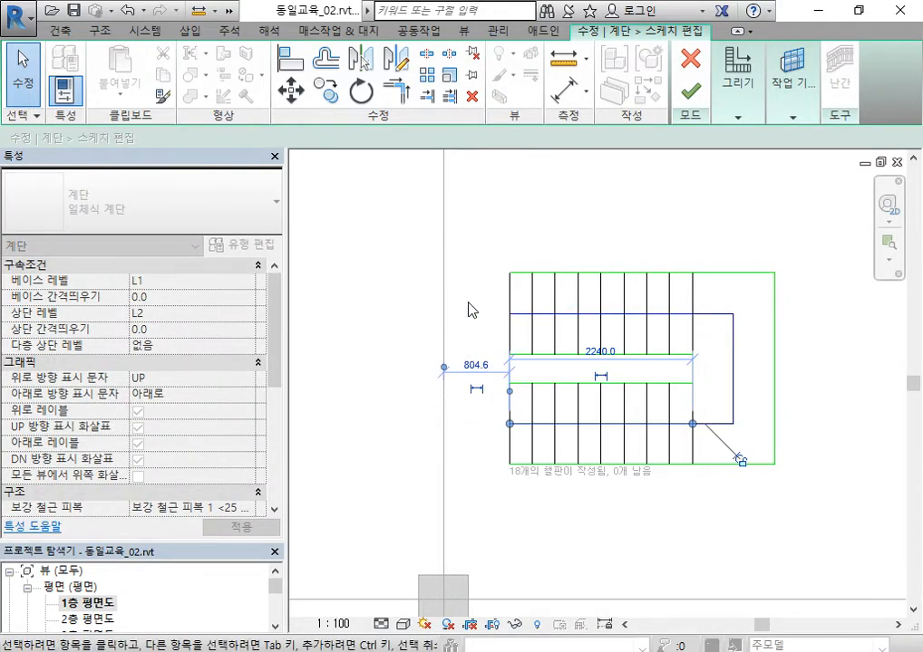
key("ctrl+z")
scroll(517, 204, "down", 3)
middle_click_drag(552, 198, 576, 325)
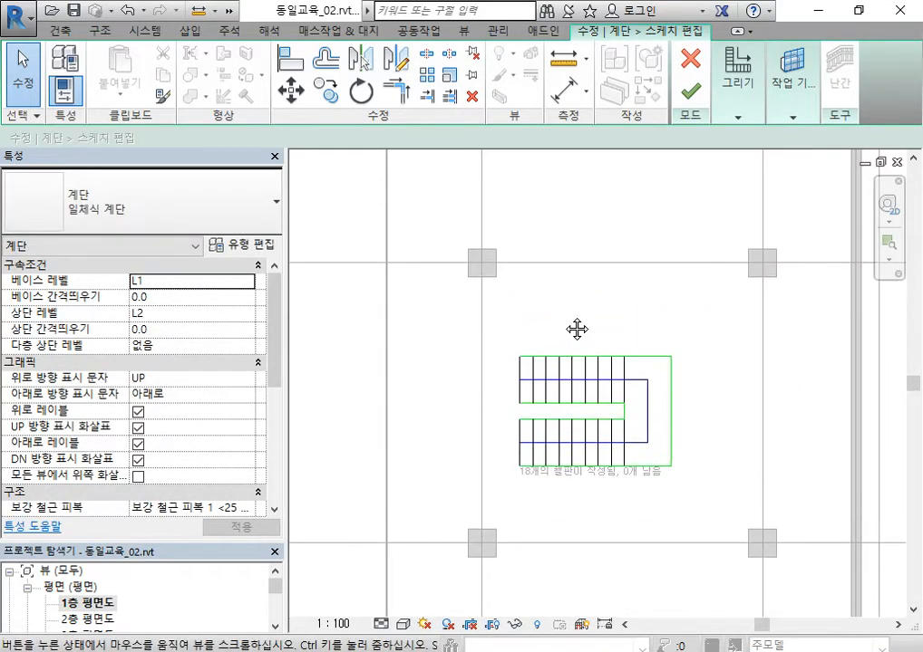
left_click(691, 92)
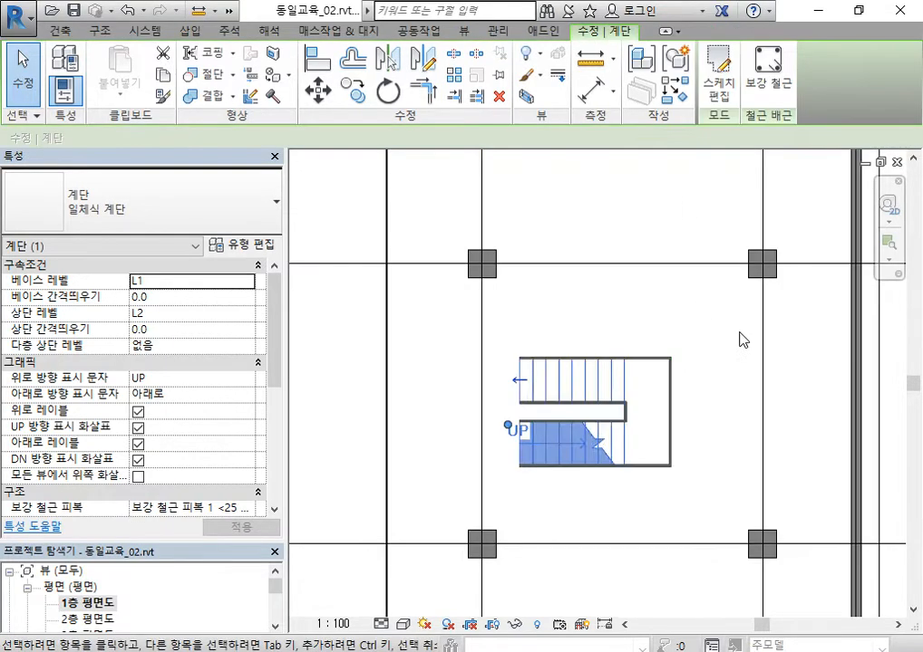
Step: Draw a horizontal building section across the full plan width, cutting through the stair's lower flight between grids Y2 and Y3
scroll(725, 399, "down", 2)
scroll(636, 415, "up", 1)
scroll(637, 416, "down", 4)
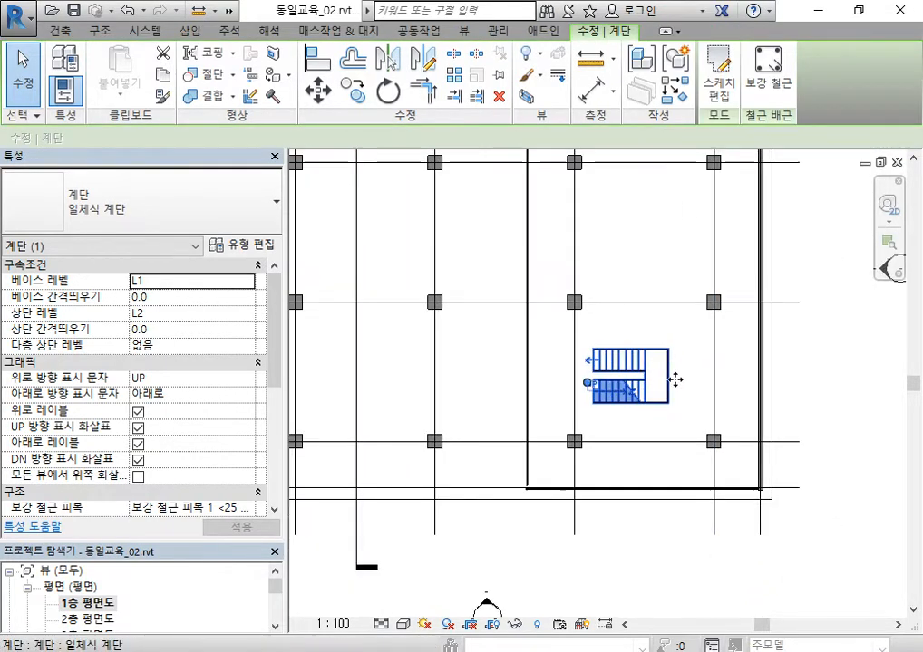
left_click(831, 375)
scroll(766, 363, "down", 3)
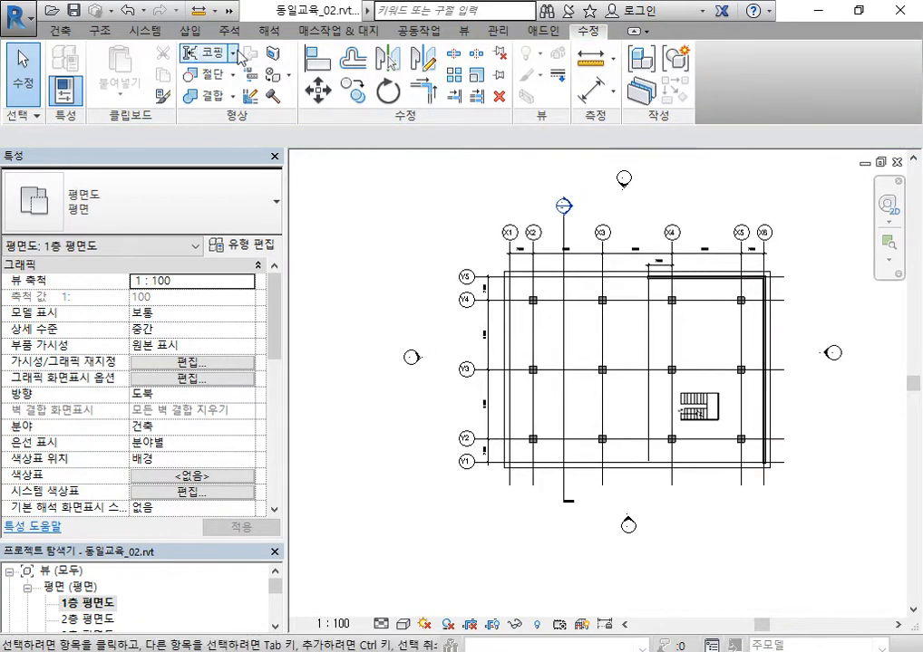
scroll(370, 31, "up", 3)
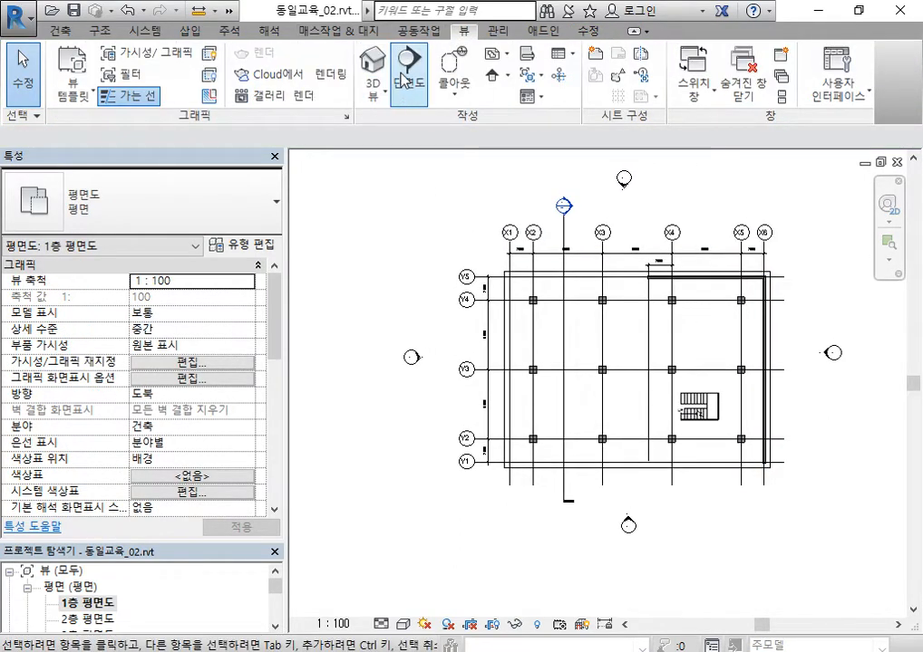
left_click(423, 80)
left_click(444, 415)
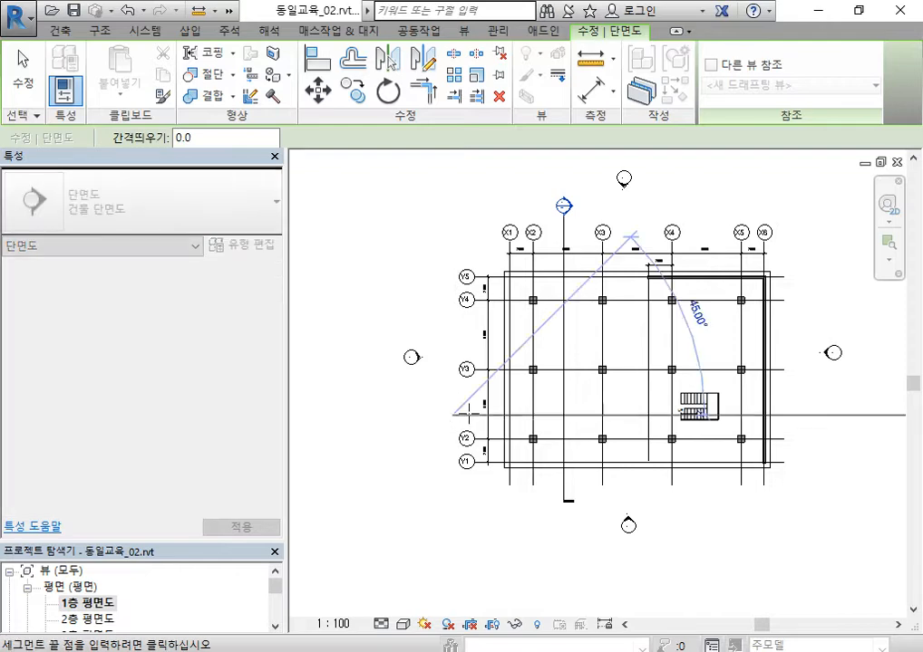
left_click(797, 415)
scroll(694, 353, "up", 3)
key("Escape")
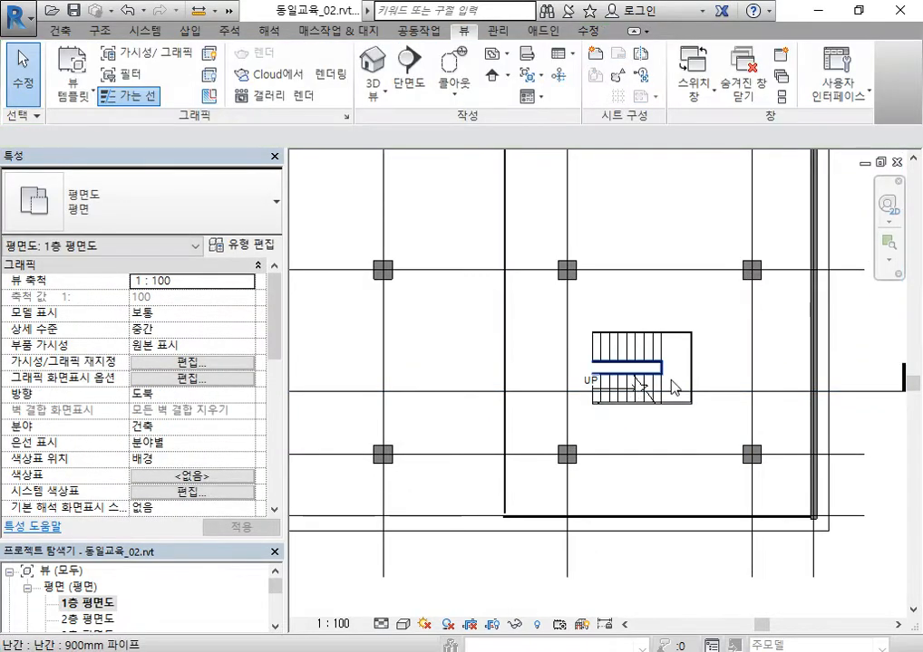
Step: Open the section view that belongs to the new horizontal section line
scroll(678, 389, "down", 2)
middle_click_drag(675, 390, 709, 430)
left_click(380, 436)
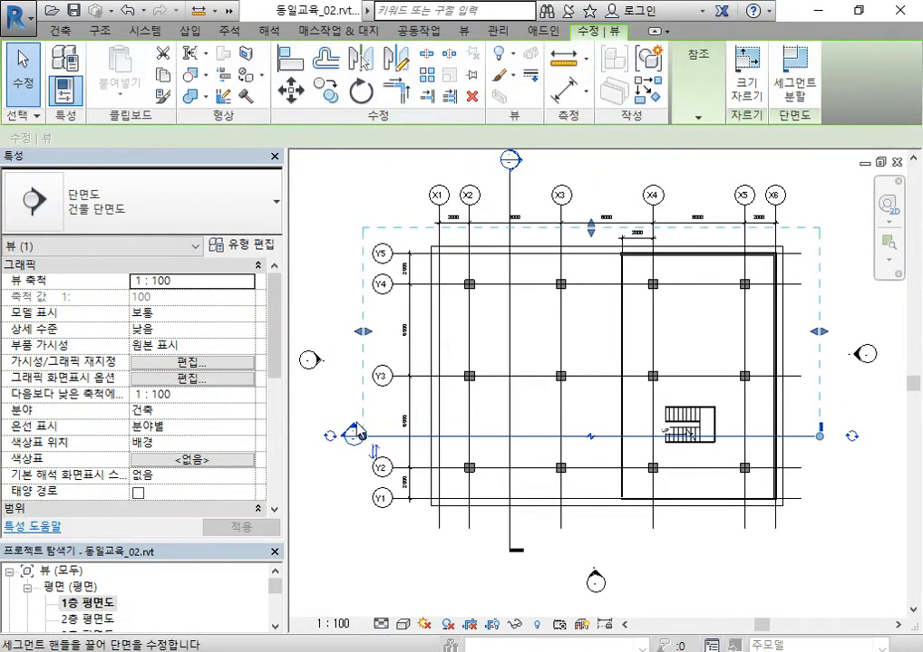
right_click(348, 424)
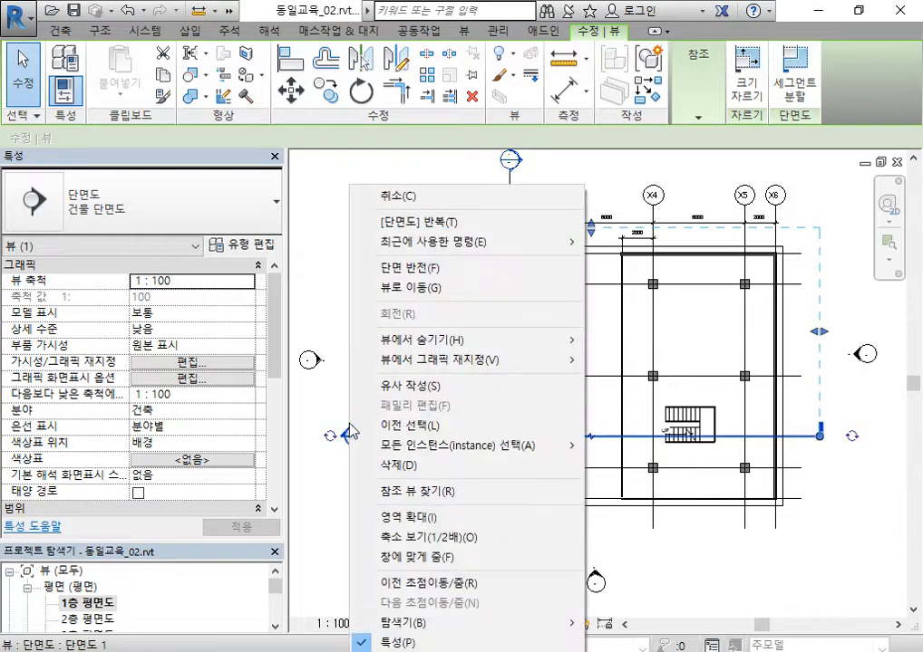
left_click(401, 290)
Step: Set the section view's detail level to 중간 (Medium) to display the stair's concrete cut pattern
scroll(673, 531, "up", 5)
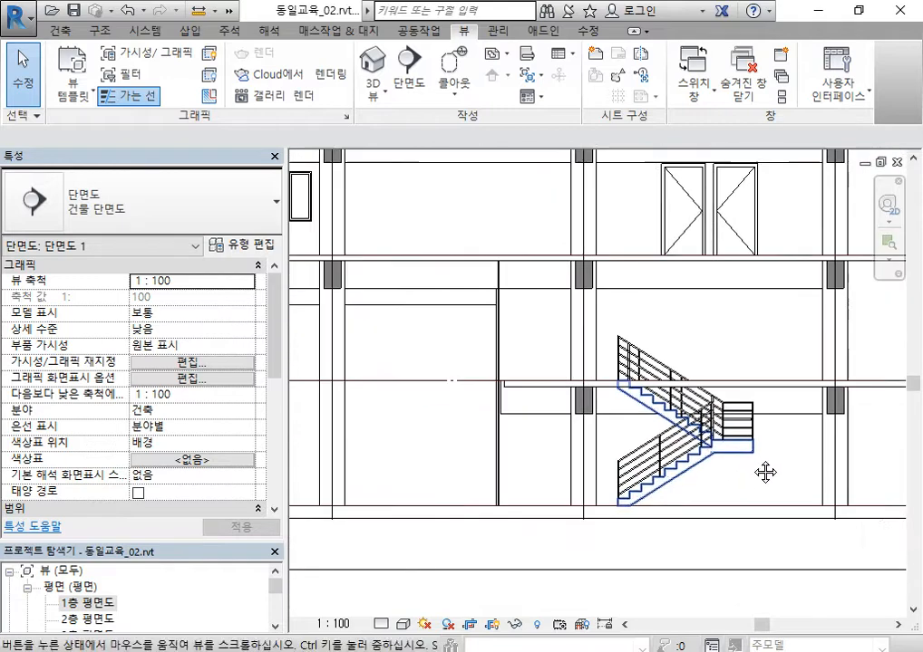
middle_click_drag(765, 472, 708, 447)
left_click(380, 623)
left_click(398, 585)
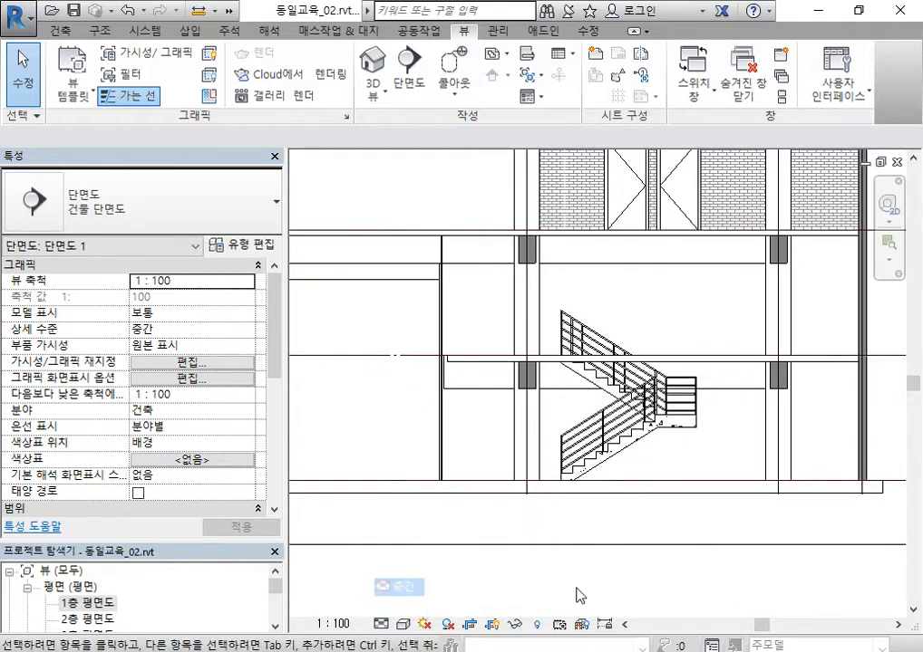
scroll(639, 400, "up", 4)
scroll(820, 507, "down", 2)
middle_click_drag(820, 508, 798, 471)
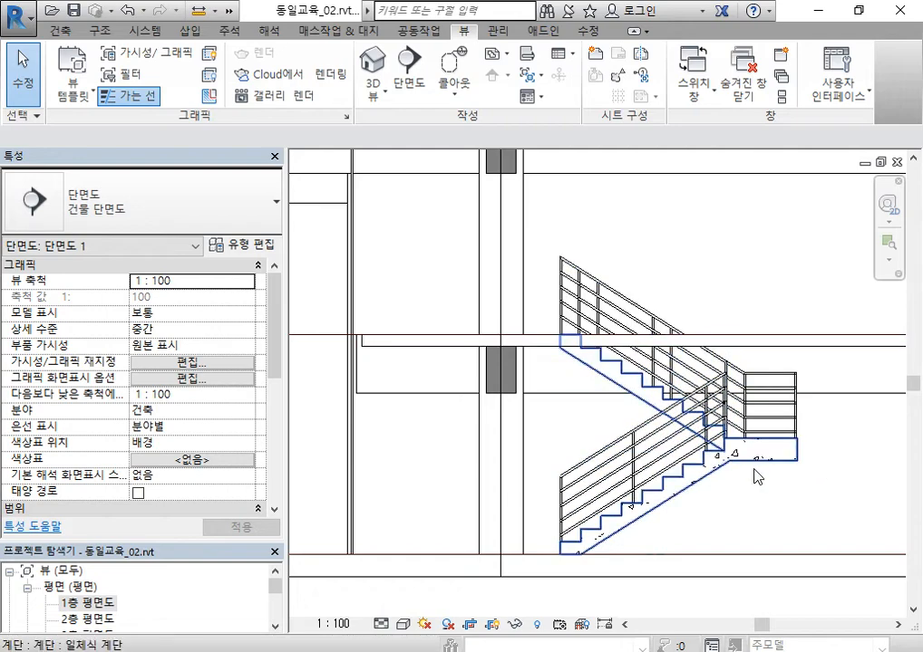
Step: Rename the type of the L2 floor slab beside the stair to C150
scroll(754, 471, "down", 2)
middle_click_drag(756, 337, 635, 352)
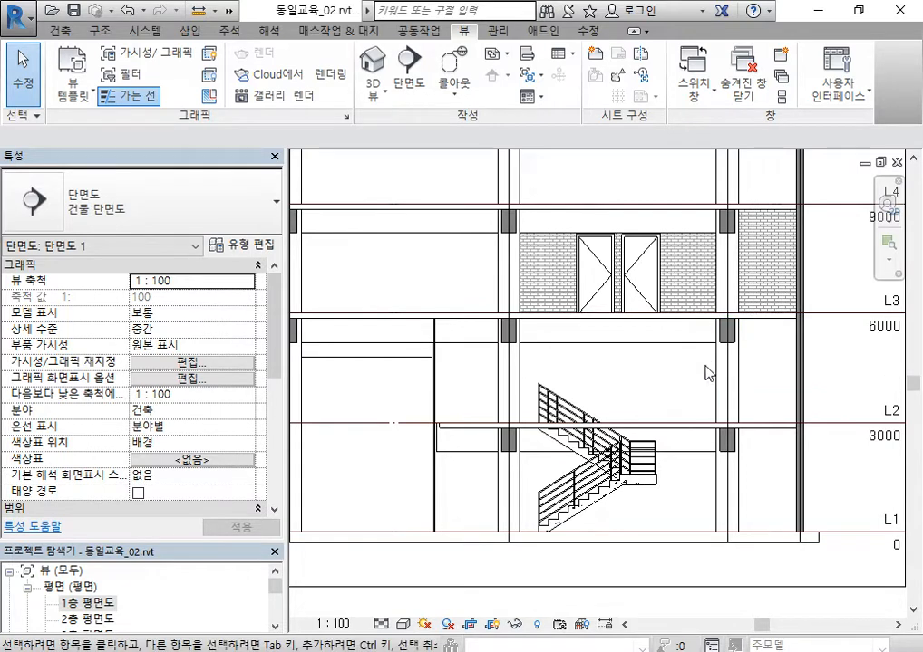
left_click(676, 428)
left_click(240, 245)
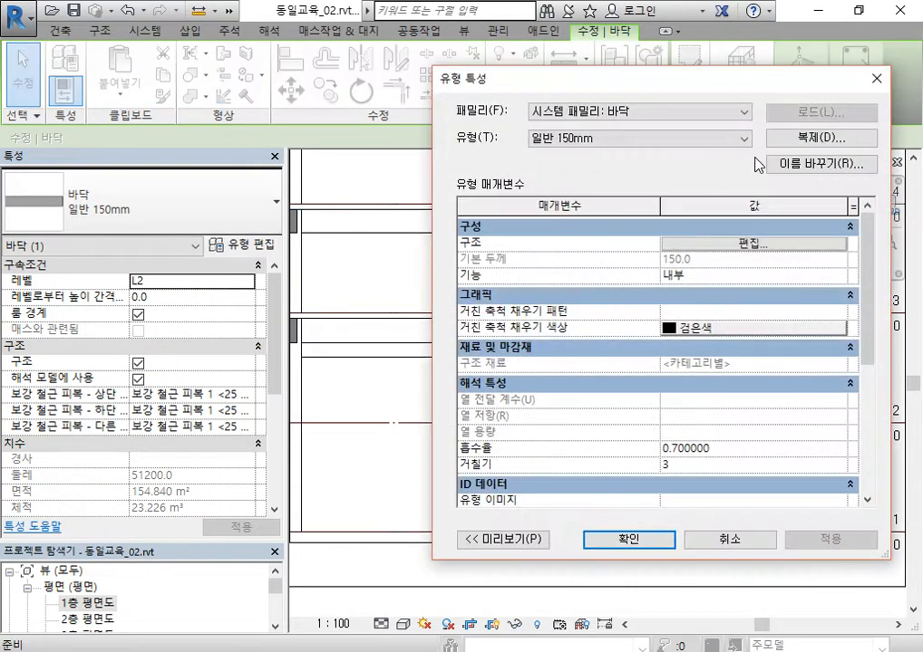
left_click(809, 137)
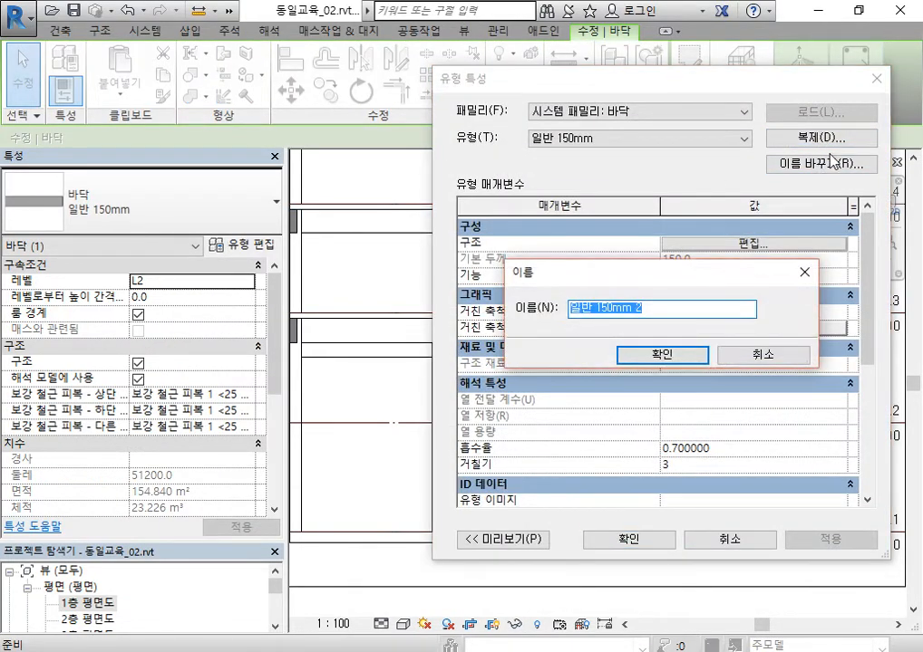
left_click(771, 357)
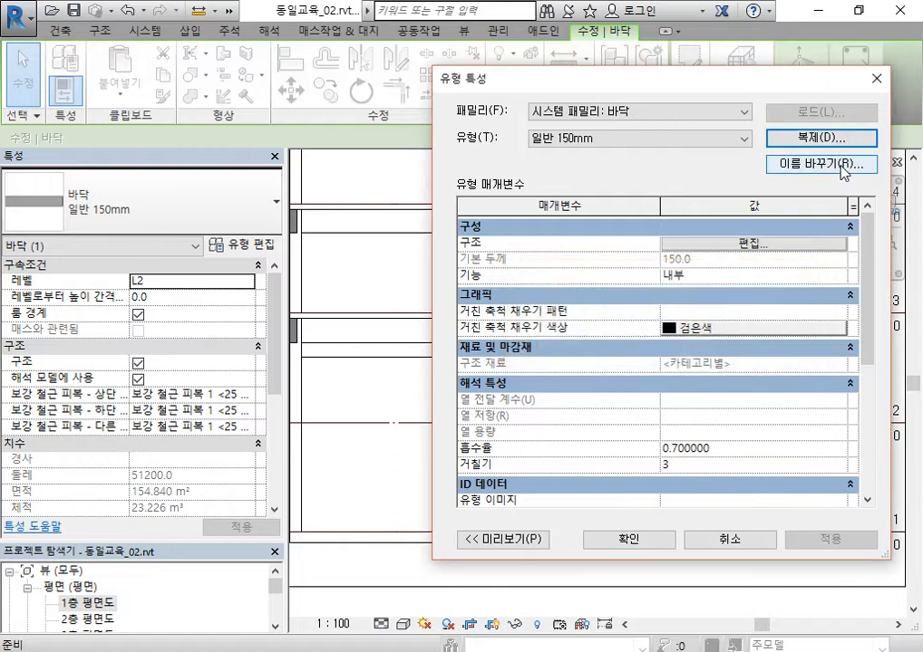
left_click(826, 164)
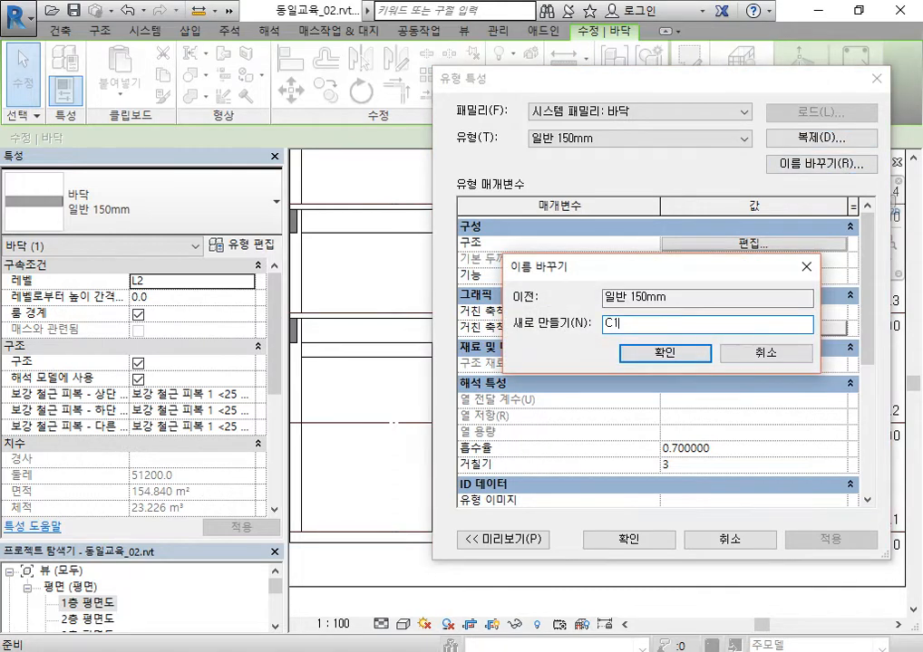
left_click(708, 353)
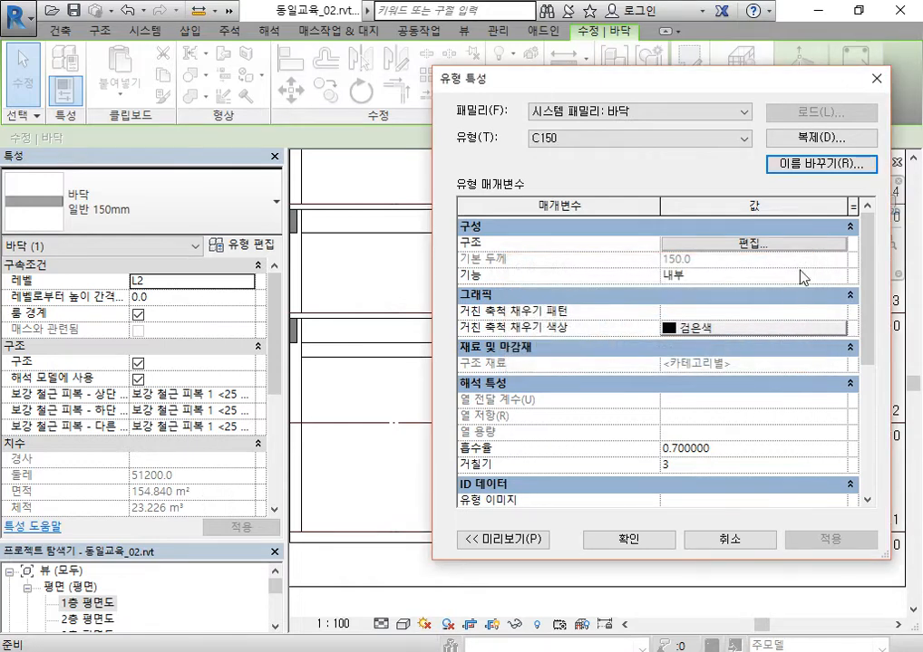
Step: Assign the material 콘크리트 - 현장타설 콘크리트 to the structural layer of floor type C150
left_click(809, 243)
left_click(654, 256)
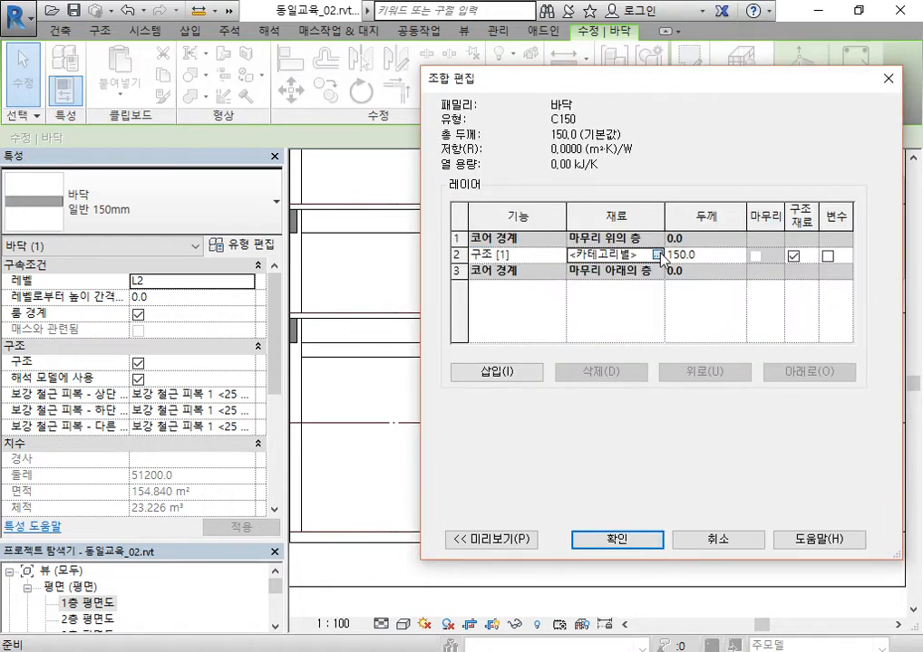
left_click(657, 256)
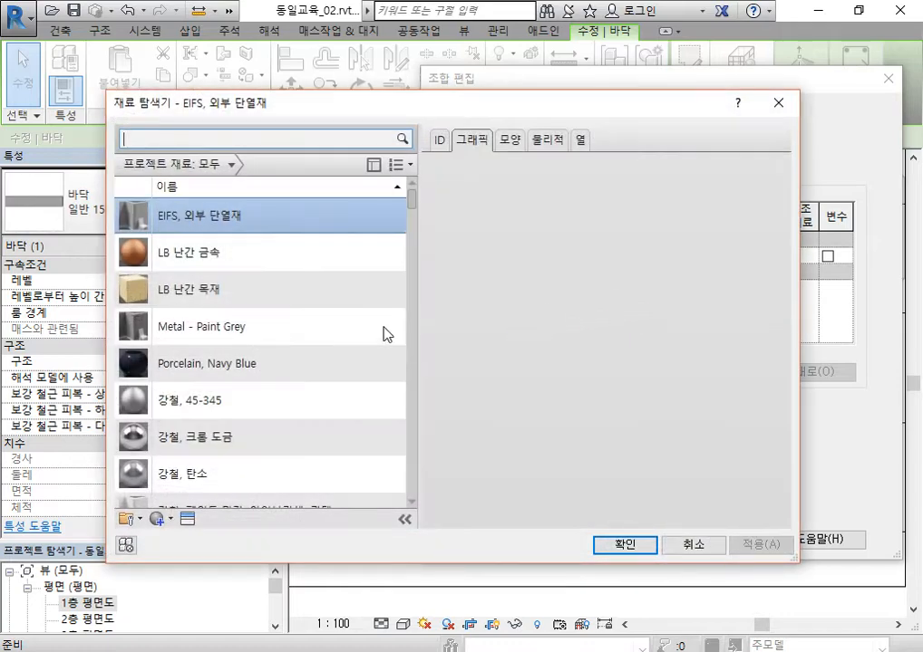
scroll(362, 326, "down", 2)
scroll(348, 243, "down", 3)
left_click_drag(412, 222, 414, 447)
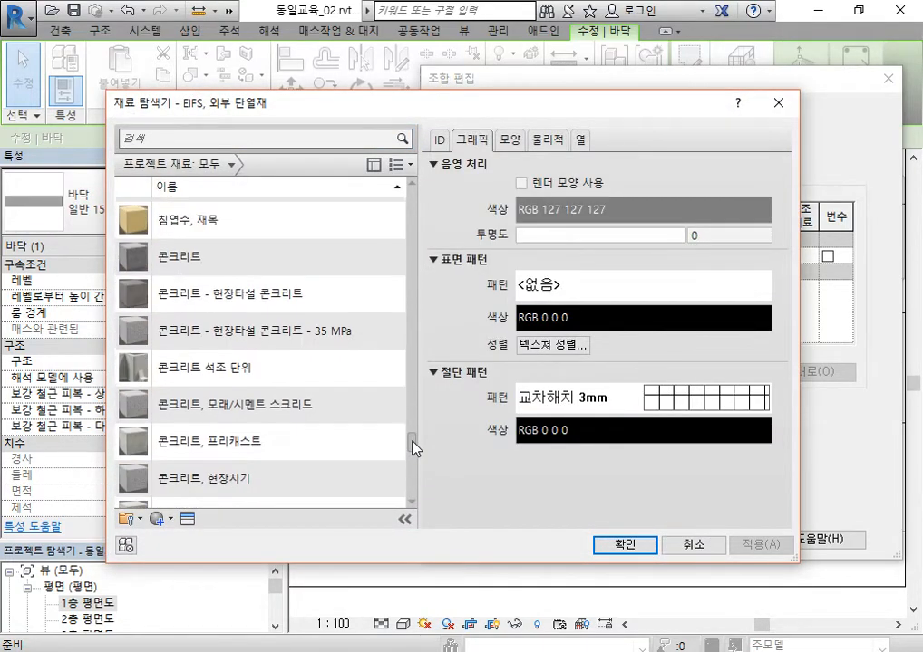
left_click(270, 299)
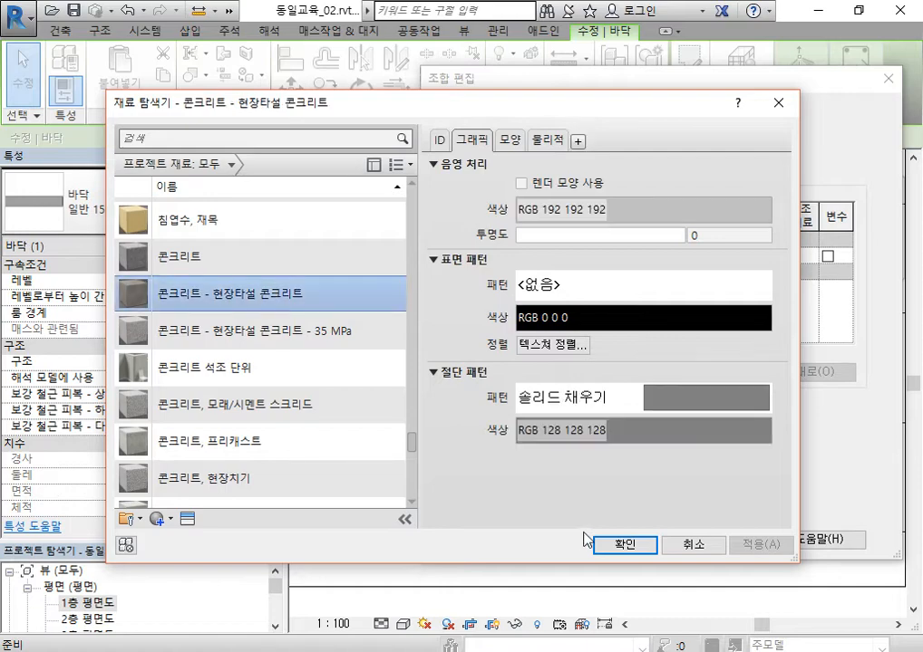
left_click(630, 548)
left_click(618, 541)
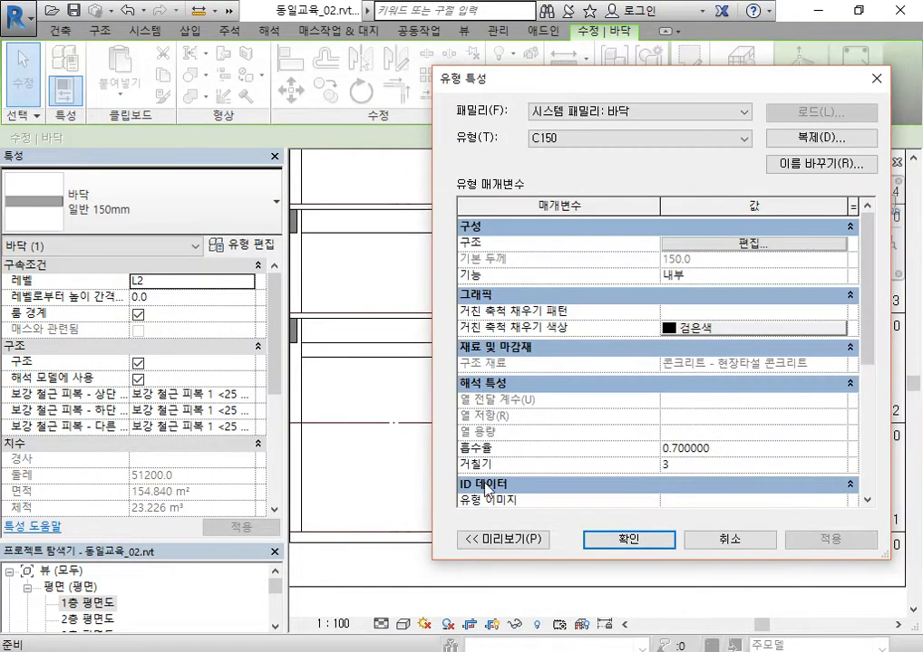
left_click(632, 541)
scroll(486, 460, "up", 4)
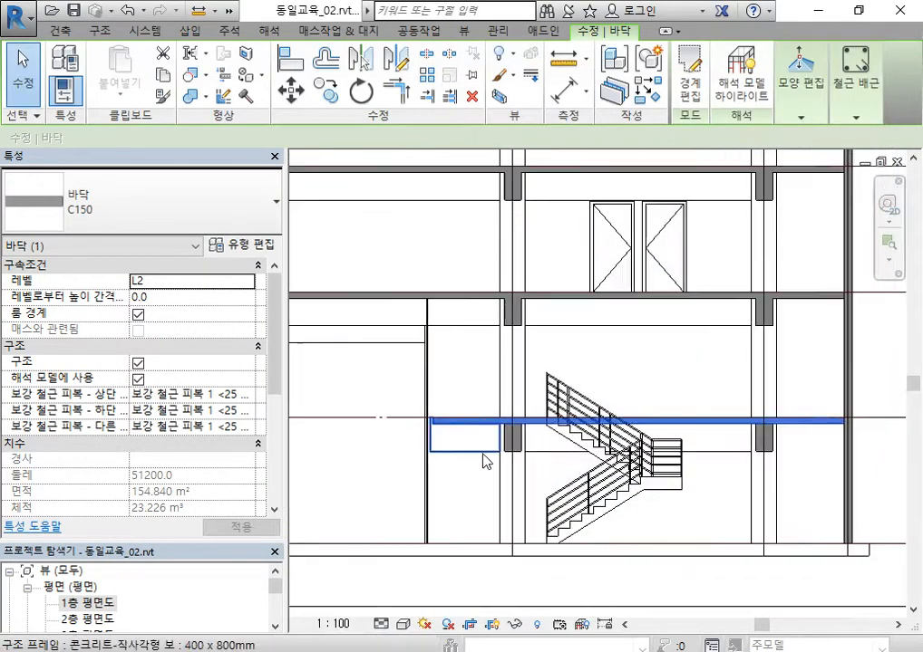
left_click(459, 526)
scroll(435, 405, "down", 3)
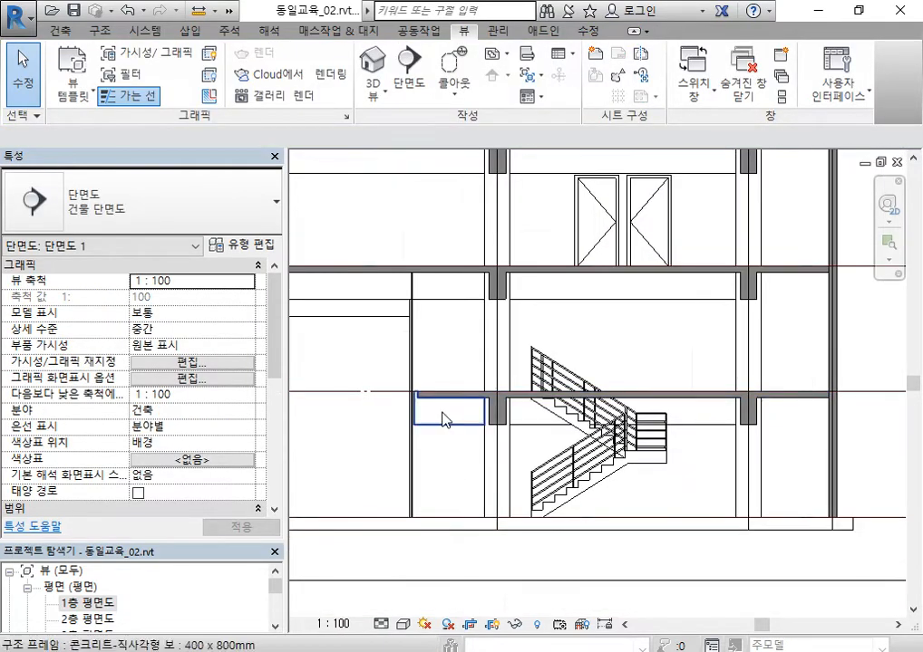
Step: Change the stair type's monolithic material (일체형 재료) to 콘크리트 - 현장타설 콘크리트
left_click(652, 485)
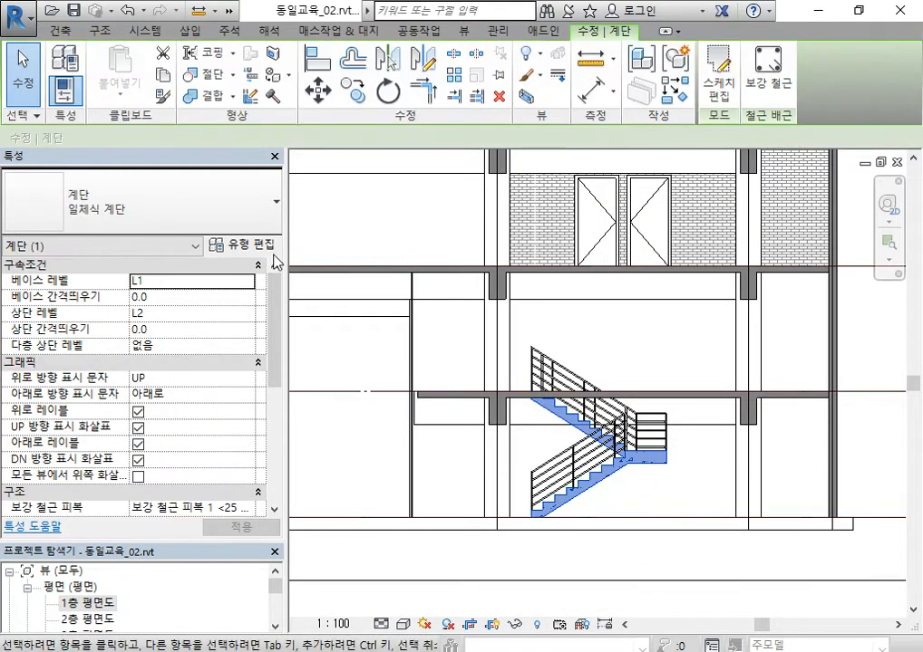
left_click(240, 244)
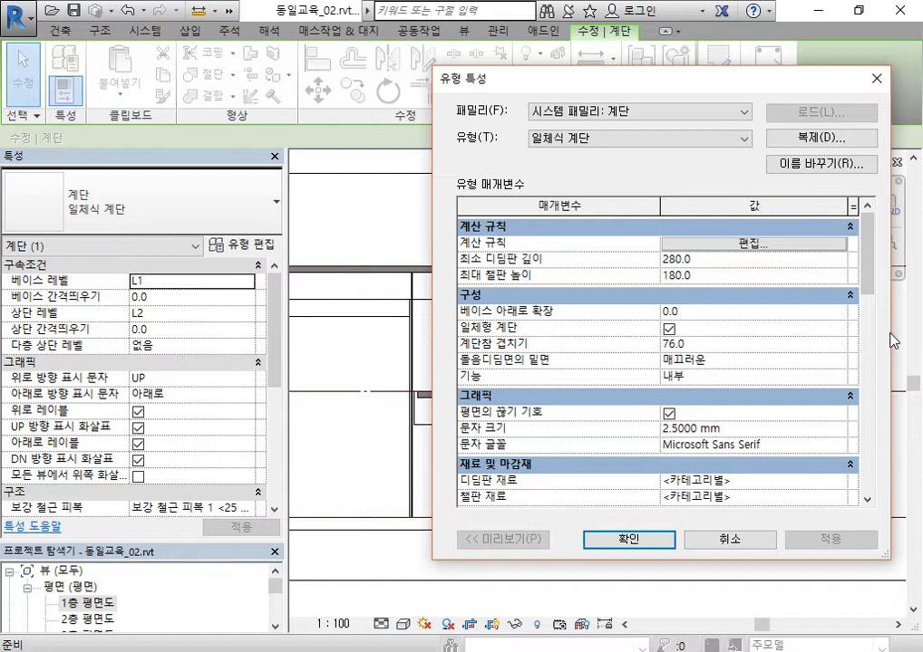
left_click_drag(866, 265, 878, 332)
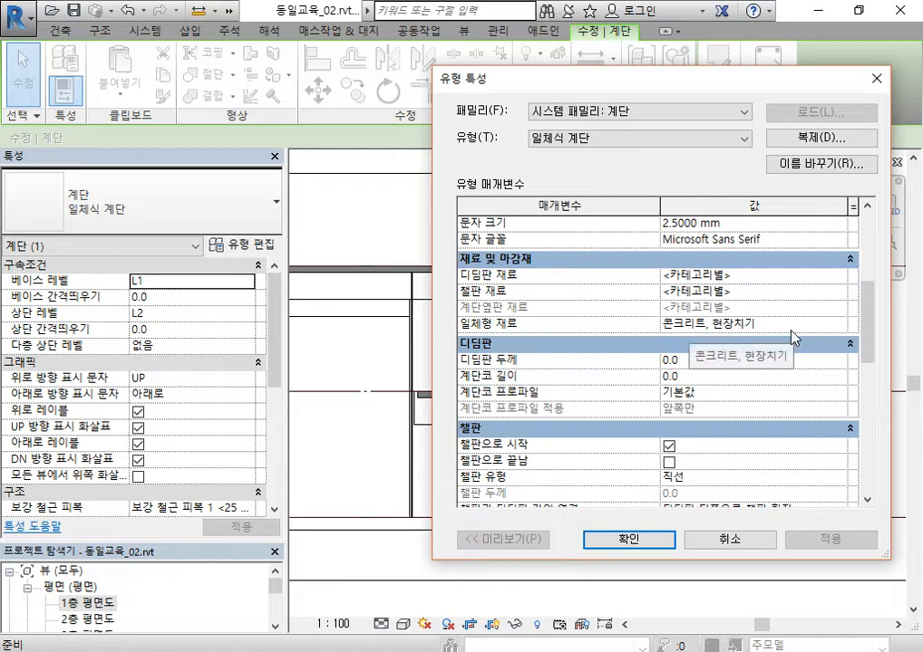
left_click(841, 325)
left_click(837, 323)
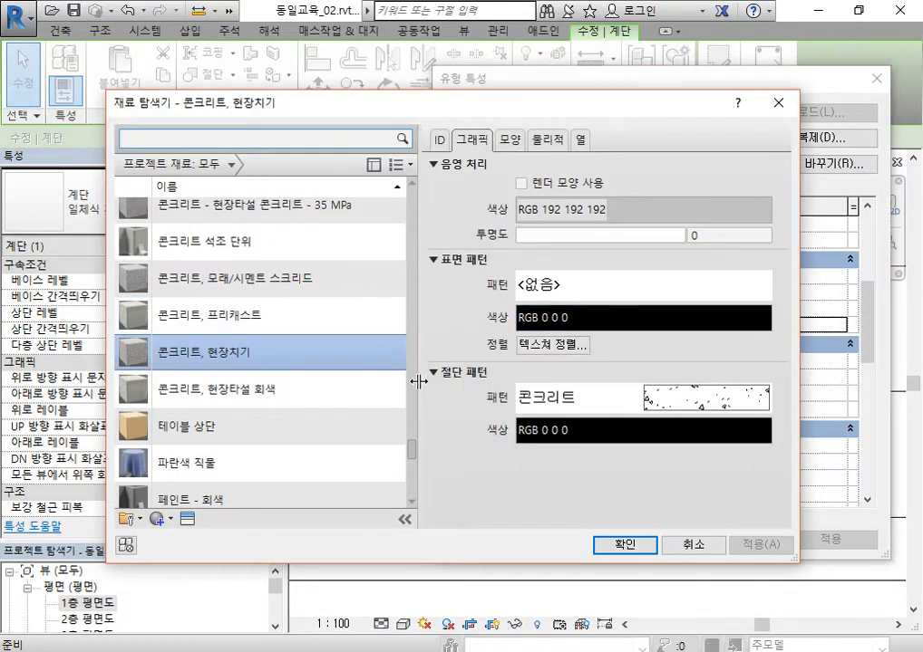
mouse_move(415, 453)
left_mouse_down()
mouse_move(418, 437)
mouse_move(418, 451)
left_mouse_up()
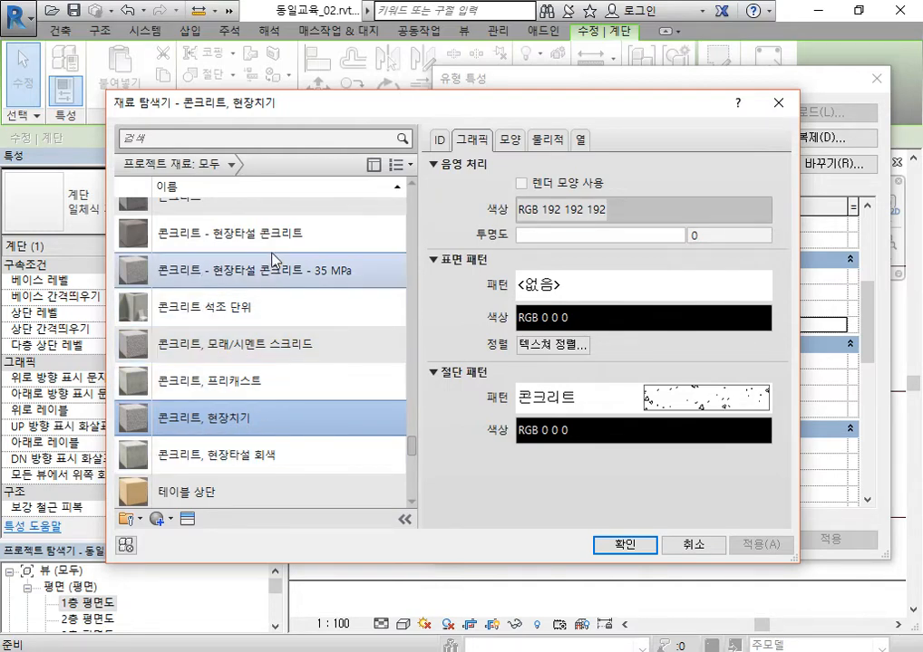
left_click(286, 234)
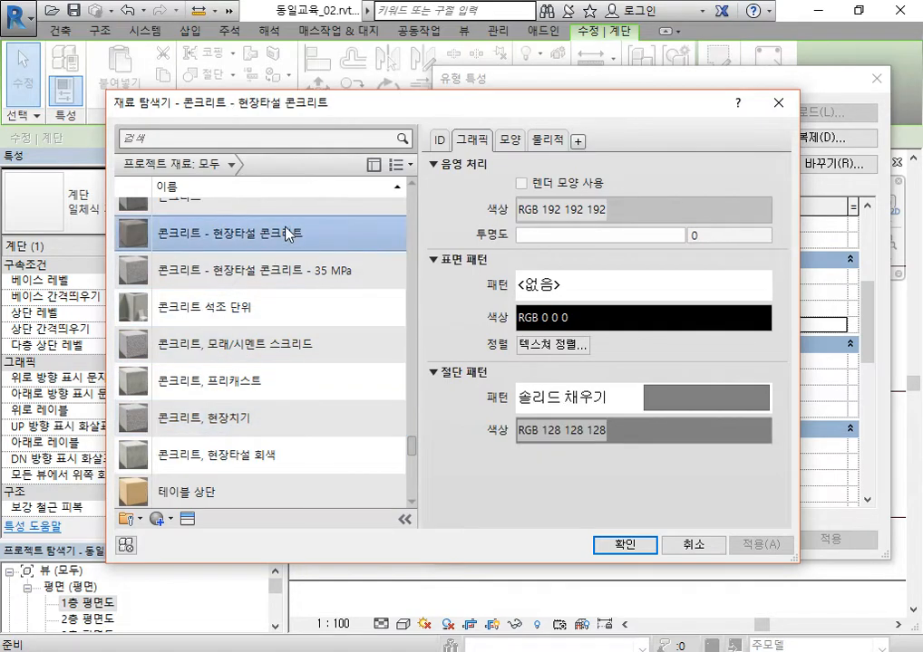
left_click(619, 546)
left_click(654, 543)
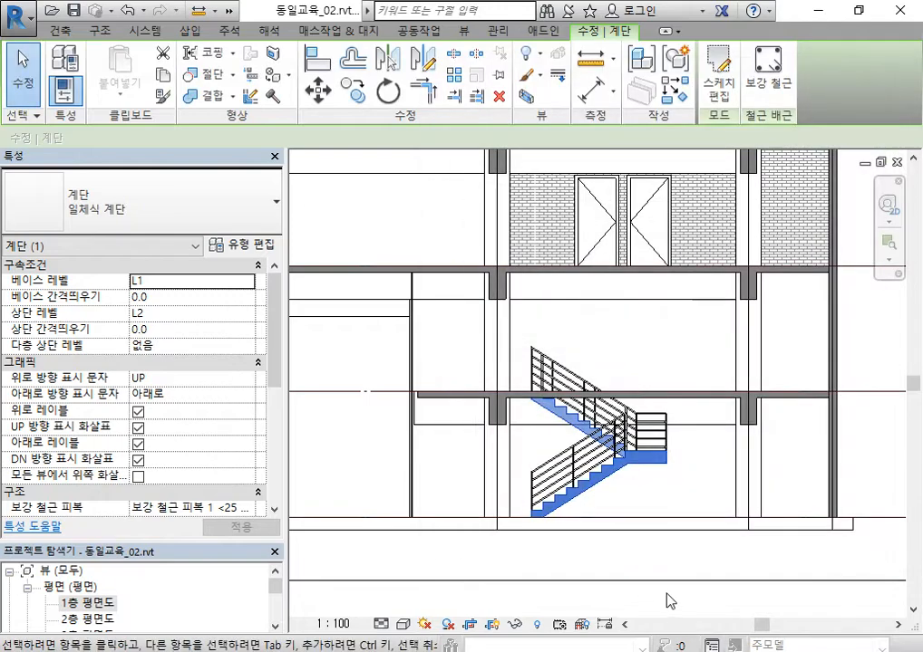
left_click(633, 554)
scroll(633, 508, "up", 2)
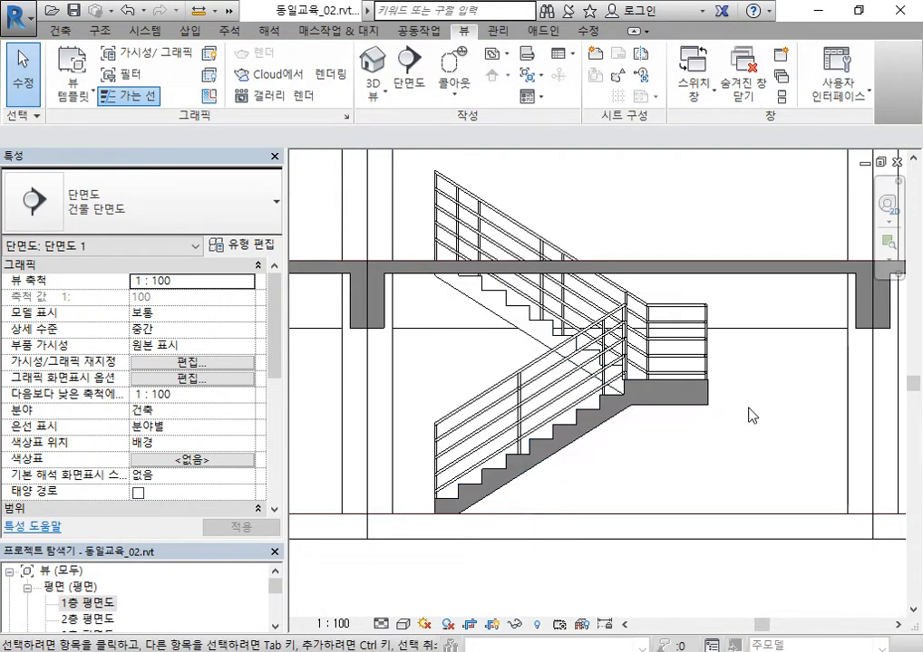
Step: Try repeating the L1–L2 stair up the building by setting its multistory top level (다층 상단 레벨) to L5
scroll(749, 416, "down", 4)
middle_click_drag(758, 406, 665, 519)
scroll(657, 460, "down", 2)
left_click(623, 536)
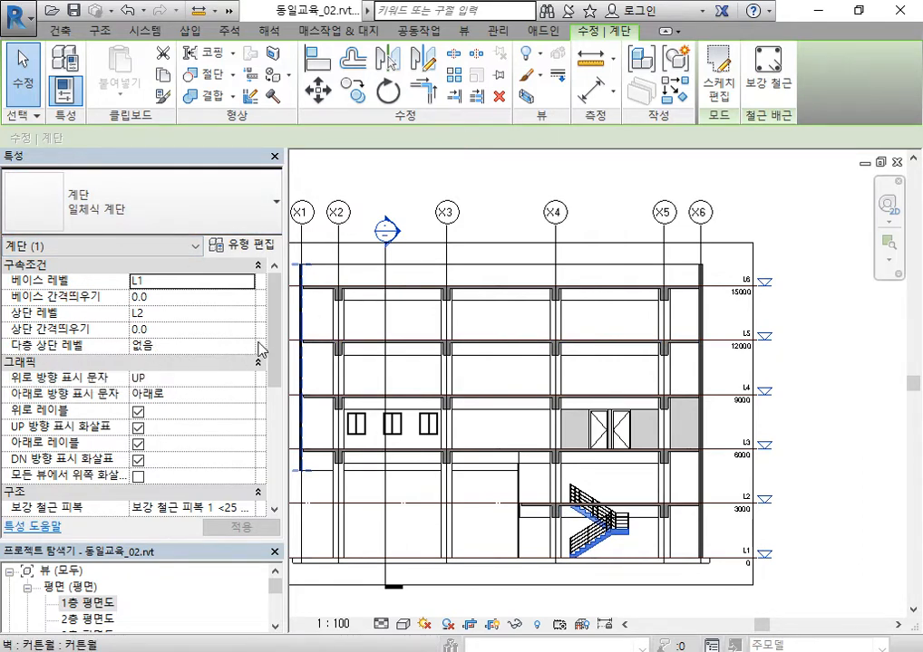
left_click(253, 348)
left_click(253, 350)
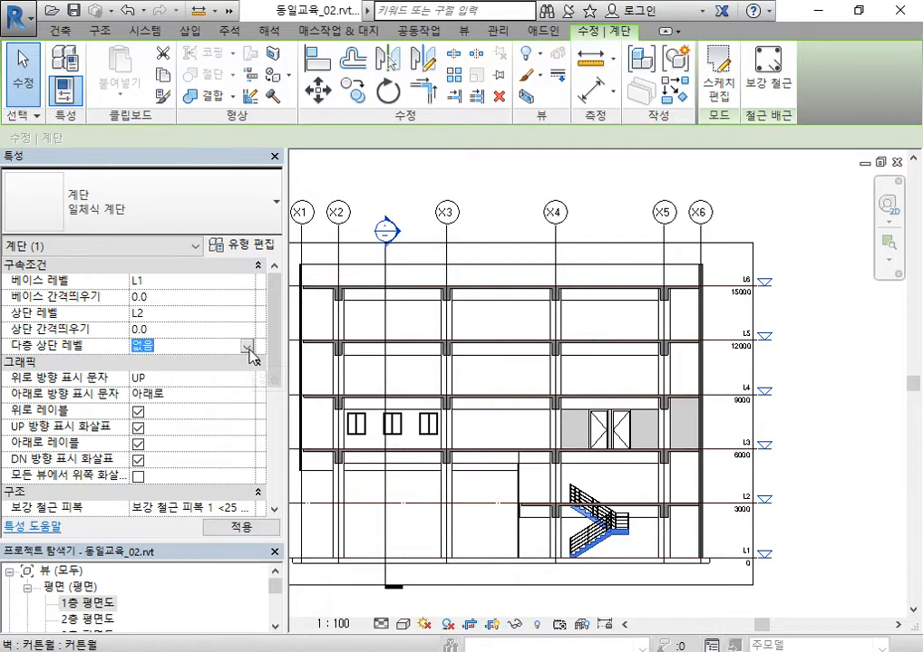
left_click(246, 347)
left_click_drag(251, 391, 251, 424)
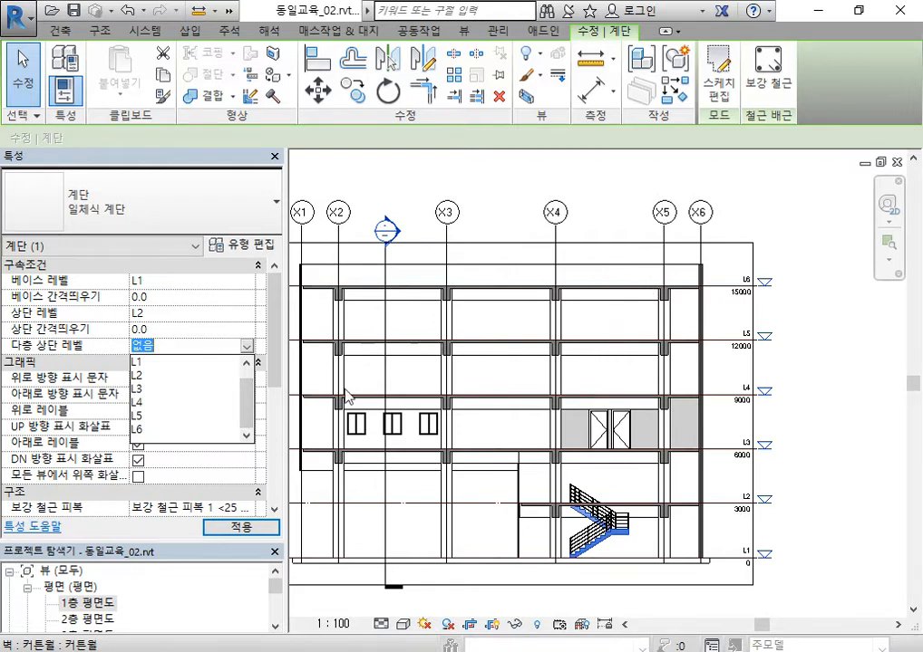
left_click(137, 417)
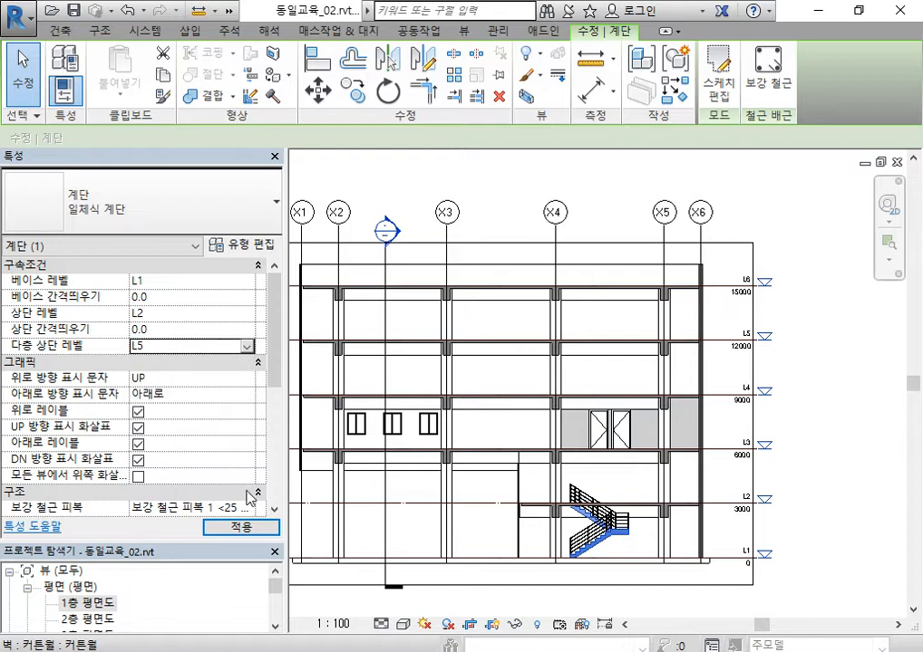
left_click(249, 528)
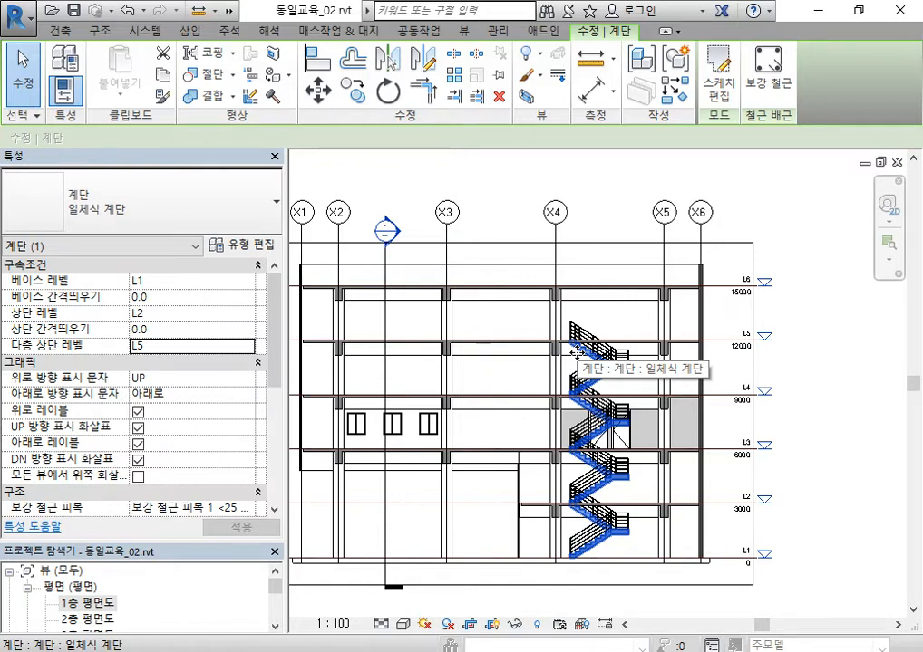
key("Escape")
Step: Copy the L1–L2 stair up one storey, from level L1 to level L2, with the 구속 (Constrain) option turned off
left_click(618, 550)
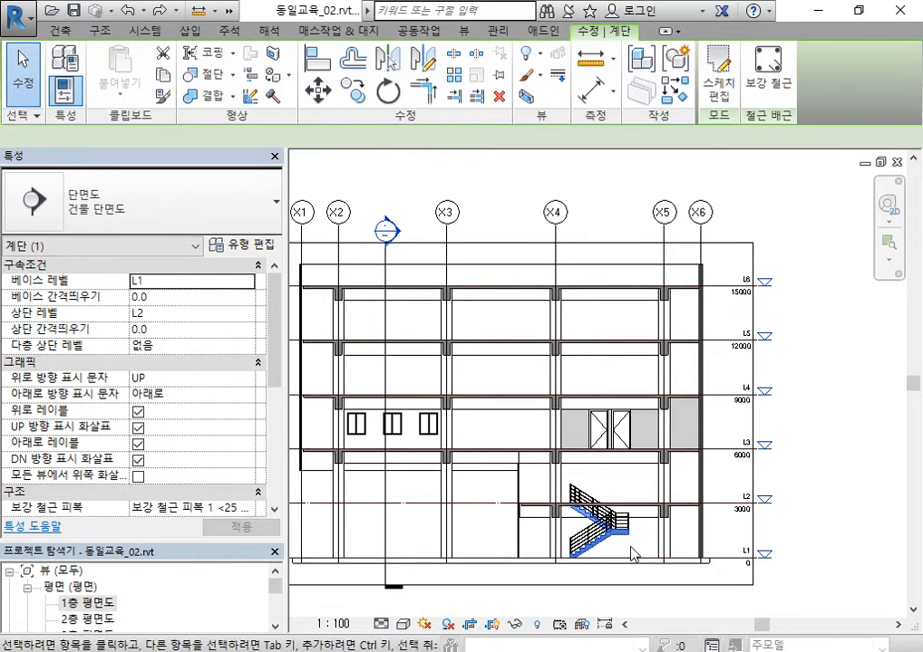
scroll(580, 551, "up", 3)
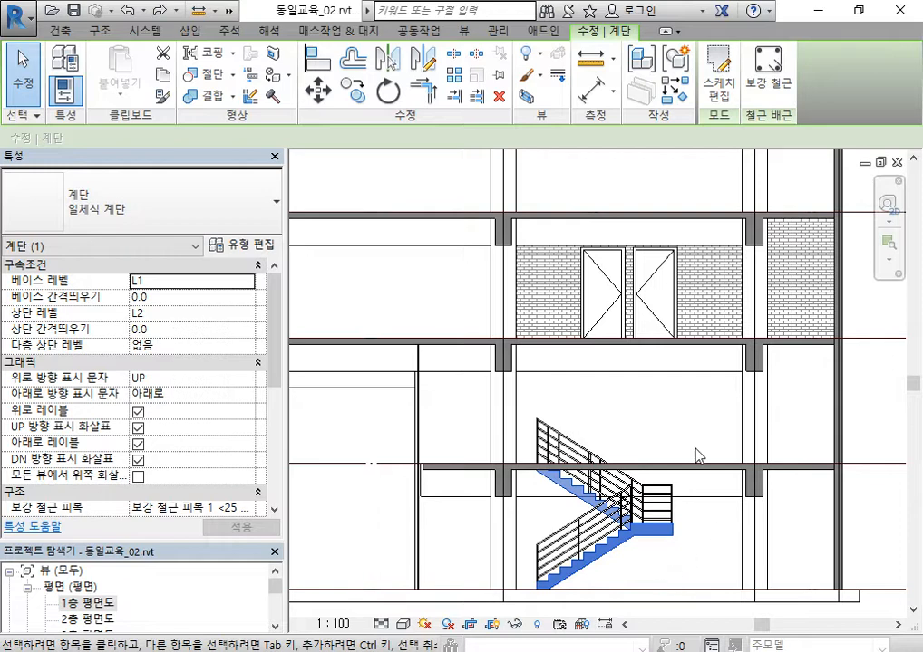
left_click(359, 96)
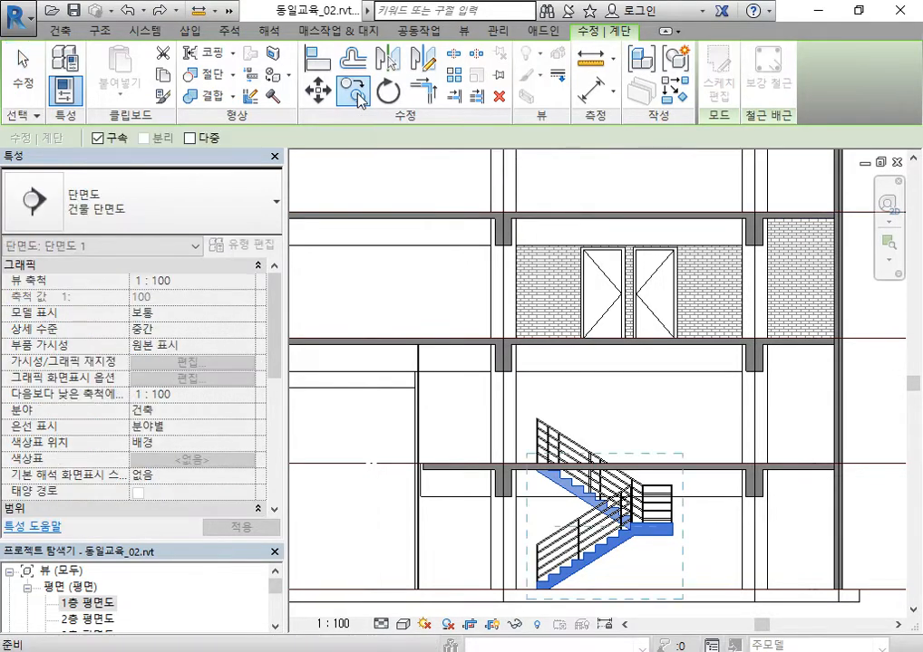
left_click(98, 139)
scroll(357, 379, "down", 2)
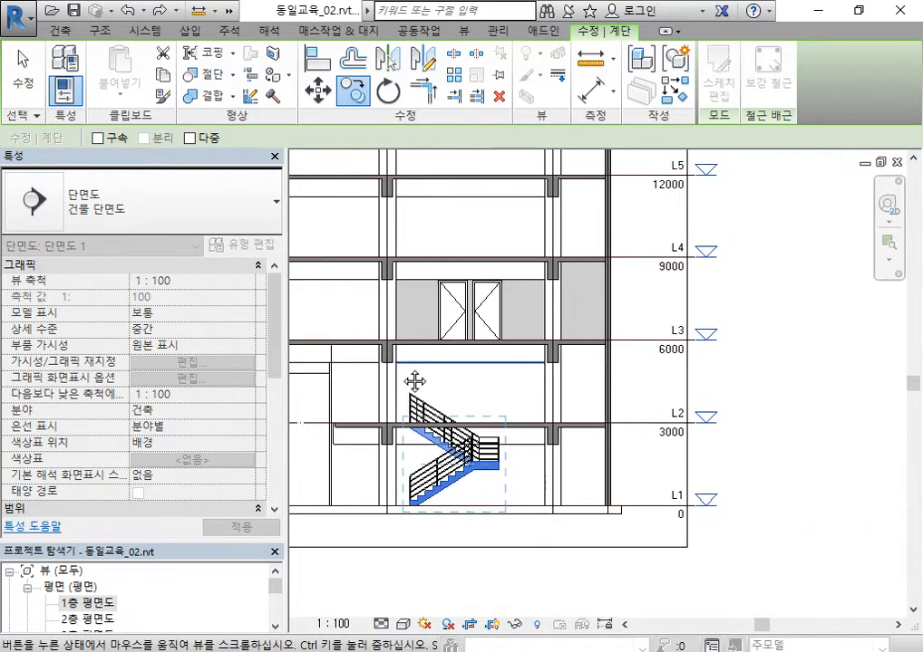
left_click(676, 515)
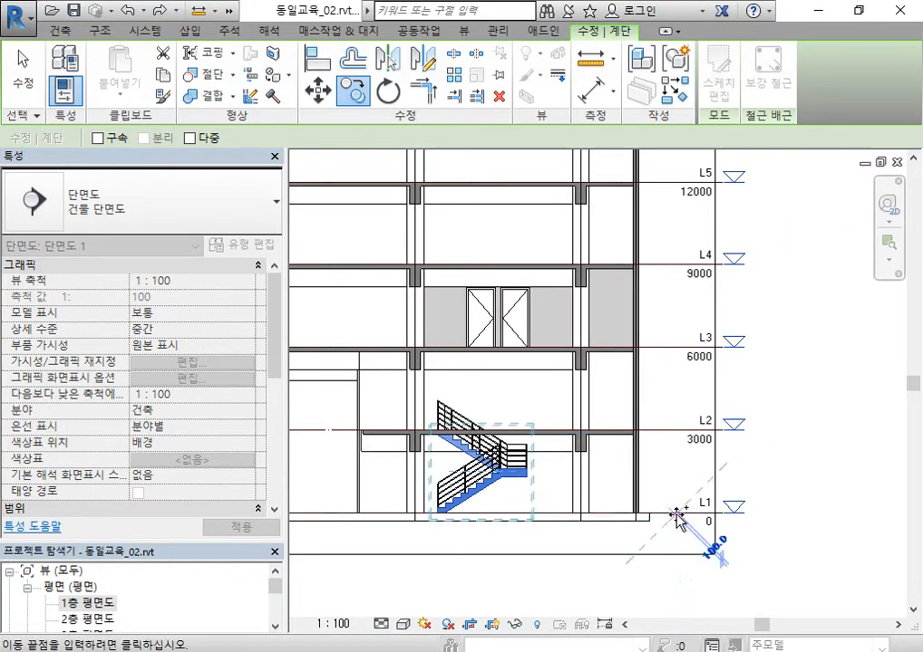
left_click(676, 433)
left_click(843, 508)
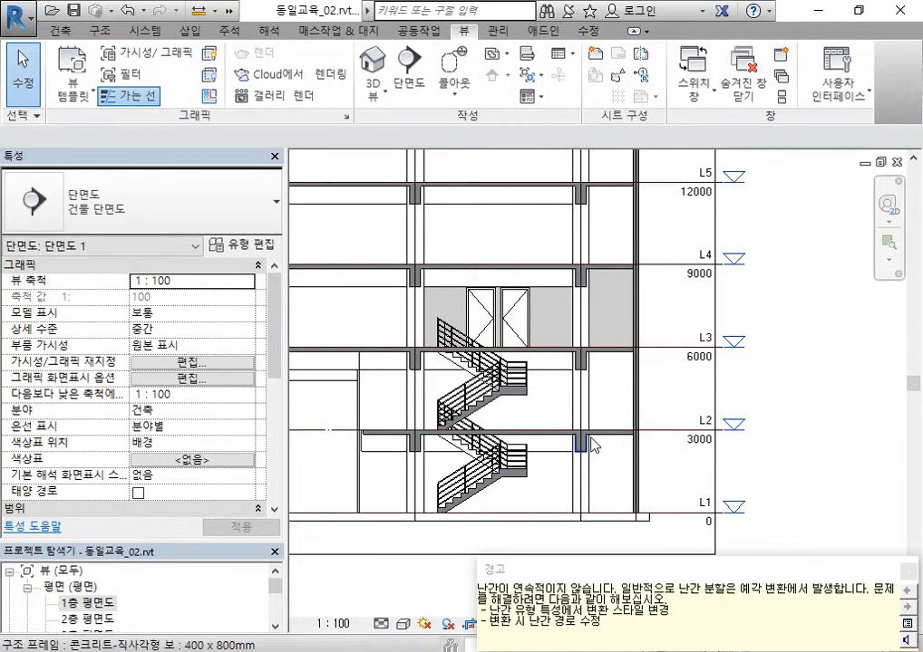
Step: Set the copied L2–L3 stair's multistory top level (다층 상단 레벨) to L5 and apply it
middle_click_drag(576, 435, 666, 459)
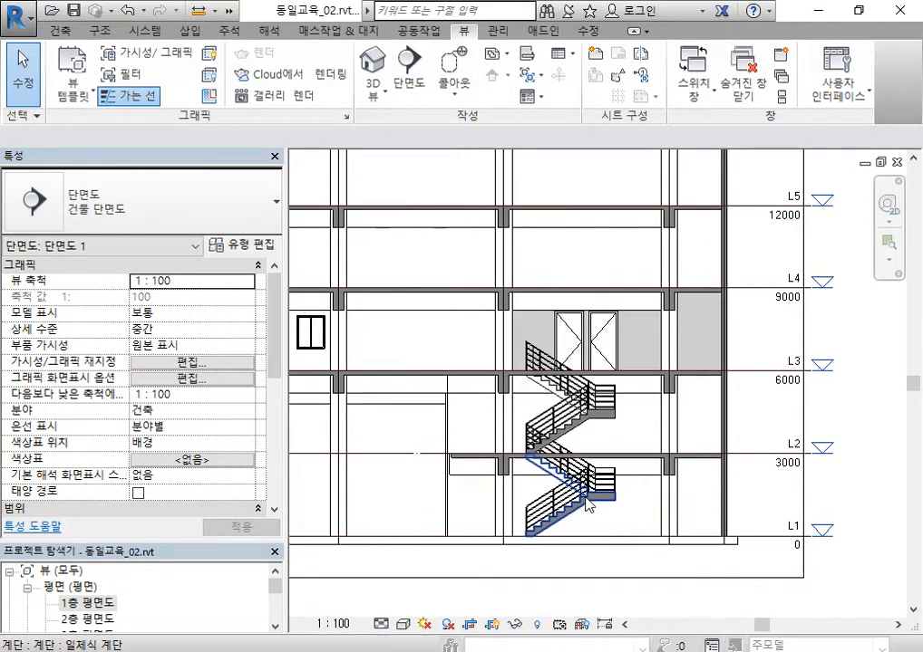
left_click(595, 423)
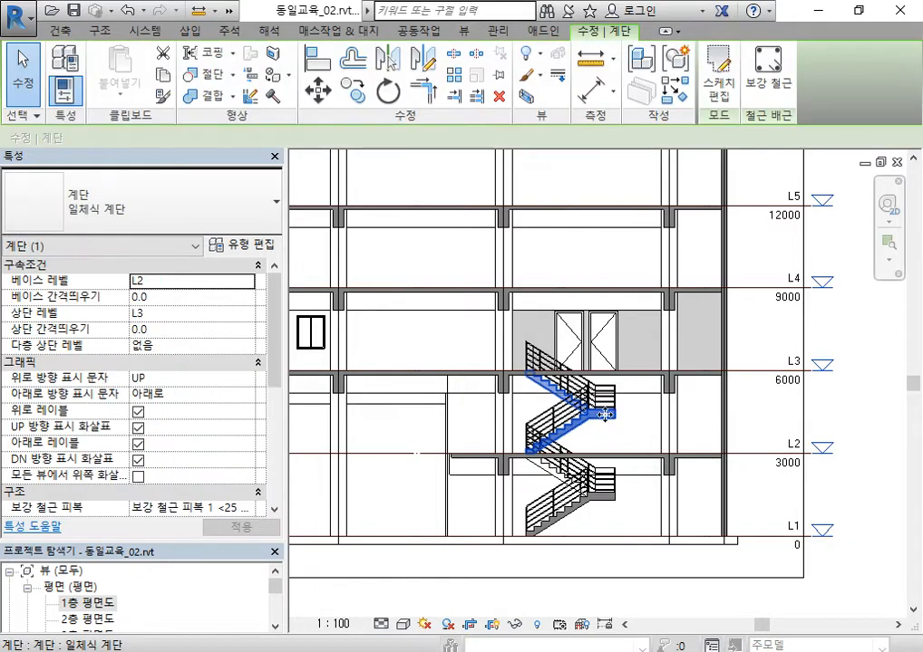
left_click(254, 353)
left_click(192, 420)
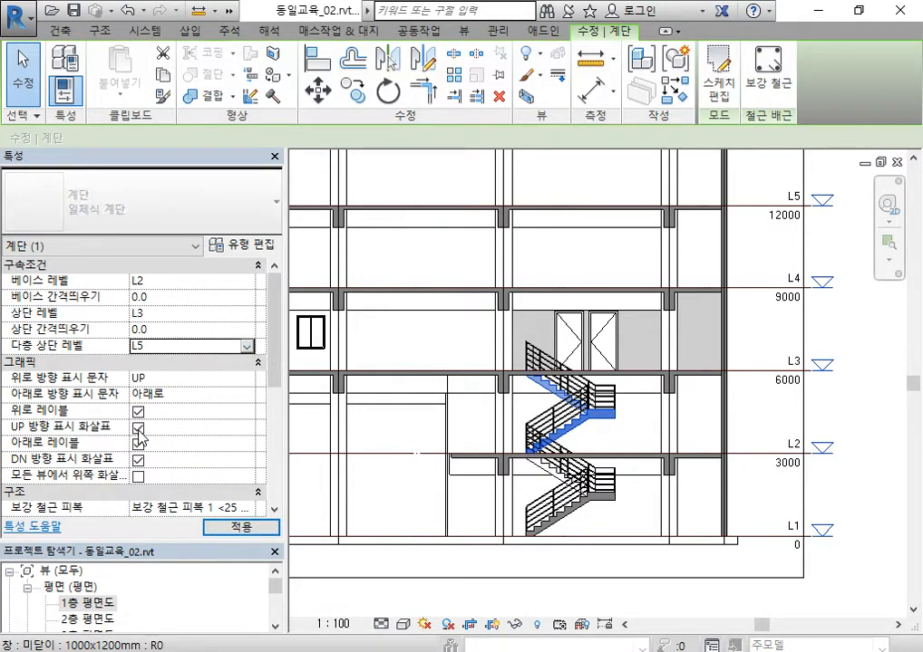
left_click(241, 526)
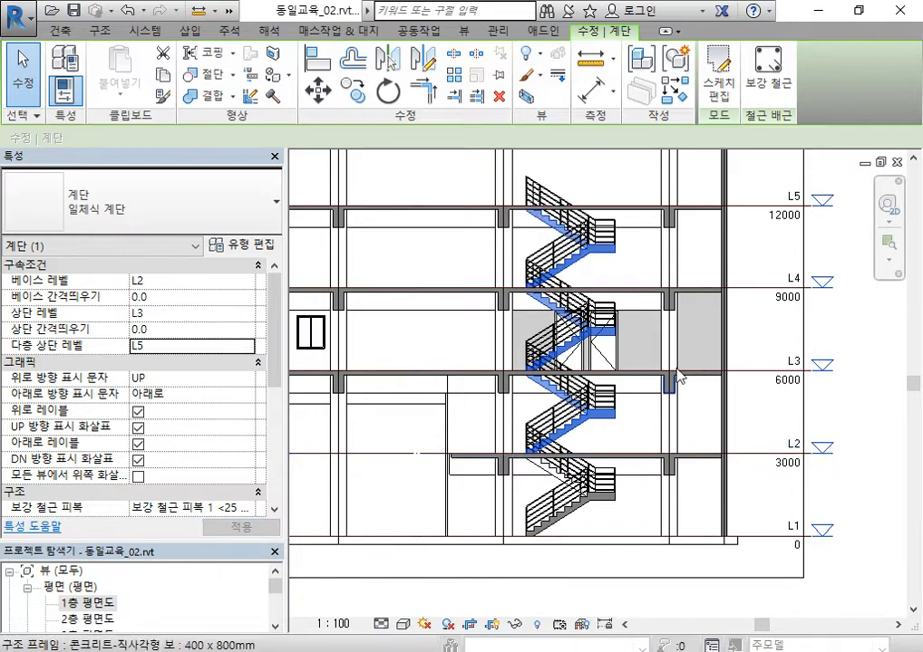
Step: Select the lowest stair between levels L1 and L2 for separate editing
scroll(680, 302, "down", 2)
middle_click_drag(681, 301, 651, 480)
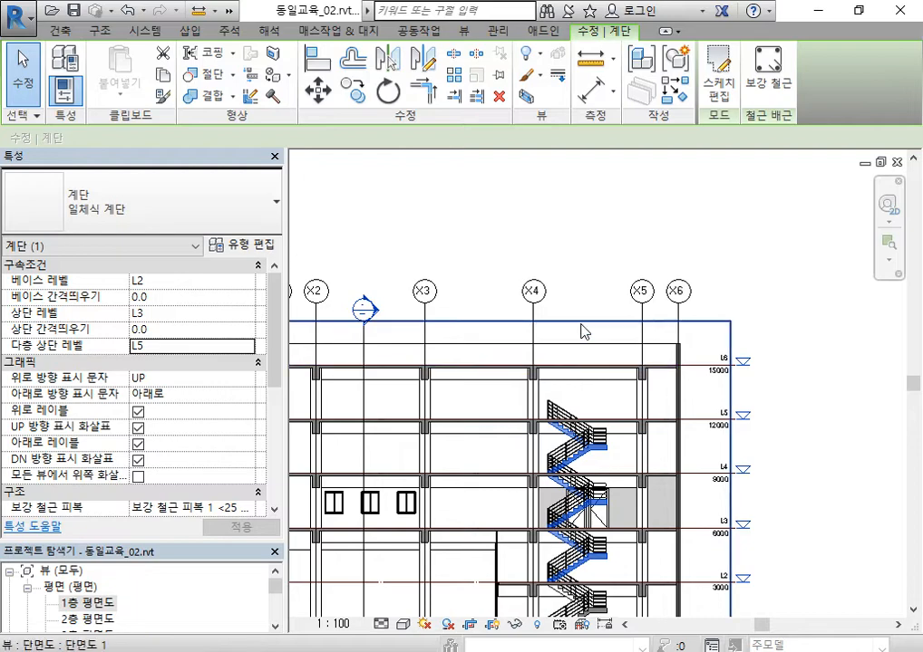
middle_click_drag(620, 467, 711, 289)
scroll(655, 396, "up", 3)
scroll(751, 370, "down", 1)
scroll(681, 535, "up", 3)
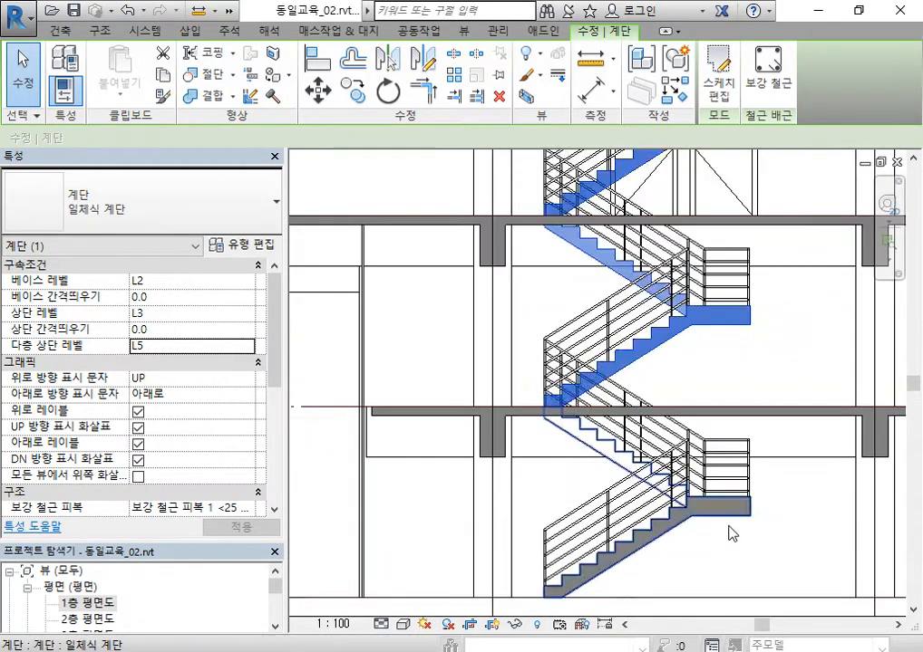
left_click(728, 526)
left_click(717, 519)
middle_click_drag(719, 564, 707, 517)
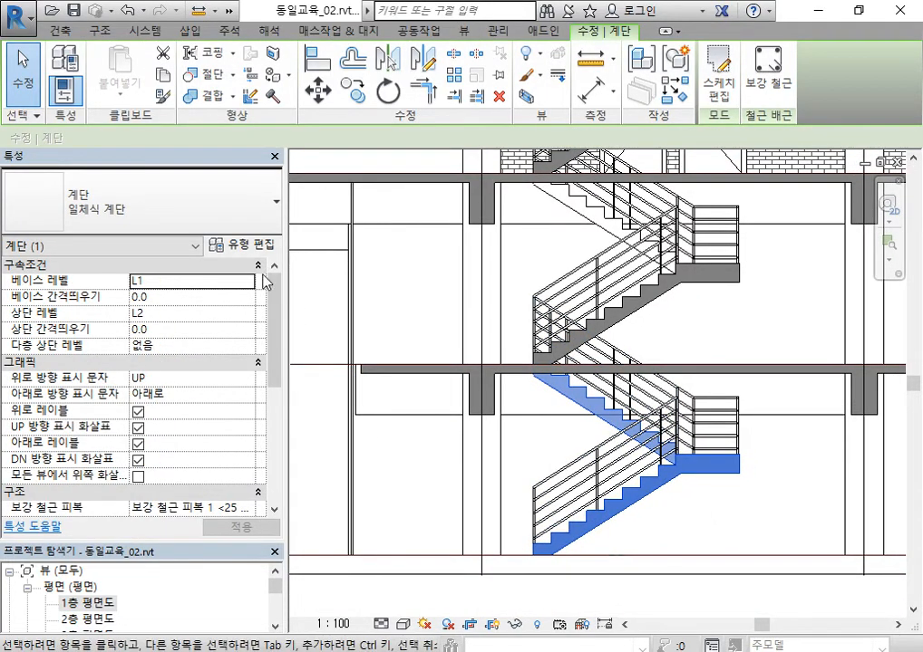
Step: Review the lower stair's instance dimensions and its type's calculation rules, including minimum tread depth and maximum riser height
scroll(261, 313, "down", 5)
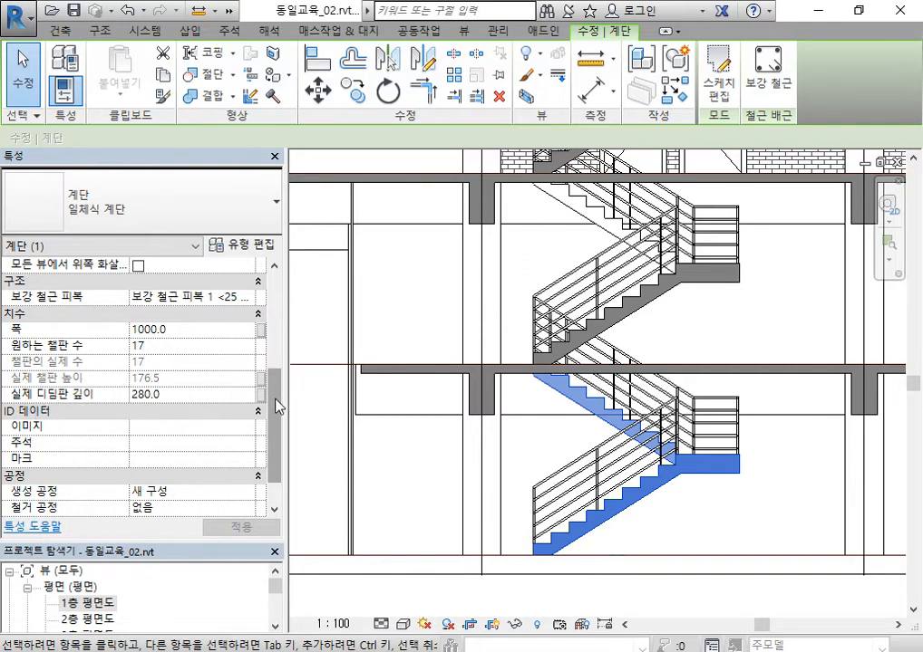
scroll(277, 405, "up", 5)
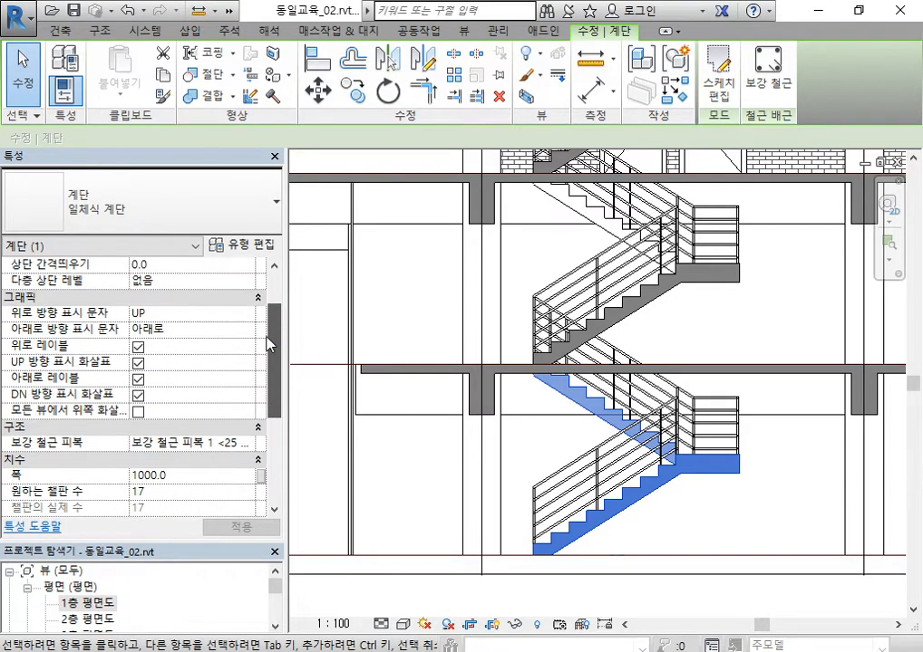
left_click(257, 247)
left_click_drag(741, 91, 433, 99)
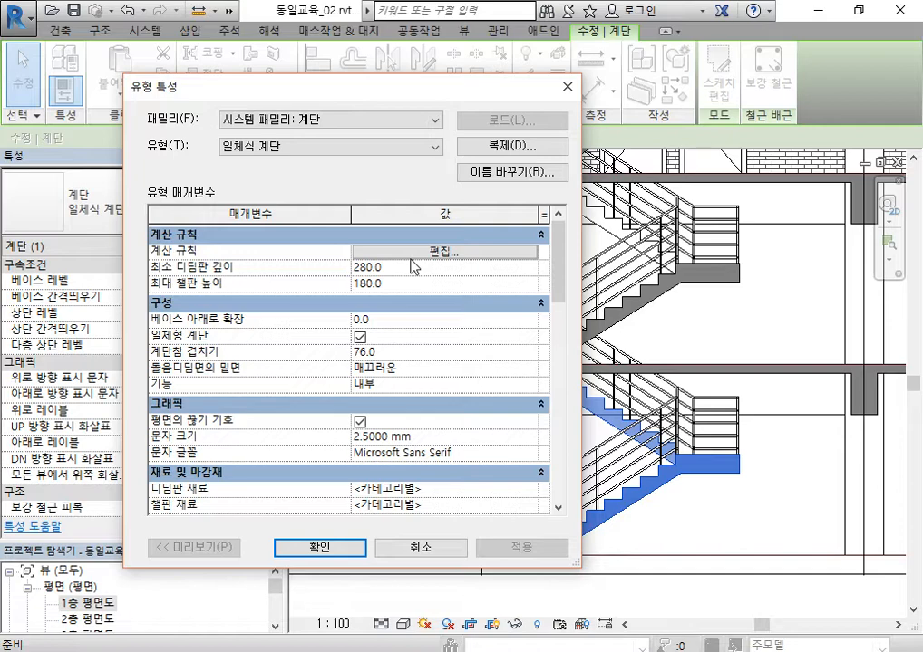
left_click_drag(423, 91, 639, 81)
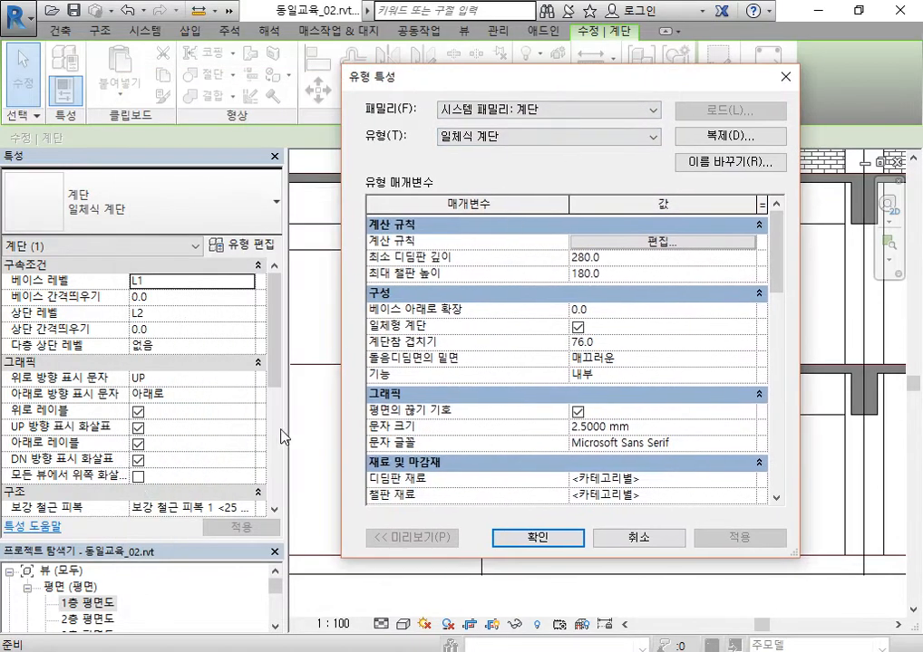
left_click(652, 538)
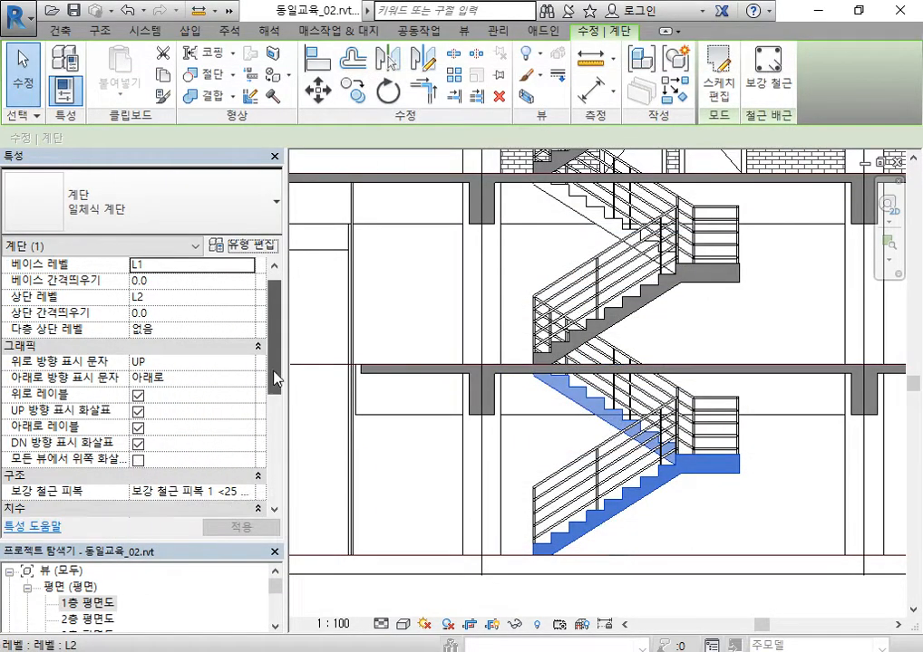
left_click_drag(274, 377, 286, 468)
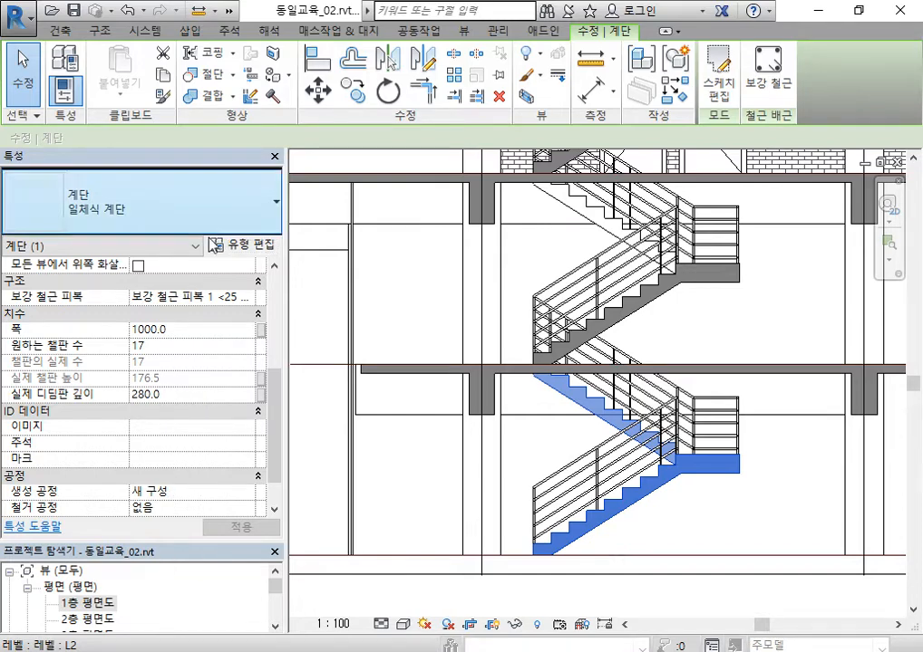
left_click(243, 245)
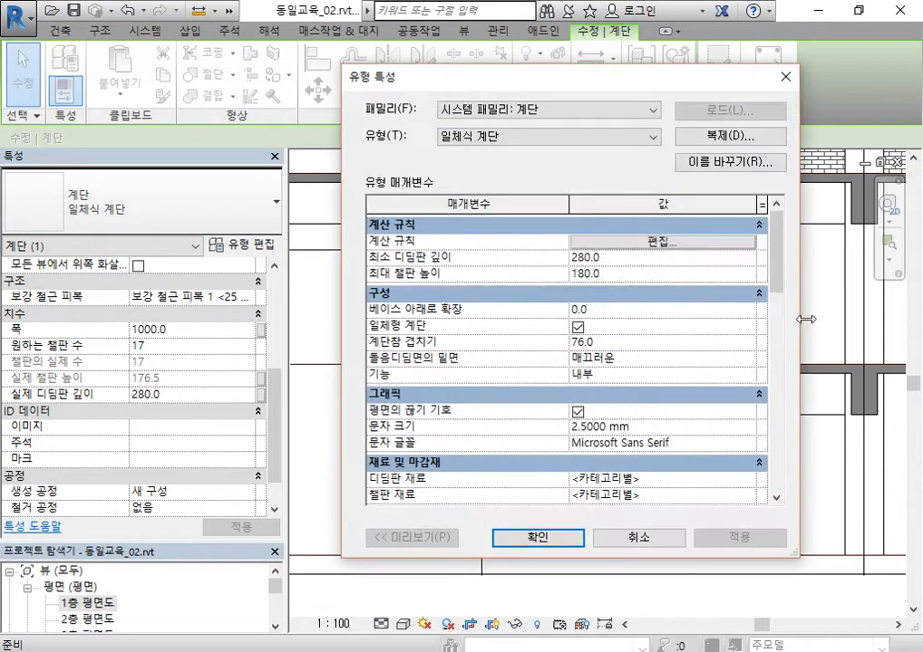
left_click(537, 537)
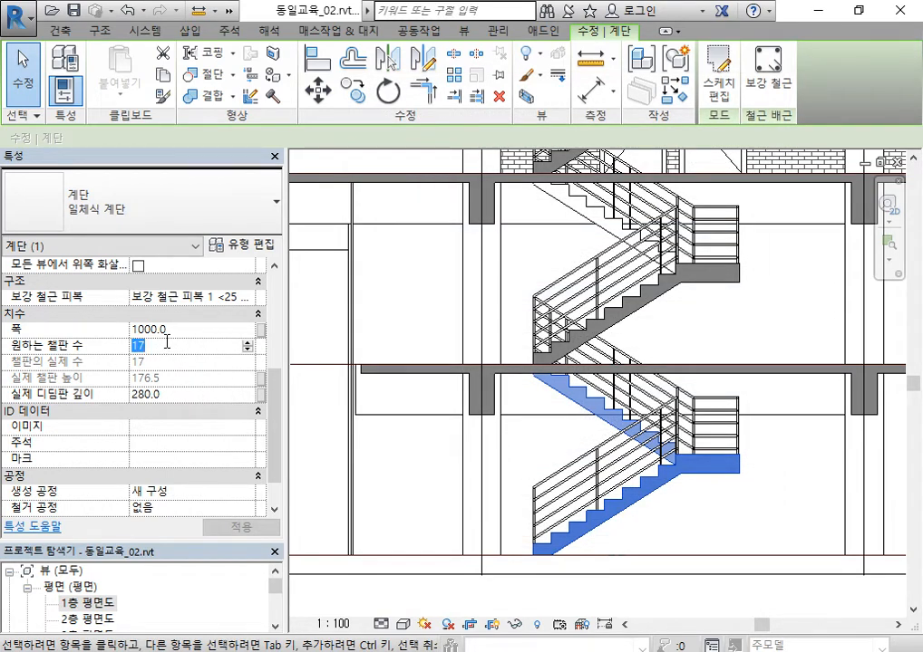
Step: Try to set the lower stair's desired number of risers to 15
type("15")
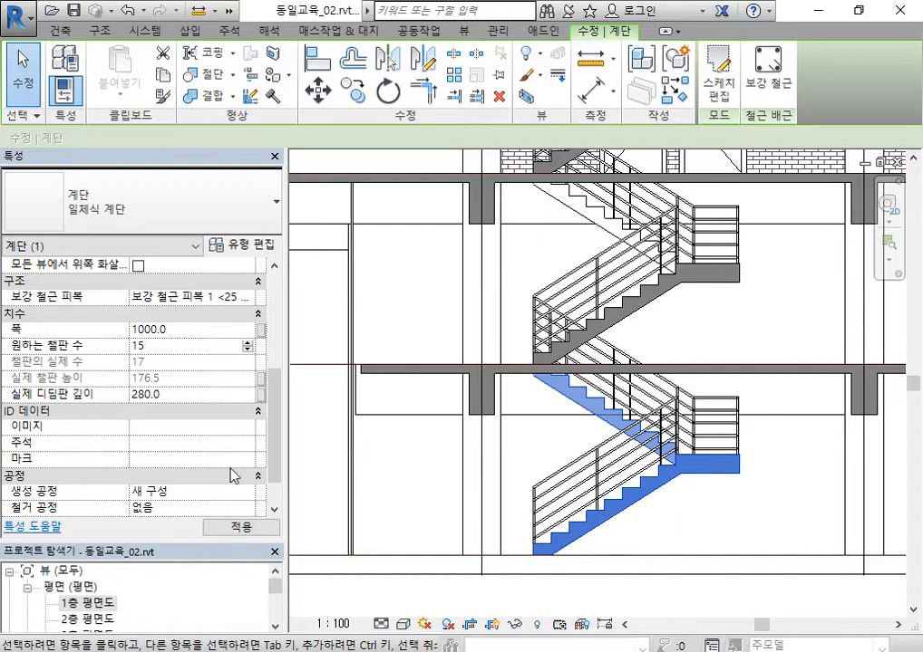
left_click(243, 529)
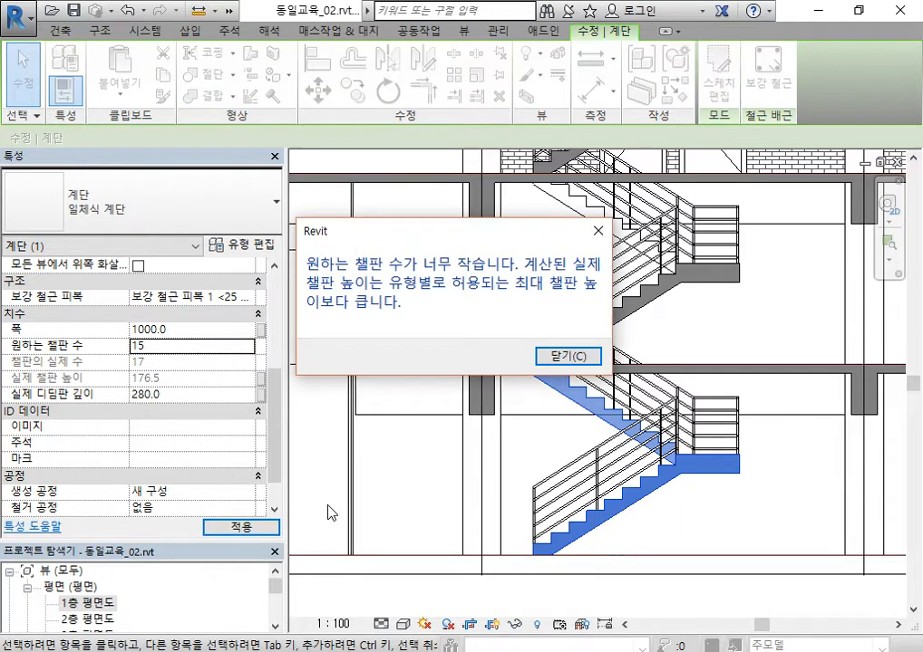
left_click(546, 356)
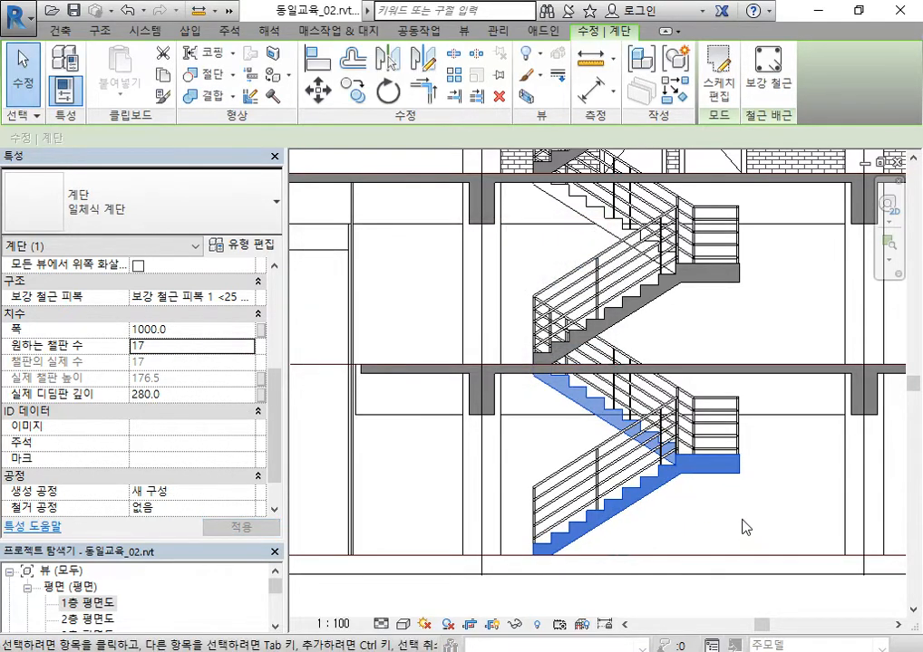
Step: Try to set the lower stair's desired number of risers to 16
left_click(225, 347)
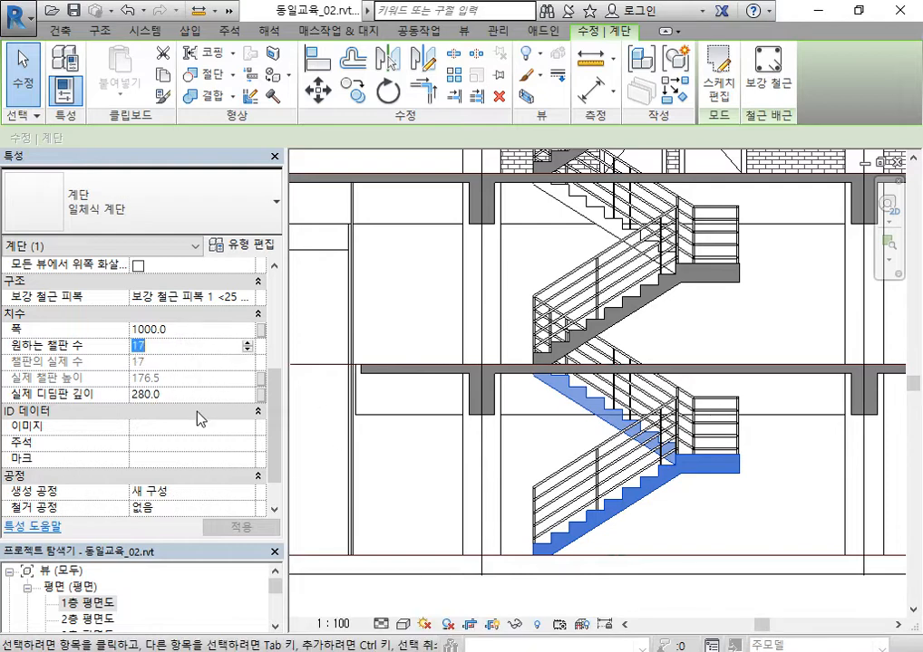
type("16")
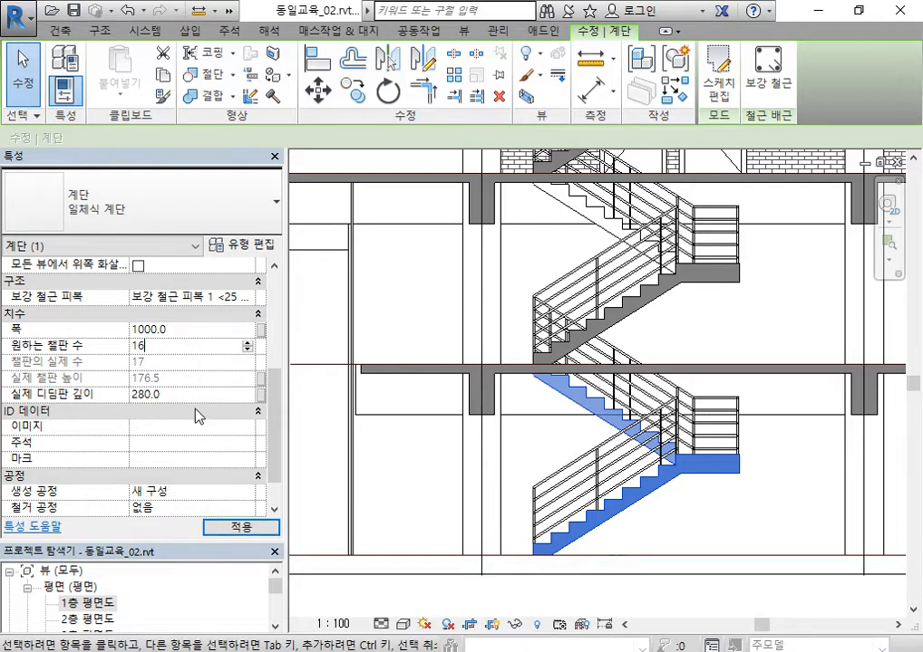
left_click(263, 526)
left_click(383, 419)
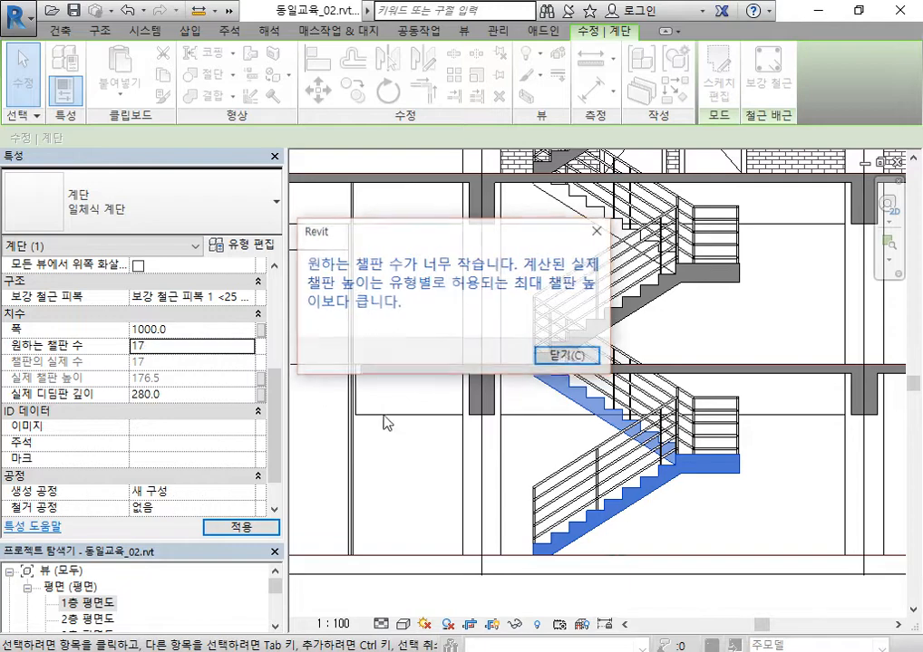
left_click(568, 356)
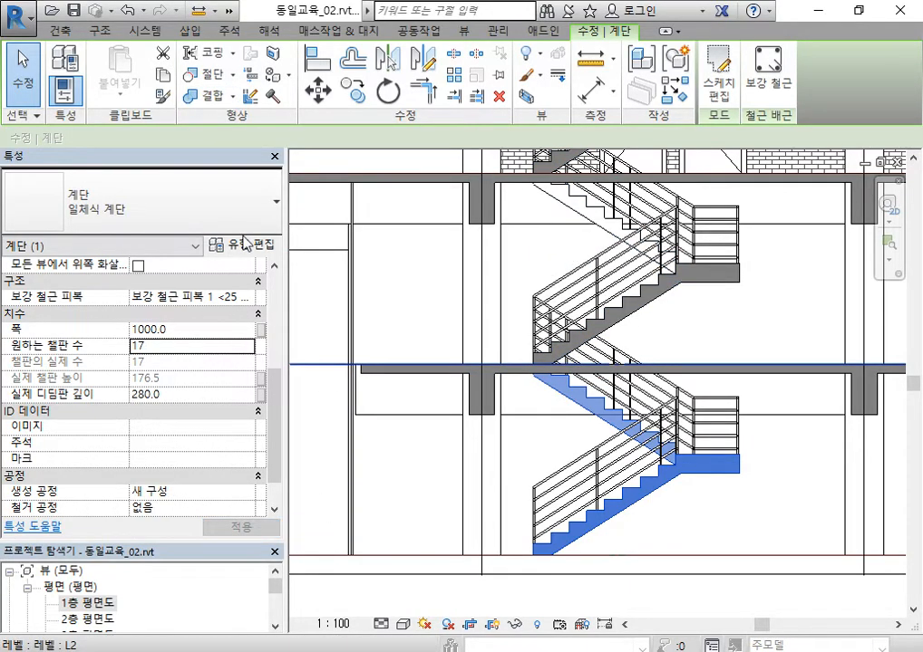
Step: In the 1층 평면도 plan, edit the stair sketch to shorten the upper flight by two risers and finish the sketch
double_click(96, 603)
scroll(639, 172, "up", 5)
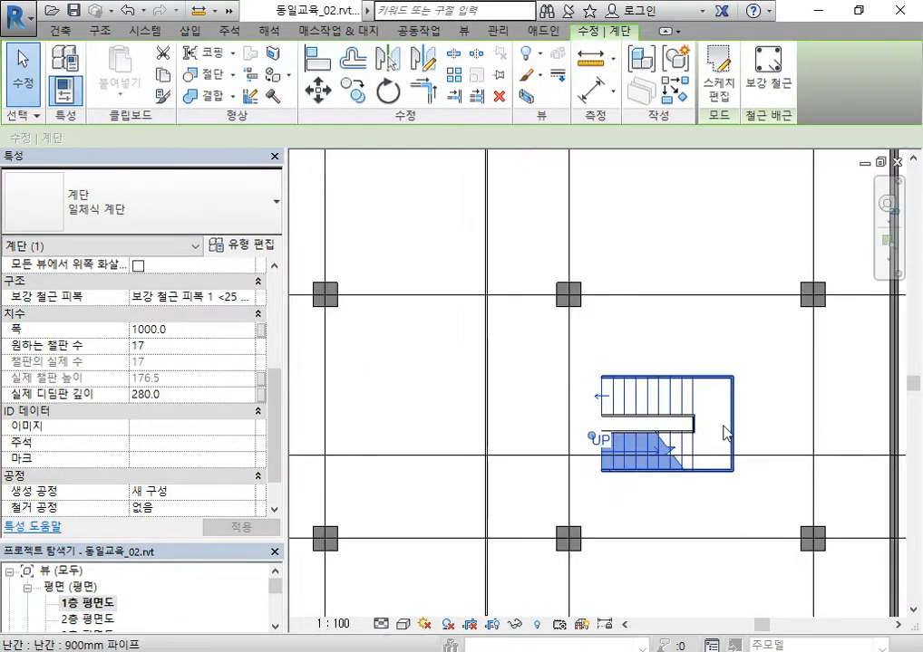
left_click(719, 81)
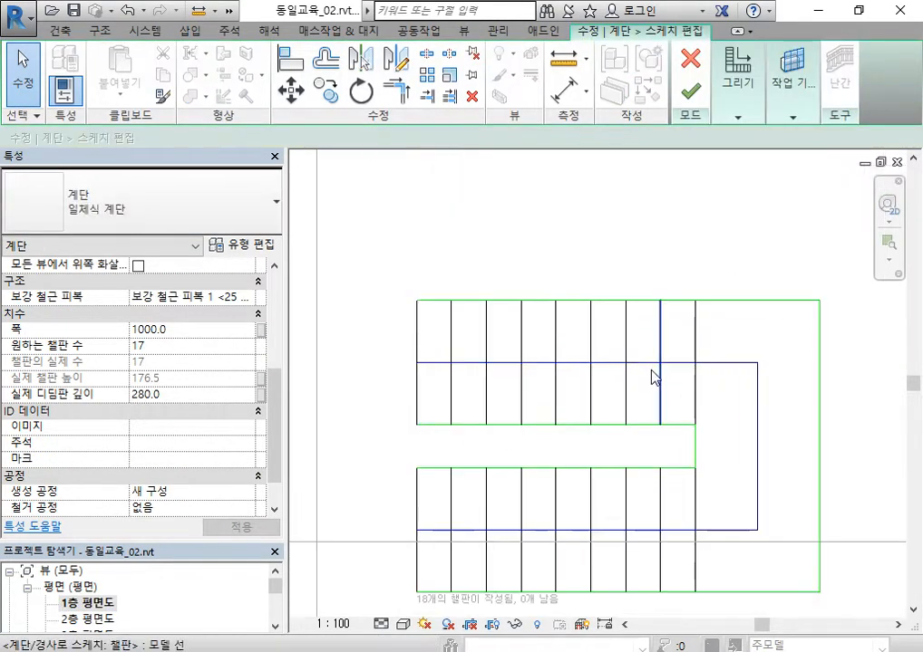
left_click(419, 363)
left_click_drag(418, 362, 487, 363)
left_click(544, 259)
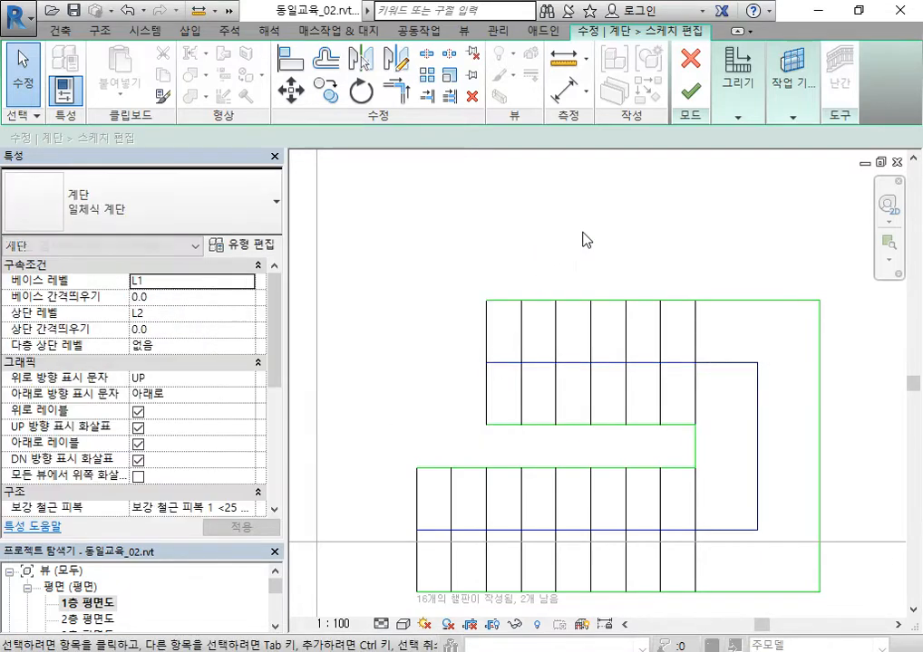
left_click(691, 91)
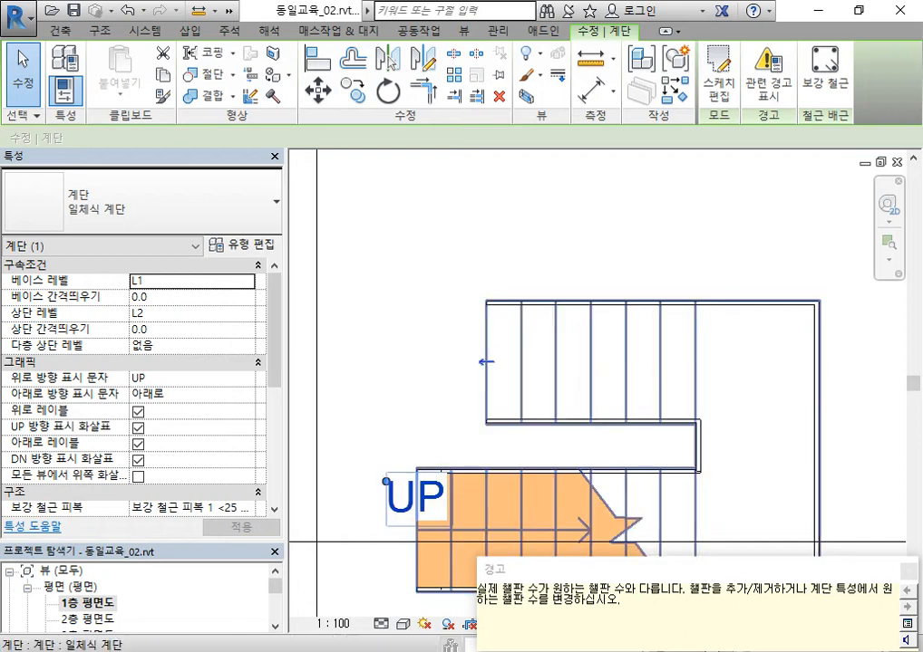
left_click(501, 246)
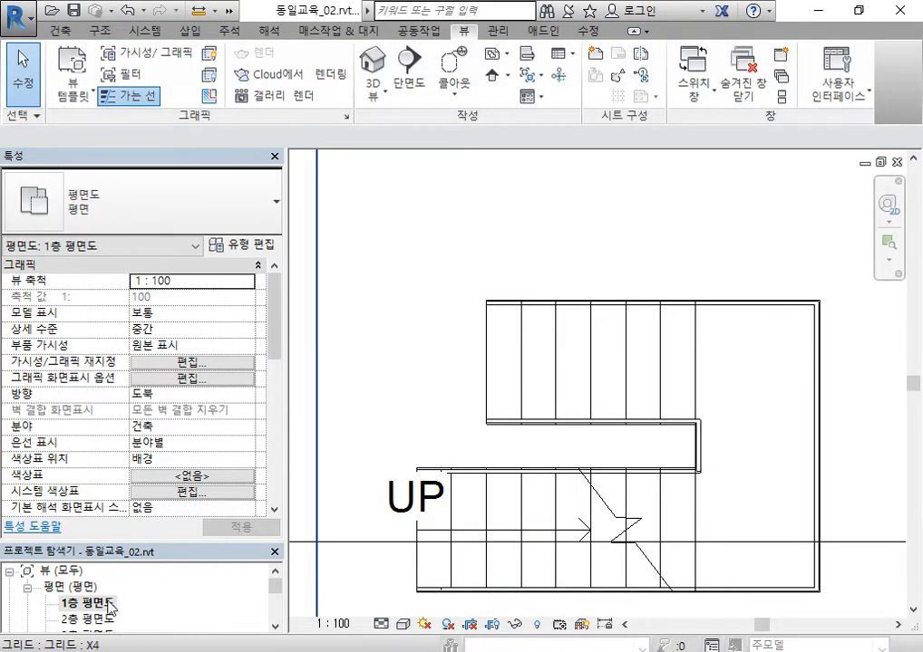
Step: Open the building section 단면도 1 to view the shortened stair
scroll(134, 614, "down", 3)
scroll(133, 613, "down", 3)
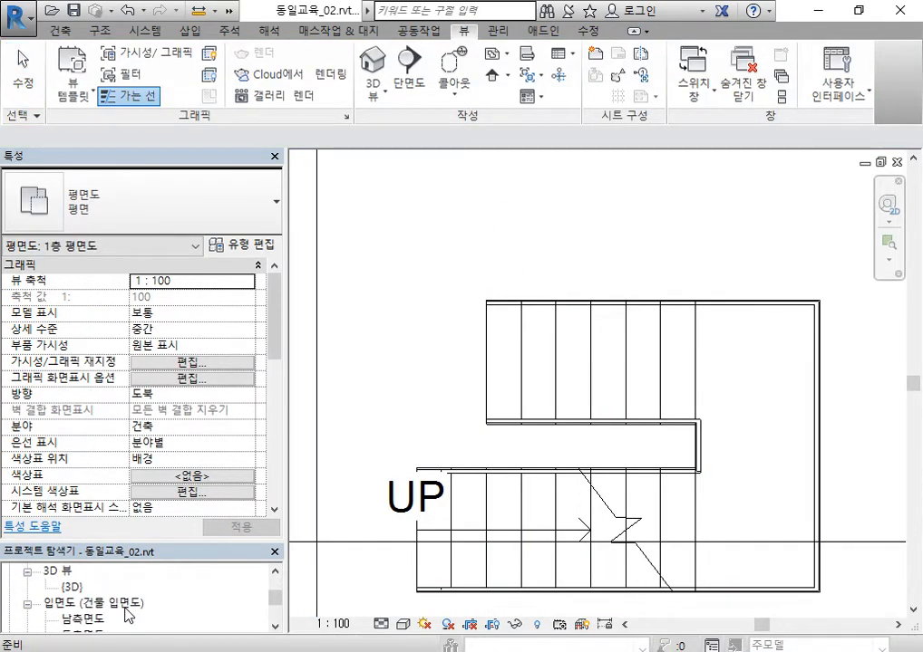
scroll(100, 639, "down", 3)
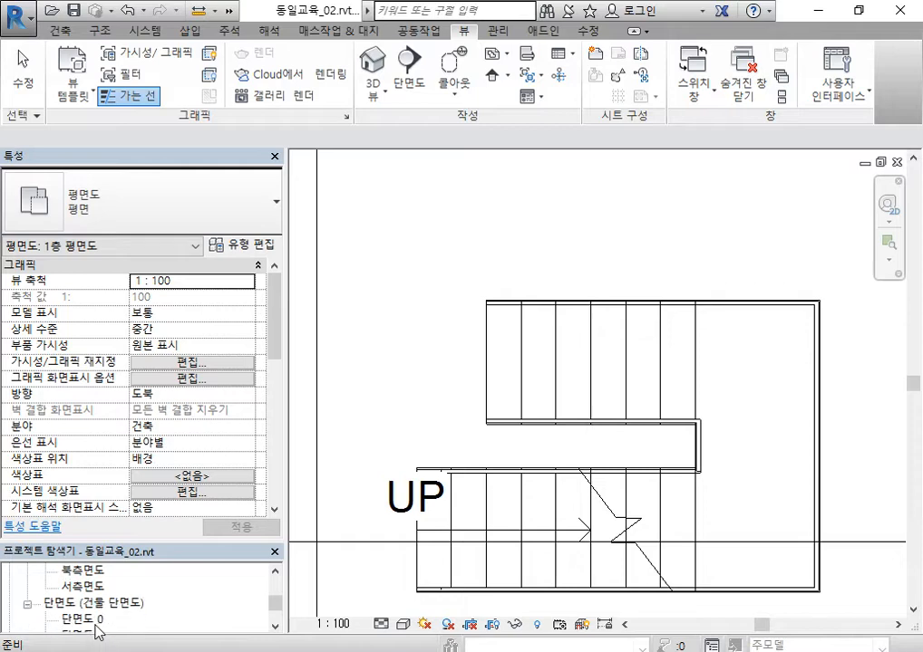
scroll(96, 639, "down", 1)
double_click(81, 619)
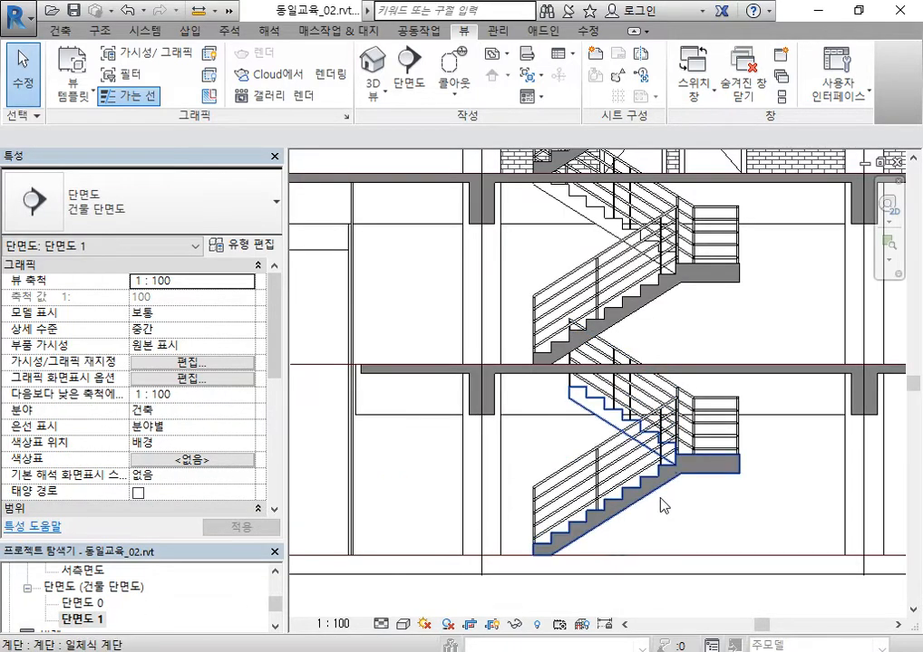
Step: Set the maximum riser height to 200 in the type properties of the lowest stair in the section
left_click(584, 406)
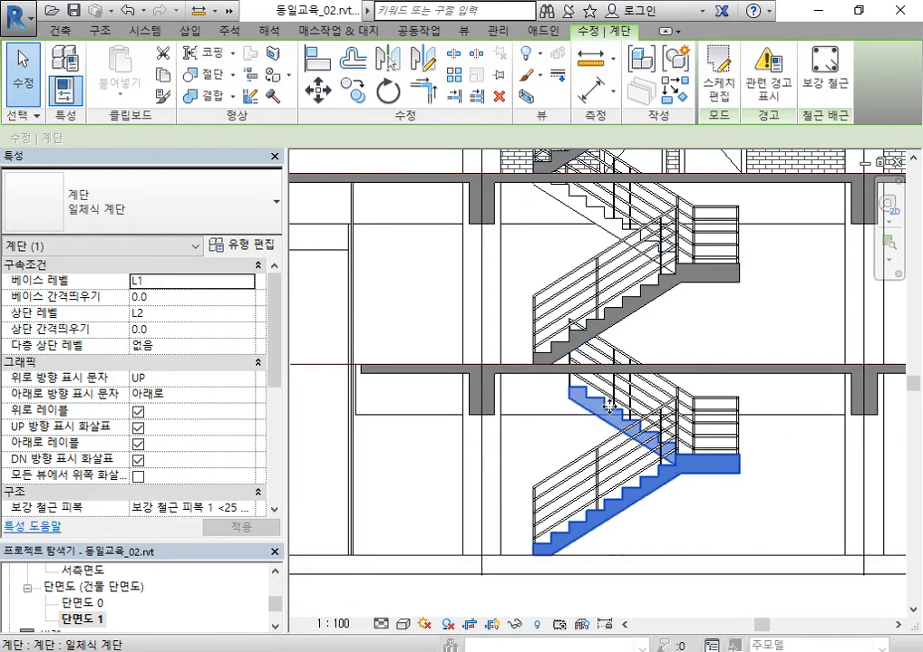
scroll(208, 376, "down", 5)
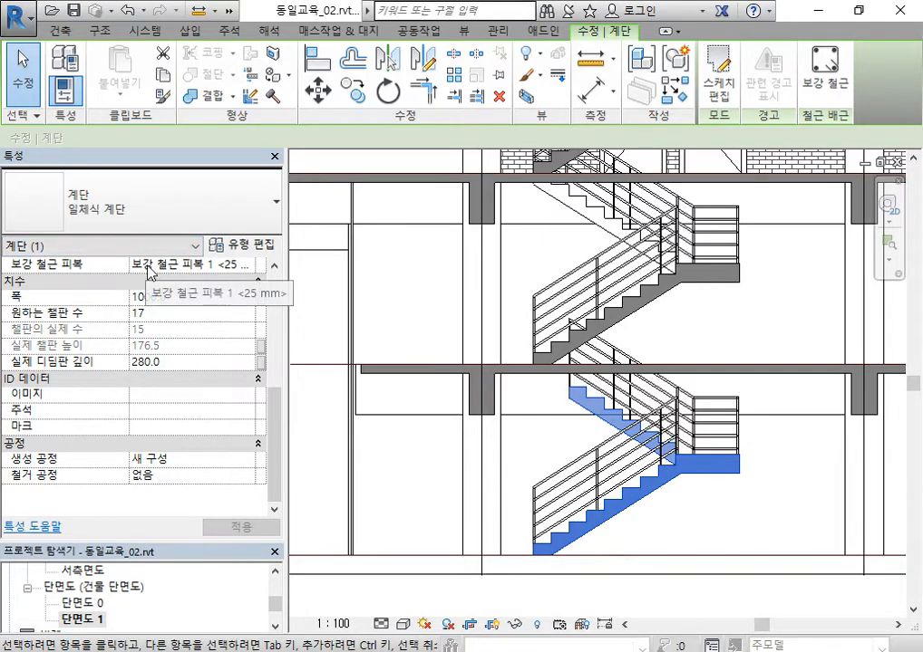
left_click(261, 247)
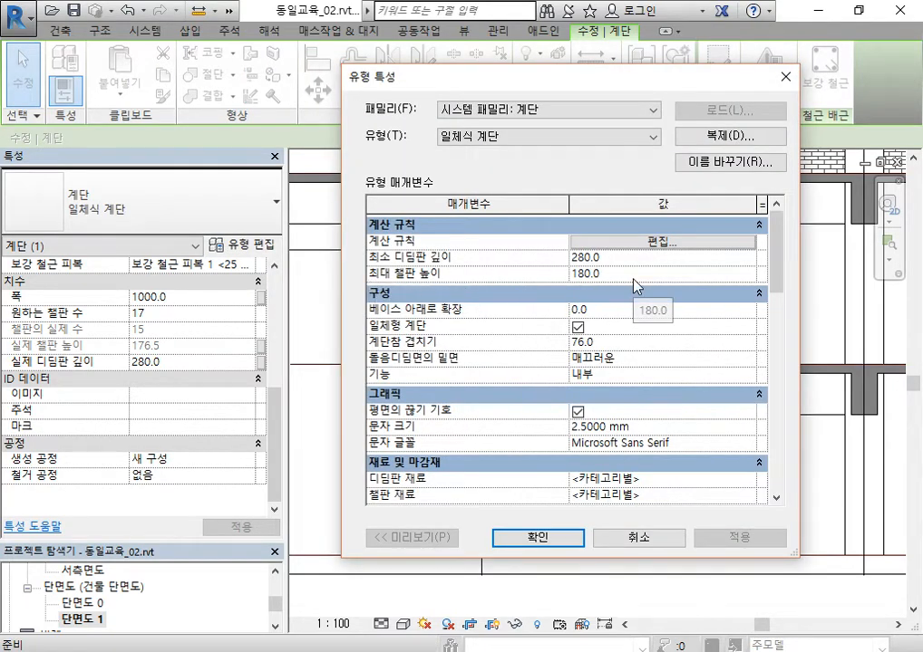
left_click(631, 275)
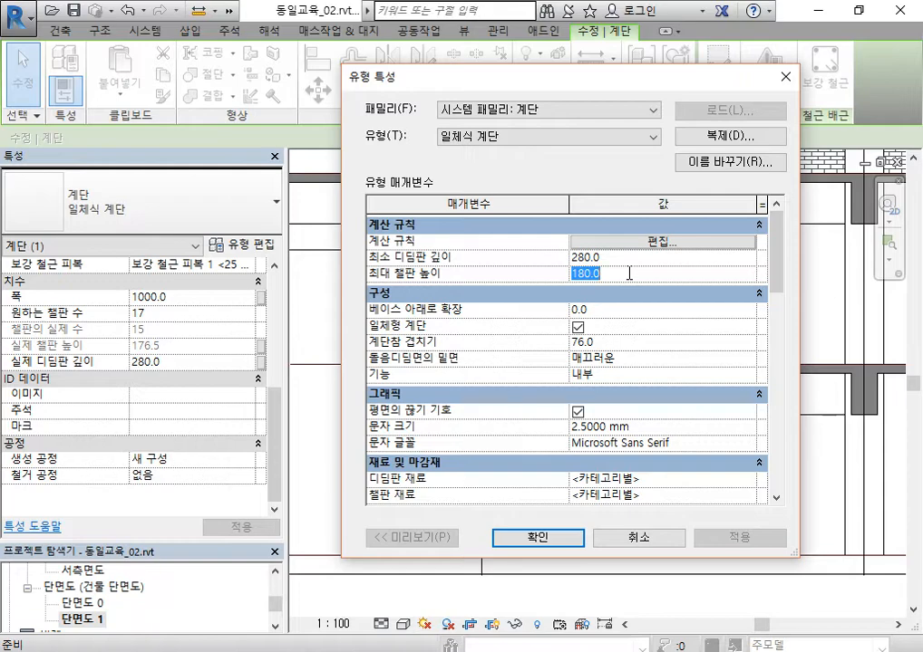
type("20")
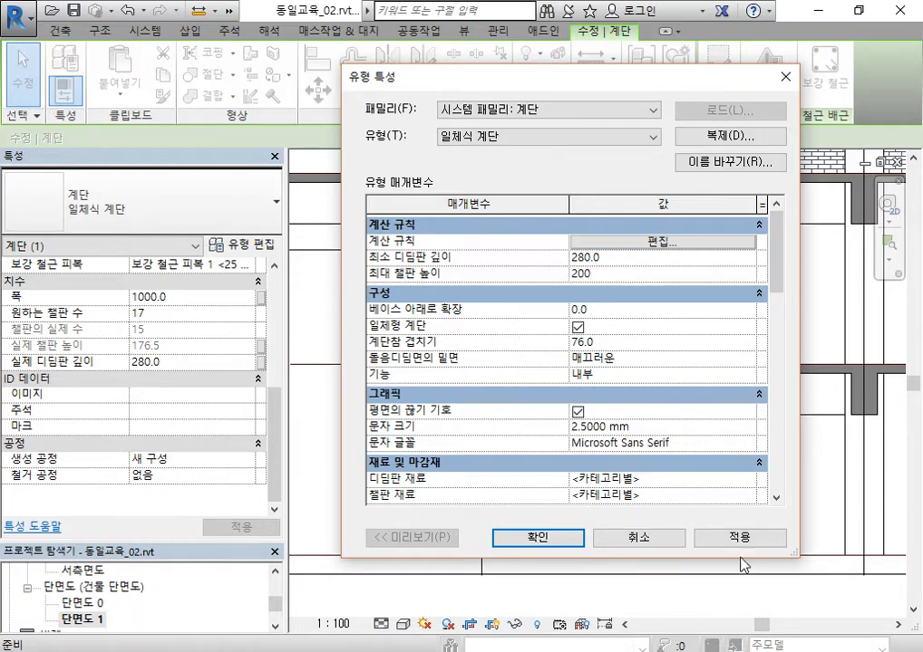
left_click(558, 542)
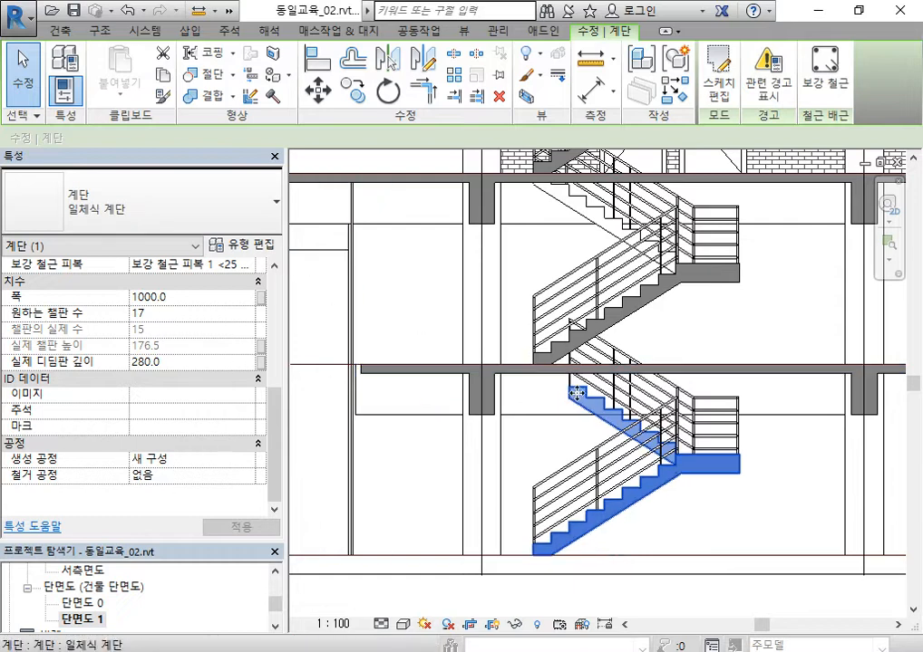
Step: Set the selected stair's desired number of risers to 15 and apply the change
left_click(175, 313)
type("15")
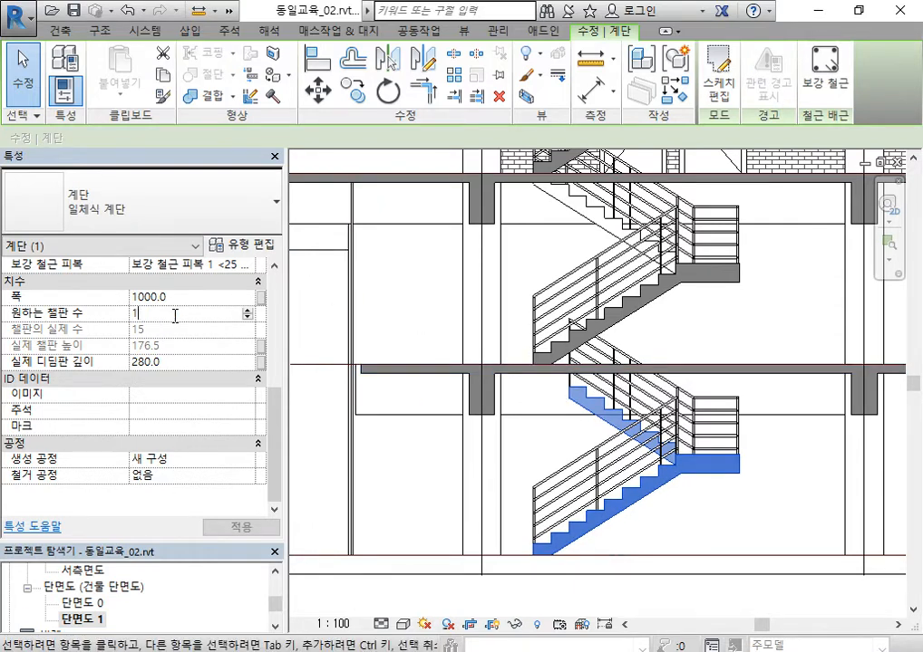
left_click(175, 363)
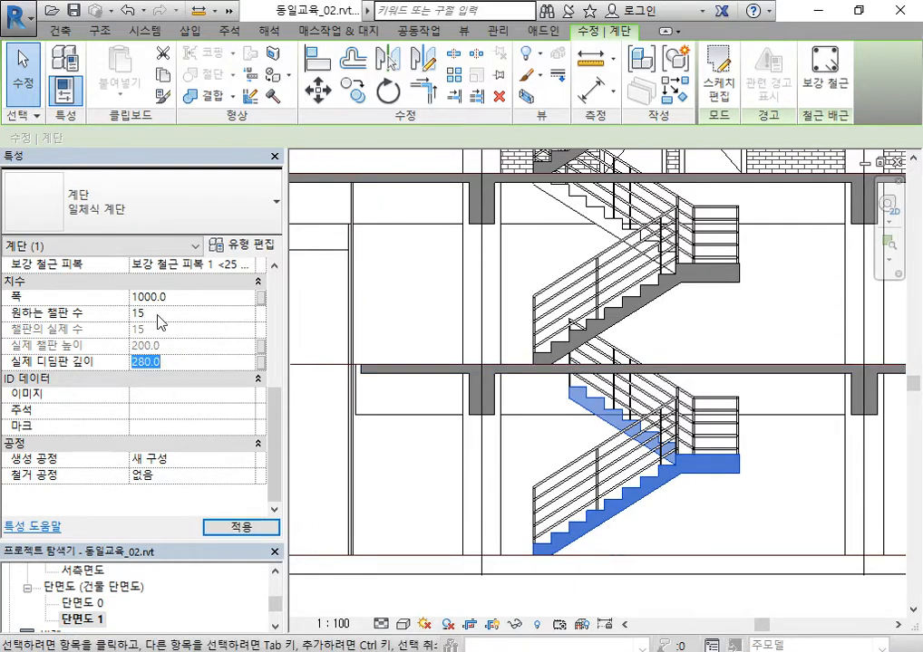
key("shift+Tab")
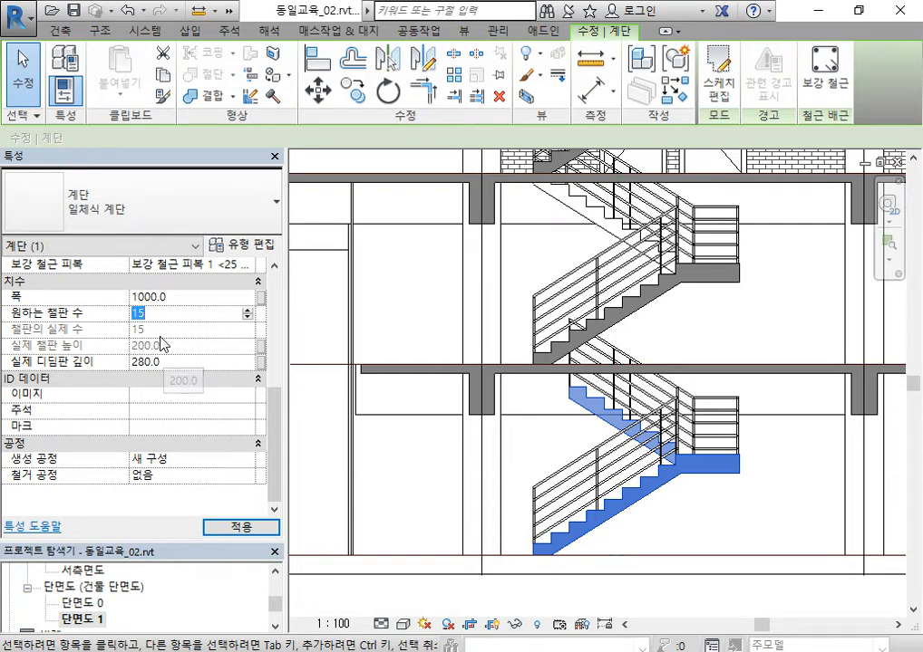
left_click(267, 526)
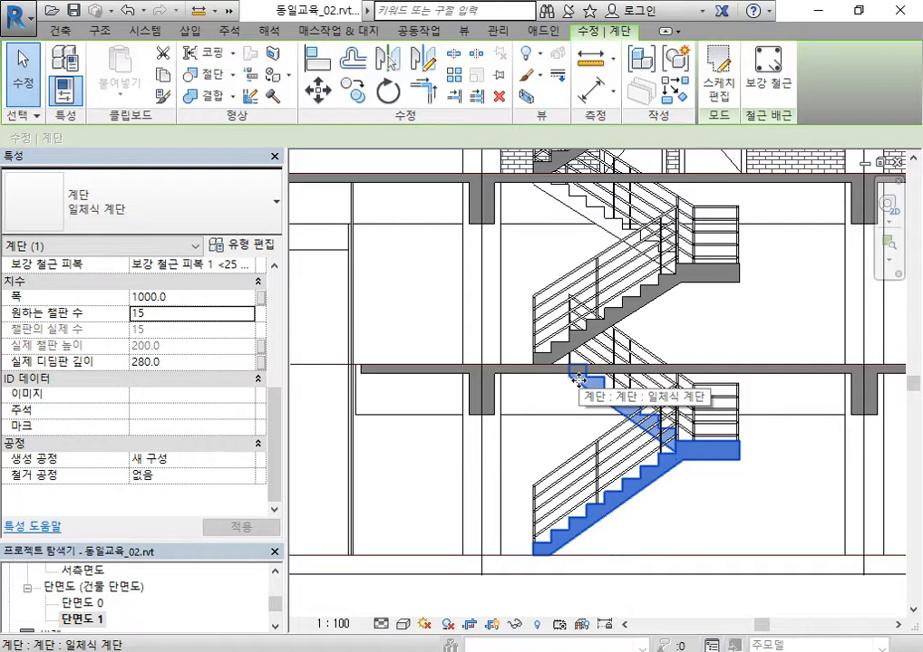
Step: Set the maximum riser height to 180 in the selected stair's type properties and accept the change
left_click(238, 245)
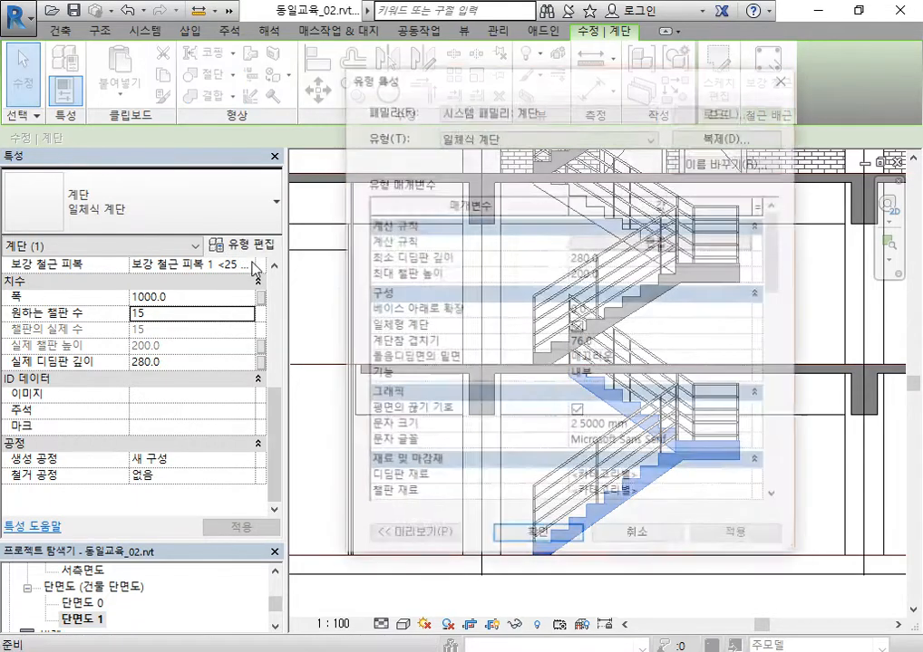
left_click(640, 275)
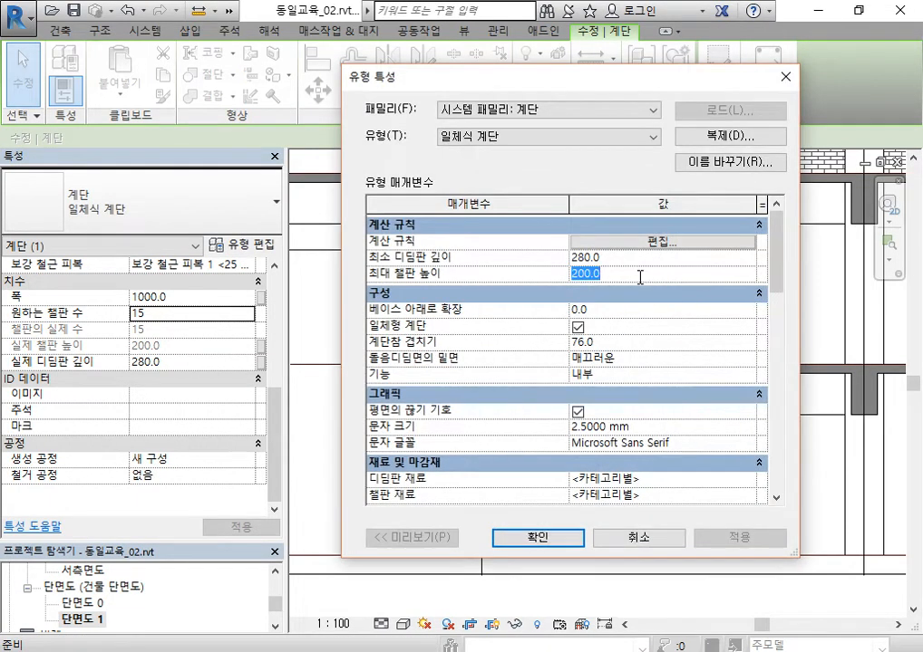
type("180")
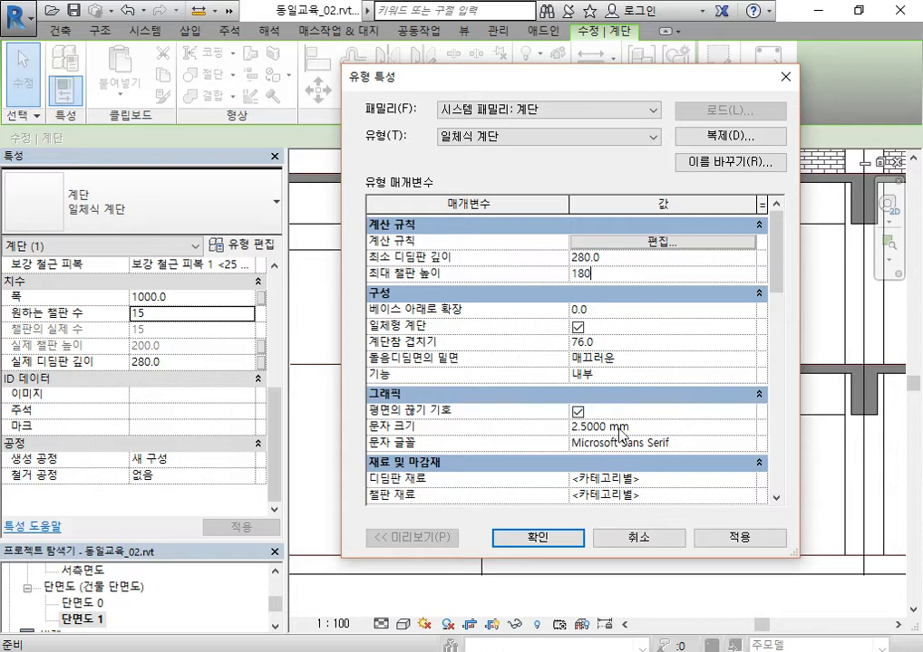
left_click(548, 539)
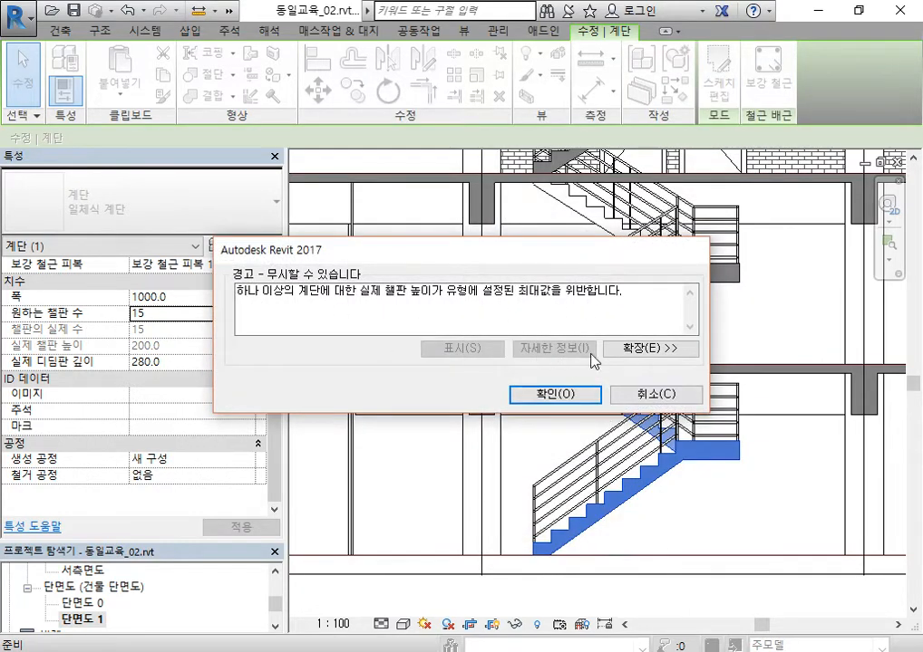
left_click(558, 396)
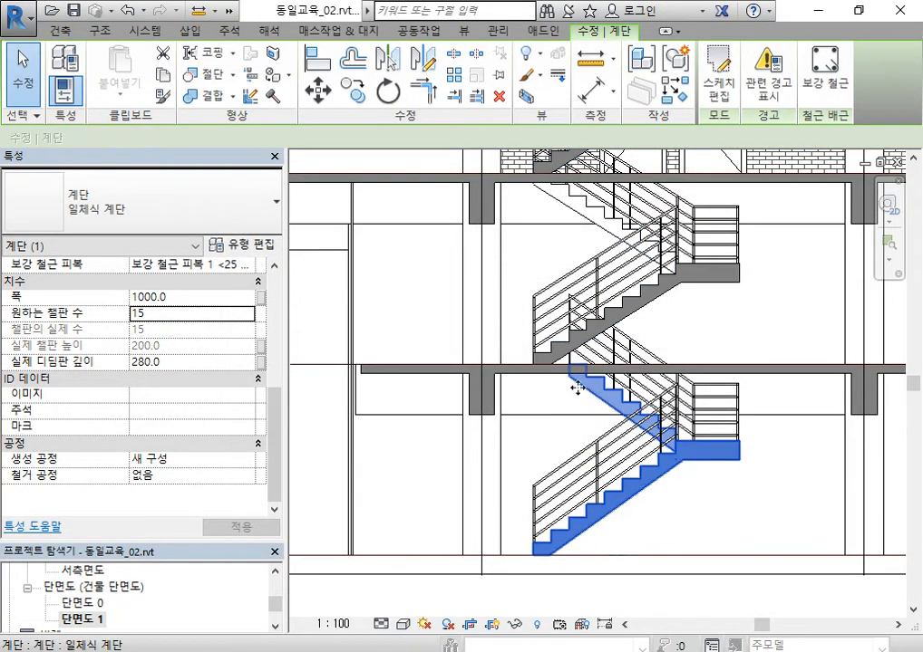
Step: Set the selected stair's desired number of risers to 17 and apply the change
left_click(193, 322)
type("17")
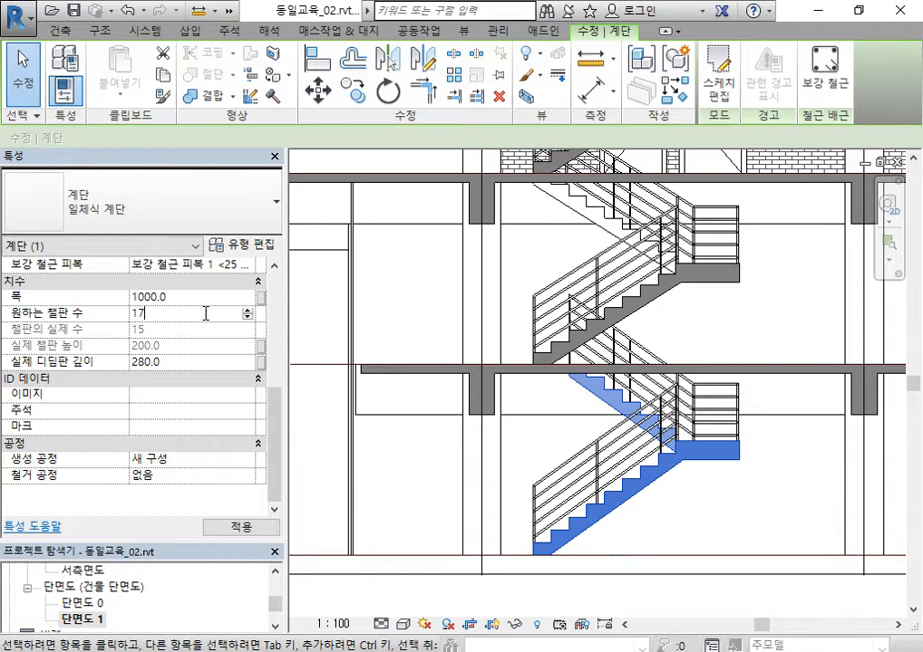
left_click(241, 527)
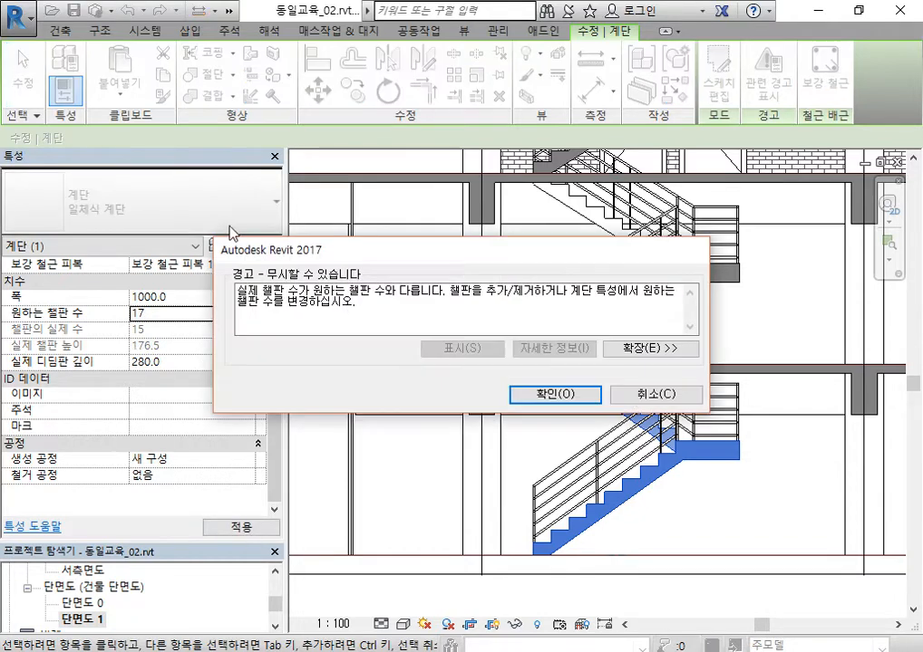
left_click(522, 400)
Step: Check the maximum riser height in the selected stair's type properties, then deselect the stair
left_click(238, 244)
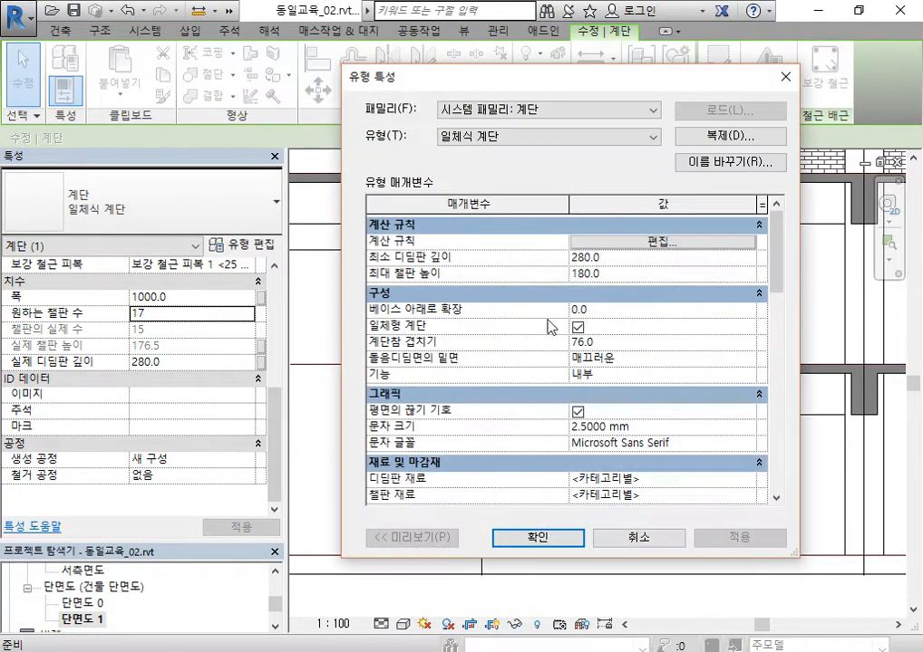
left_click(634, 273)
left_click(530, 537)
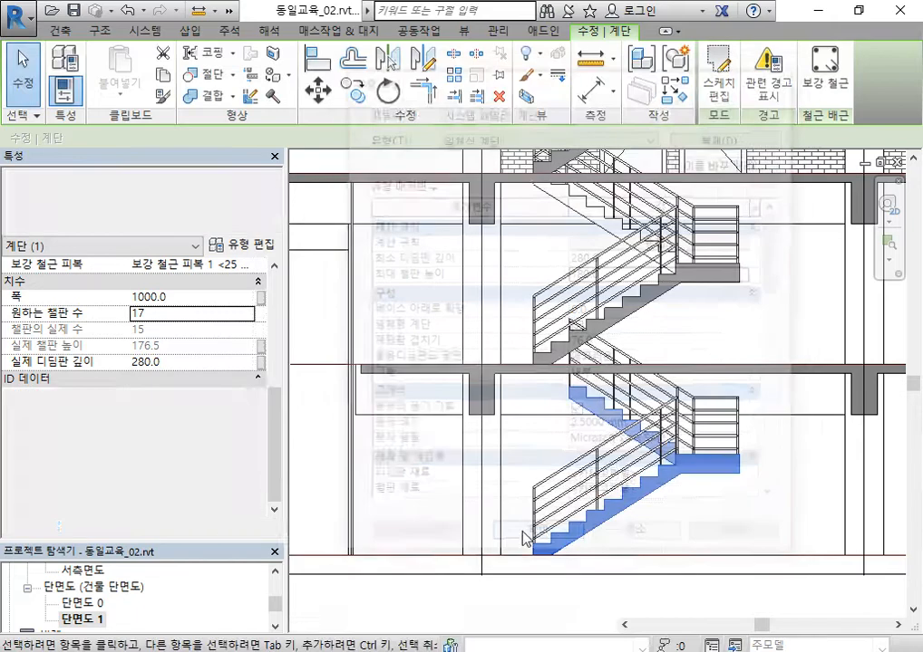
left_click(412, 512)
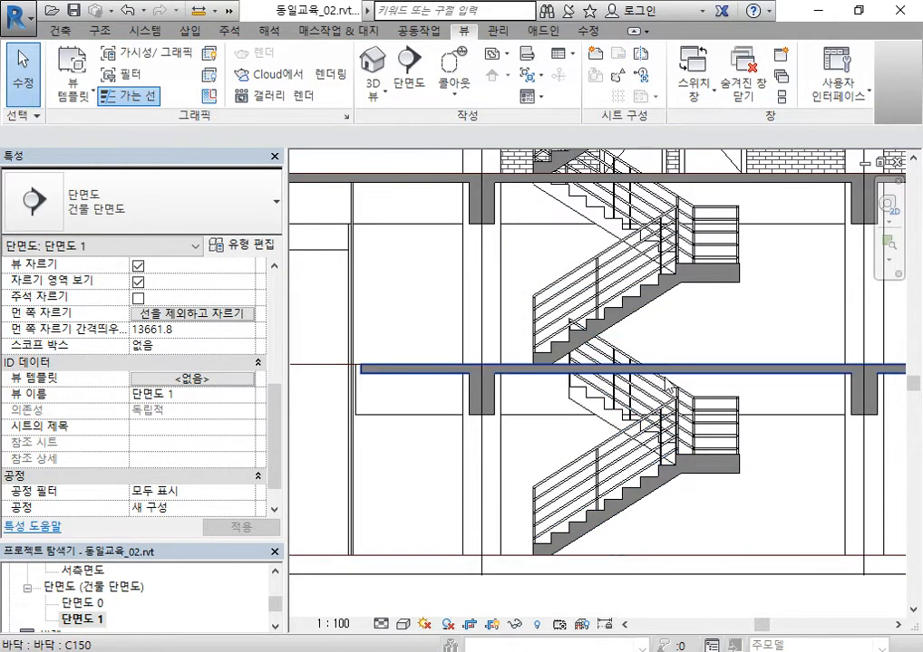
left_click(245, 245)
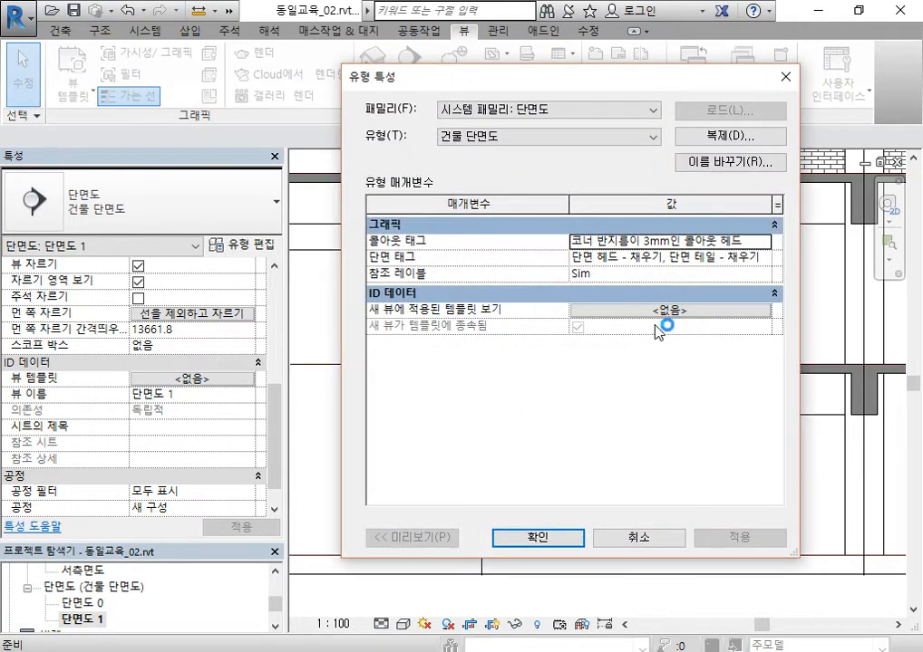
left_click(639, 536)
left_click(253, 250)
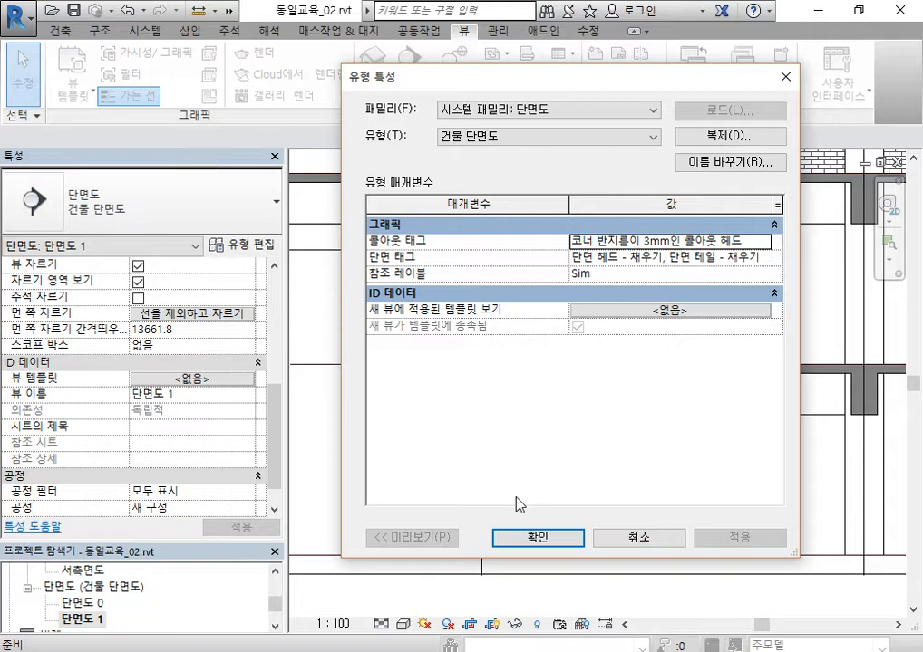
left_click(639, 537)
left_click(252, 246)
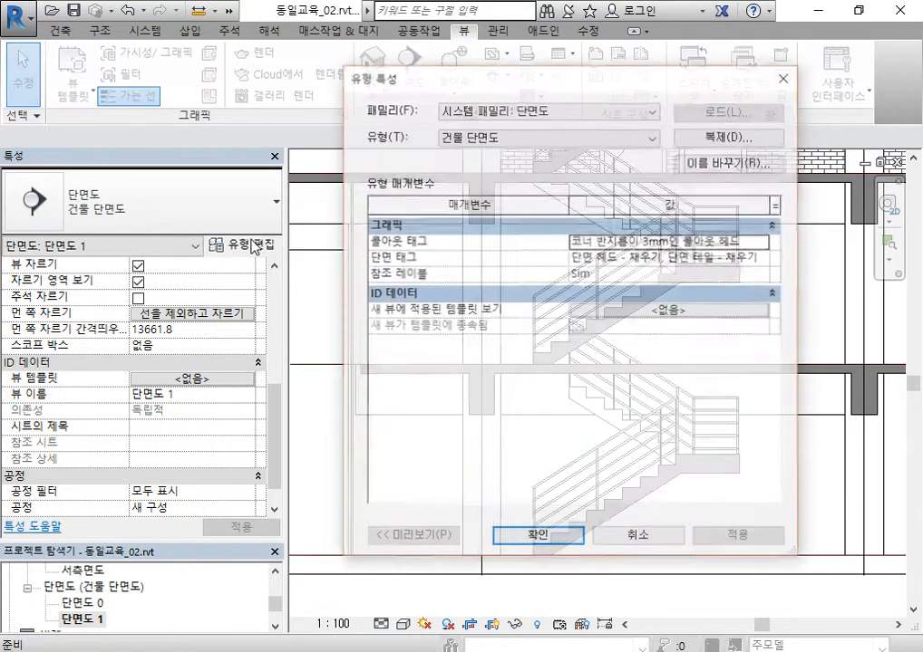
left_click(640, 535)
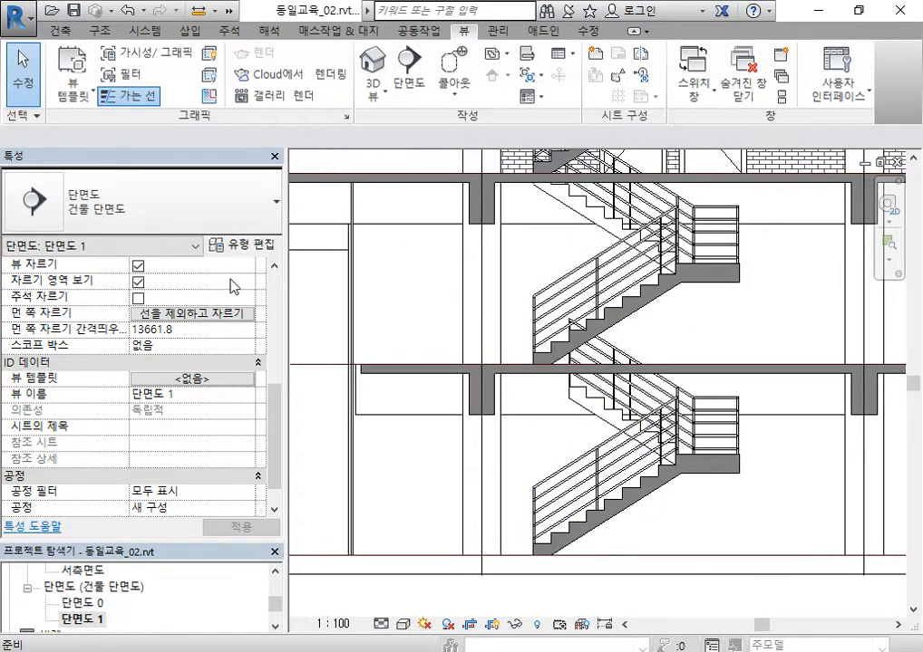
Step: Select the lowest stair in the section and review the calculation rules of its type without changing them
left_click(598, 517)
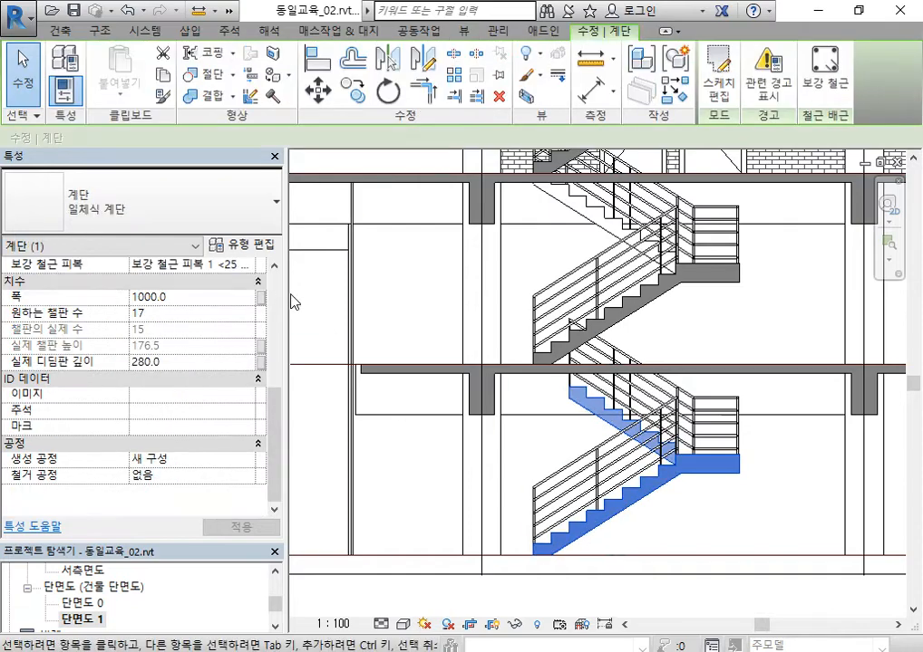
left_click(253, 246)
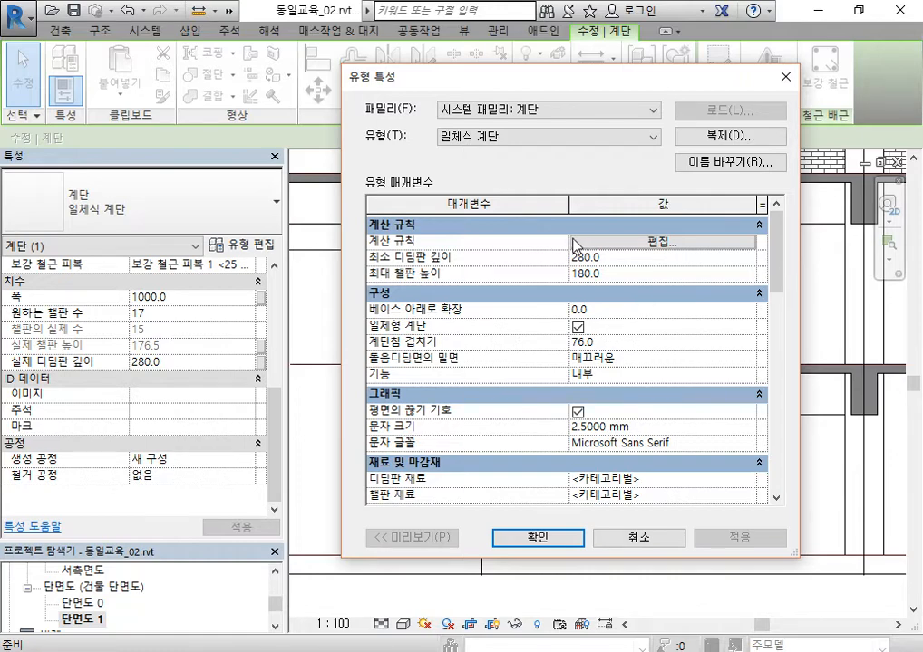
left_click(640, 538)
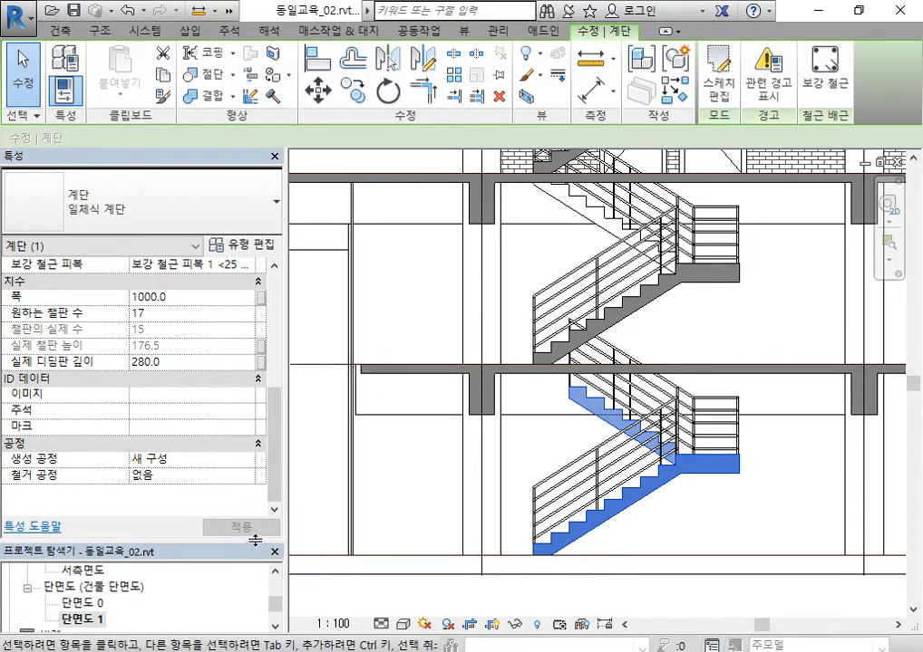
Step: Enlarge the project browser and open the 1층 평면도 floor plan
left_click_drag(255, 541, 263, 418)
left_click(277, 488)
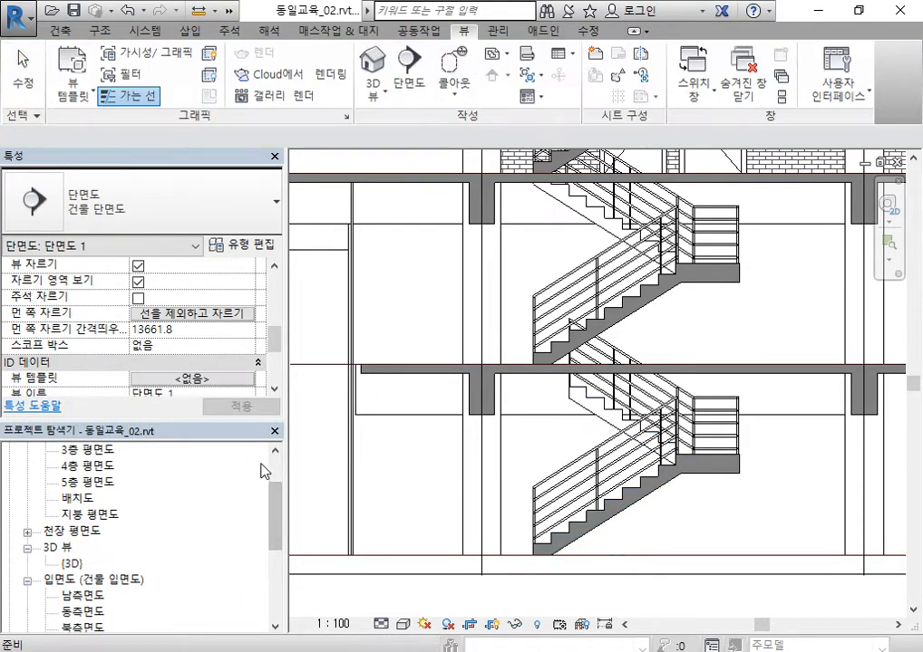
left_click_drag(282, 500, 289, 441)
double_click(103, 485)
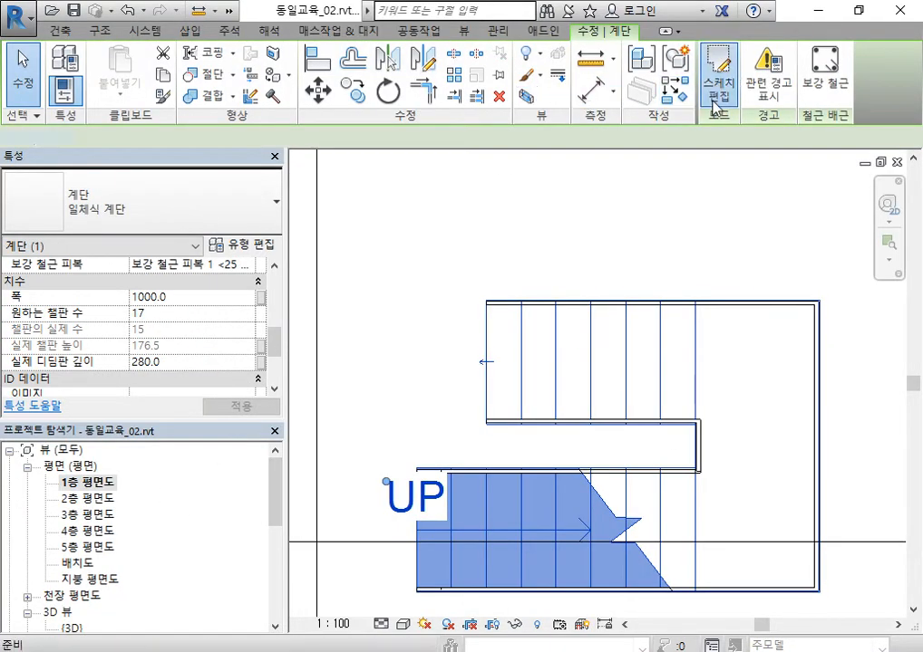
Step: Edit the stair sketch to extend the upper flight by two risers and finish the sketch
left_click(718, 81)
left_click(523, 392)
left_click_drag(488, 362, 416, 362)
left_click(459, 269)
left_click(690, 91)
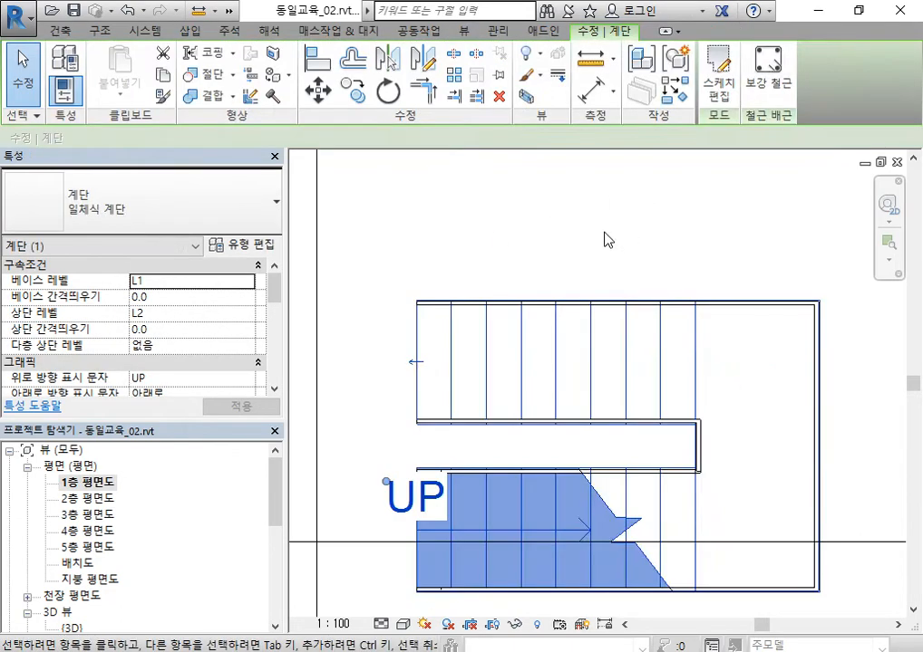
Step: Flip the stair's inner 900mm 파이프 railing to the stairwell side and back again
left_click(603, 222)
scroll(604, 222, "up", 2)
scroll(632, 295, "down", 2)
scroll(641, 379, "up", 4)
scroll(635, 372, "up", 2)
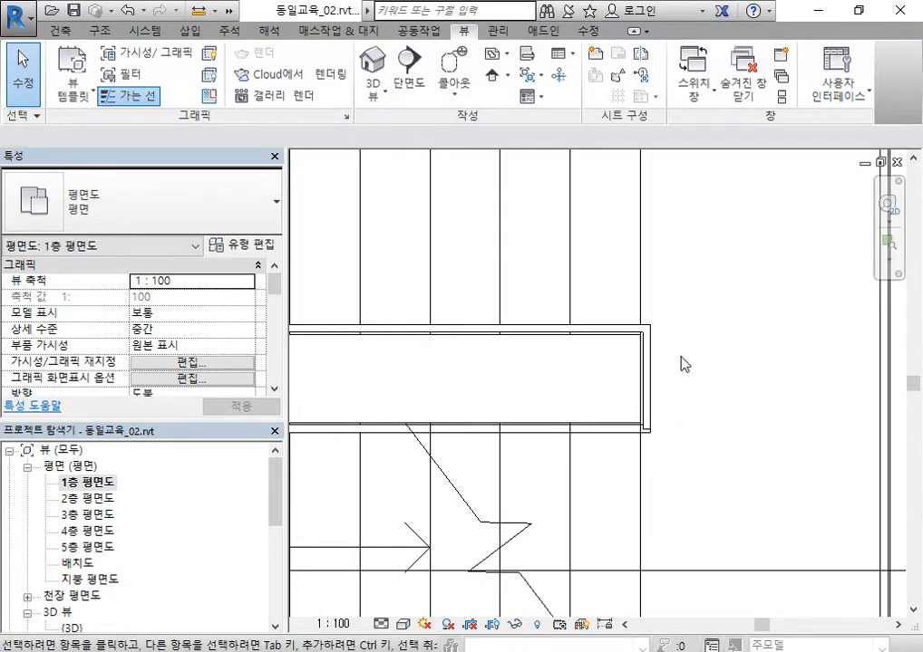
left_click(597, 383)
scroll(461, 414, "up", 2)
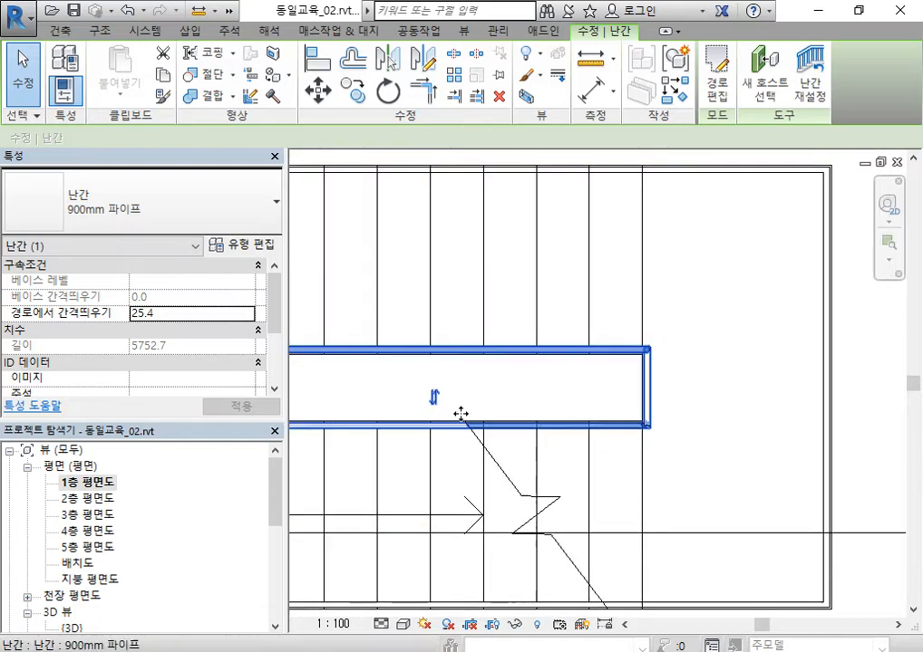
left_click(415, 386)
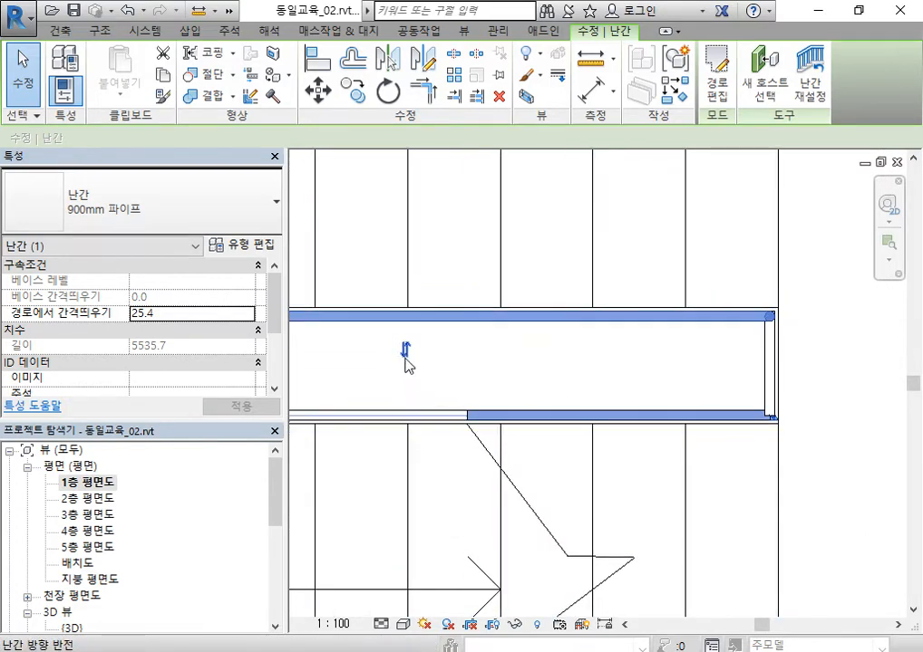
left_click(409, 354)
left_click(416, 384)
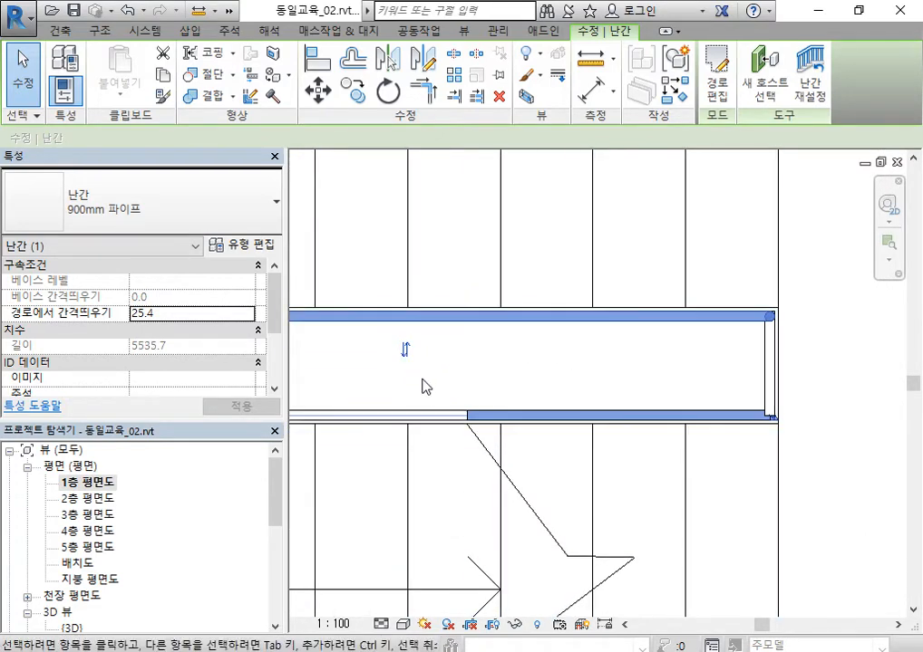
key("space")
Step: Flip the outer 900mm 파이프 railing to the outside of the stair's perimeter
scroll(449, 380, "down", 3)
left_click(641, 355)
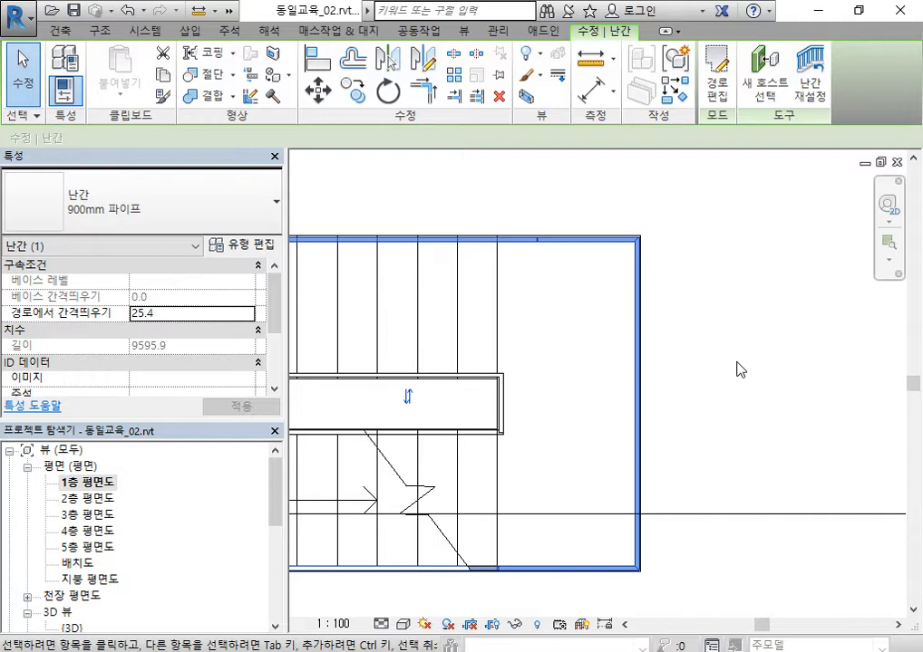
left_click(409, 396)
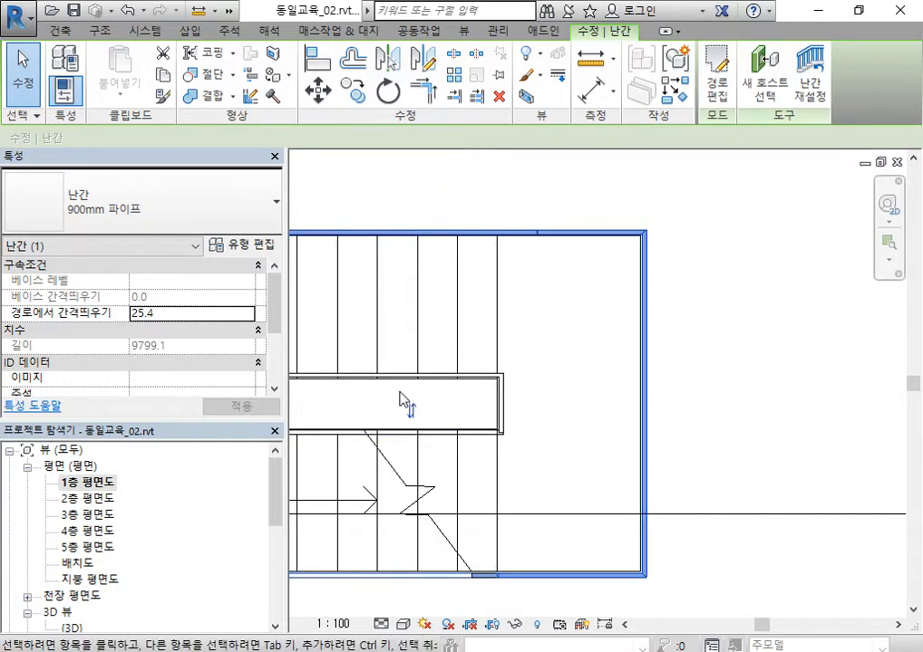
left_click(413, 414)
left_click(411, 400)
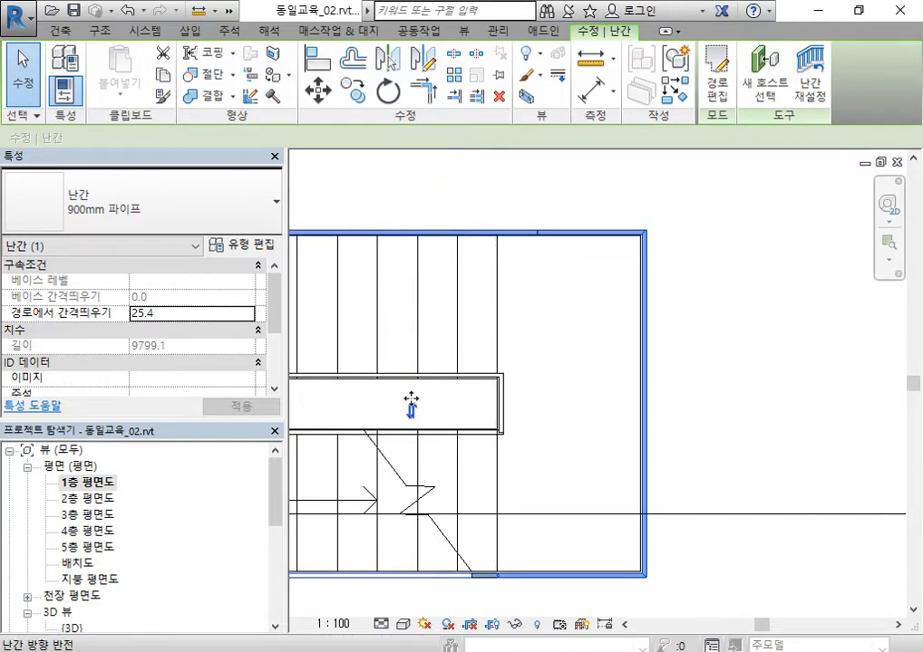
left_click(411, 399)
left_click(412, 396)
left_click(730, 341)
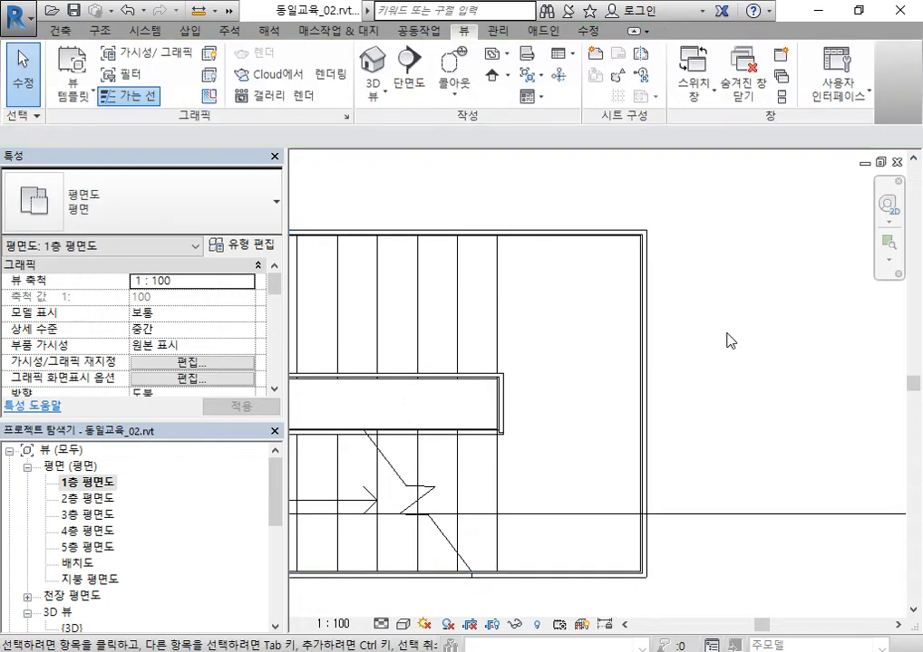
Step: Open the building section 단면도 1 and examine the lowest stair and its railings against the floors above
scroll(731, 341, "down", 3)
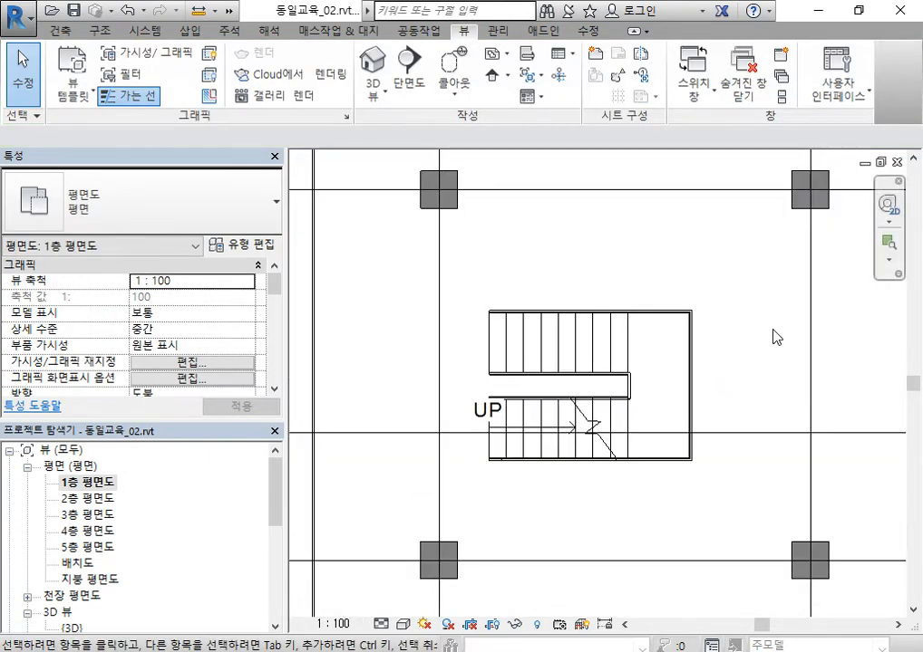
scroll(773, 337, "down", 2)
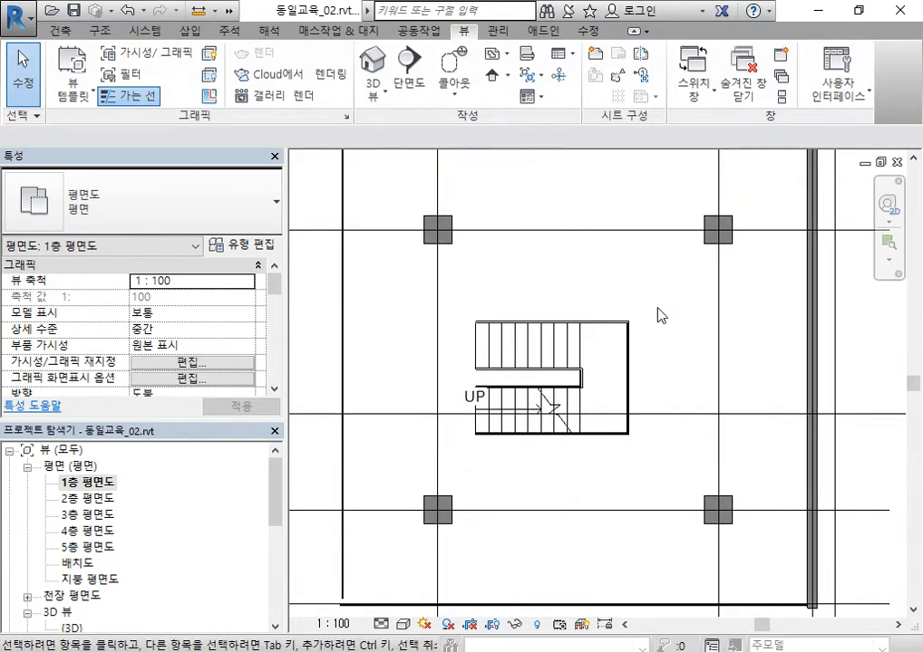
scroll(265, 591, "down", 5)
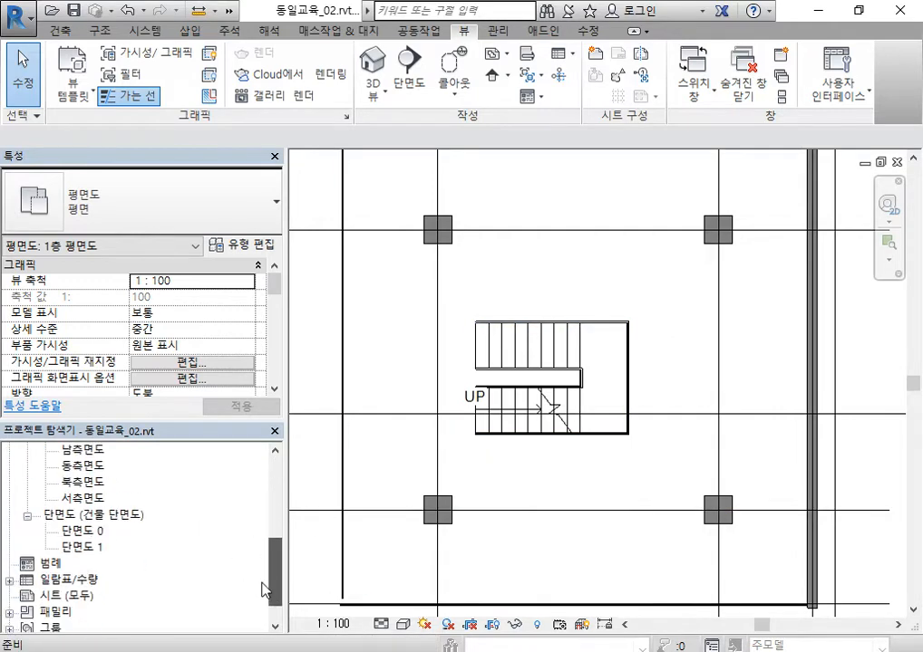
double_click(90, 548)
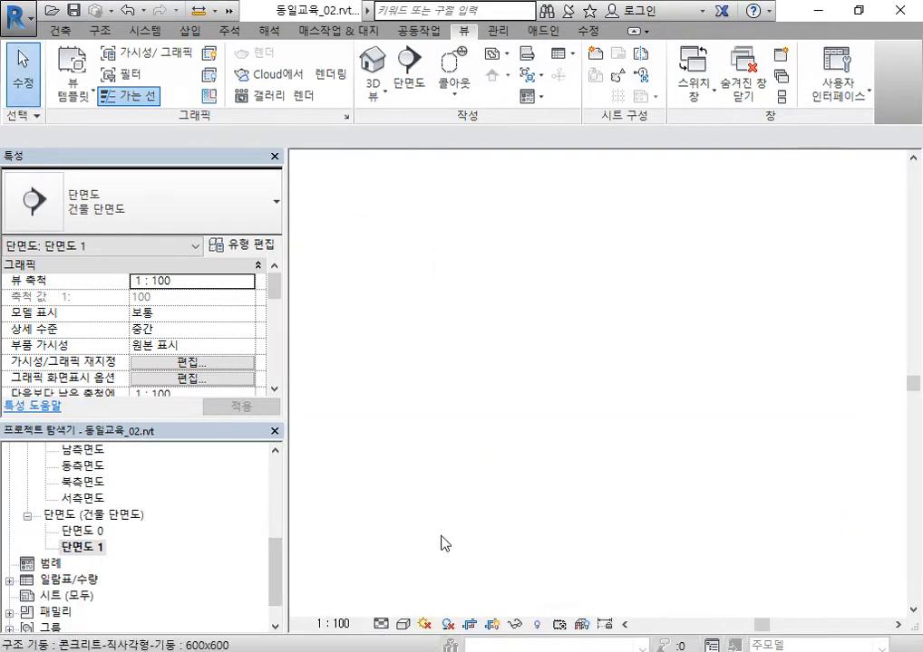
scroll(632, 435, "down", 5)
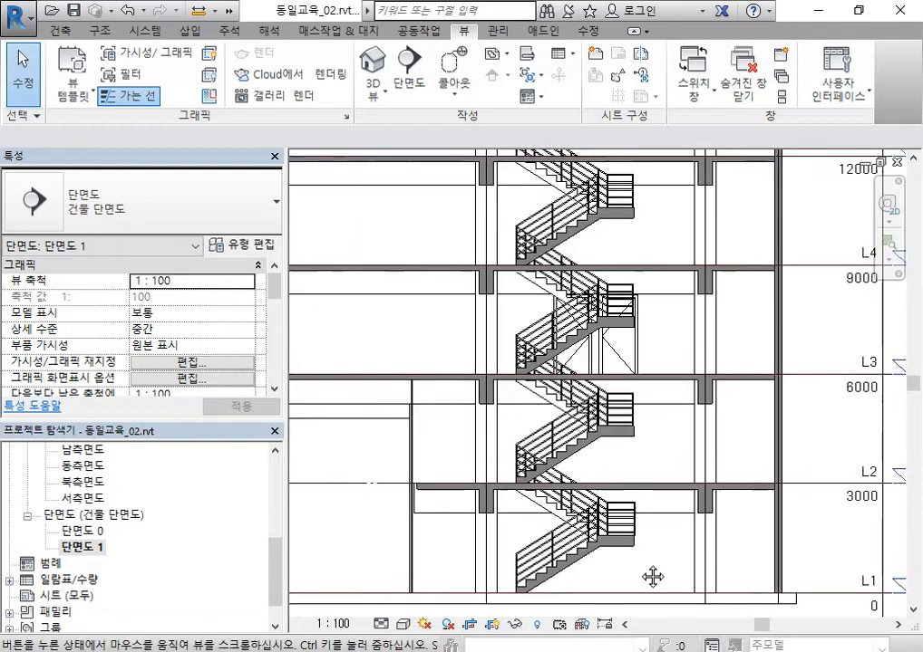
scroll(645, 501, "down", 2)
middle_click_drag(661, 468, 691, 486)
scroll(639, 470, "up", 4)
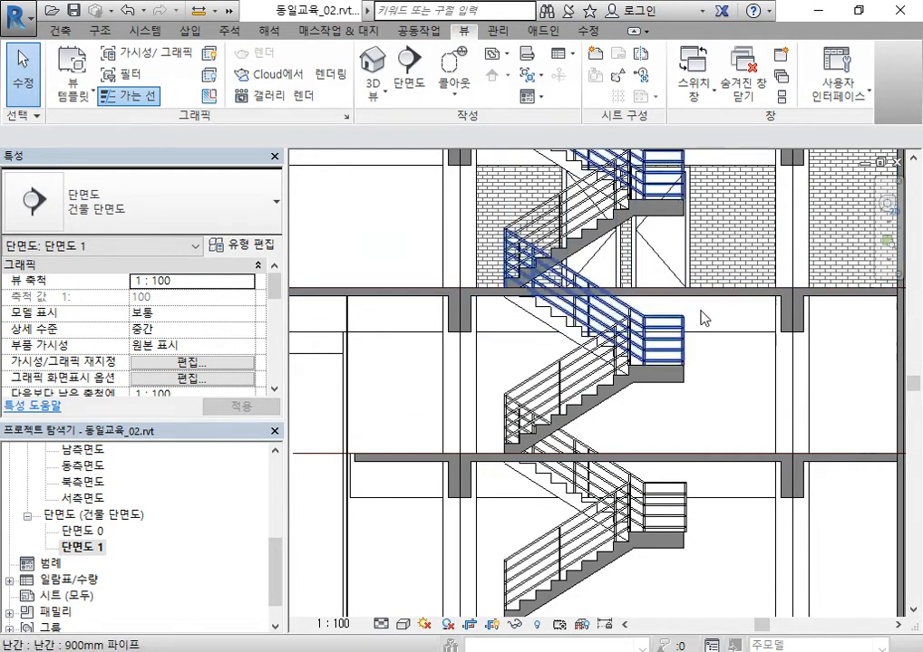
left_click(711, 458)
Step: In 2층 평면도, cut a rectangular opening about 3280 × 2432 mm around the stair in the L2 C150 floor, without attaching walls
left_click(277, 514)
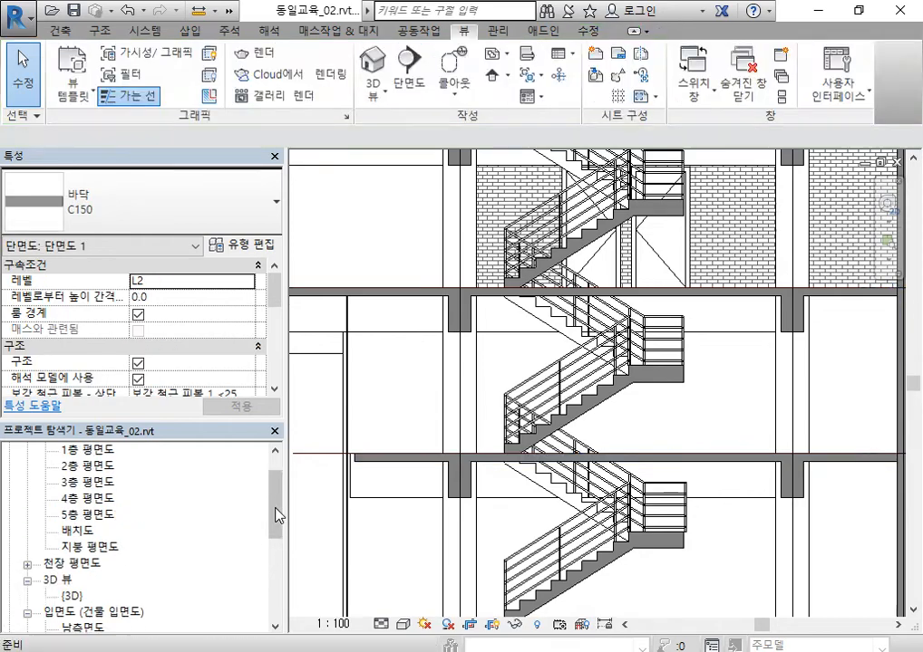
double_click(87, 466)
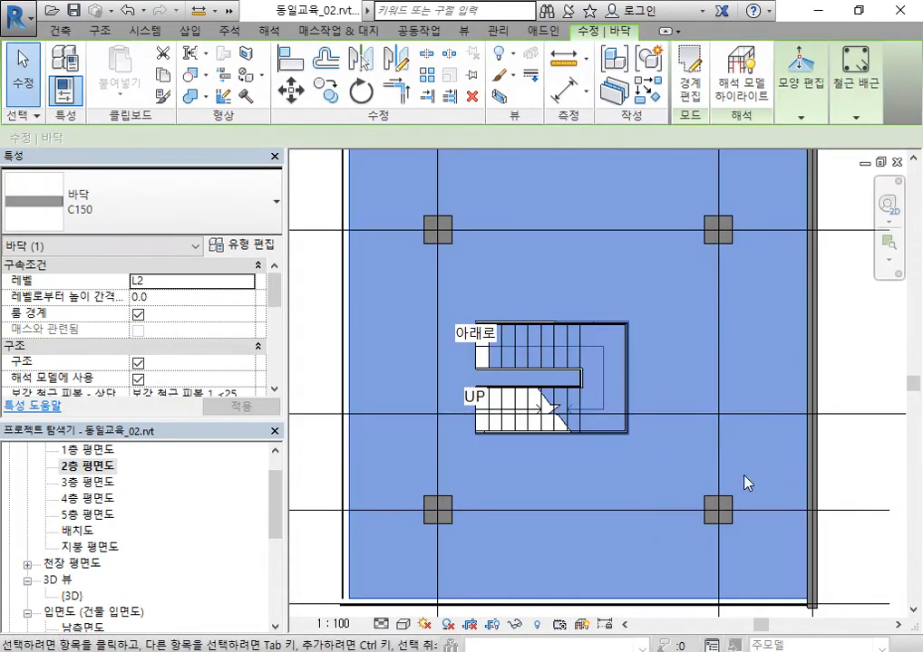
left_click(690, 84)
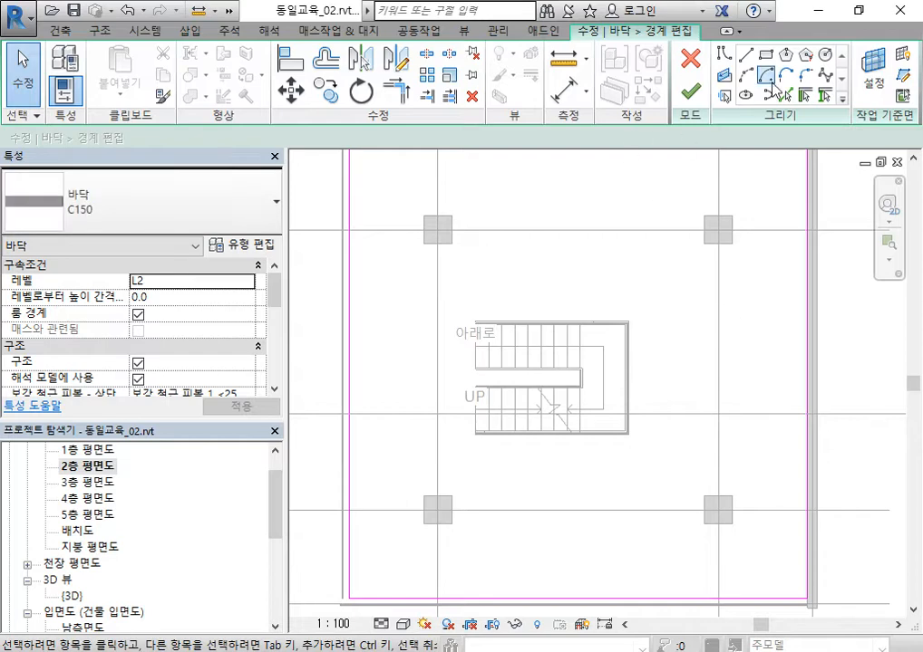
left_click(769, 57)
scroll(504, 321, "up", 3)
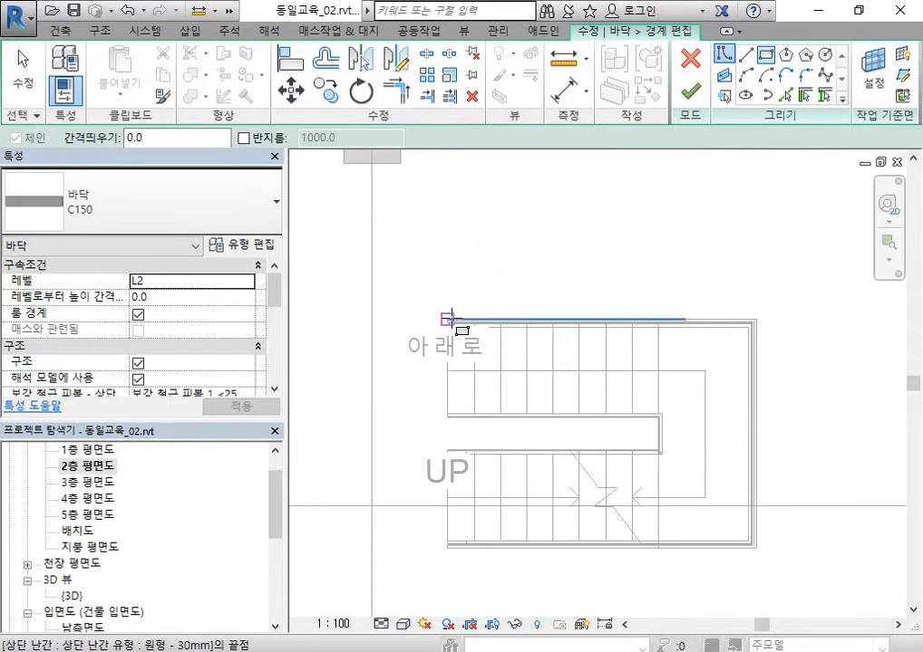
left_click(448, 321)
left_click(606, 385)
left_click(756, 548)
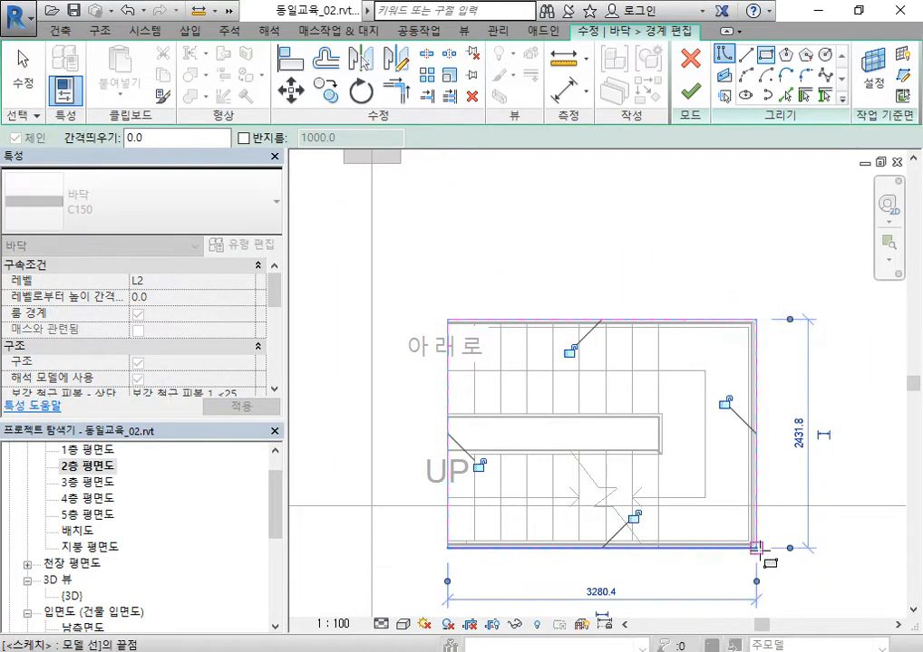
left_click(690, 91)
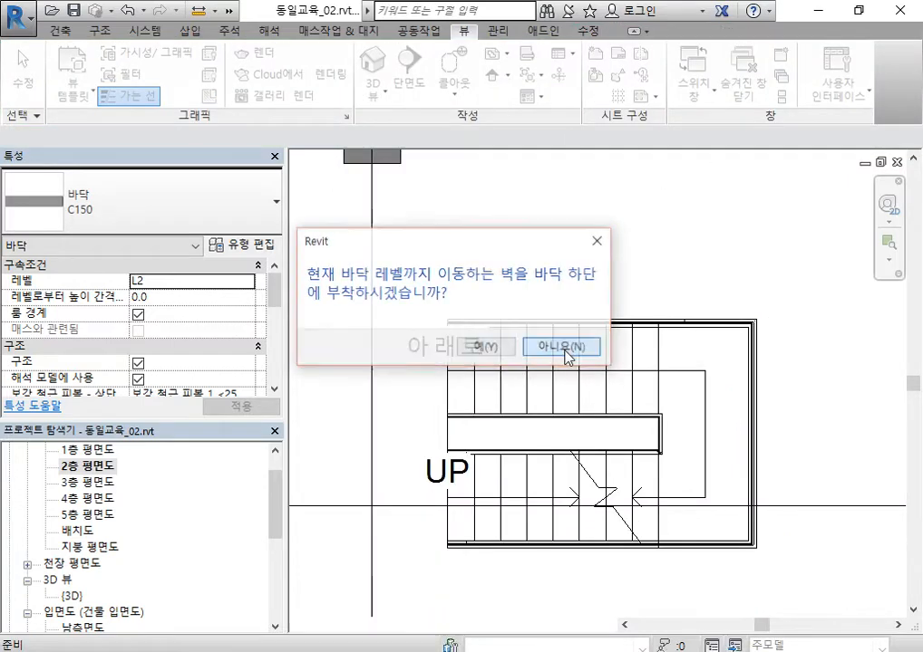
left_click(564, 348)
key("Escape")
Step: Go to section 단면도 1 from its section line and examine the L2 floor opening along the stair
left_click(393, 507)
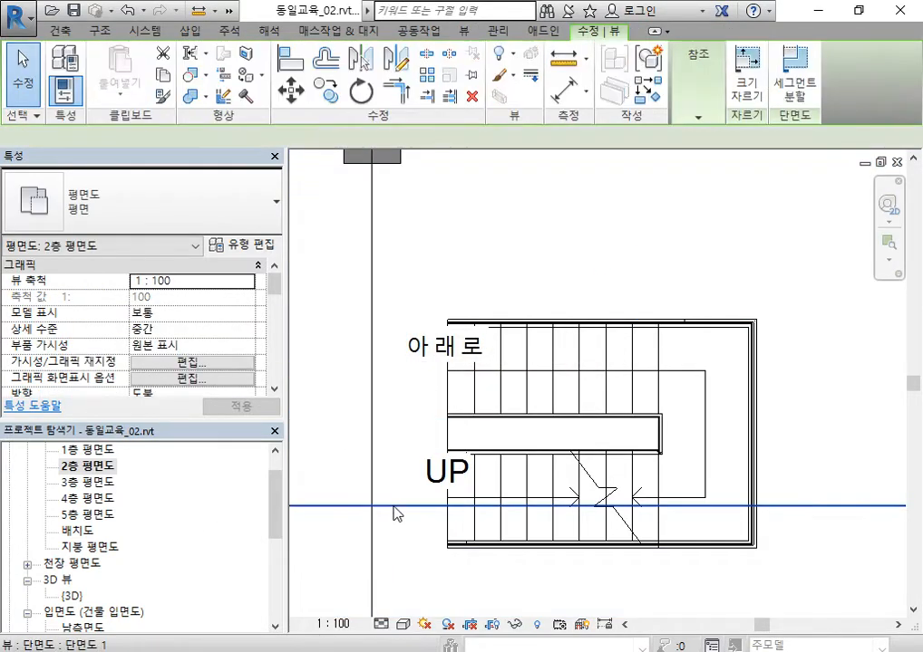
right_click(423, 510)
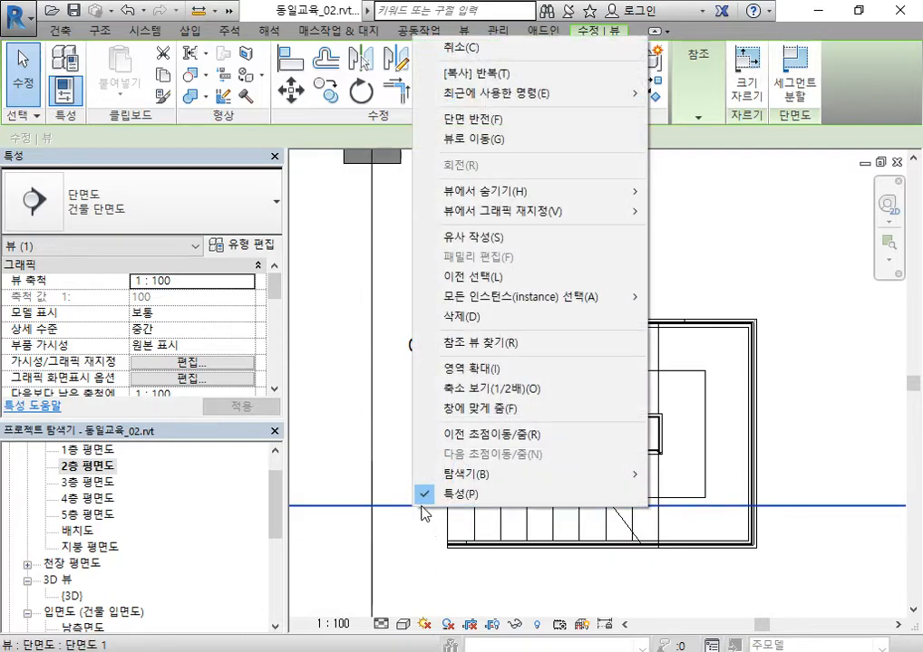
left_click(527, 140)
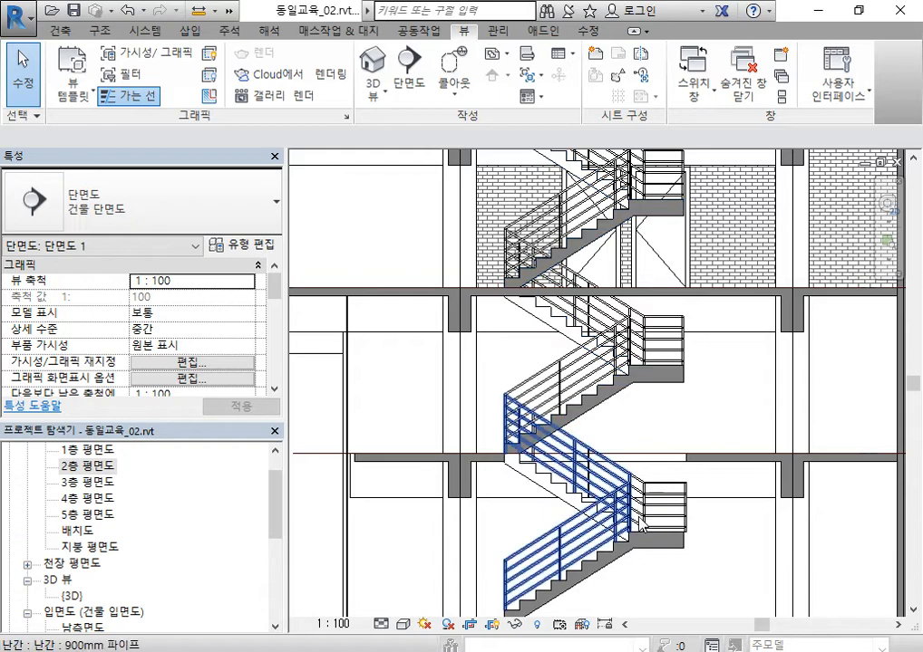
scroll(652, 423, "down", 2)
middle_click_drag(652, 423, 673, 494)
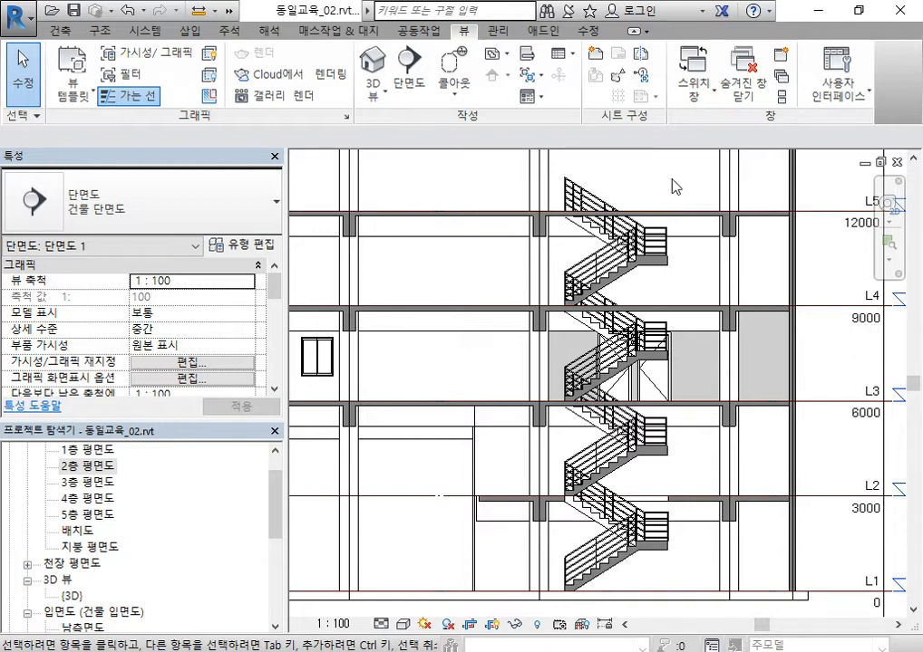
Step: Try to remove the stair opening from the L2 floor's boundary, declining to attach the walls to the floor
double_click(690, 508)
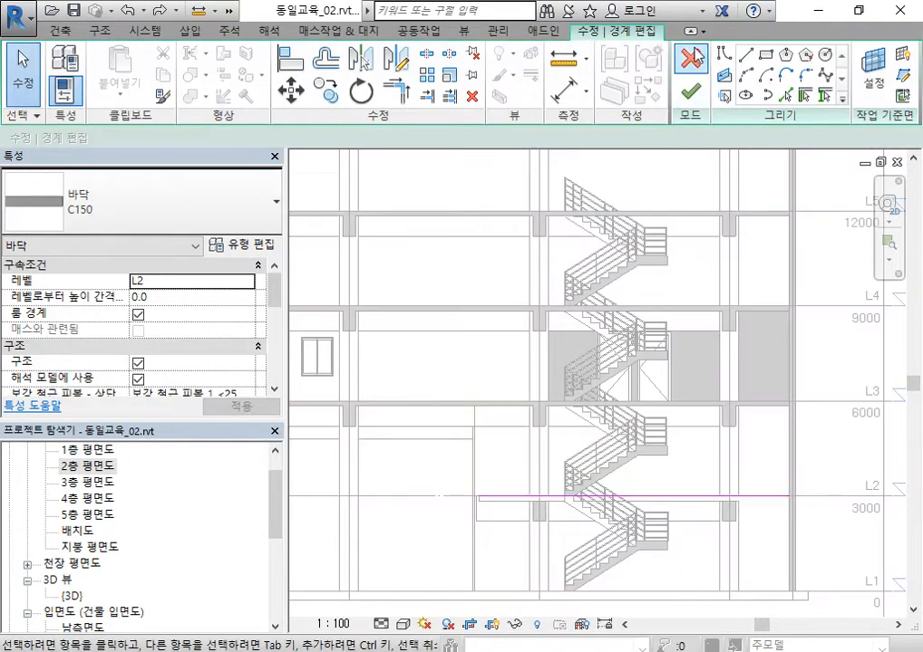
key("ctrl+z")
left_click(541, 352)
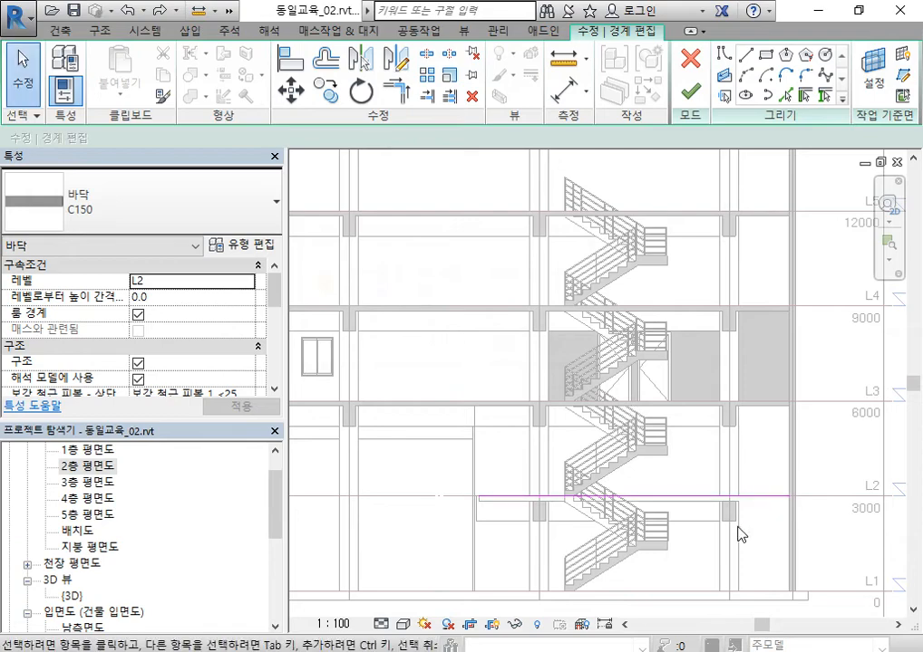
left_click(691, 91)
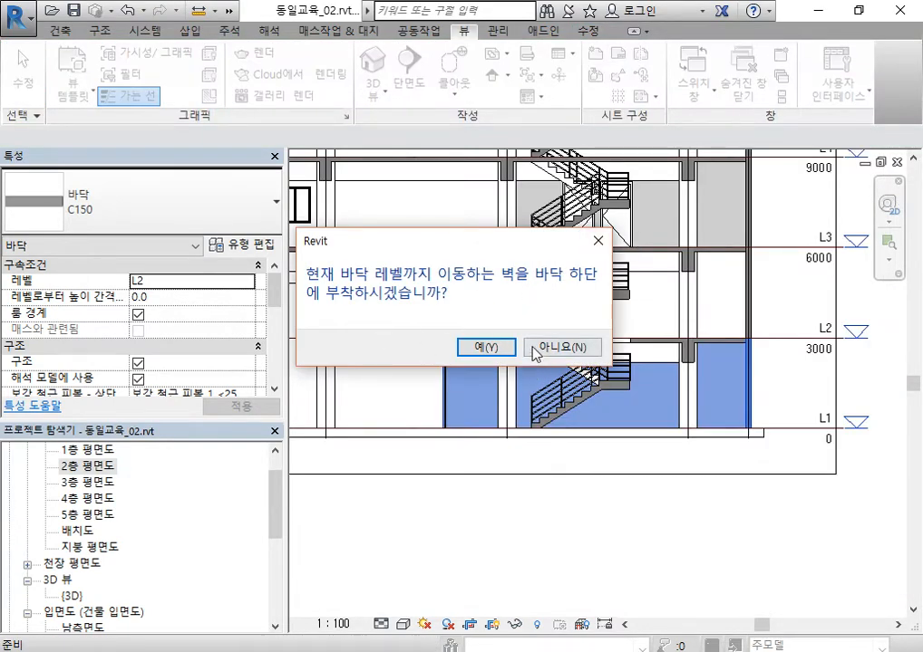
left_click(535, 350)
middle_click_drag(649, 429, 648, 552)
left_click(813, 433)
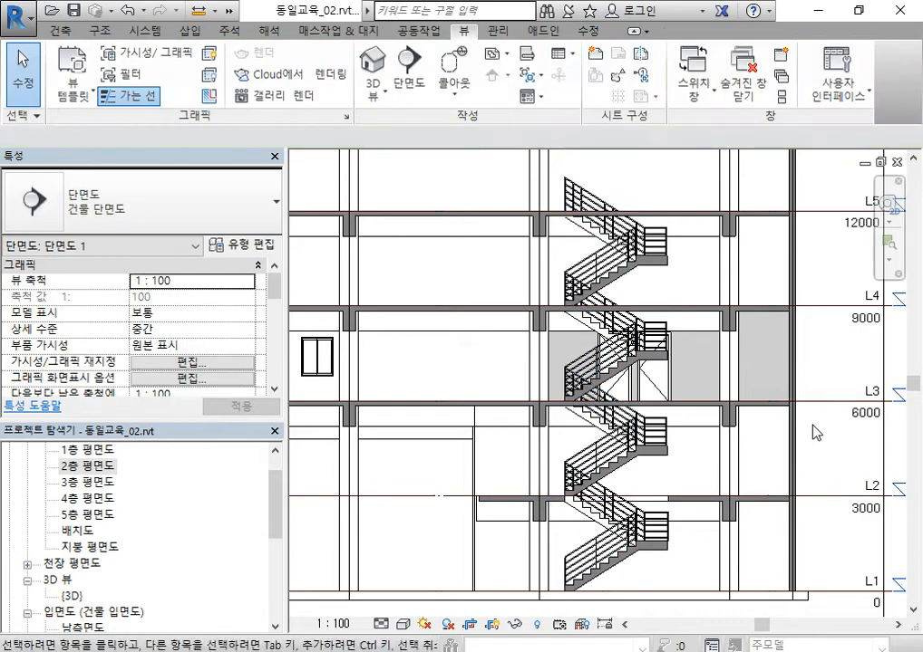
Step: Undo the rectangular stair opening in the L2 floor
left_click(680, 499)
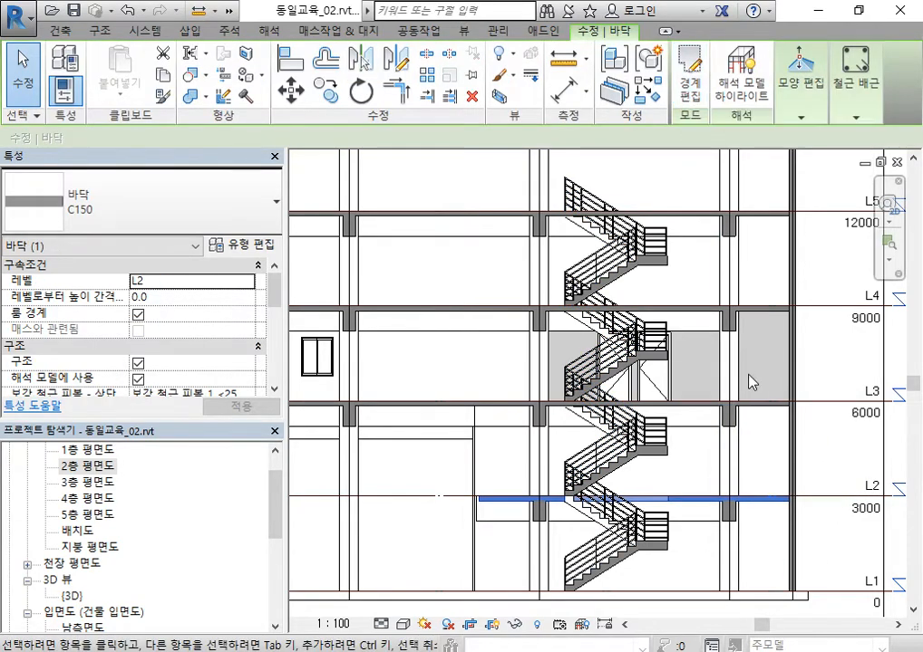
double_click(785, 499)
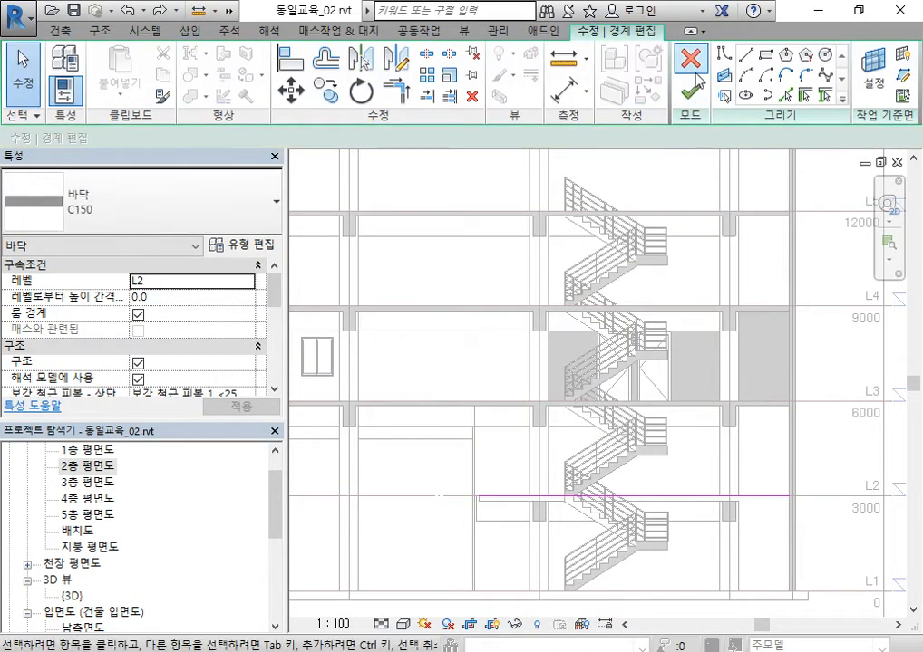
key("ctrl+z")
left_click(472, 349)
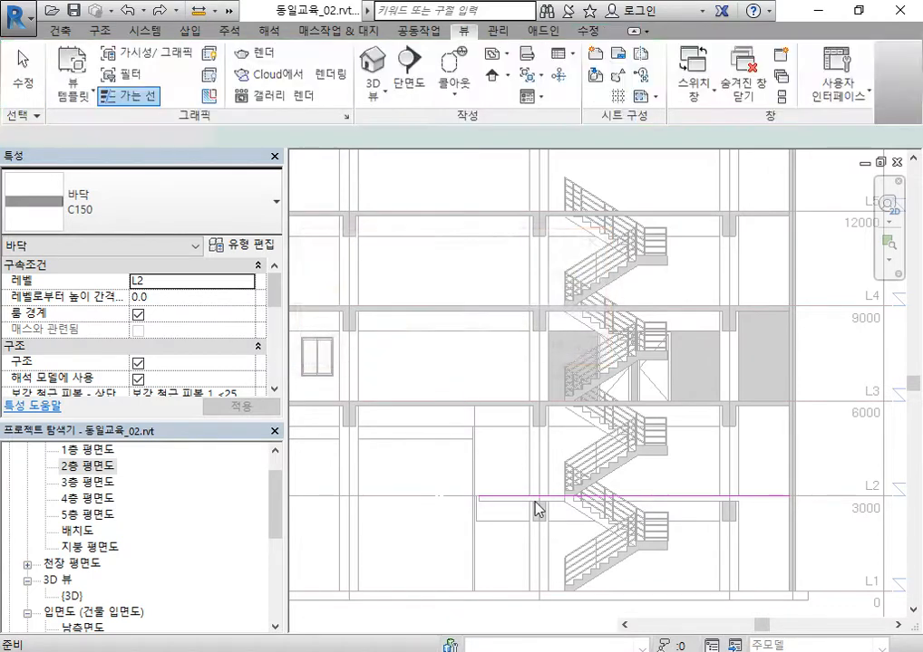
left_click(392, 550)
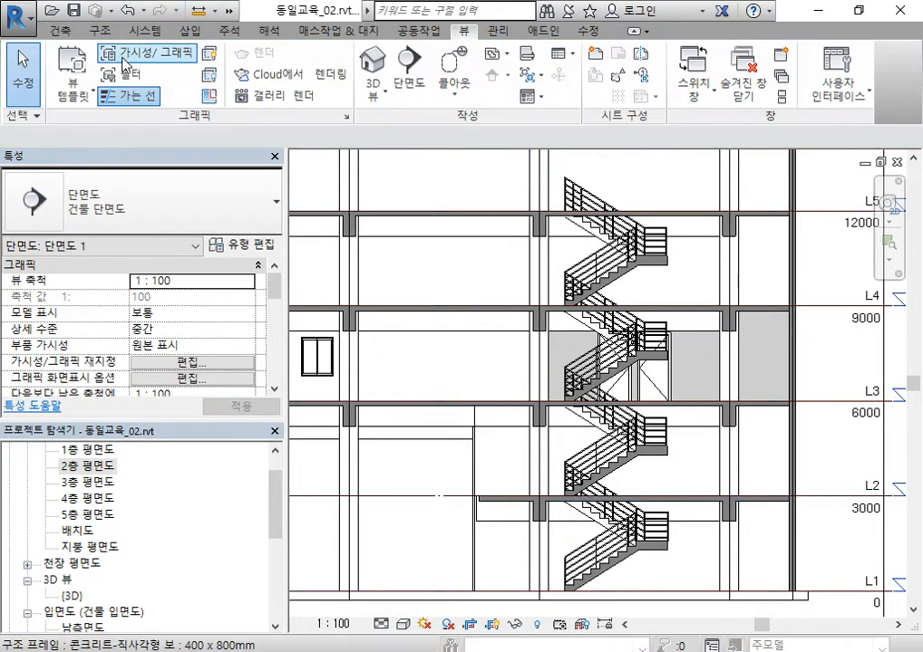
Step: Create a shaft opening in 1층 평면도 from a rectangle about 3280 × 2432 mm around the stair's outer edges
left_click(57, 33)
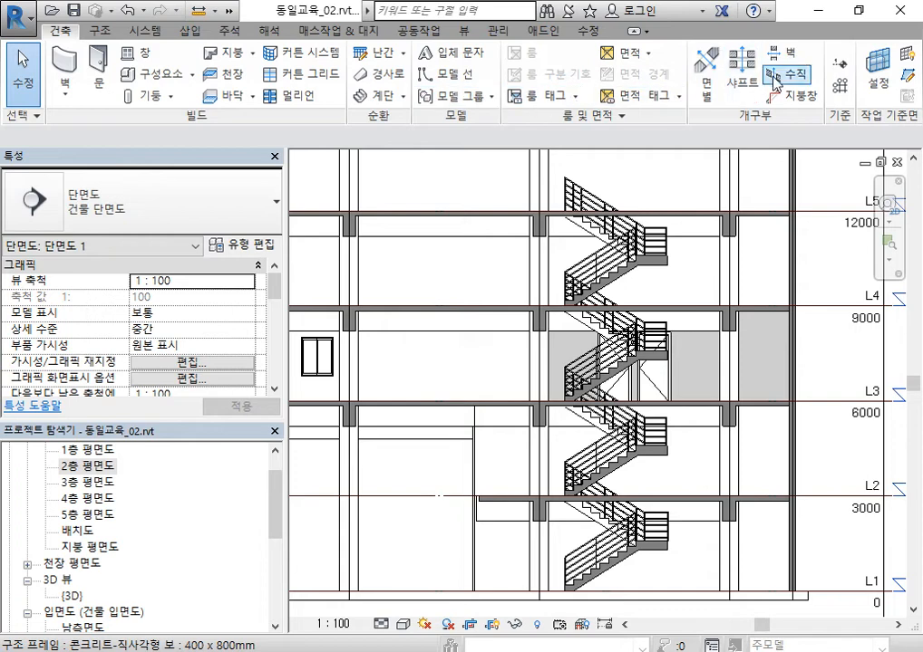
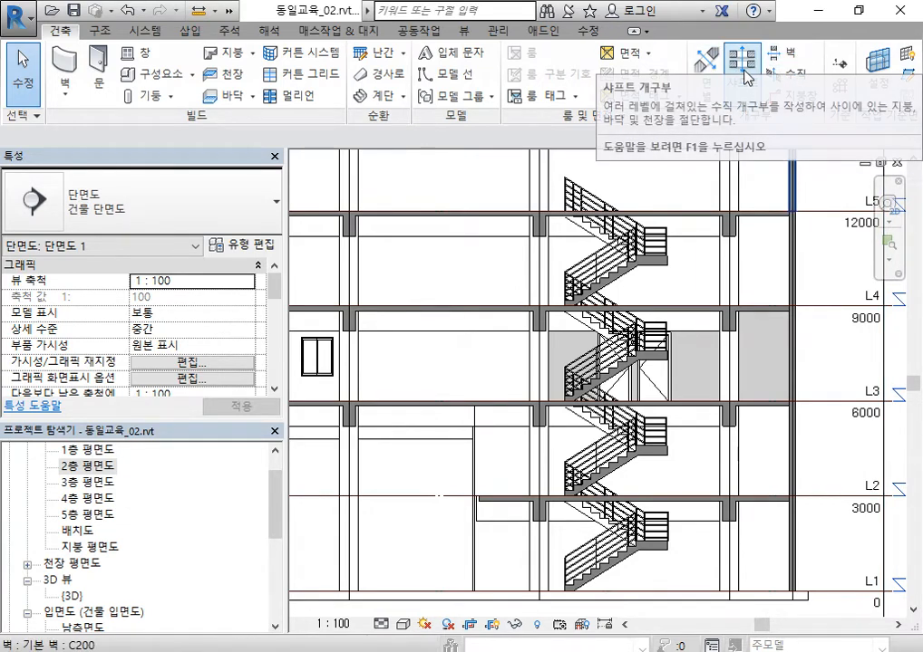
double_click(82, 451)
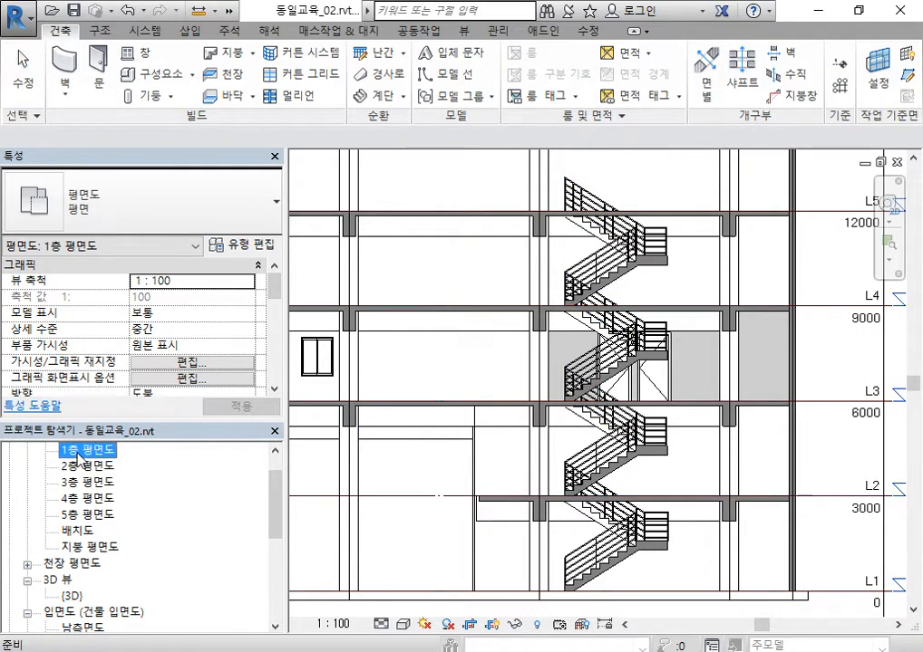
left_click(744, 82)
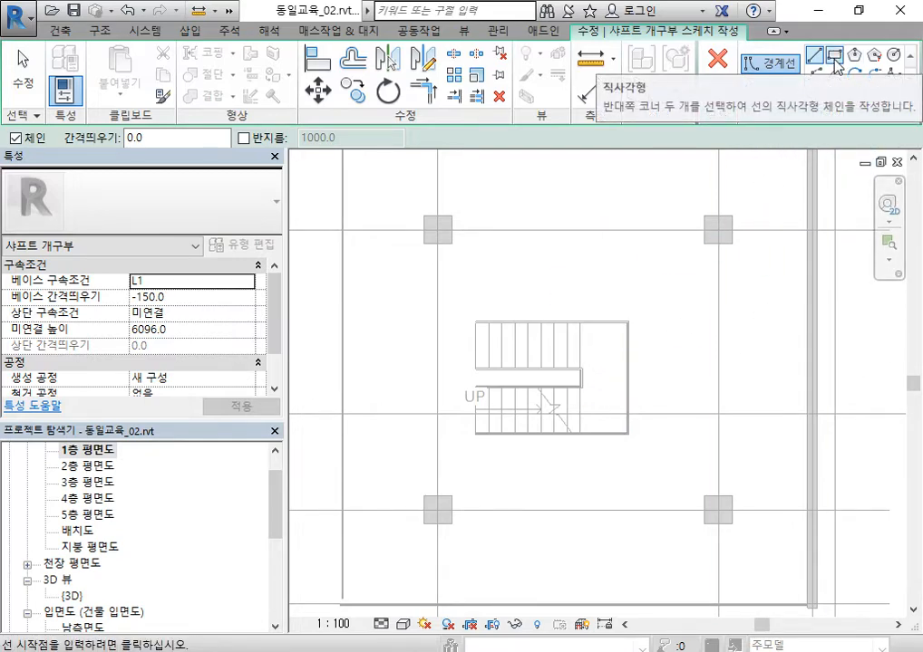
left_click(834, 60)
left_click(628, 435)
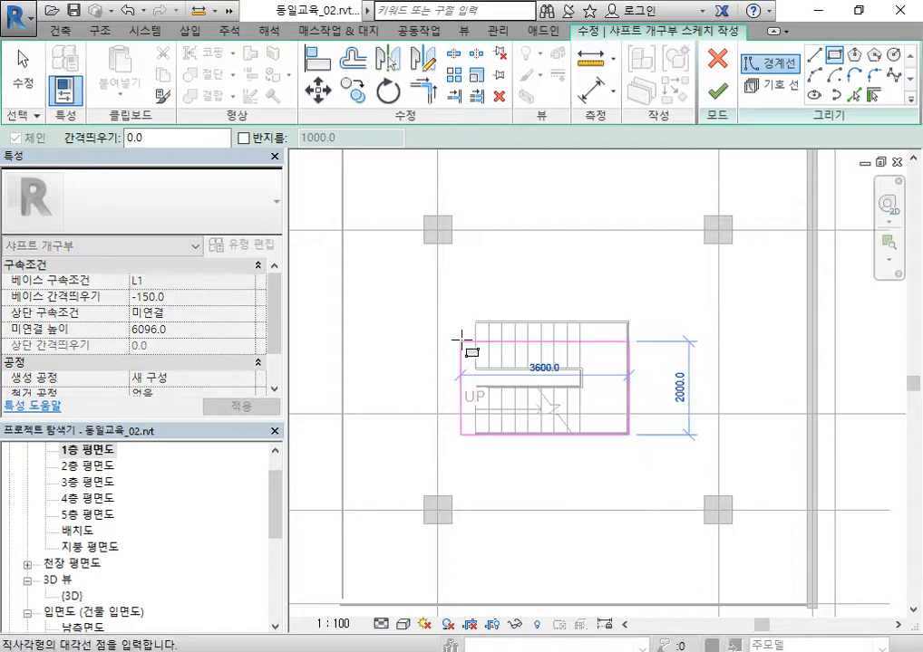
scroll(471, 332, "up", 2)
left_click(489, 306)
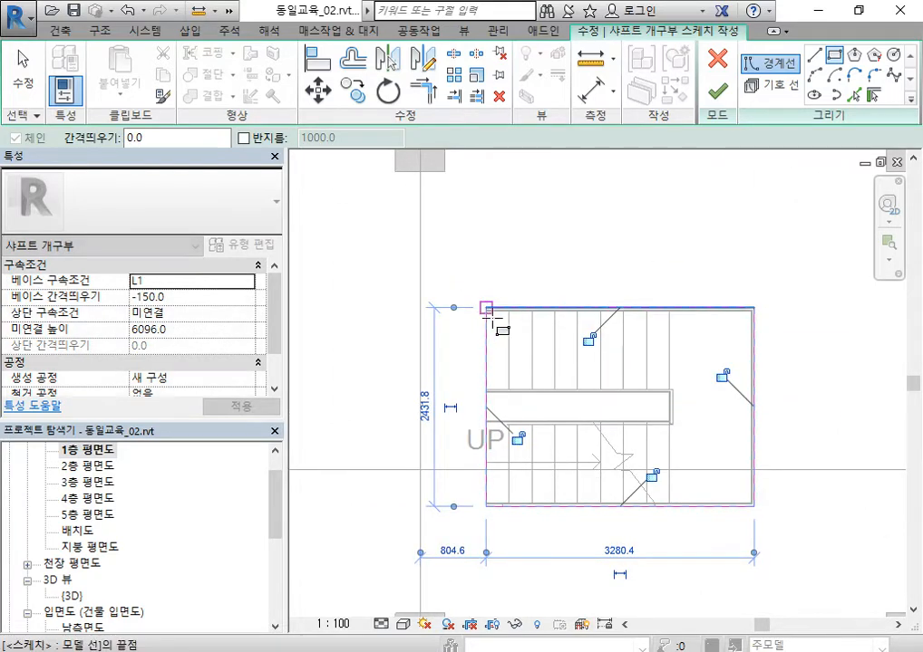
scroll(461, 325, "up", 3)
key("Escape")
key("Escape")
scroll(583, 255, "down", 5)
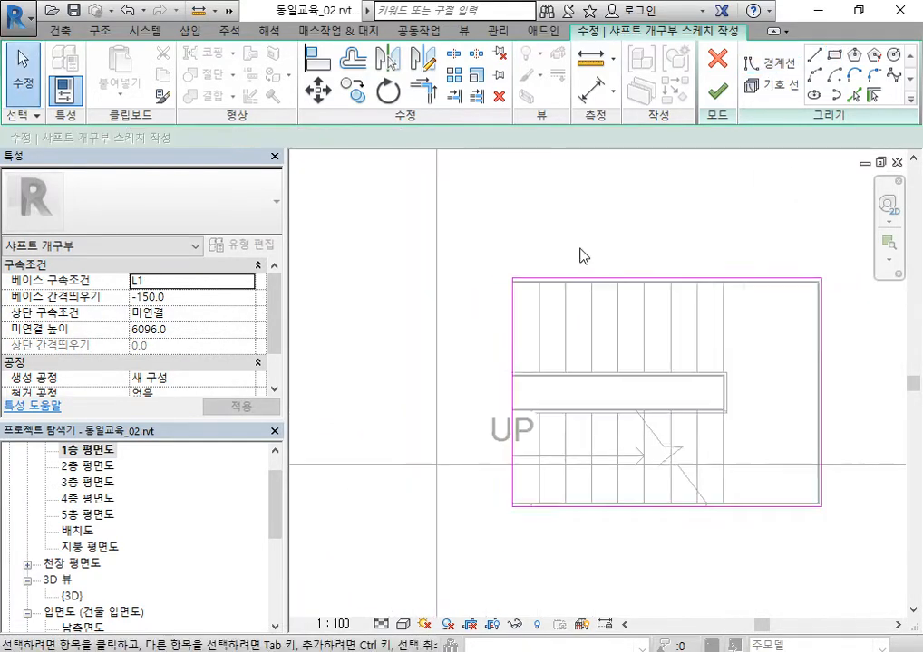
middle_click_drag(637, 253, 553, 284)
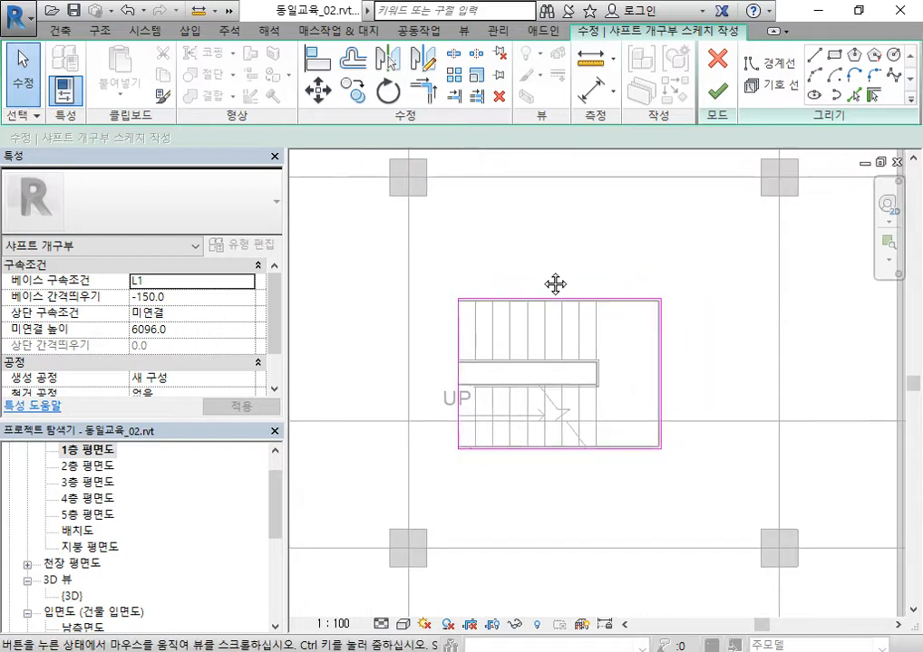
left_click(717, 89)
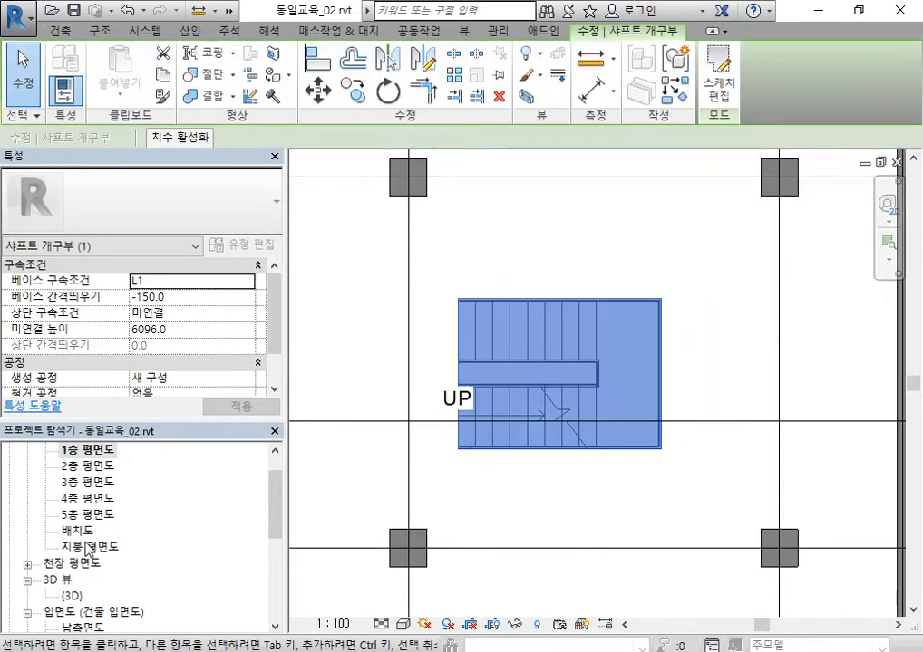
Step: Open section 단면도 1 and examine the shaft opening's vertical extent and the floors it cuts
double_click(107, 614)
scroll(95, 598, "down", 2)
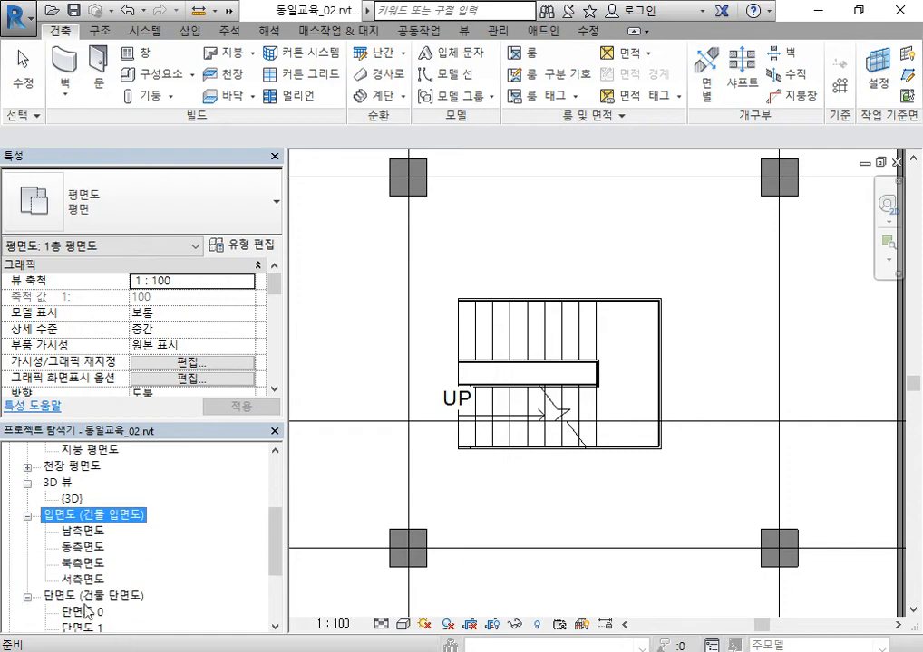
double_click(83, 628)
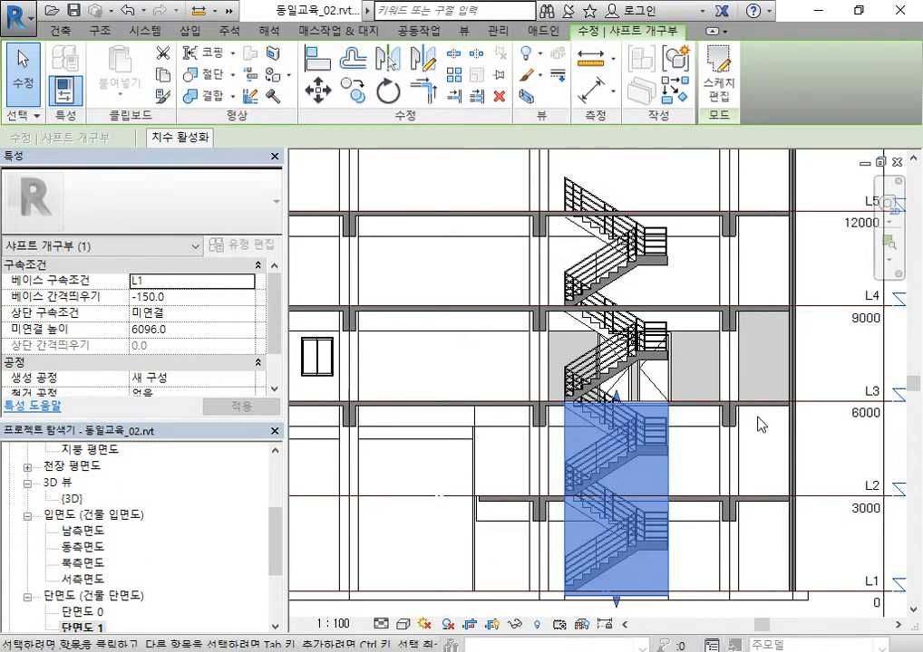
left_click(705, 471)
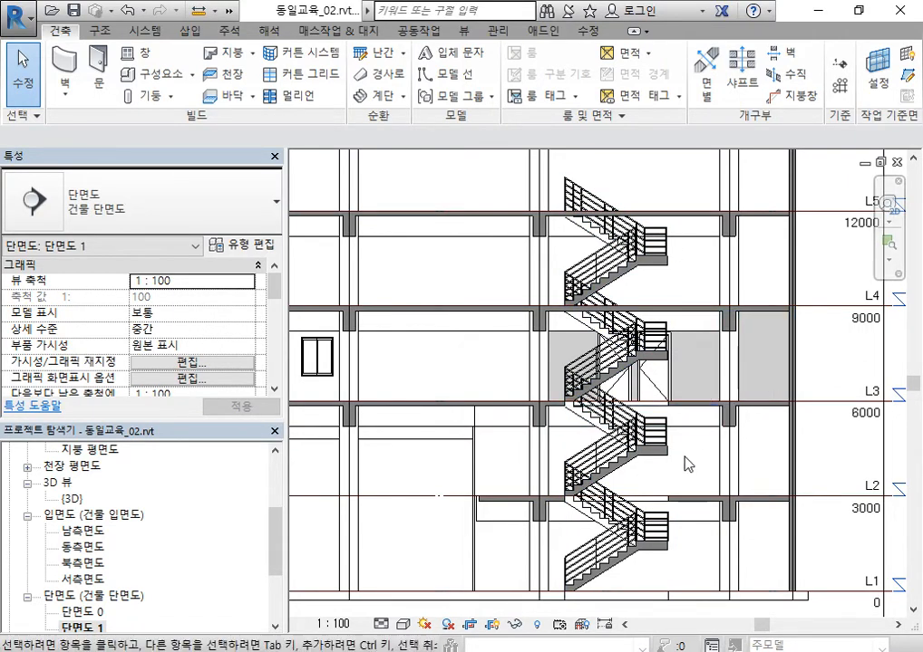
Step: Extend the top of the shaft opening above level L5, to an unconnected height of about 13130 mm
left_click(675, 491)
scroll(639, 435, "down", 3)
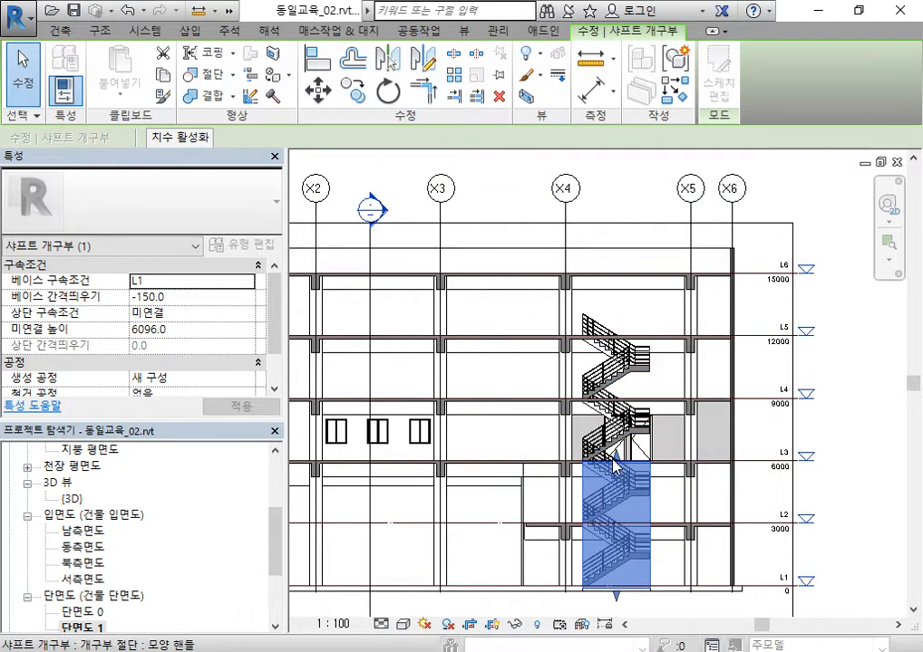
left_click_drag(619, 457, 613, 315)
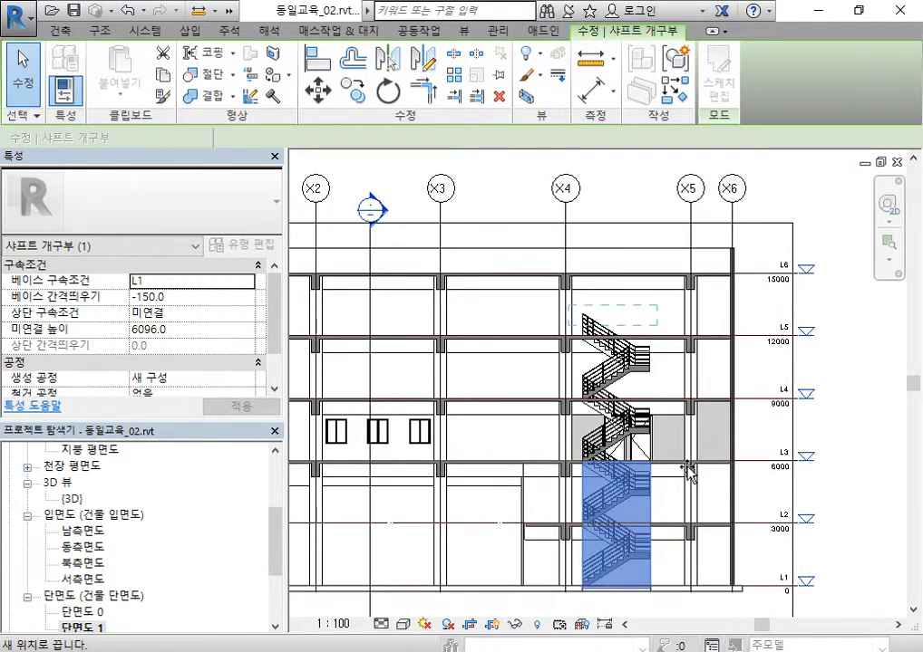
Step: Raise the bottom of the shaft opening above level L1, to just below the L2 floor slab
scroll(631, 576, "up", 4)
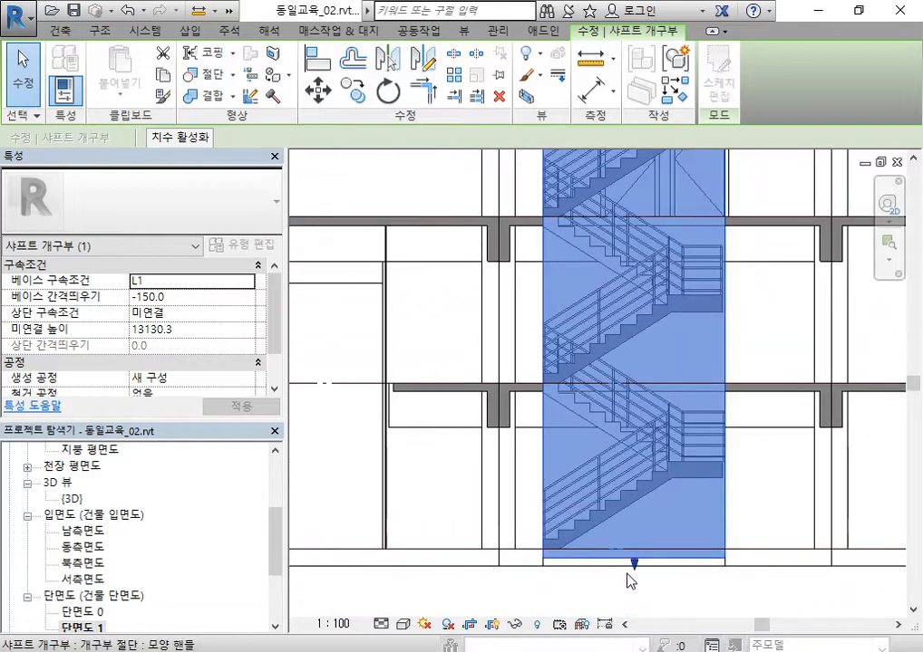
left_click_drag(635, 567, 637, 518)
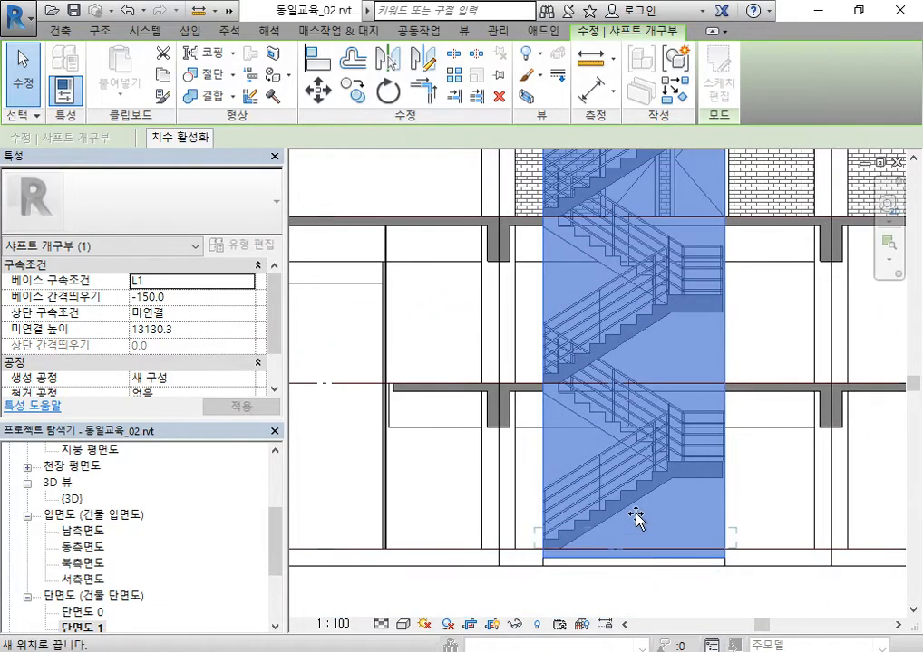
left_click_drag(631, 412, 634, 413)
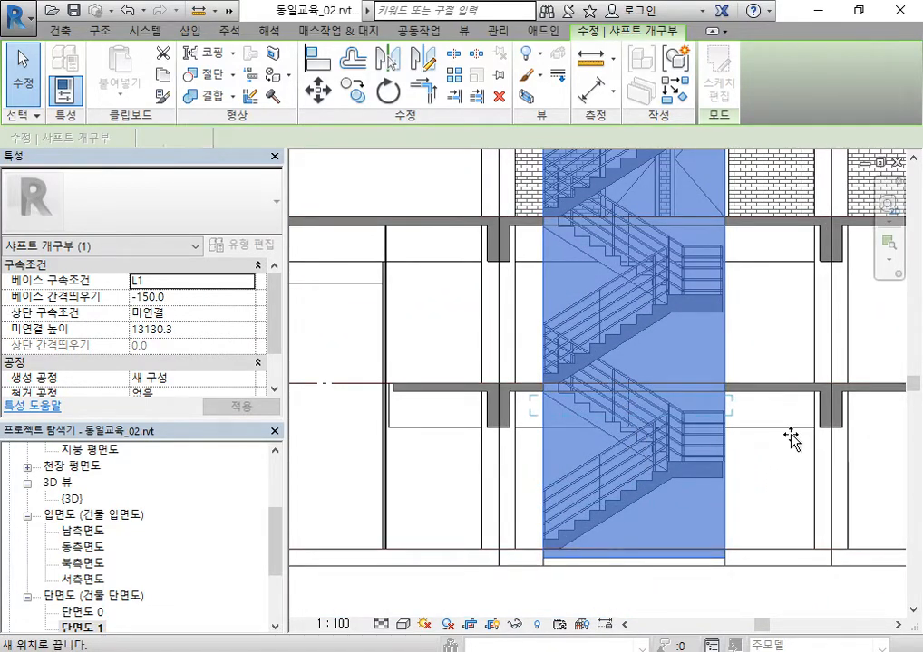
Step: Set the shaft opening's base constraint to L2 with a base offset of -600
scroll(716, 421, "down", 2)
middle_click_drag(716, 421, 662, 514)
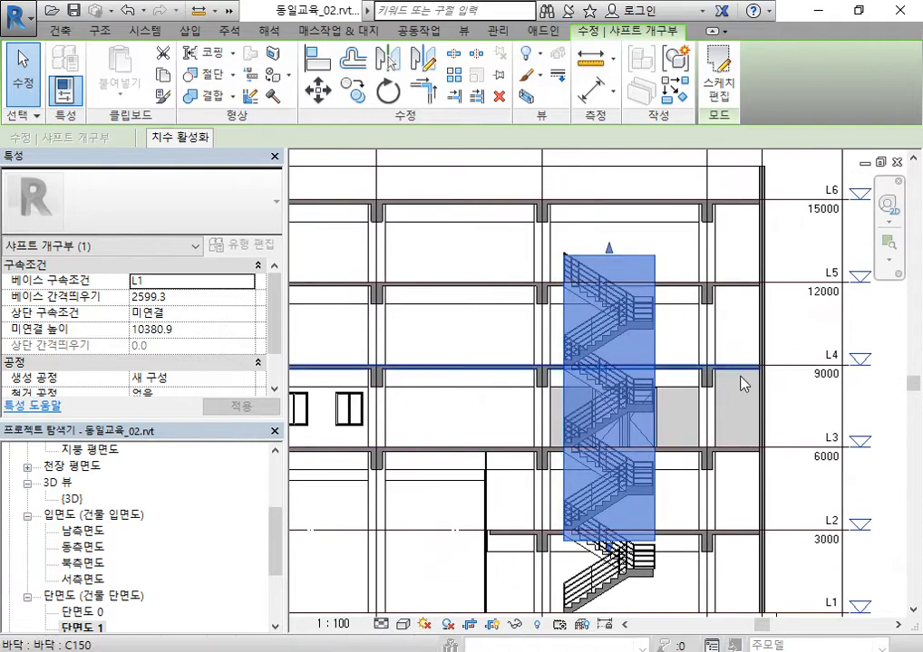
left_click(786, 314)
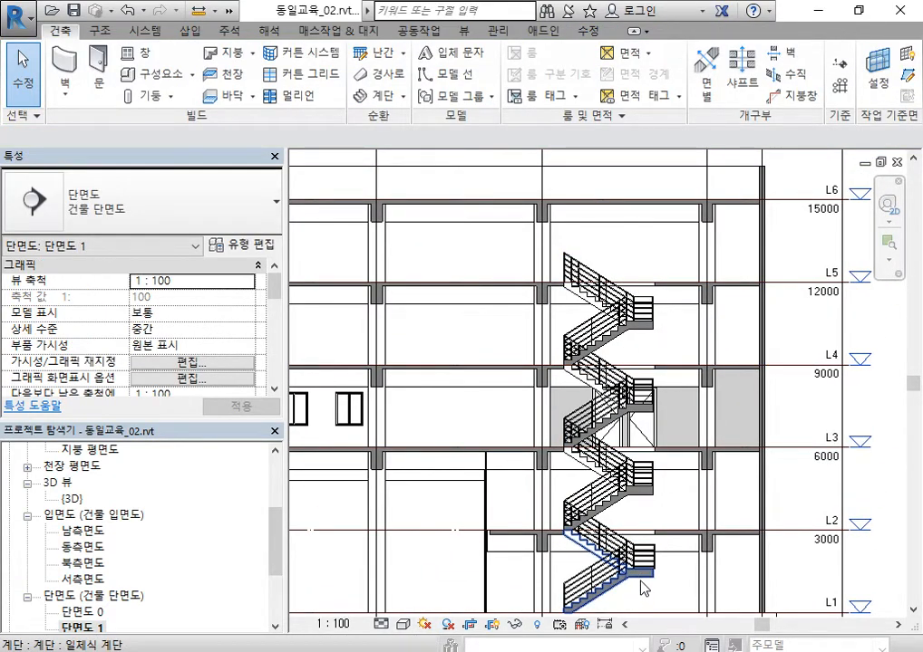
left_click(656, 518)
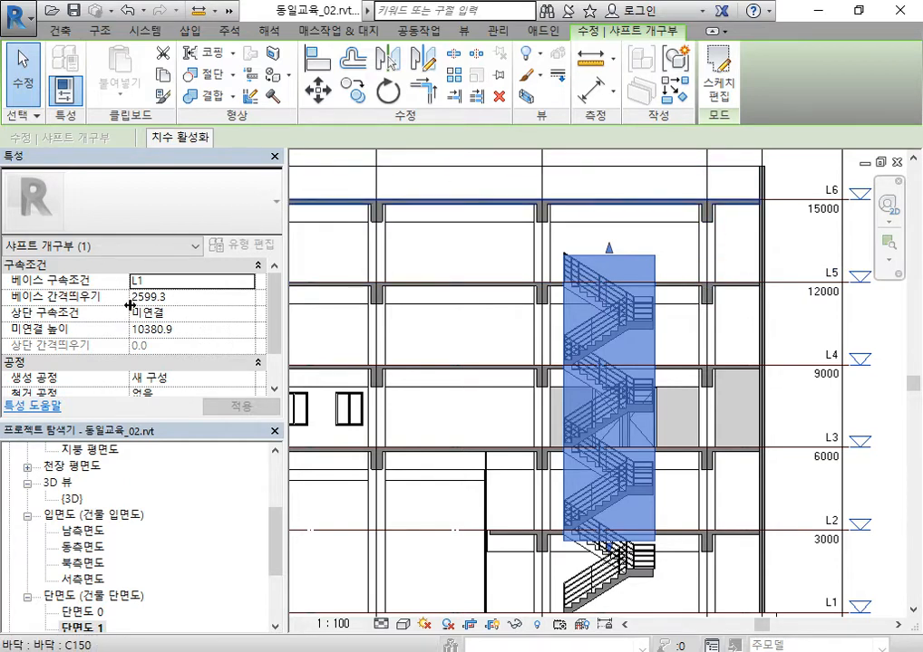
left_click(154, 289)
left_click(247, 282)
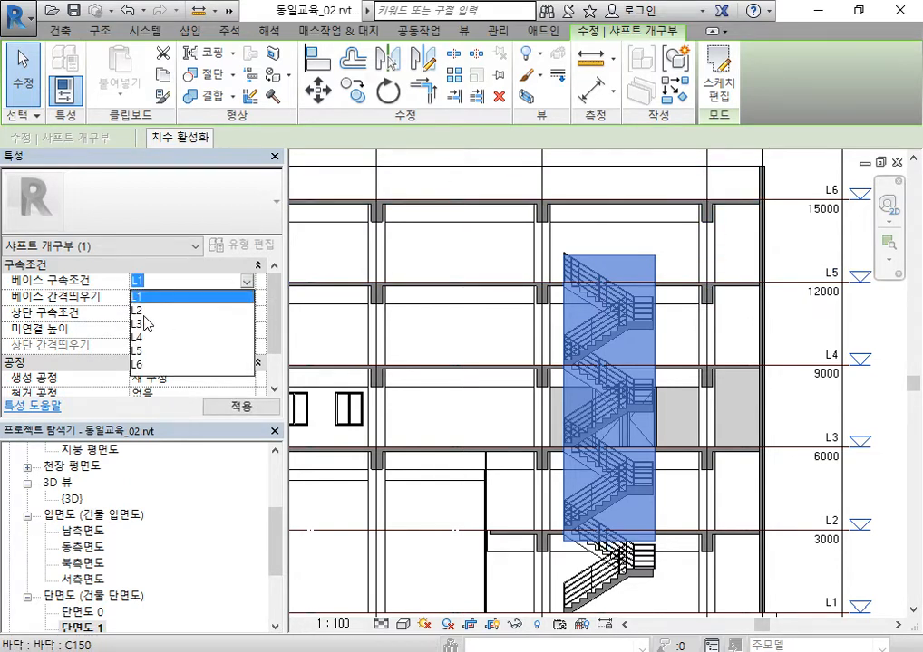
left_click(186, 308)
left_click(197, 291)
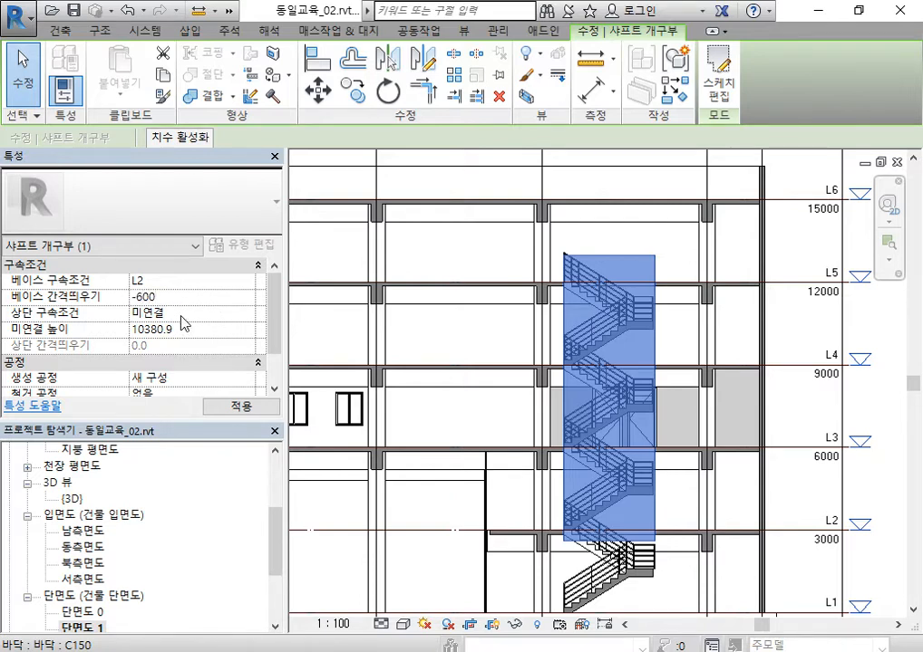
Step: Constrain the top of the shaft opening to level L5 with a top offset of 600 and apply the changes
left_click(184, 314)
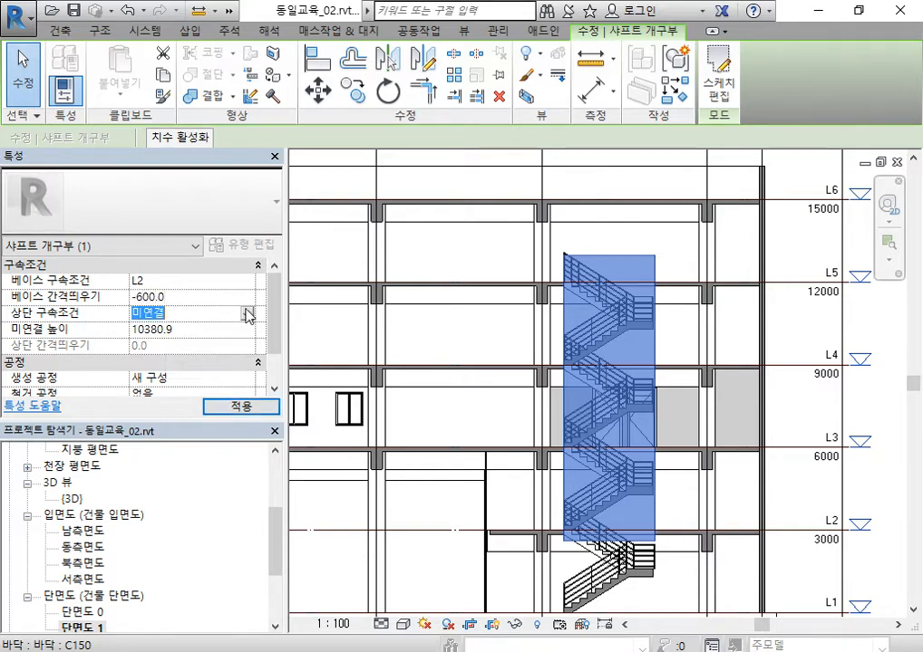
left_click(246, 313)
left_click(163, 397)
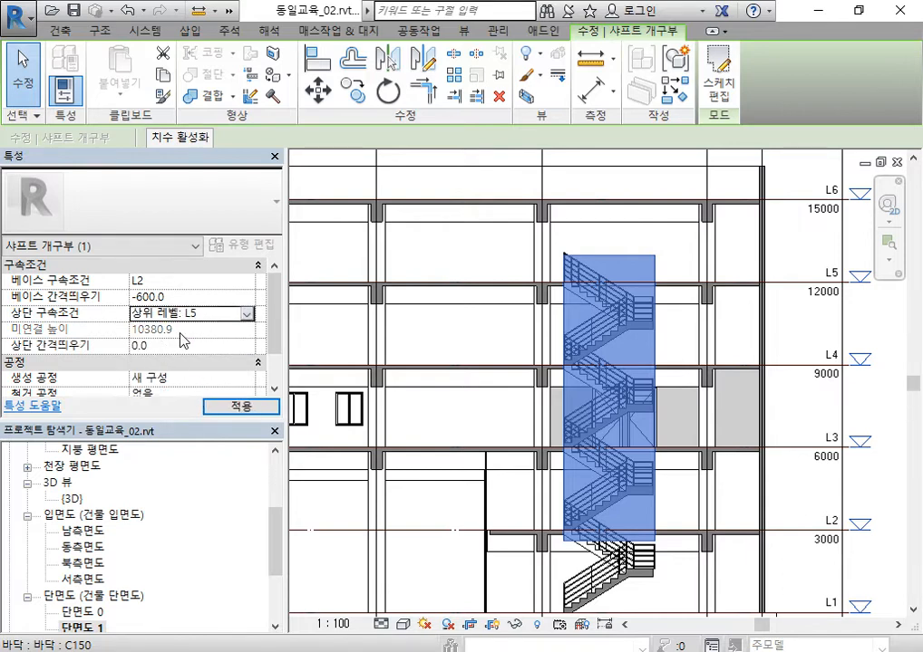
left_click(182, 347)
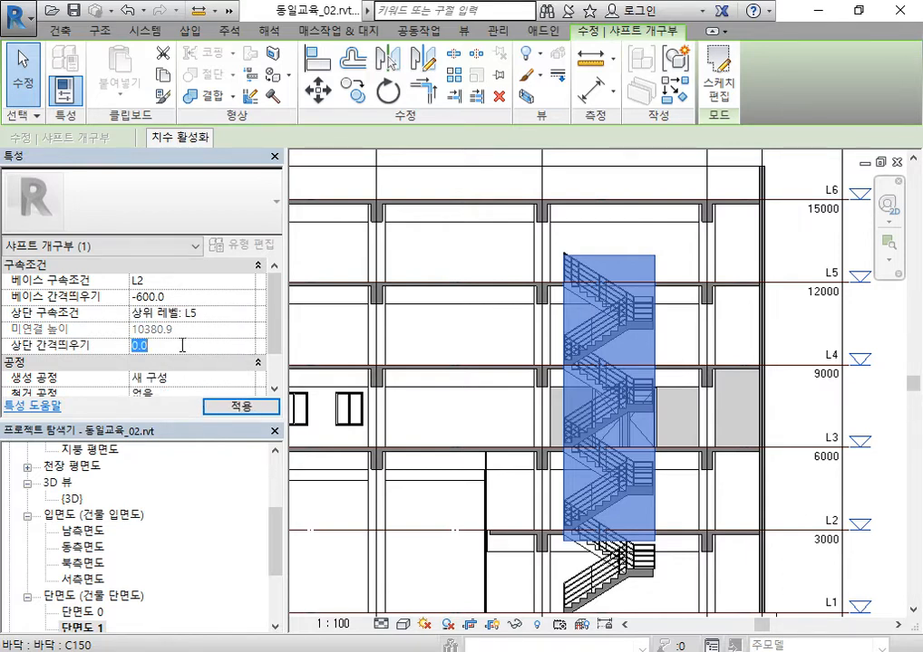
left_click(238, 407)
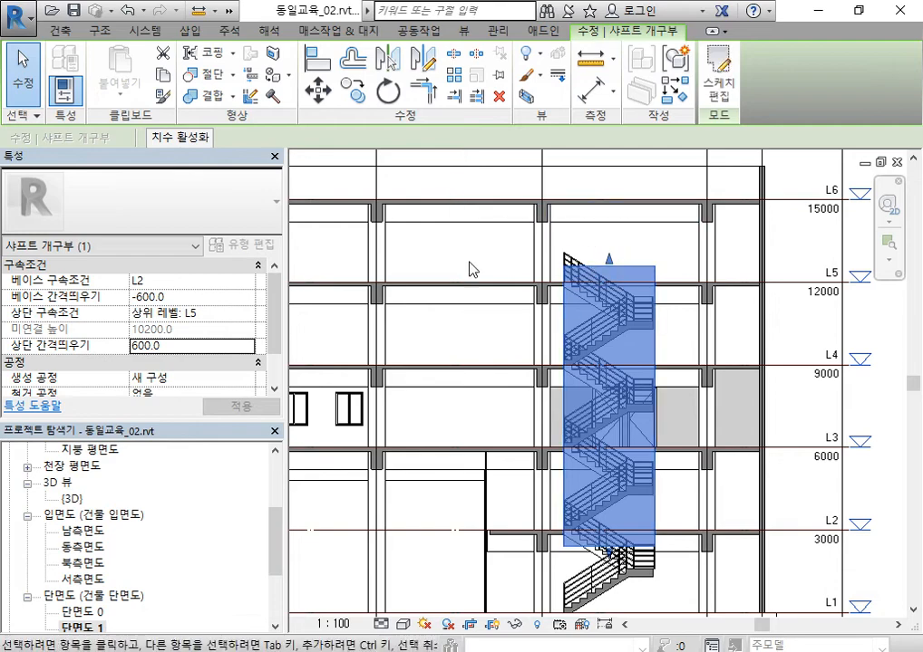
left_click(435, 256)
Step: Open the 3D view and examine the slab openings around the stair on each floor
left_click(230, 11)
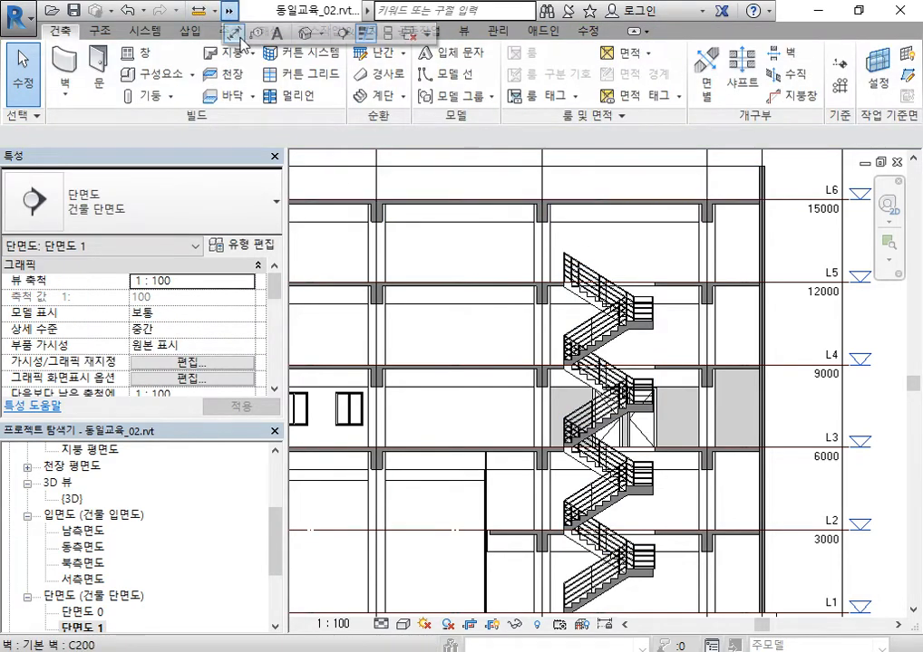
left_click(307, 33)
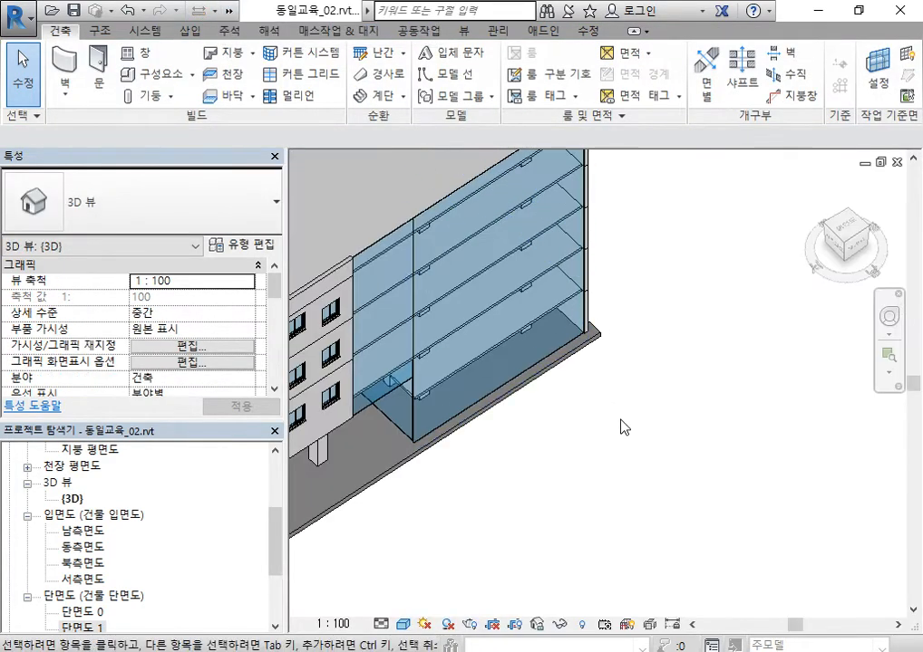
middle_click_drag(508, 366, 496, 262, "shift")
scroll(497, 262, "up", 5)
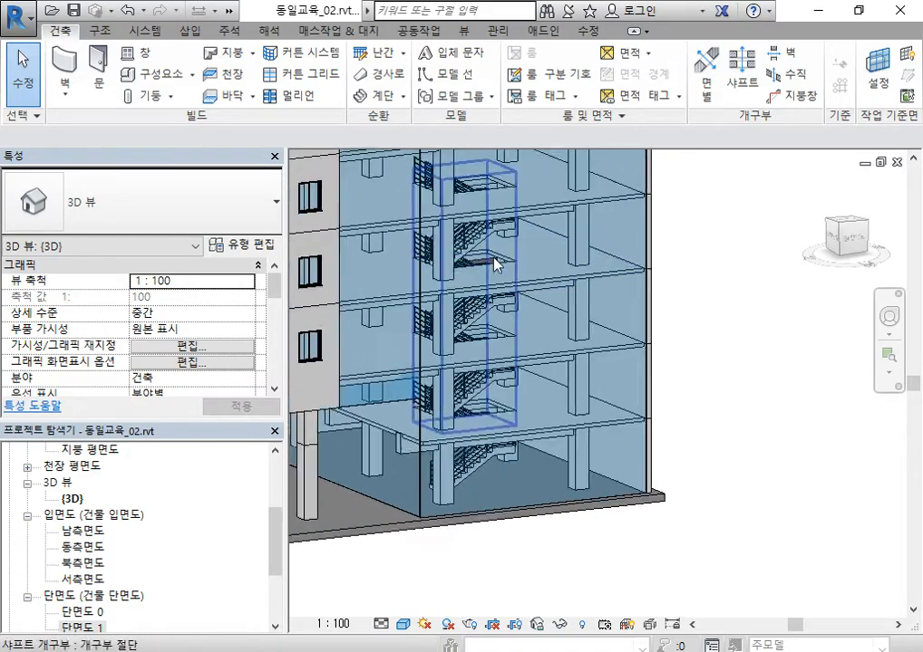
scroll(694, 329, "down", 5)
middle_click_drag(630, 317, 620, 425, "shift")
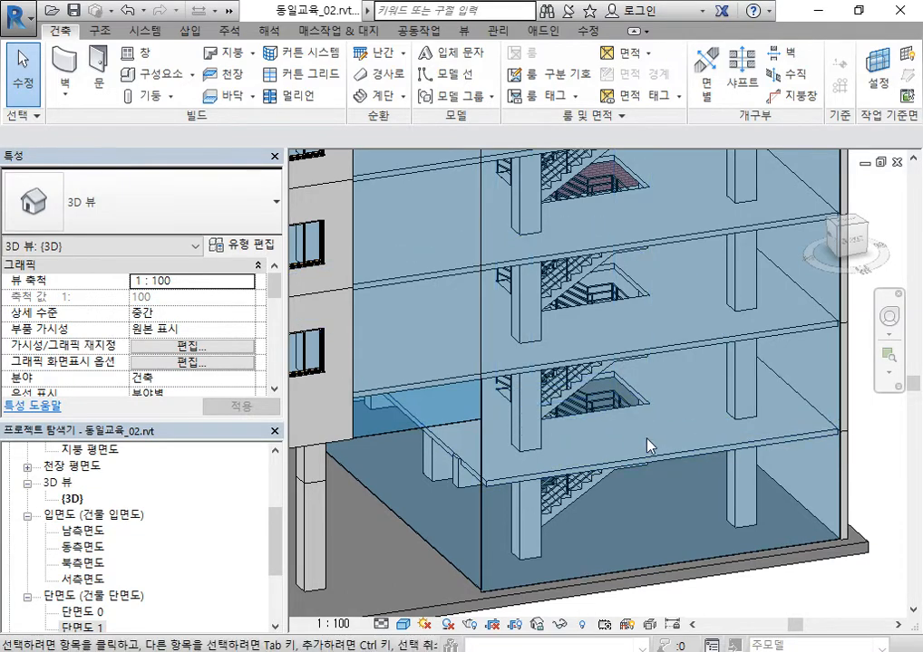
scroll(659, 396, "up", 4)
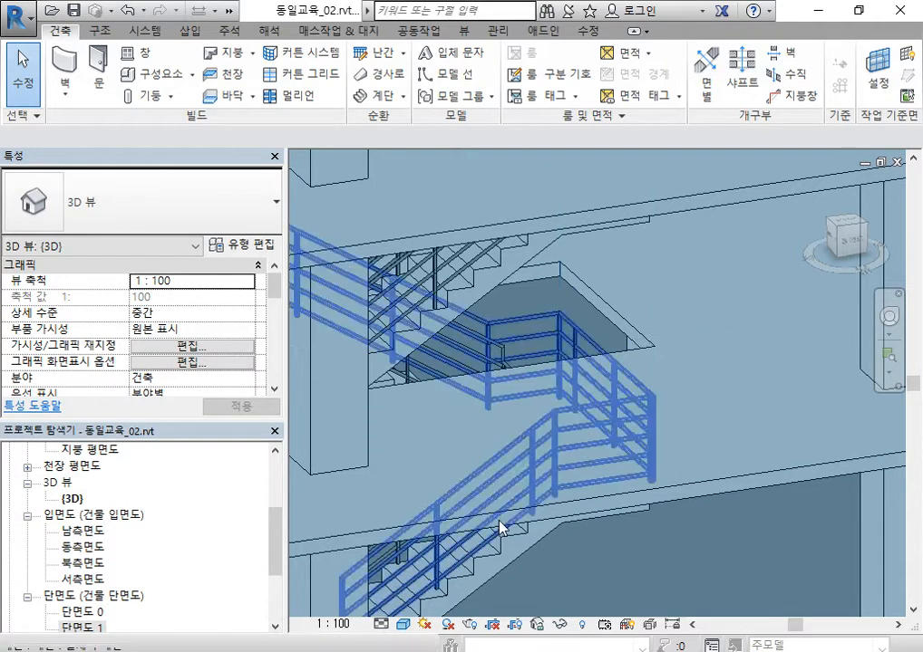
scroll(275, 540, "up", 3)
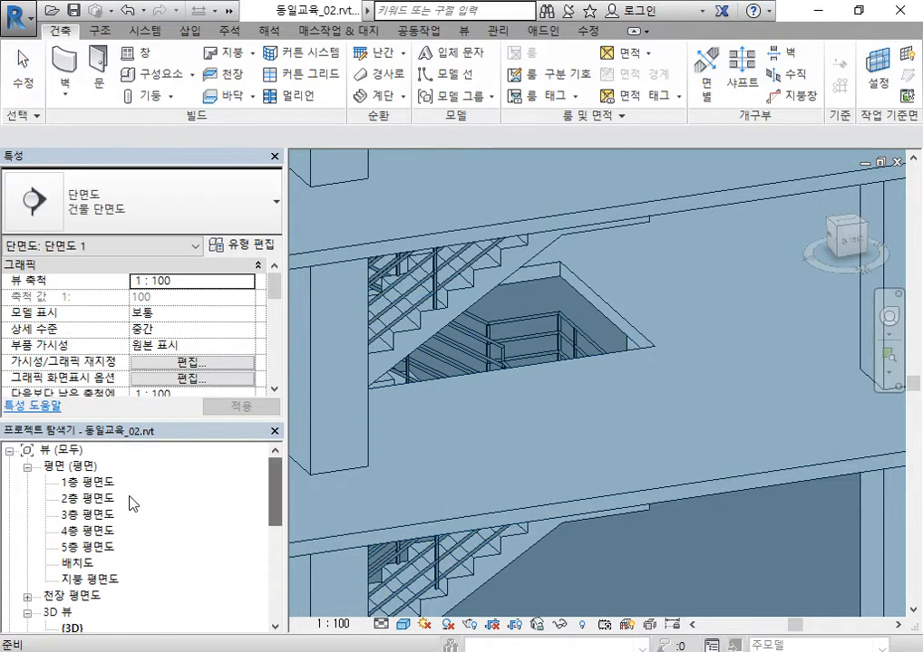
Step: In 2층 평면도, temporarily hide the stair rising from L2 together with its outer and inner railings
double_click(87, 498)
scroll(634, 462, "down", 2)
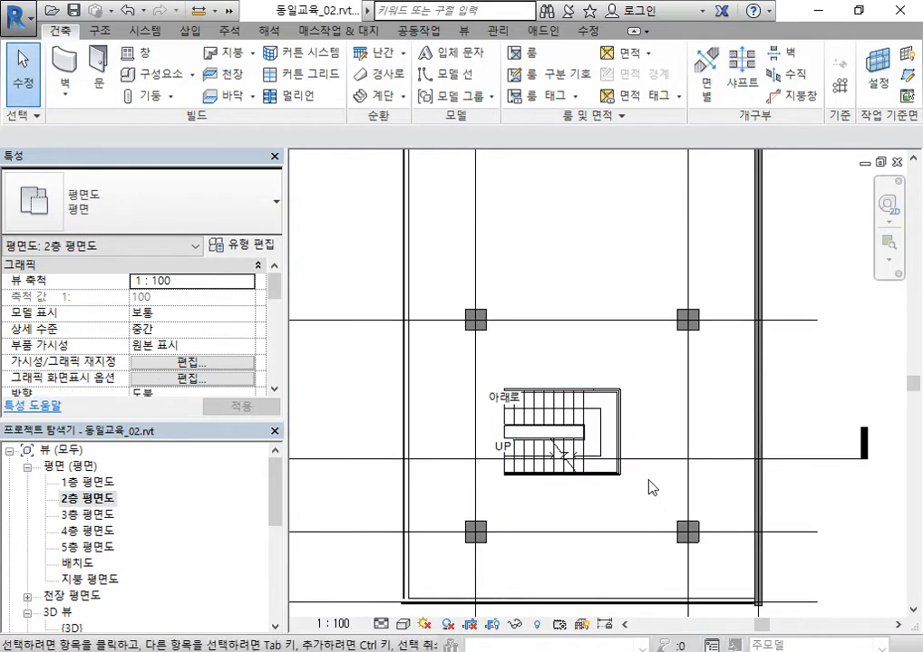
scroll(602, 408, "up", 6)
scroll(693, 393, "up", 3)
middle_click_drag(716, 397, 805, 258)
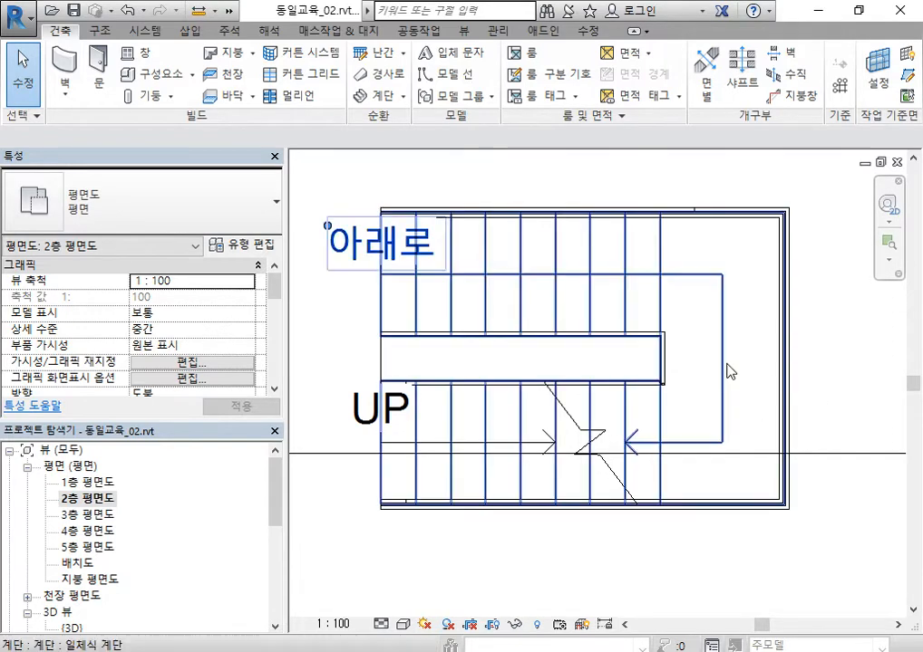
left_click(768, 228)
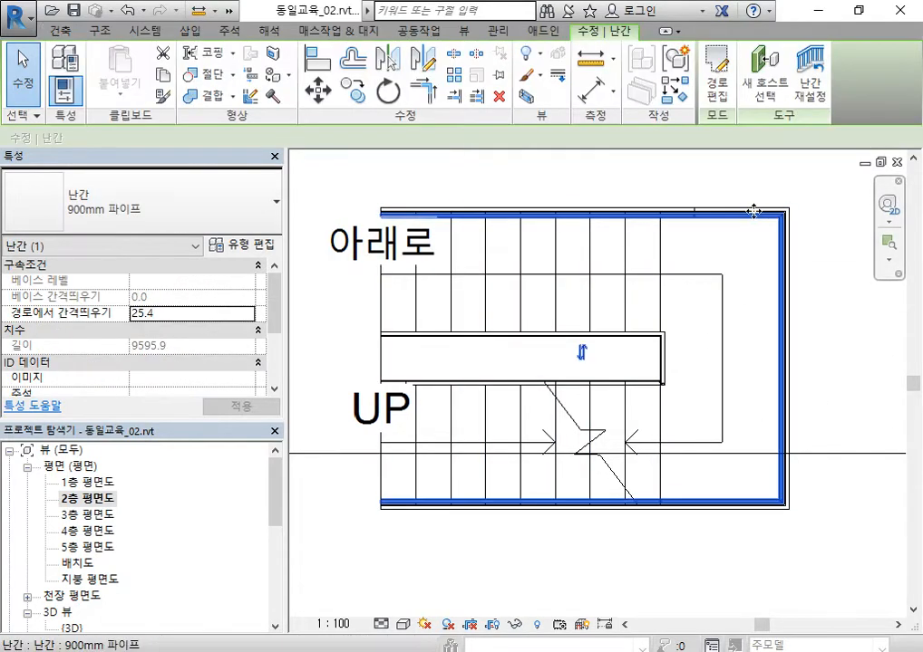
scroll(768, 227, "up", 3)
scroll(675, 282, "down", 2)
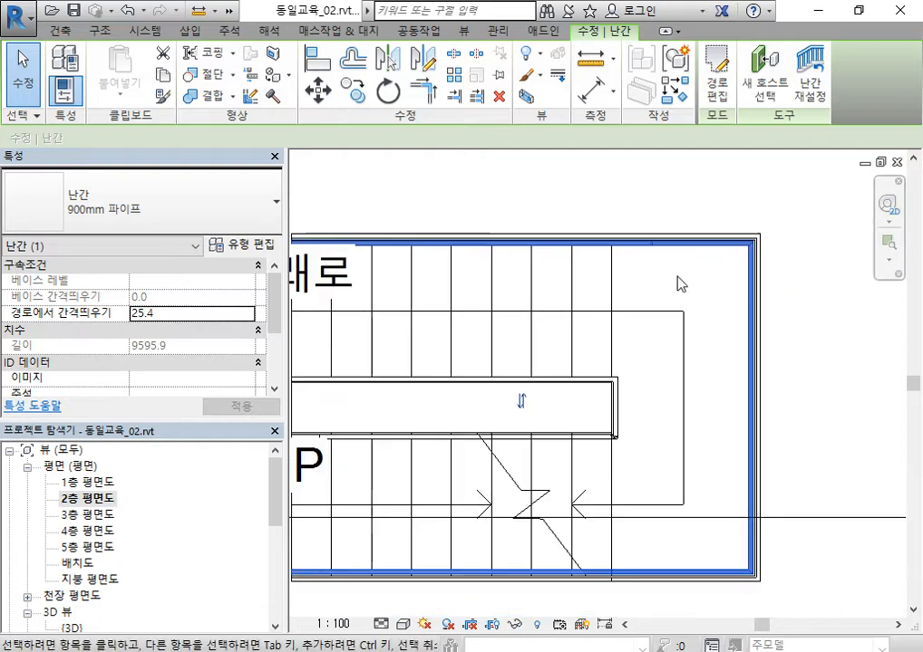
left_click(622, 290, "ctrl")
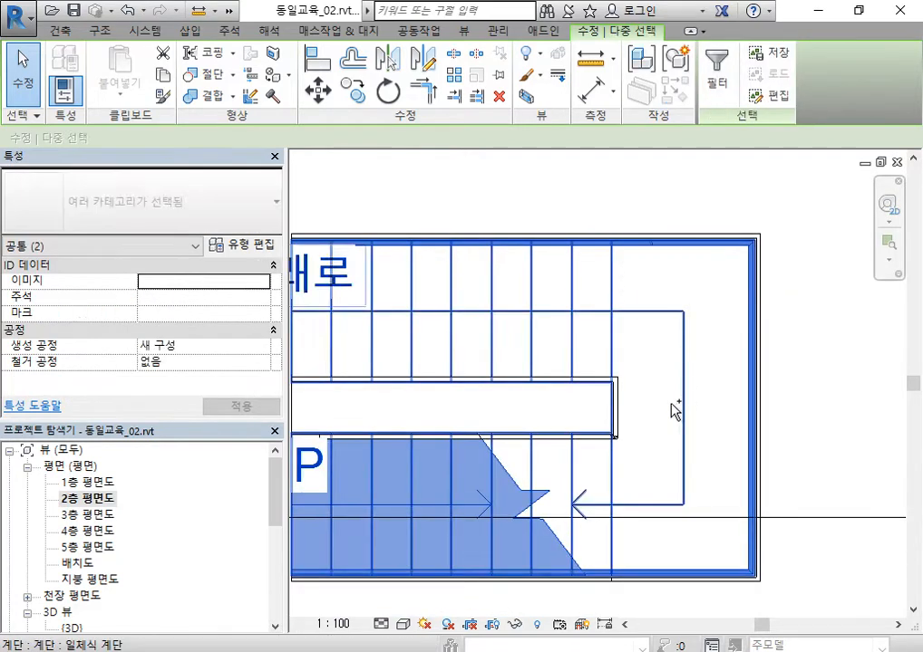
left_click(623, 389, "ctrl")
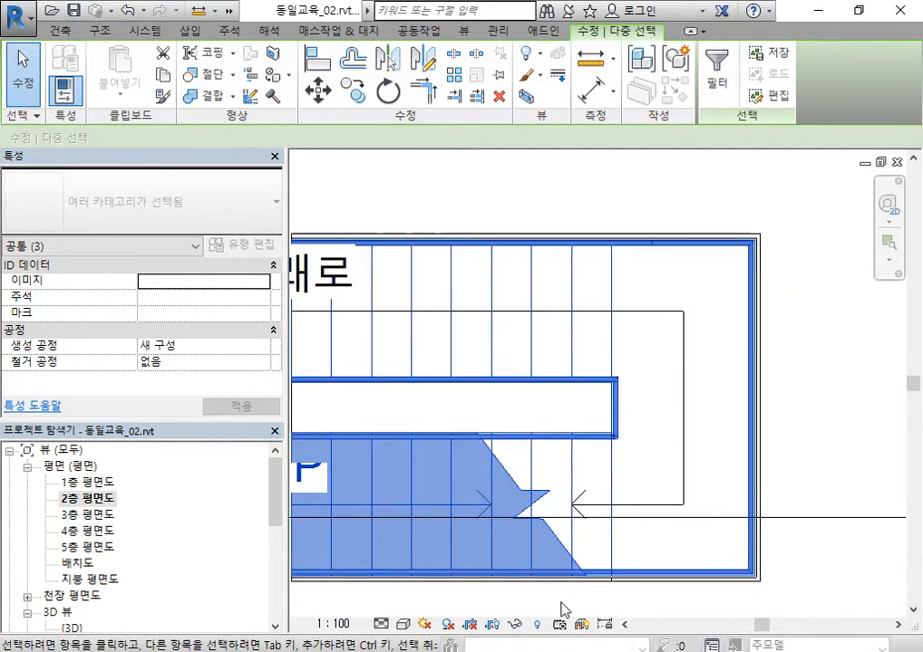
left_click(515, 624)
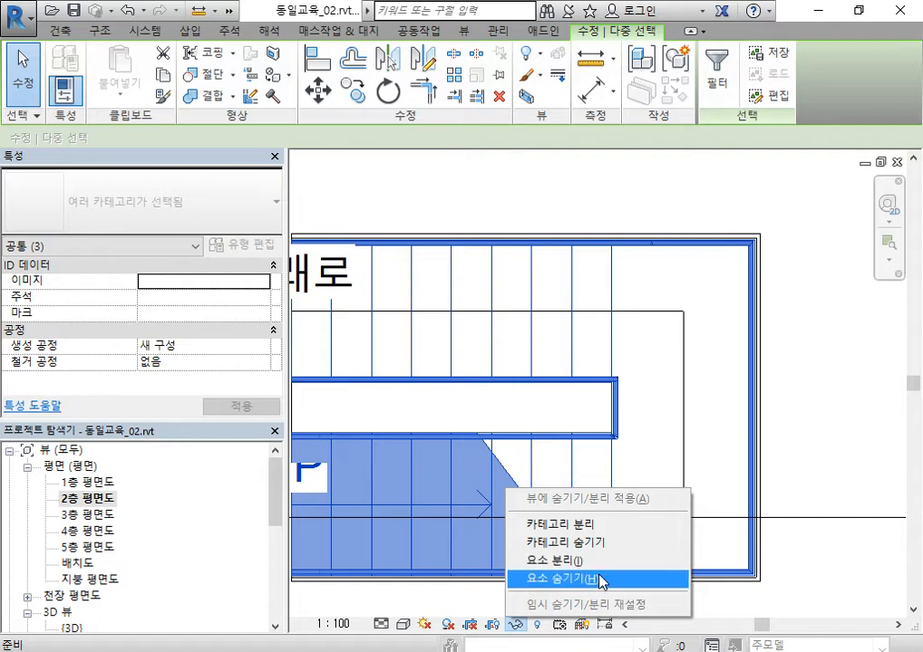
left_click(600, 582)
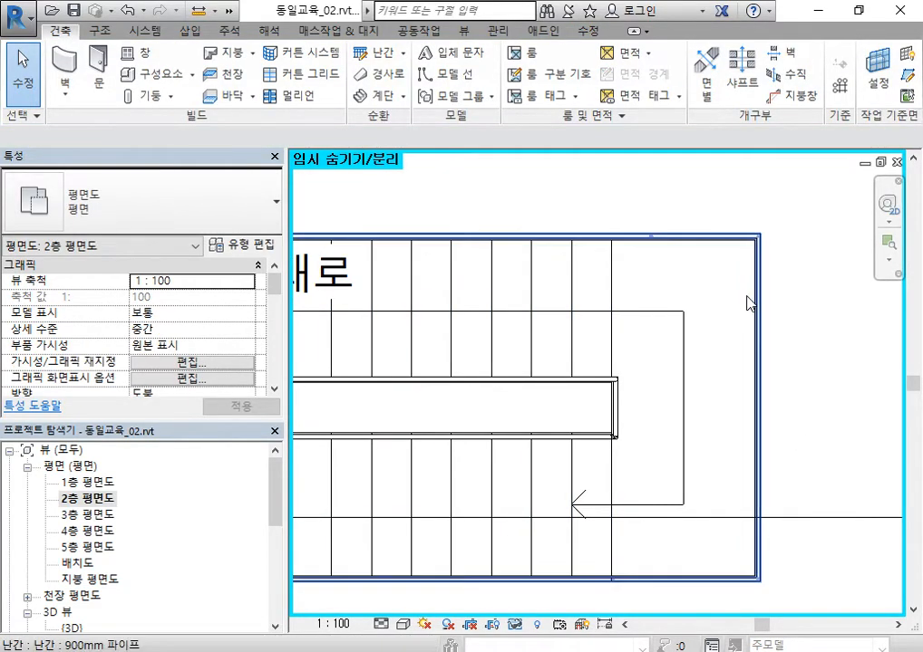
Step: Temporarily hide the remaining outer railing and the L1-to-L2 stair in 2층 평면도
left_click(749, 303)
left_click(516, 624)
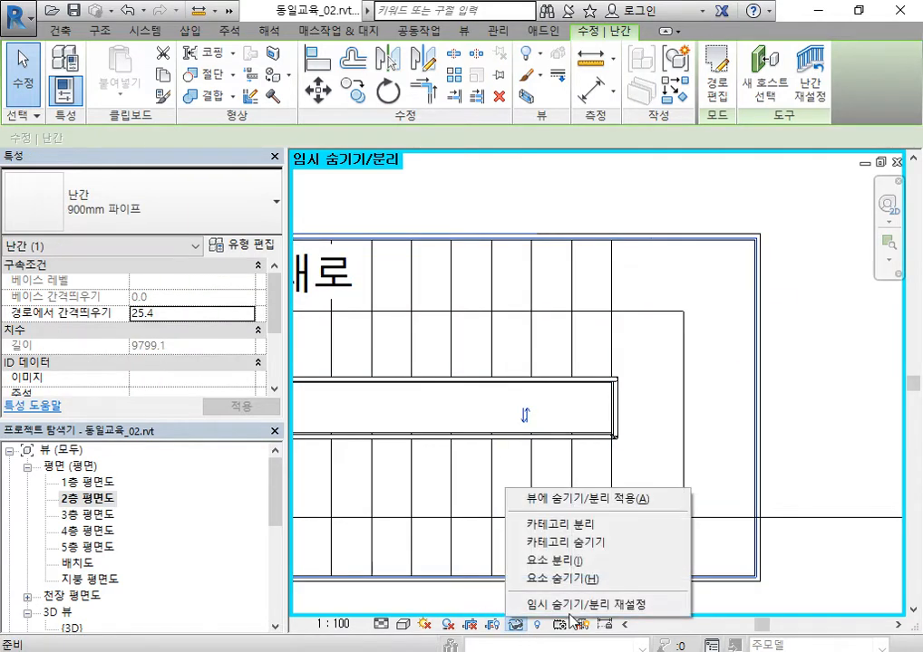
left_click(543, 578)
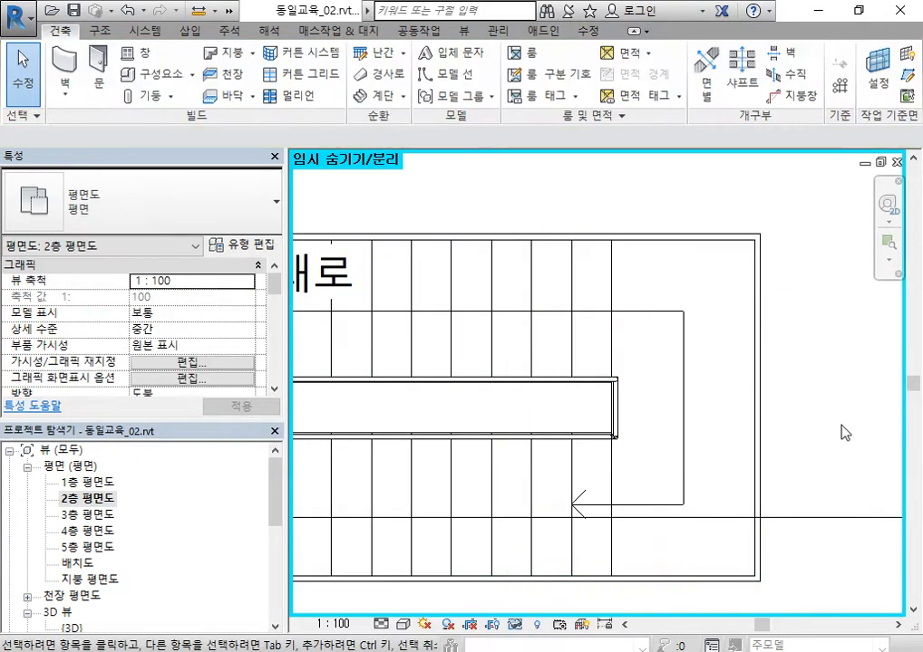
left_click(746, 387)
left_click(515, 628)
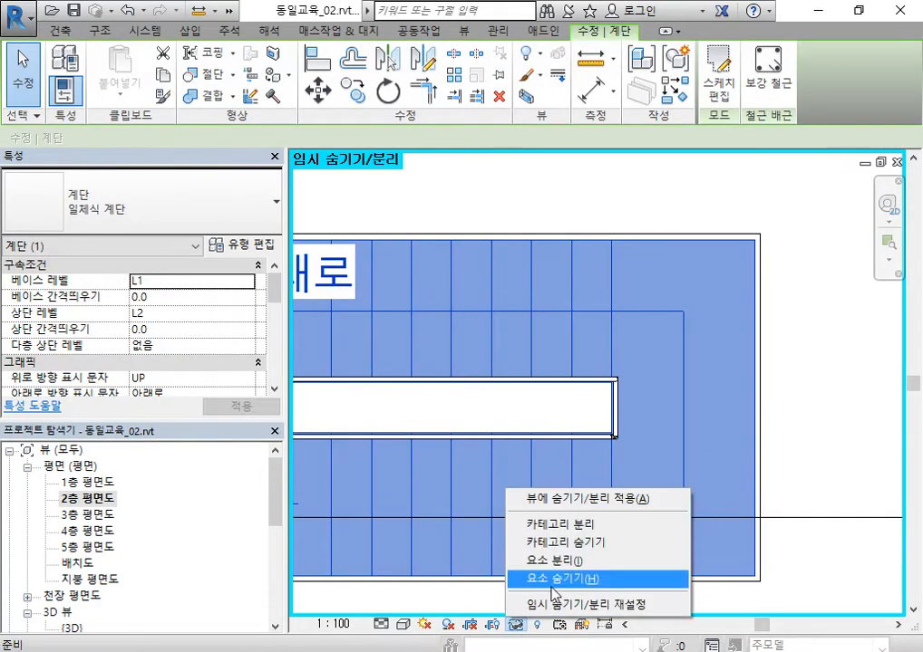
left_click(583, 521)
scroll(791, 456, "down", 3)
scroll(780, 449, "down", 2)
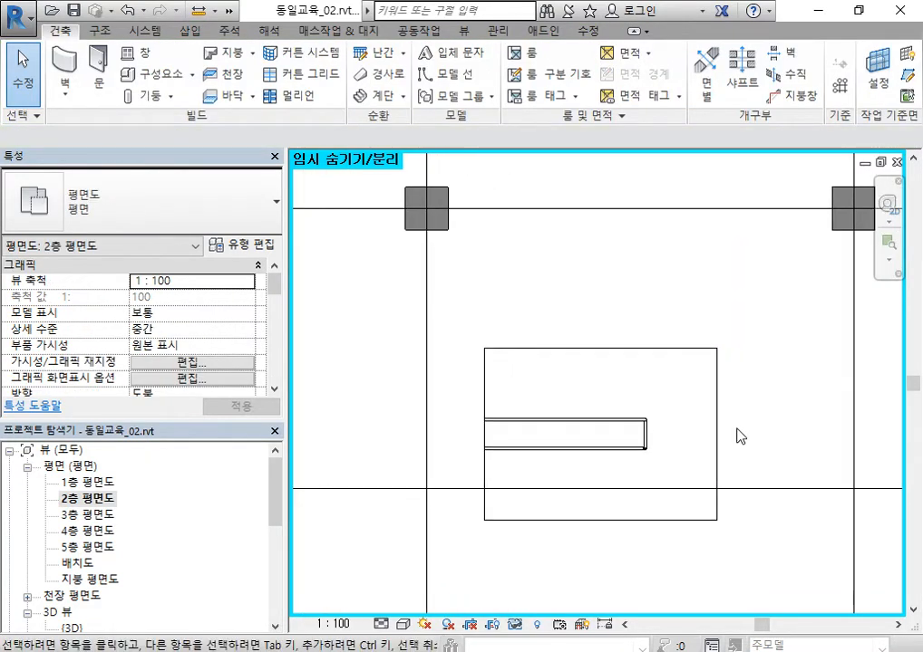
left_click(722, 395)
scroll(756, 400, "down", 3)
middle_click_drag(765, 398, 684, 440)
scroll(684, 440, "up", 3)
left_click(698, 467)
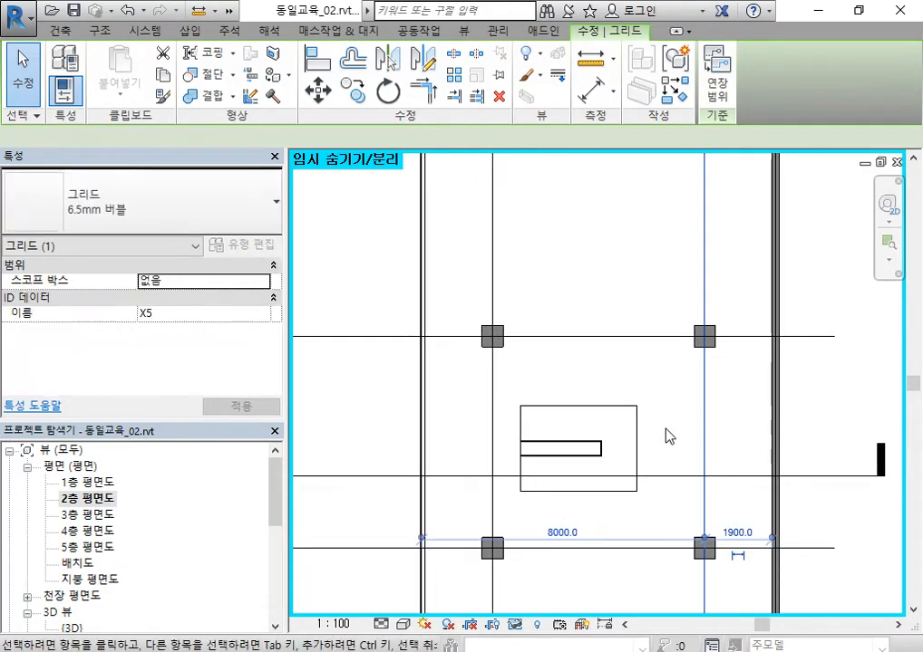
left_click(667, 432)
scroll(667, 400, "up", 2)
scroll(511, 367, "up", 1)
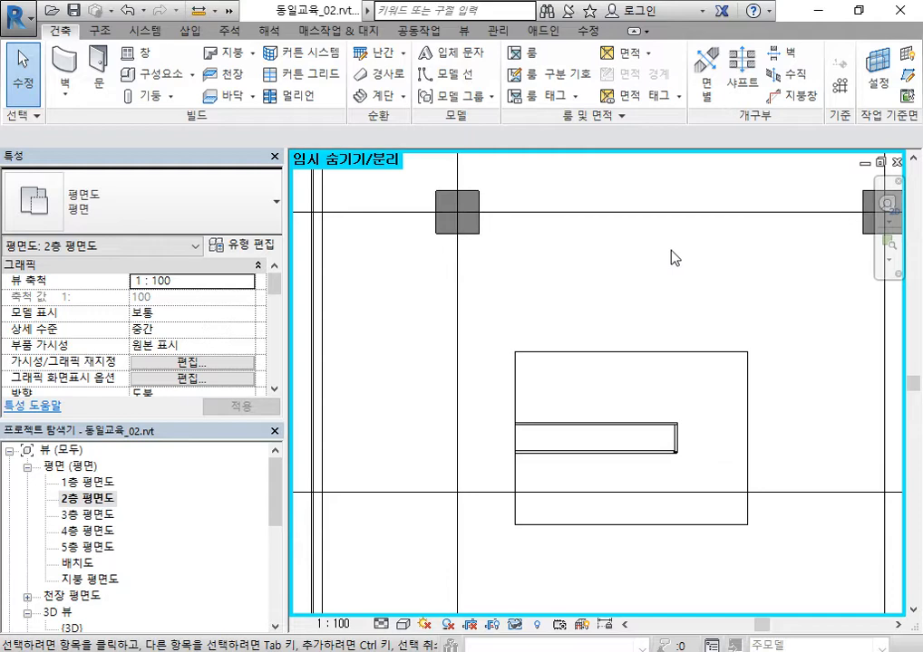
Step: Create a 900mm 파이프 railing on L2 by picking the lower, right and upper edges of the stair opening as its path
left_click(402, 55)
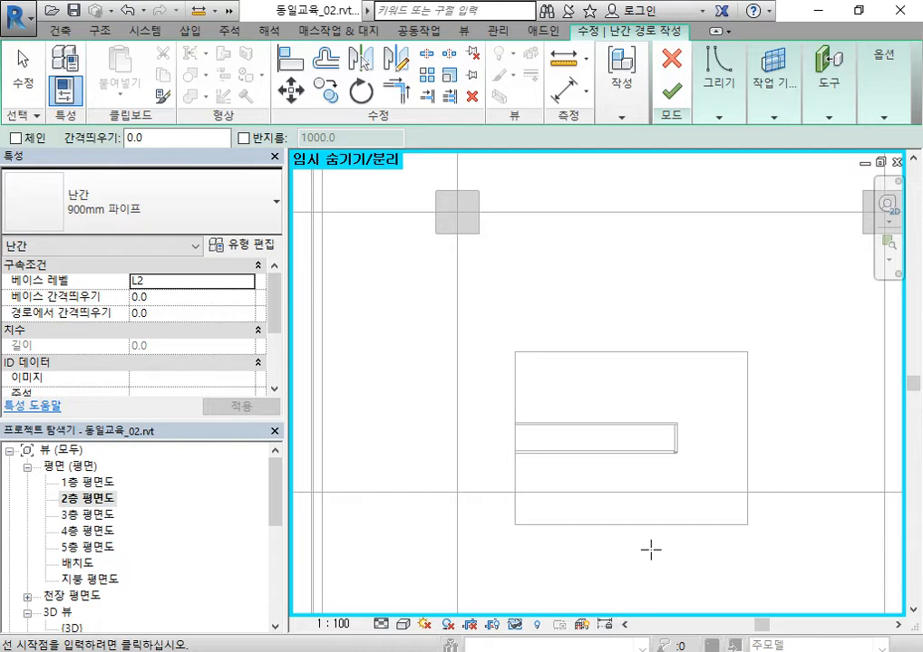
left_click(720, 118)
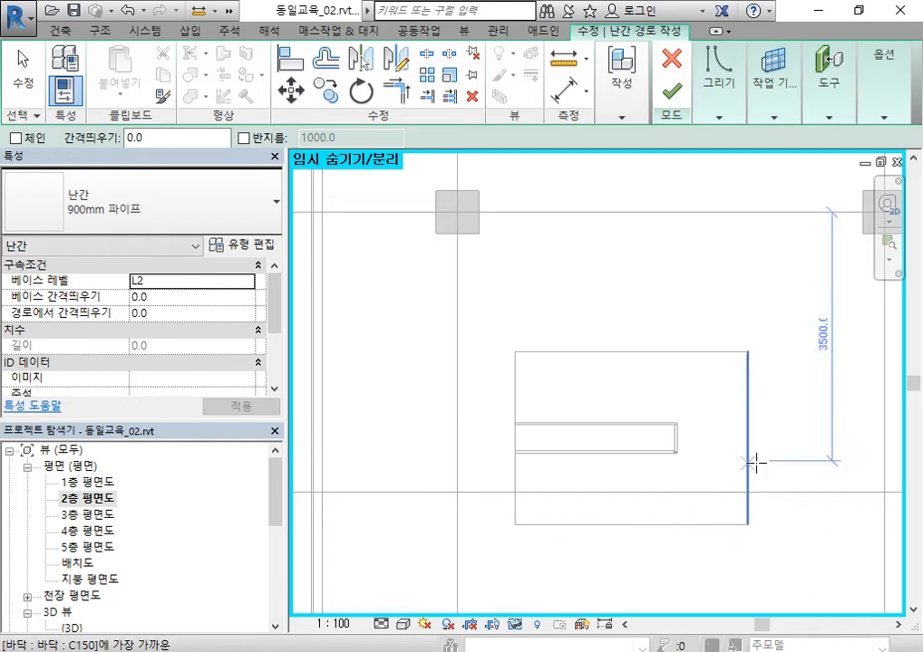
left_click(719, 86)
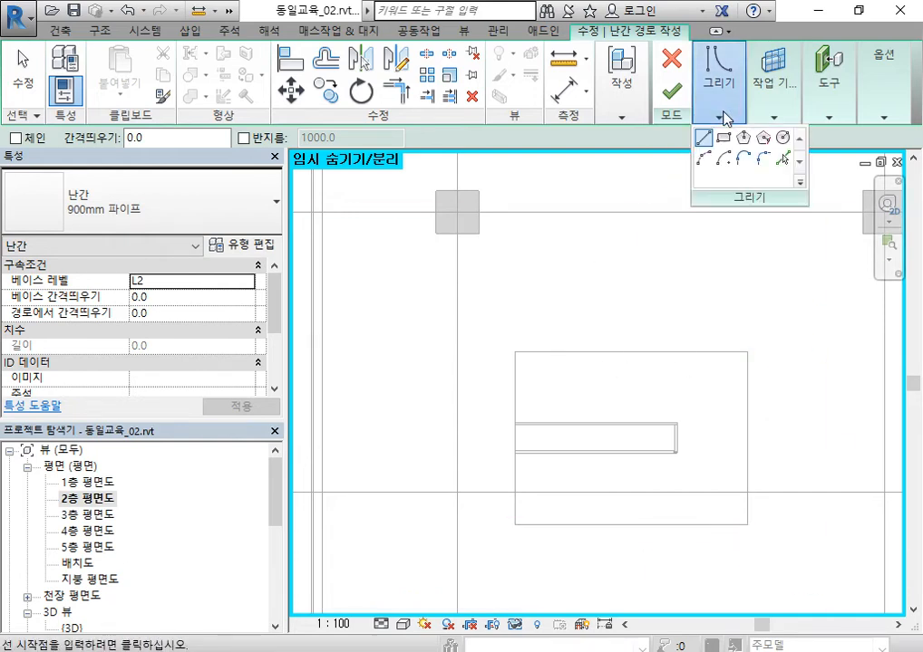
left_click(785, 162)
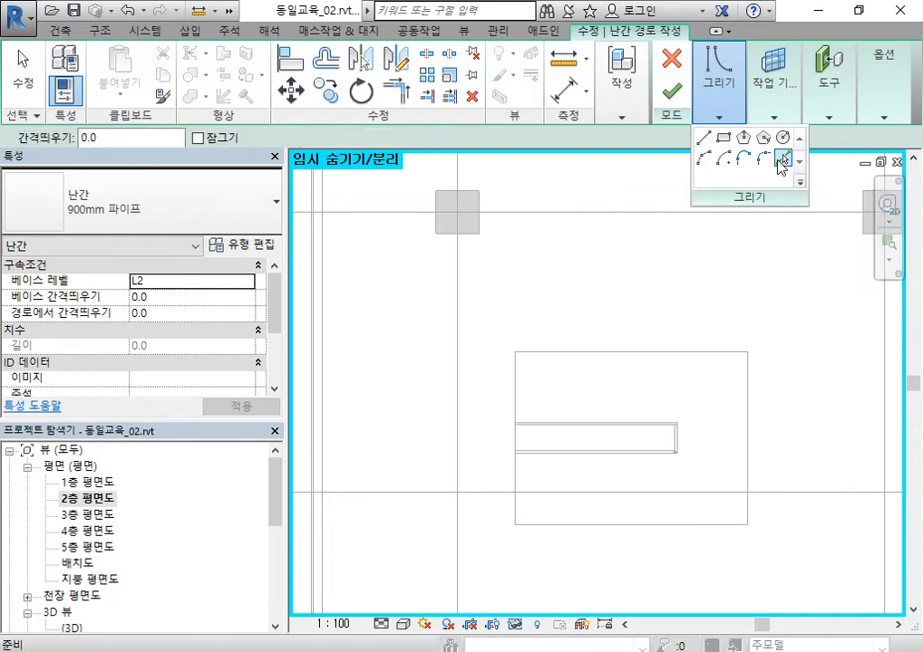
left_click(686, 527)
left_click(750, 455)
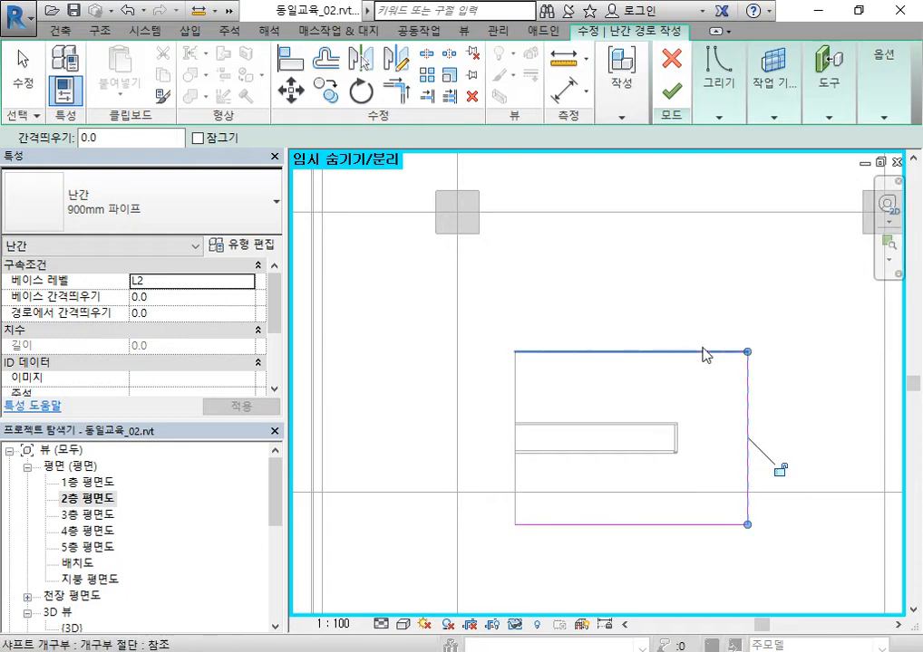
left_click(706, 352)
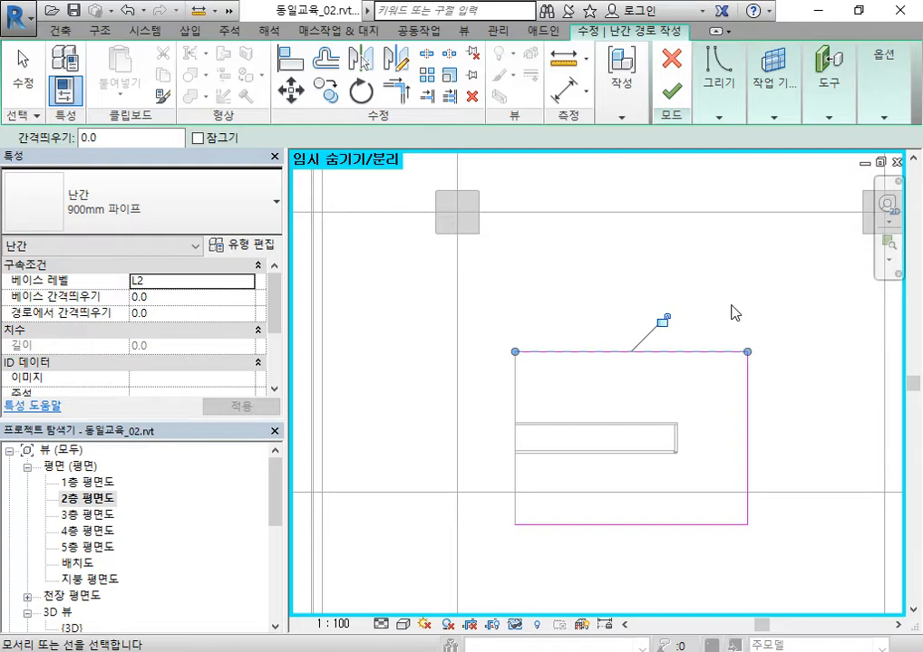
left_click(671, 90)
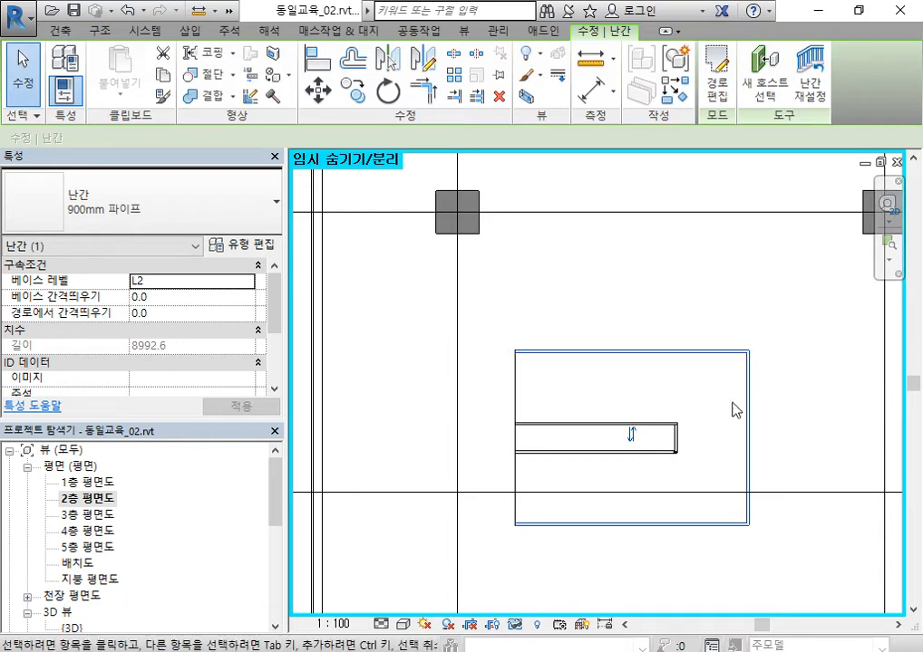
left_click(674, 302)
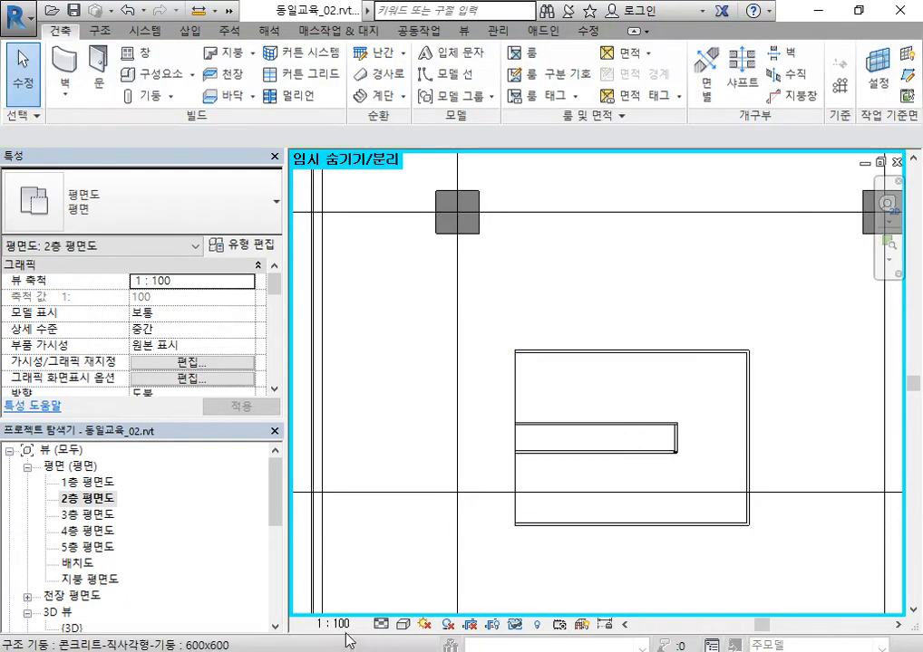
Step: Open the 3D view, select the new railing around the L2 opening, and look through the available railing types
left_click(229, 13)
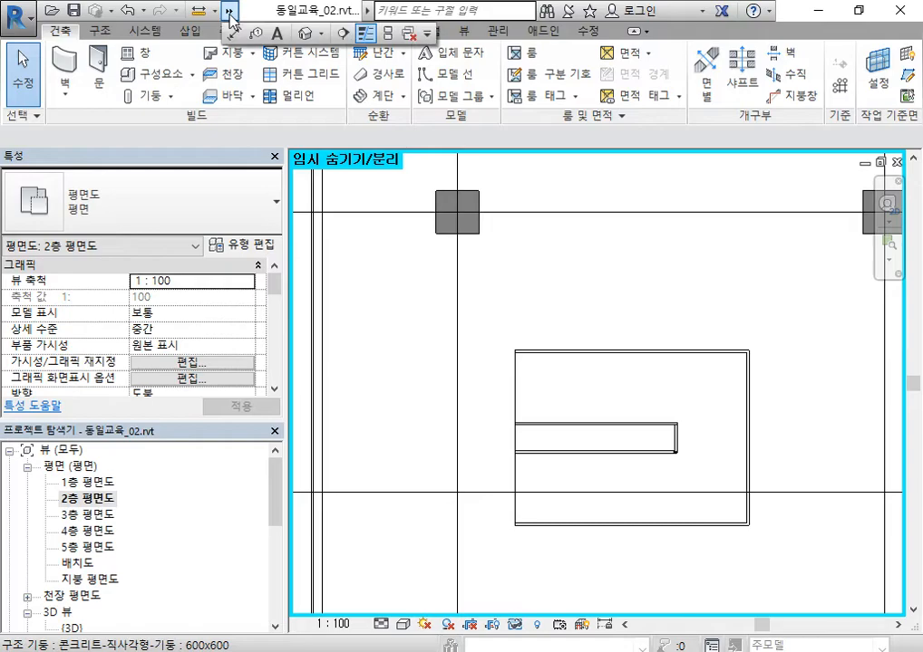
left_click(240, 27)
middle_click_drag(703, 417, 721, 422, "shift")
scroll(668, 438, "up", 5)
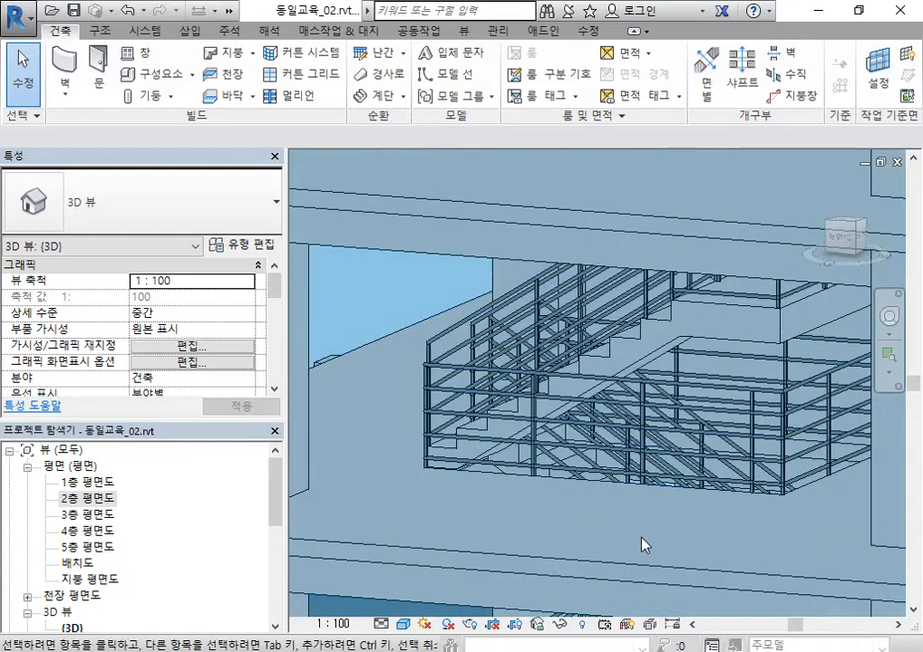
left_click(785, 470)
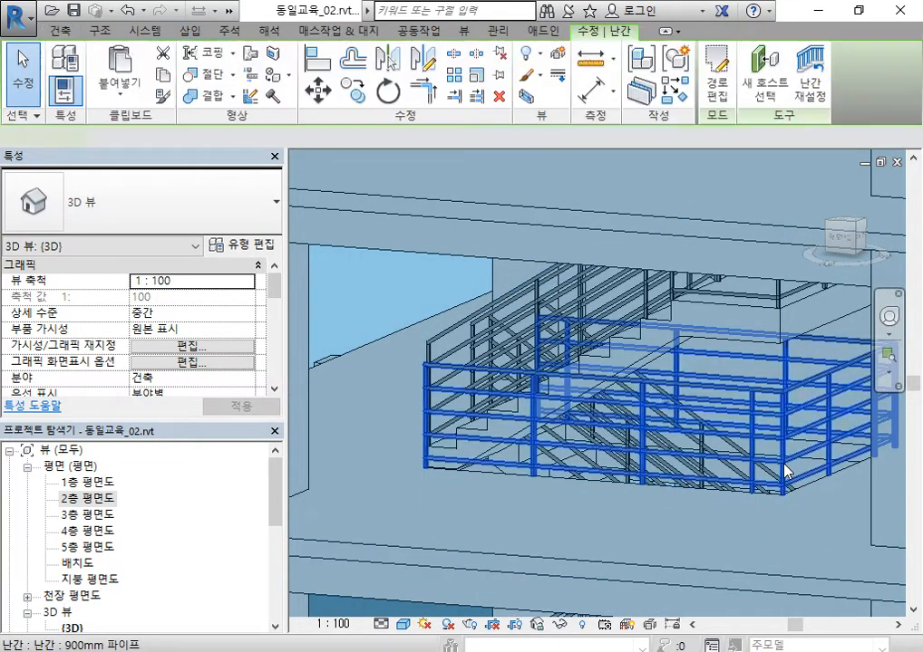
left_click(192, 214)
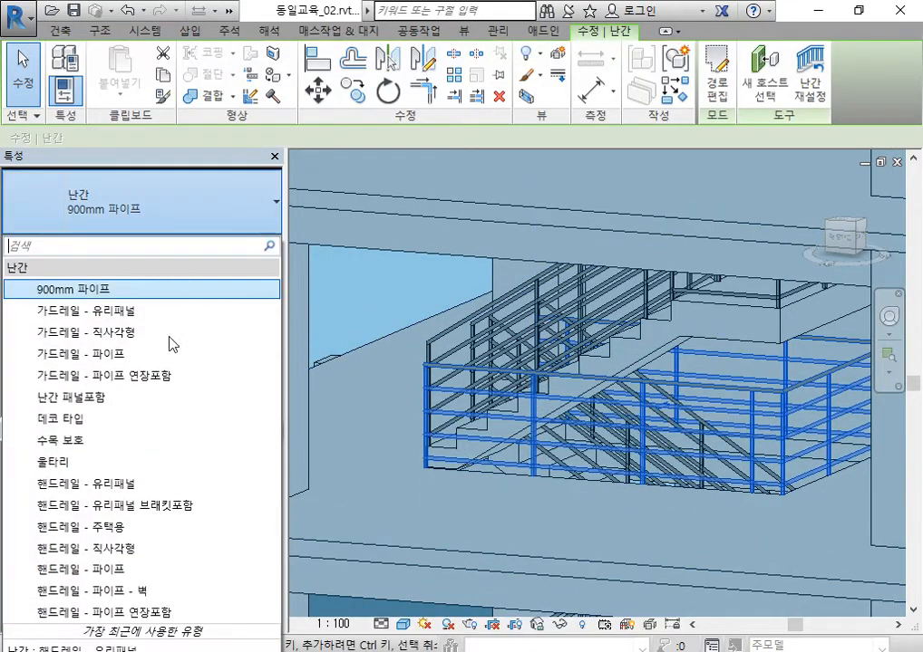
left_click(125, 180)
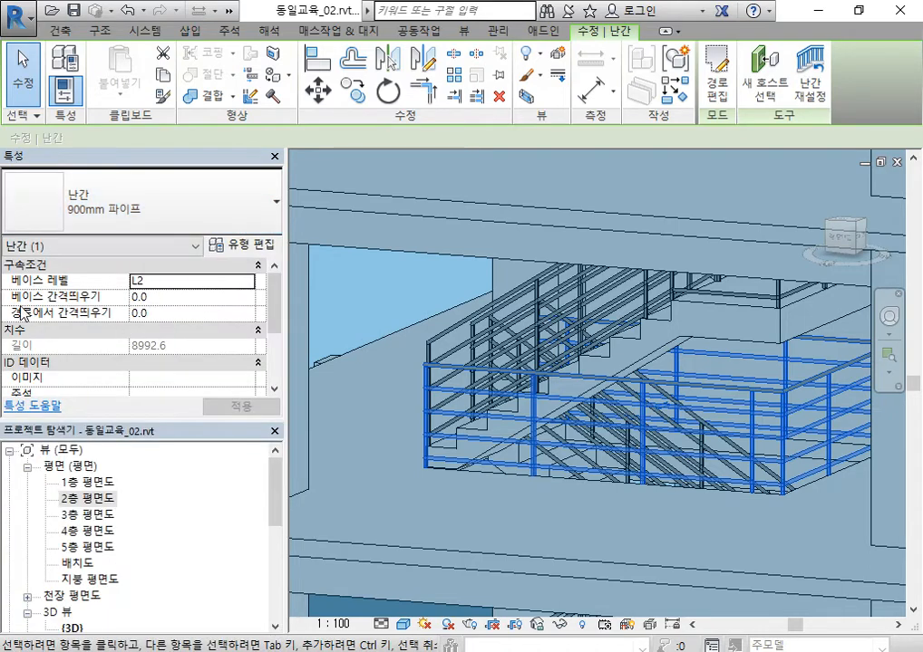
Step: Set the base offset of the L2 opening railing to 500
left_click(177, 284)
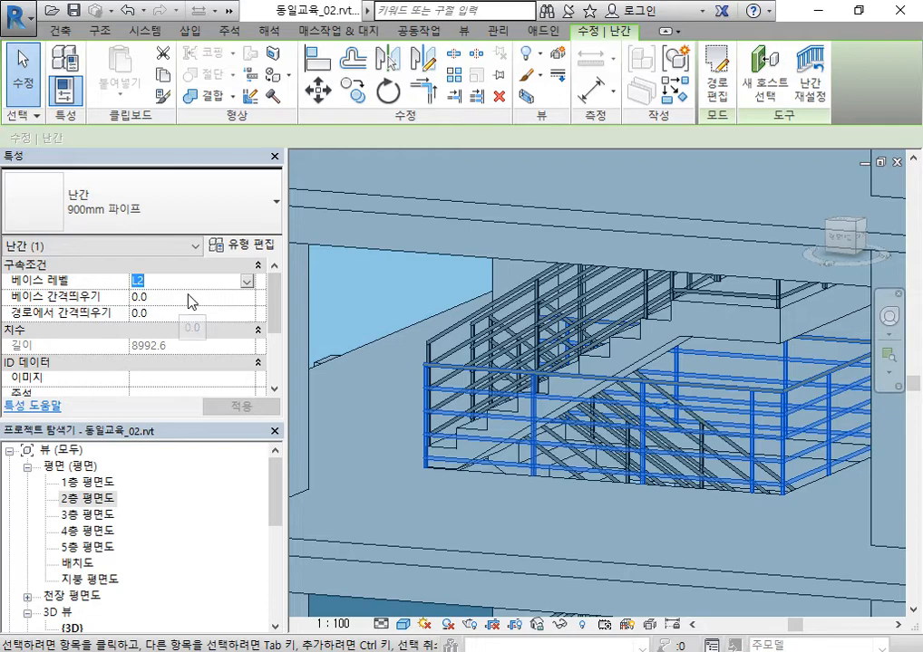
left_click(175, 297)
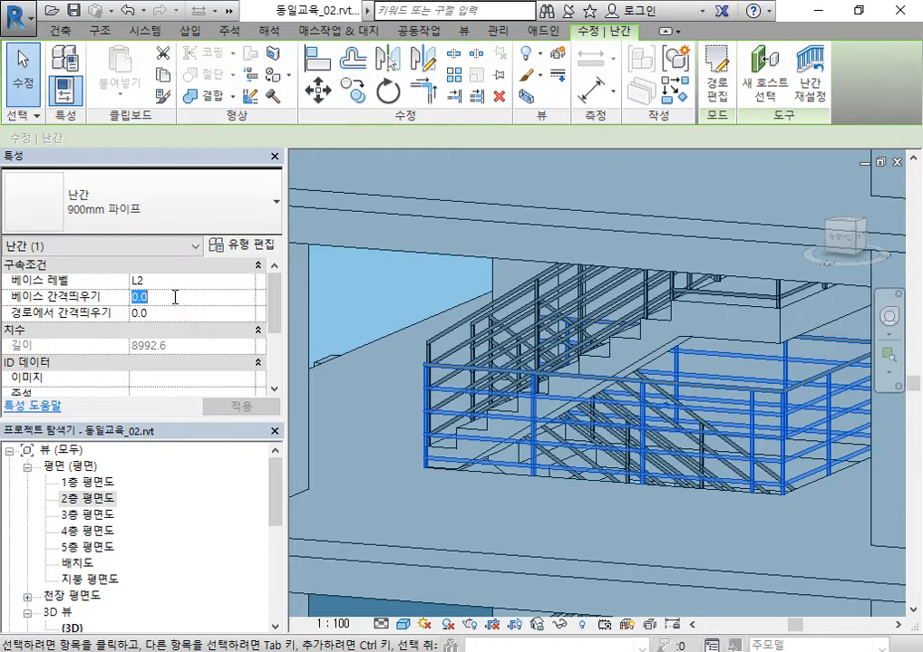
type("500")
key("Return")
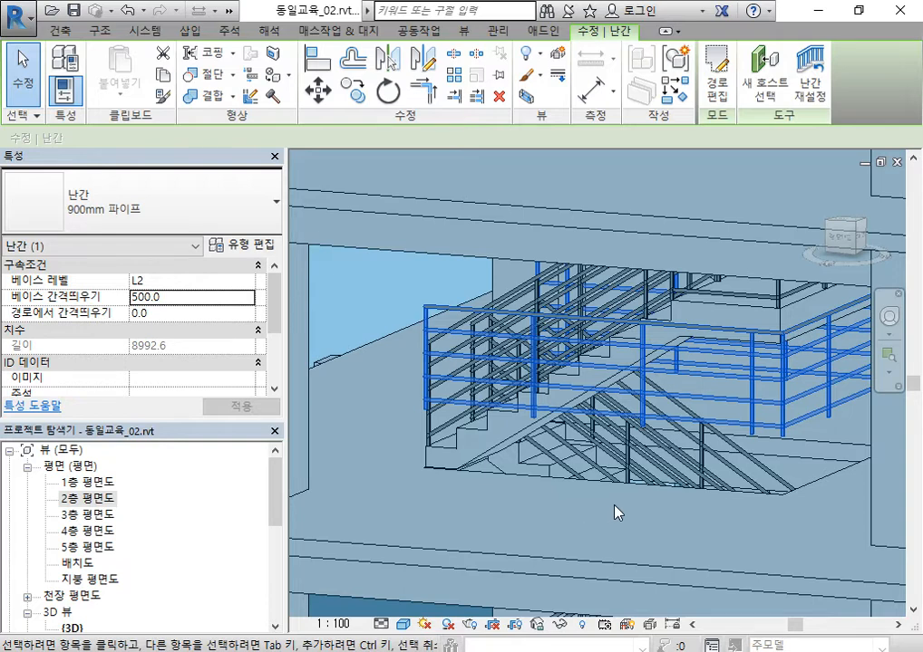
Step: Set the L2 opening railing's base offset back to 0, check its position on the slab, and deselect it
left_click(180, 297)
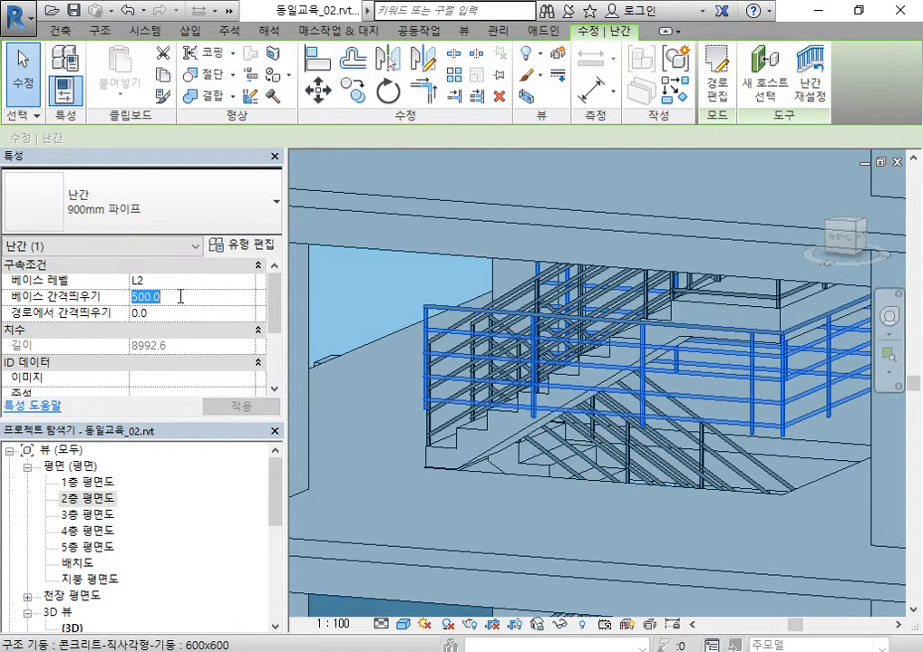
type("0")
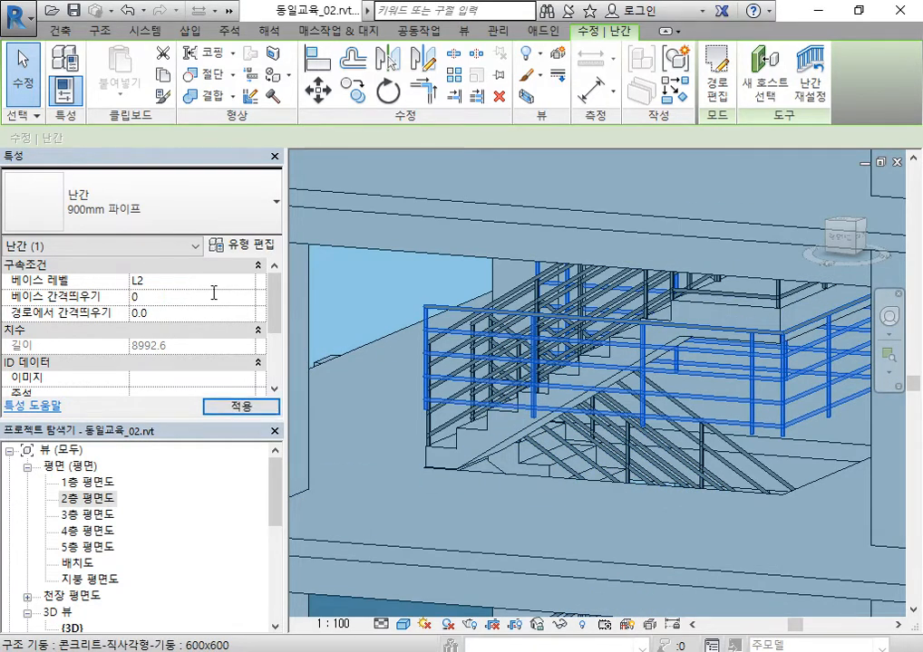
scroll(494, 501, "down", 2)
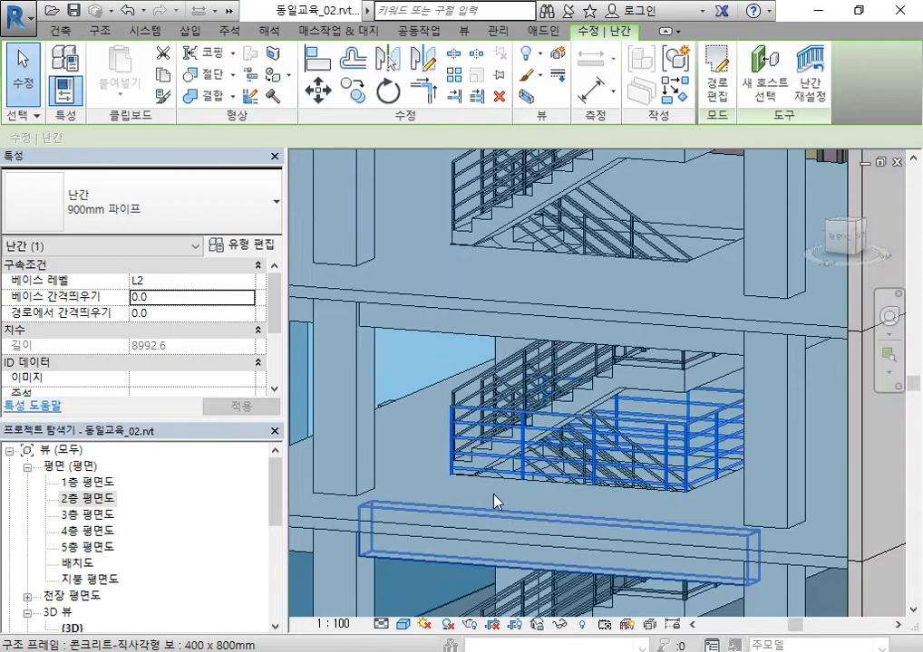
scroll(487, 405, "up", 4)
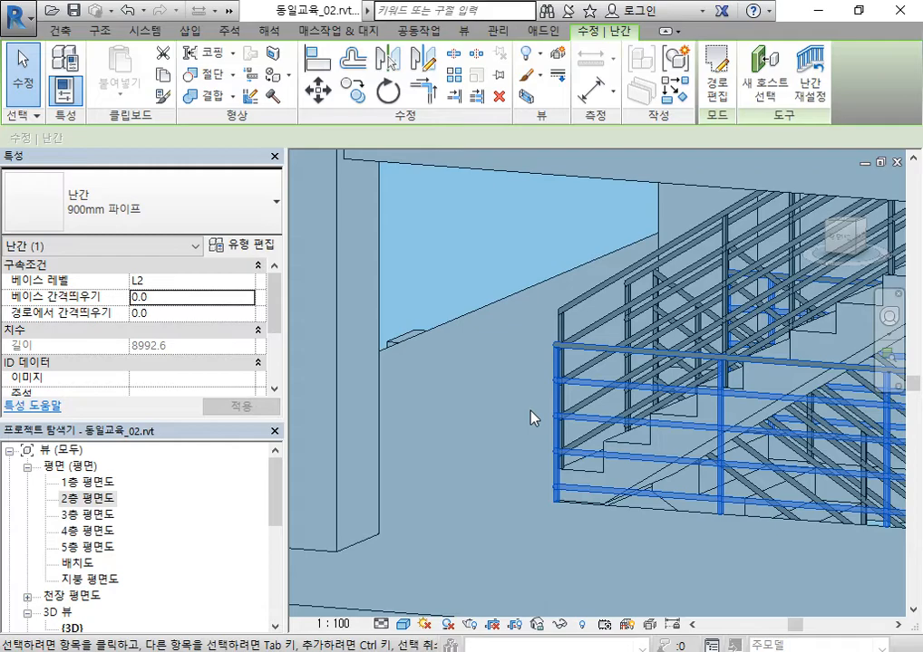
key("Escape")
Step: Examine the stair openings on each floor and the L2 guard railing from outside the building in 3D
scroll(448, 379, "down", 4)
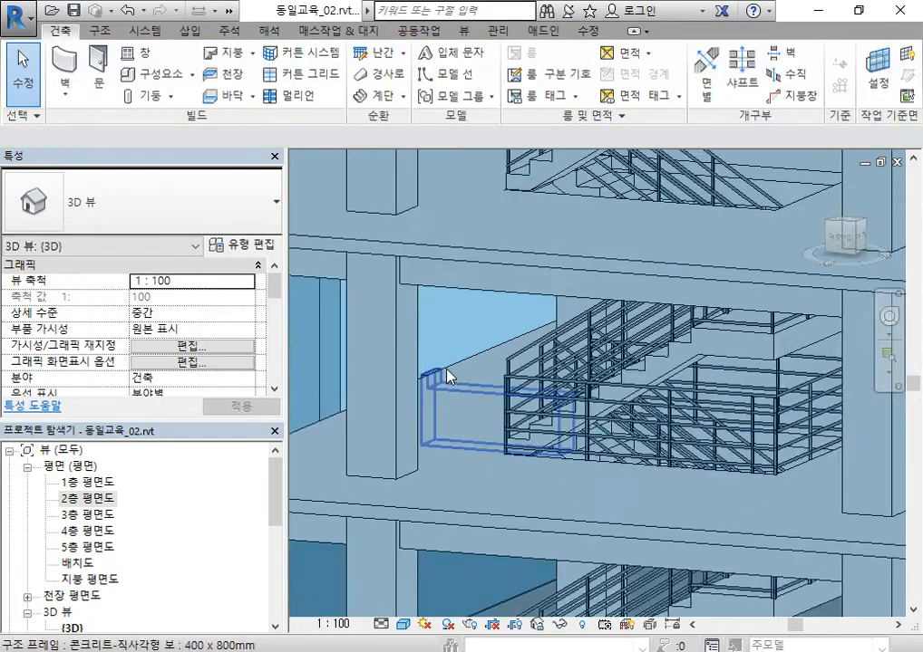
middle_click_drag(462, 364, 456, 387, "shift")
scroll(456, 331, "down", 4)
middle_click_drag(456, 332, 577, 306)
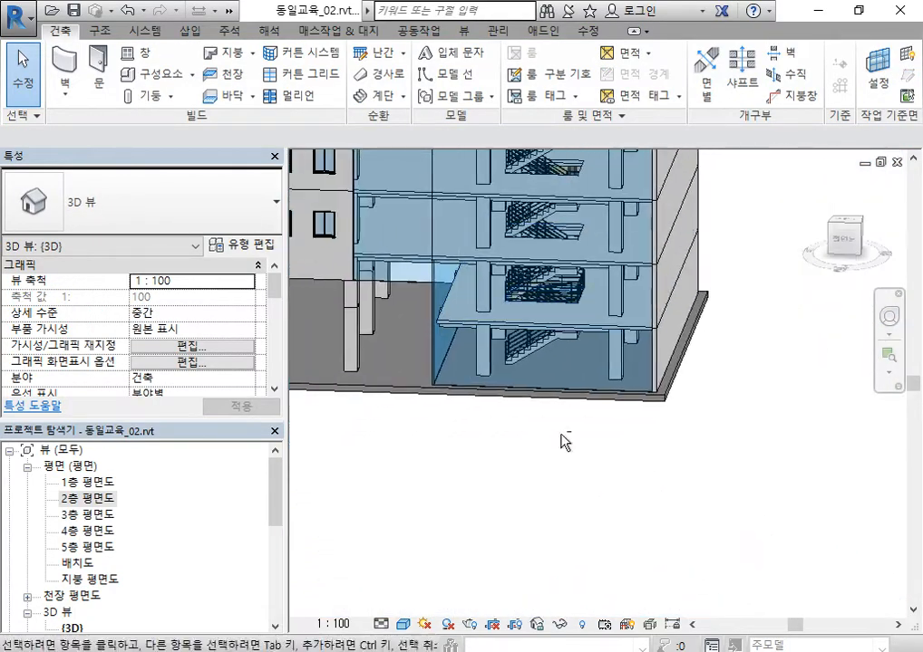
middle_click_drag(562, 435, 812, 496, "shift")
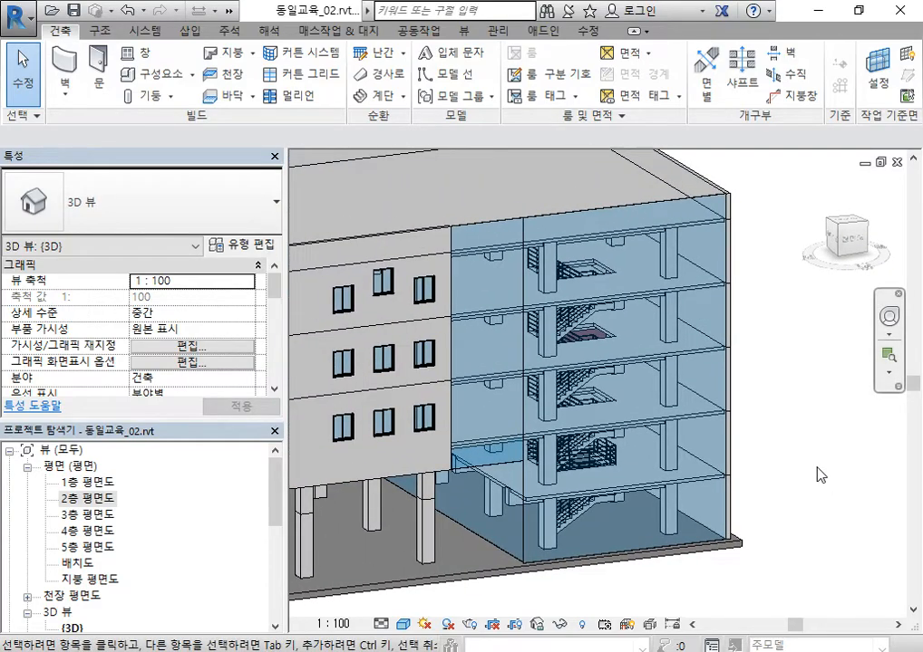
scroll(625, 471, "up", 3)
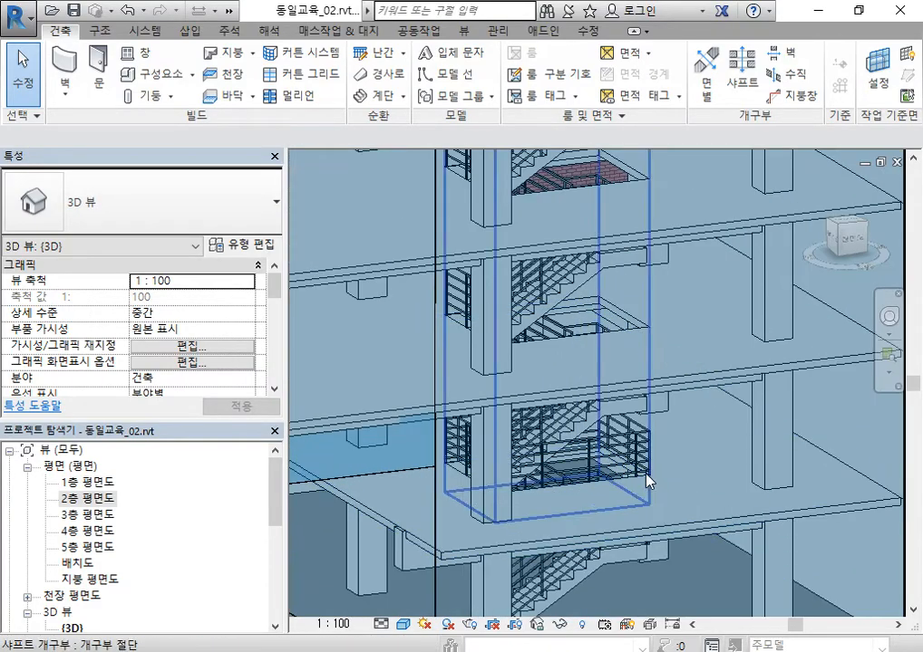
scroll(670, 453, "up", 2)
middle_click_drag(690, 420, 864, 384)
scroll(856, 381, "up", 1)
scroll(769, 385, "down", 4)
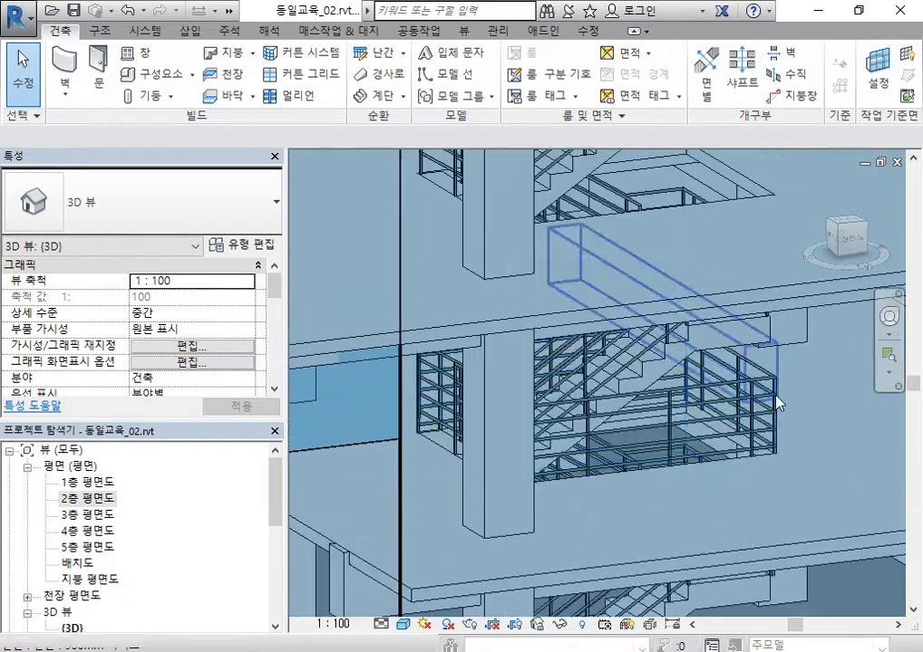
Step: Select the L2 opening railing and open the type properties of 900mm 파이프
left_click(759, 391)
left_click(241, 244)
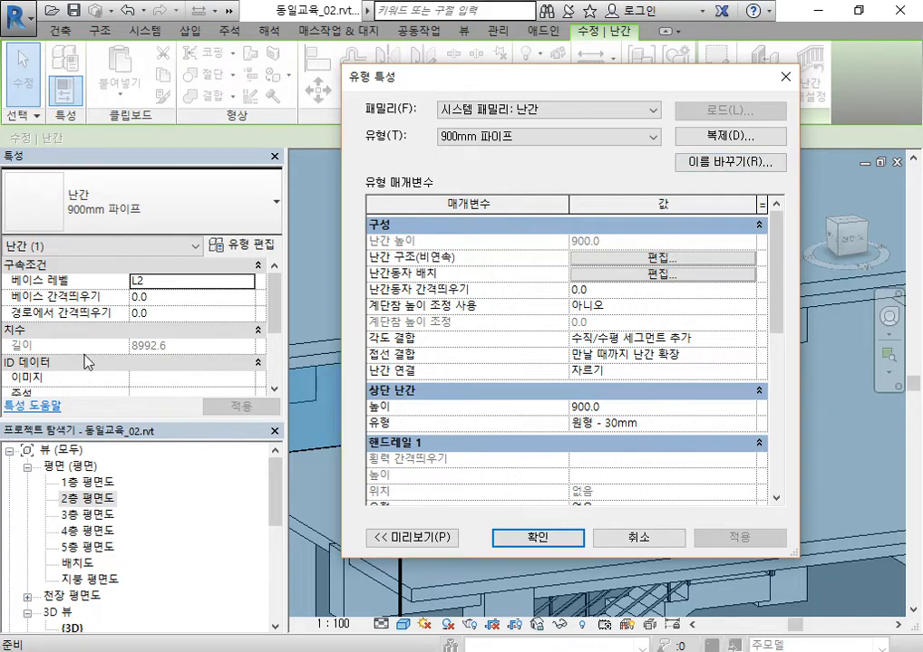
left_click(638, 537)
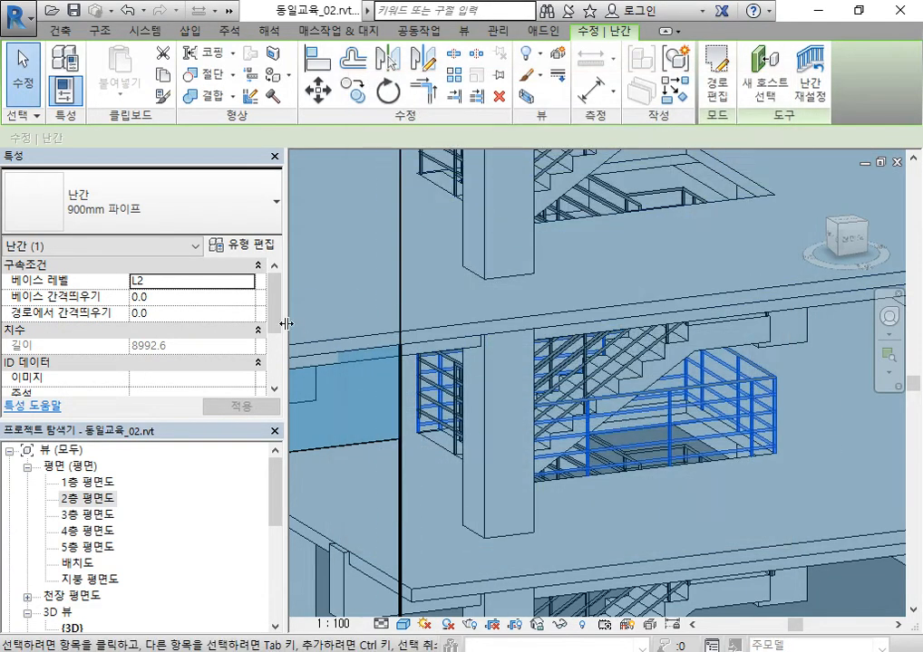
left_click_drag(274, 313, 292, 290)
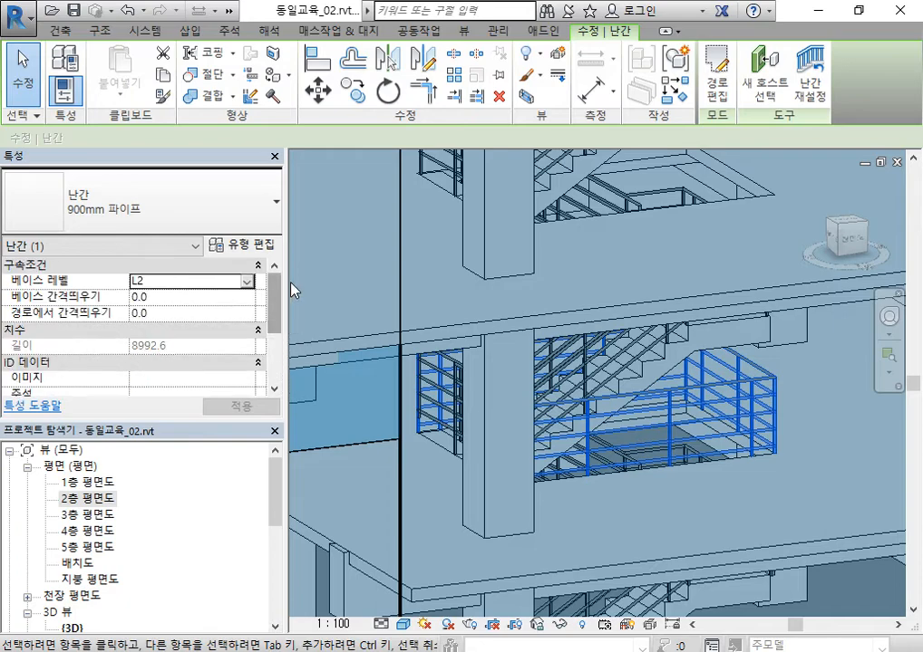
left_click(253, 249)
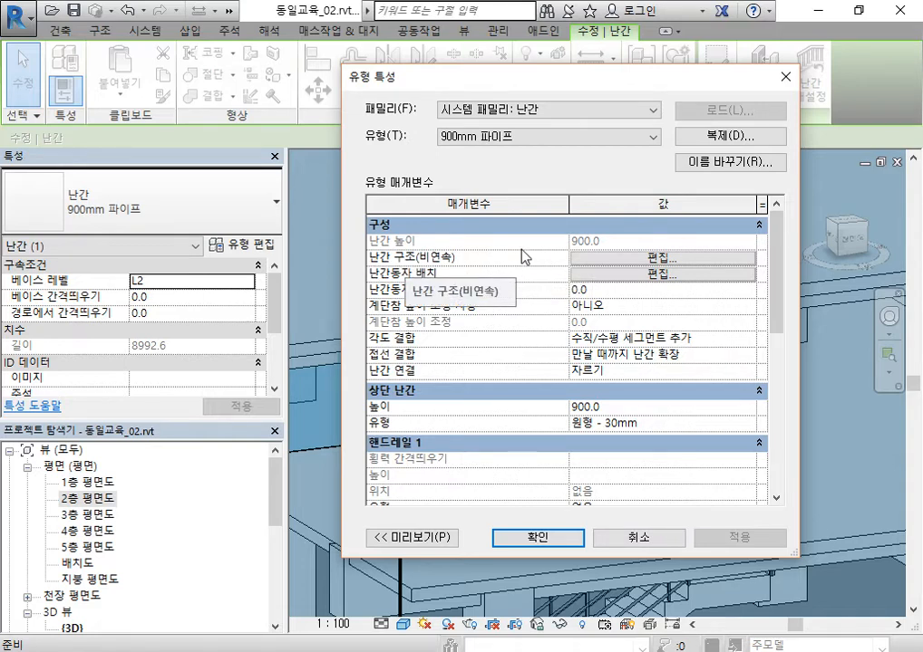
Step: Review the non-continuous rail structure, the profile choices for 난간 1 and the baluster placement of 900mm 파이프, cancelling out of both editors
left_click(663, 259)
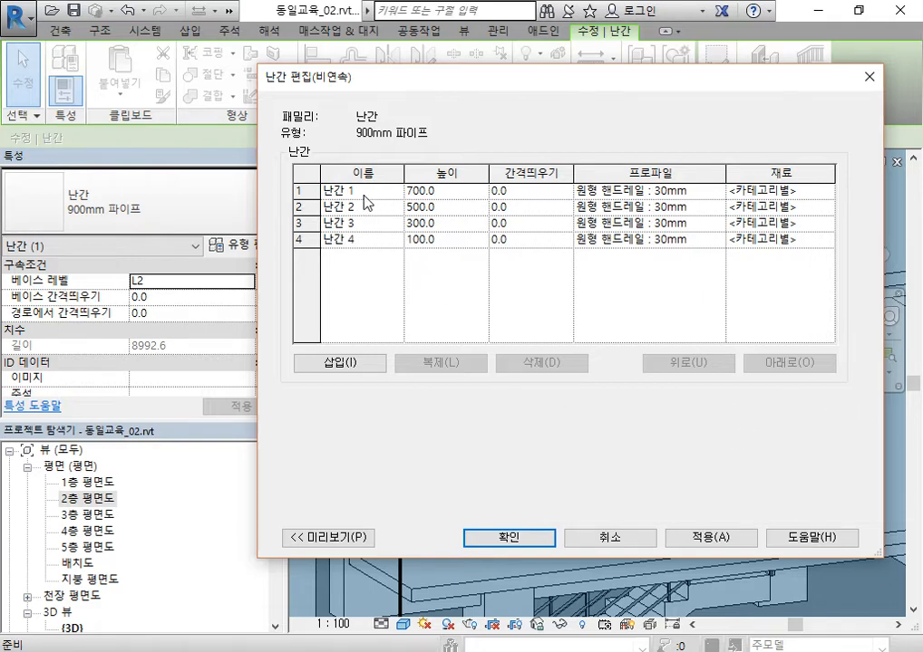
left_click(718, 192)
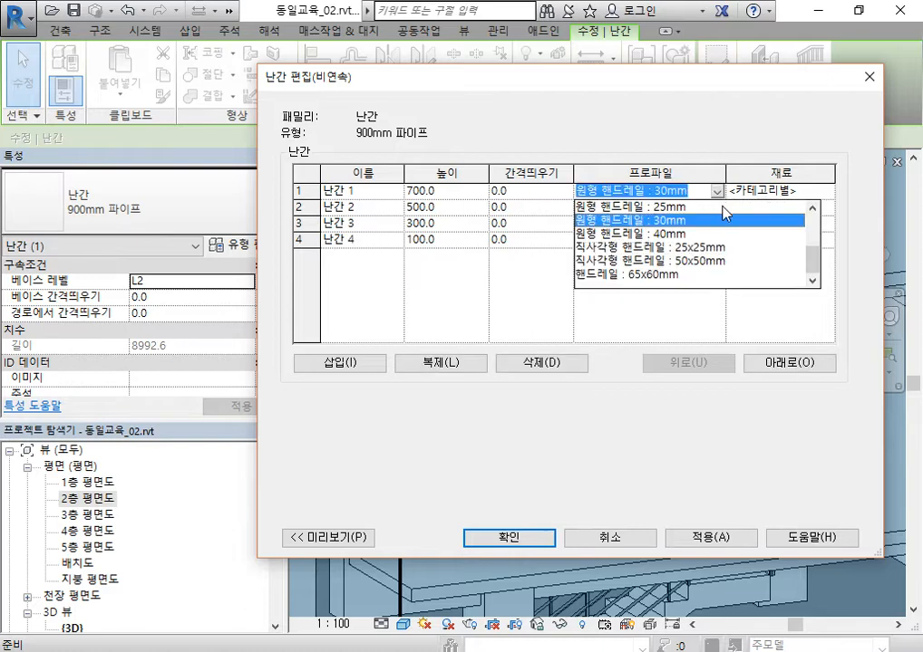
left_click(748, 463)
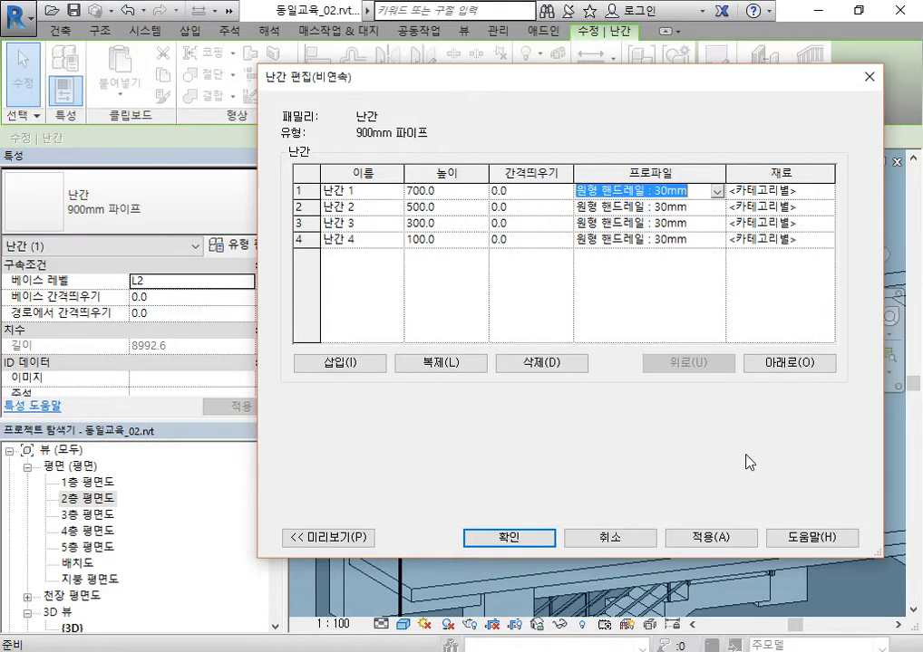
left_click(611, 548)
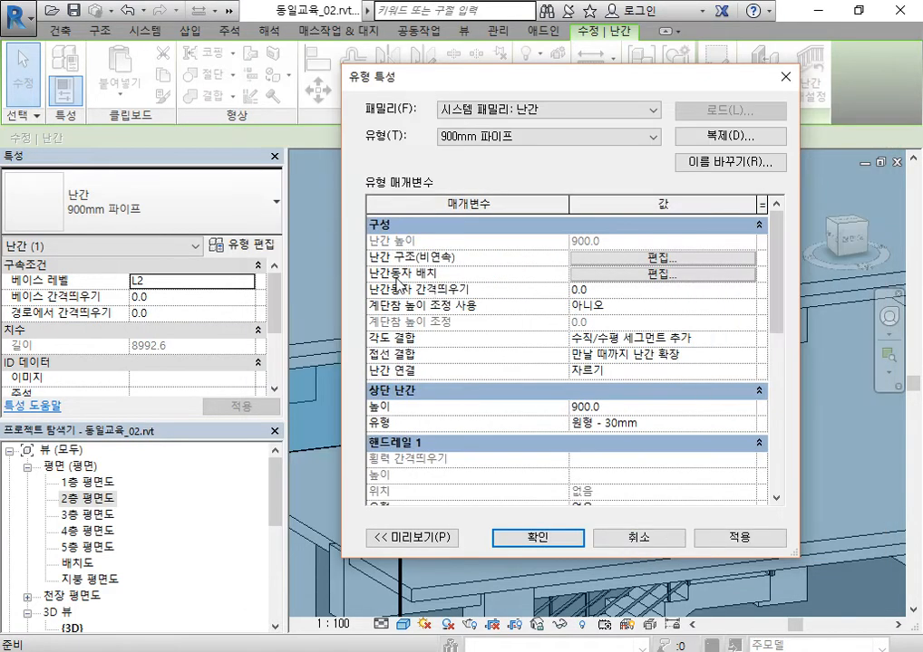
left_click(662, 274)
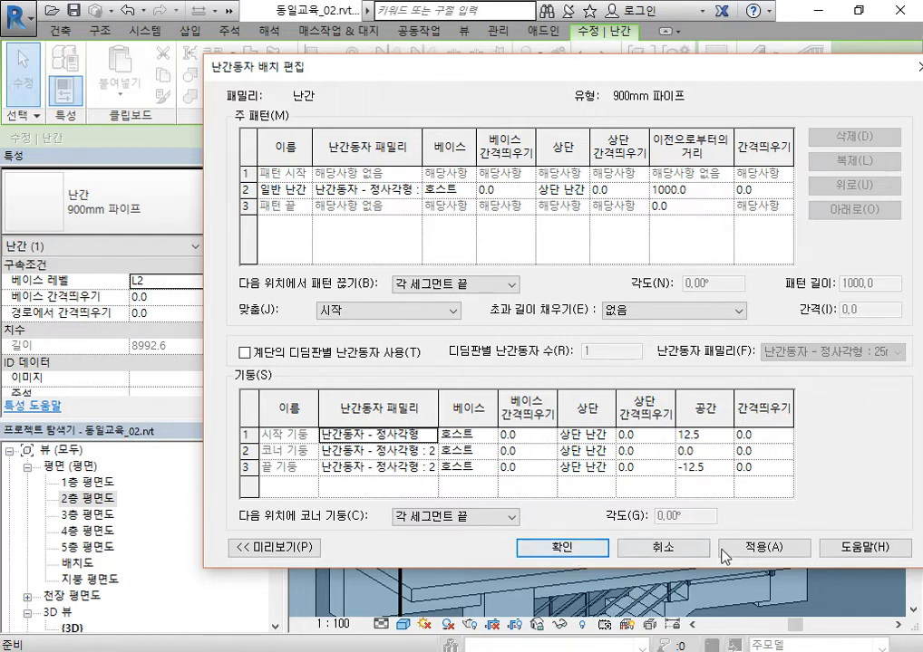
left_click(671, 549)
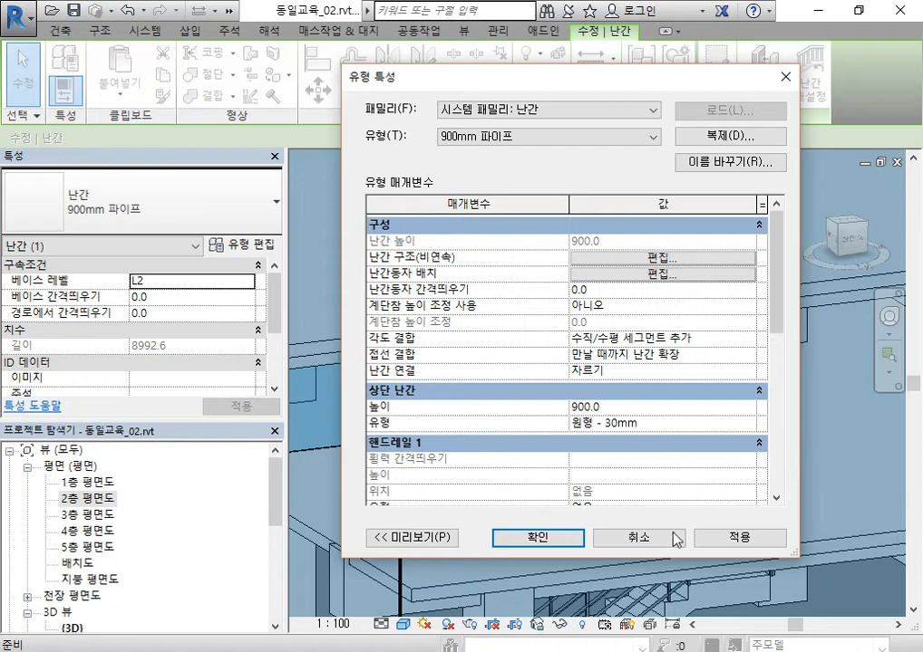
Step: Cancel the railing type properties, clear the selection and look over the stair openings from outside the building
left_click(652, 543)
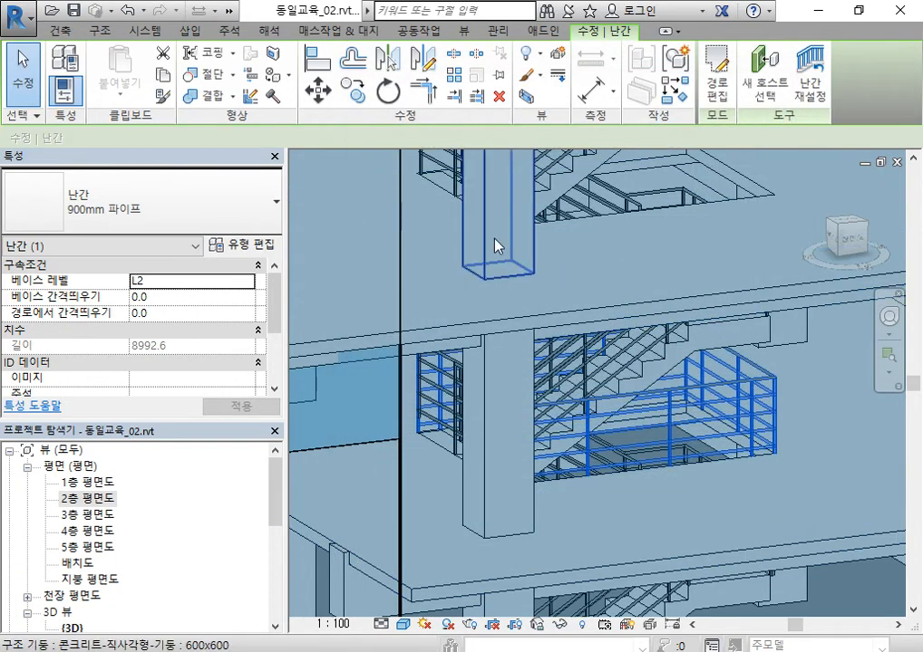
scroll(639, 270, "down", 5)
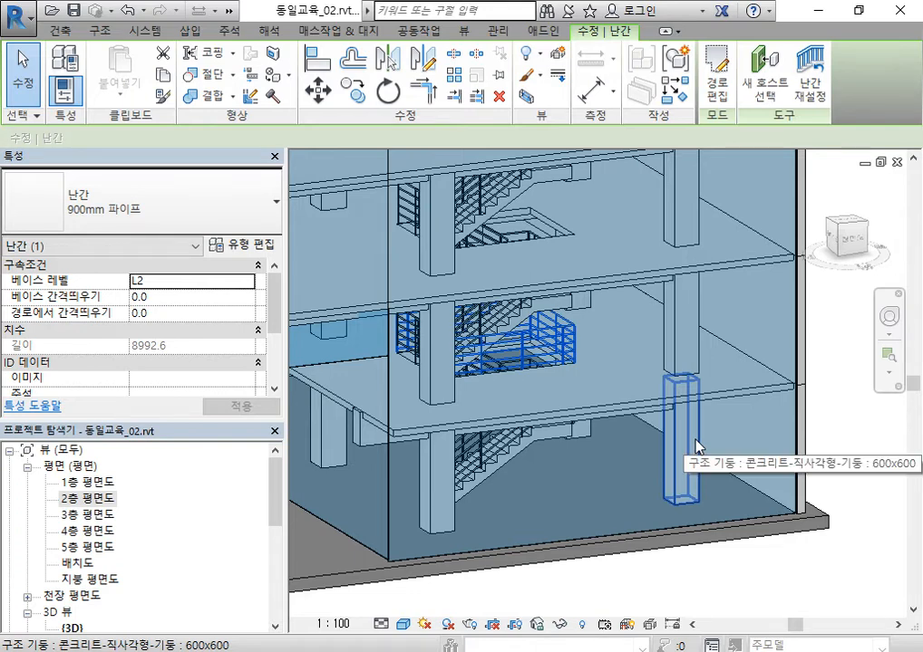
left_click(789, 574)
scroll(712, 420, "down", 3)
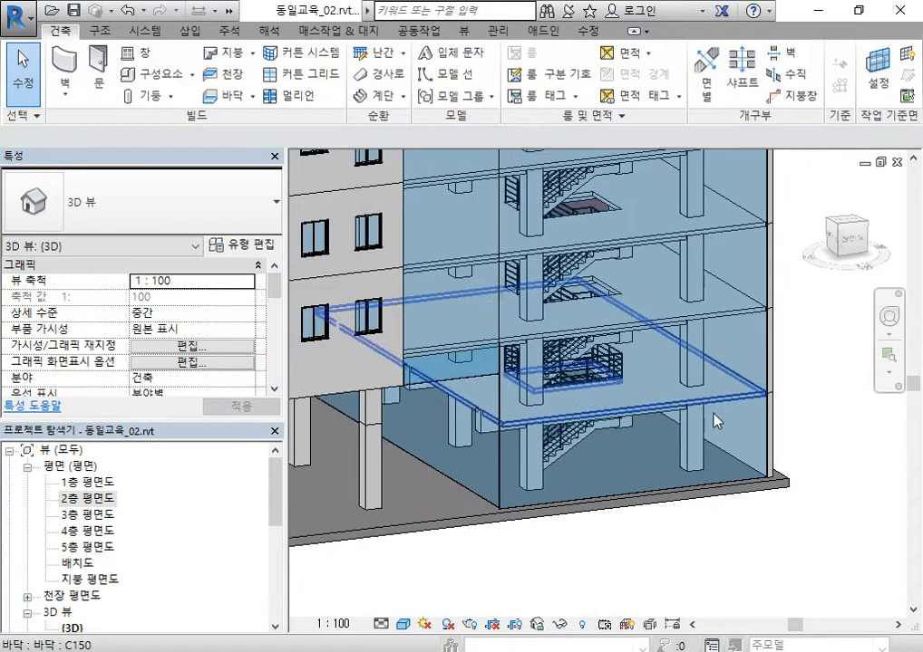
scroll(736, 446, "up", 5)
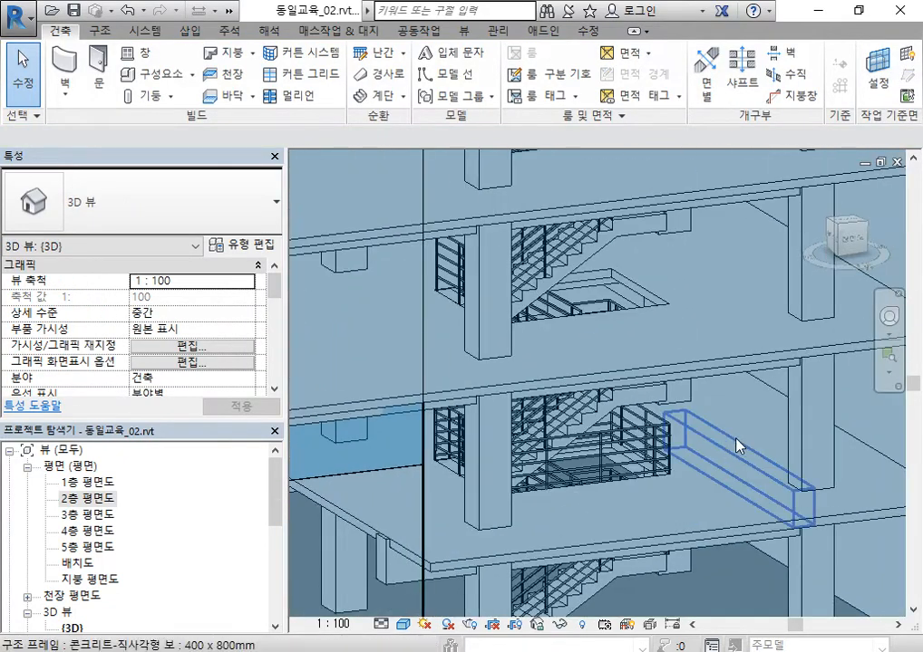
Step: Copy the L2 opening railing in the 2층 평면도 plan and paste it aligned to levels L3, L4 and L5
left_click(645, 435)
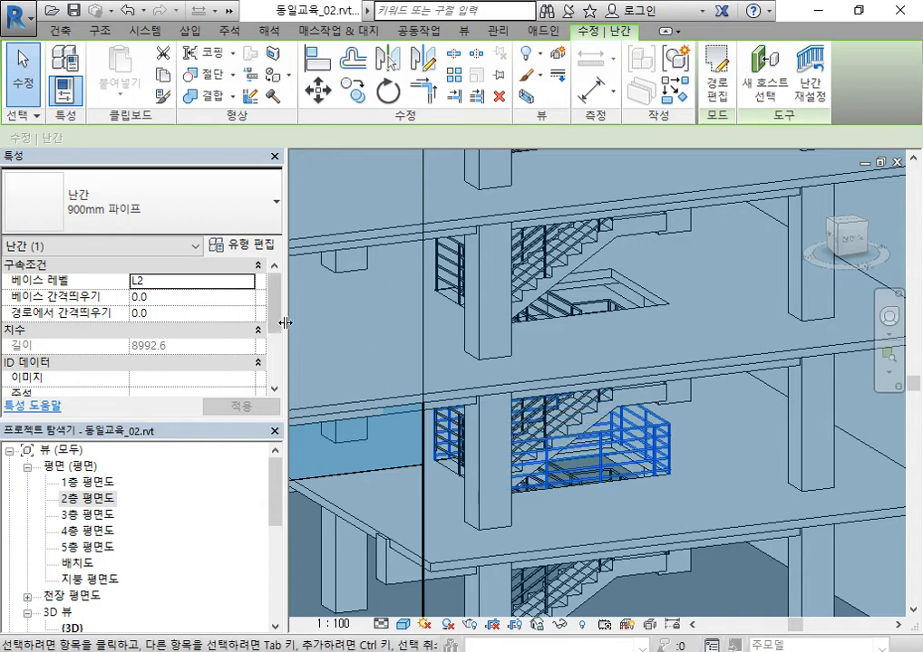
mouse_move(280, 317)
left_mouse_down()
mouse_move(277, 358)
mouse_move(273, 323)
left_mouse_up()
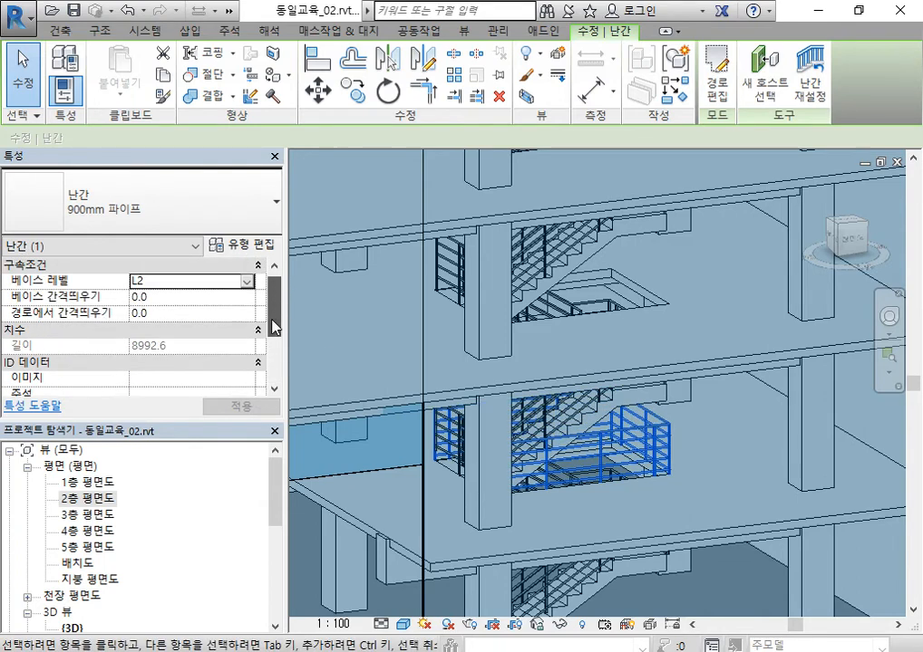
double_click(88, 499)
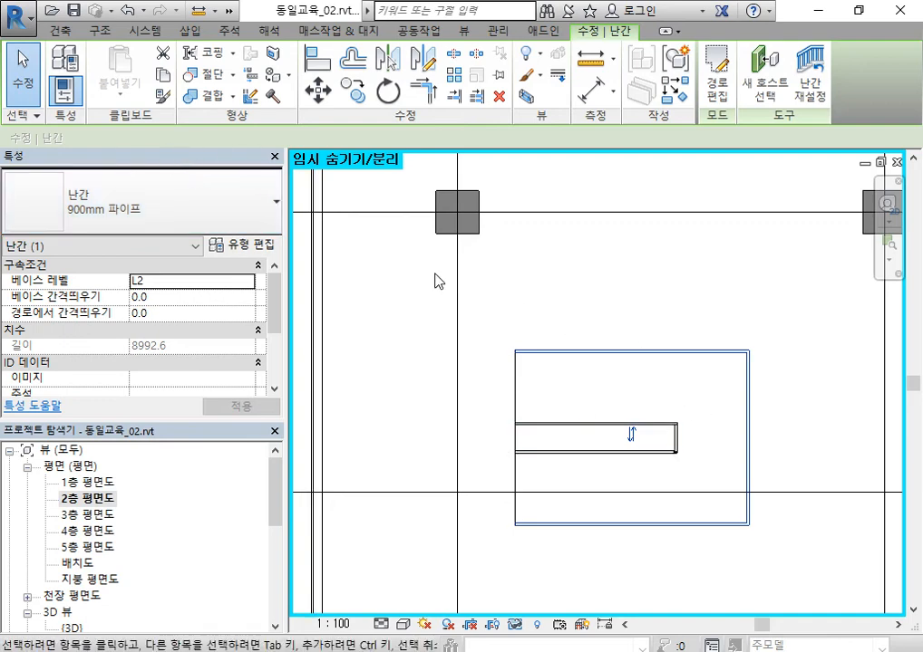
left_click(163, 75)
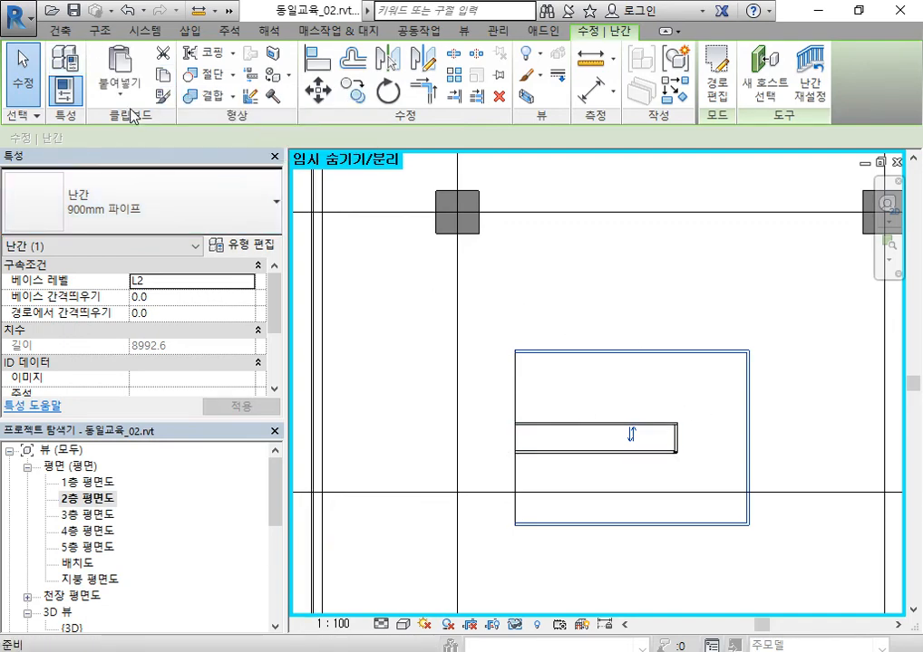
left_click(123, 91)
left_click(166, 172)
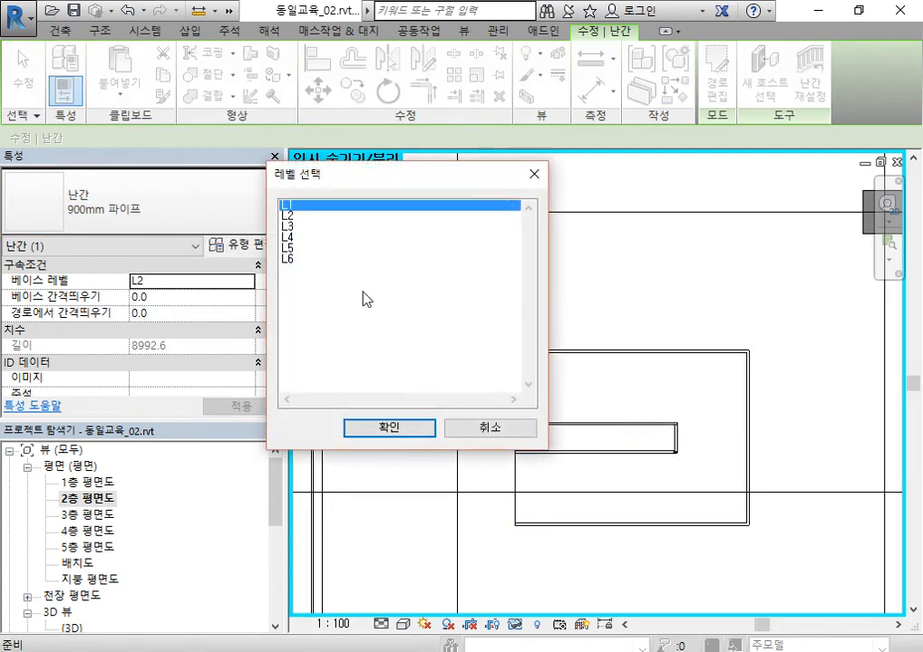
left_click(288, 226)
left_click(289, 259, "shift")
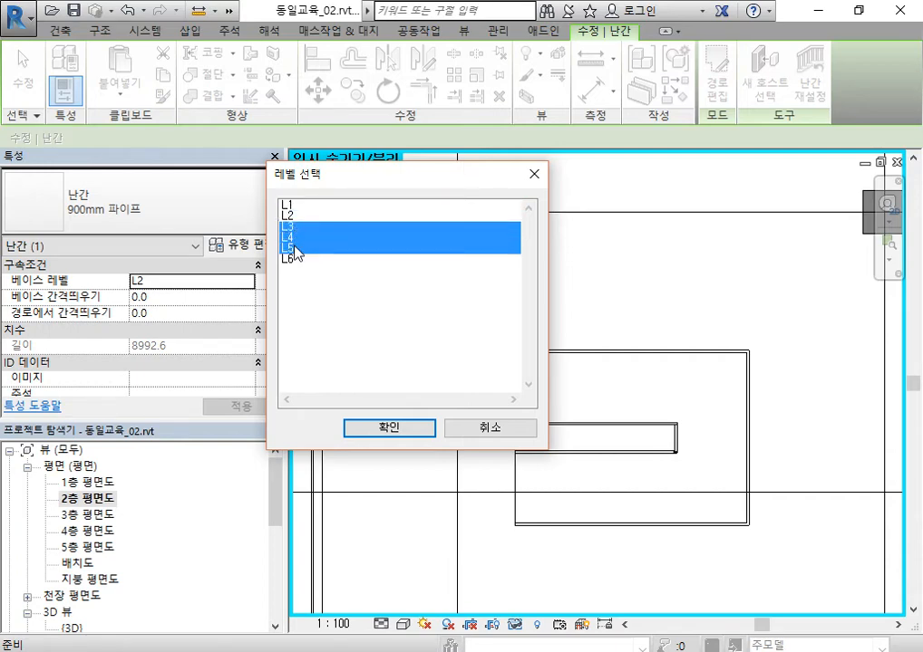
left_click(390, 427)
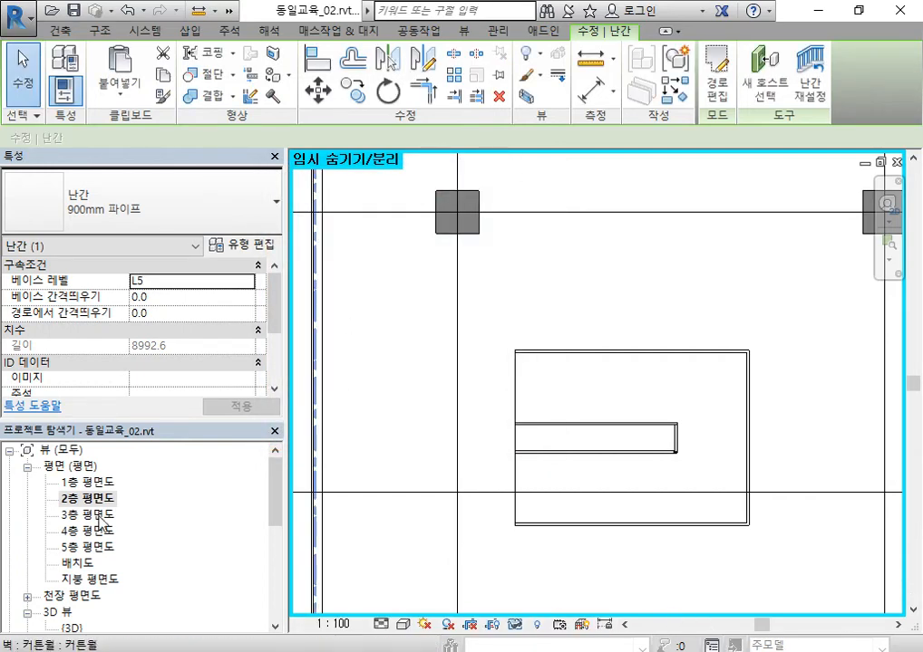
Step: Examine the railings around the stair openings on all floors in the 3D view
left_click(230, 11)
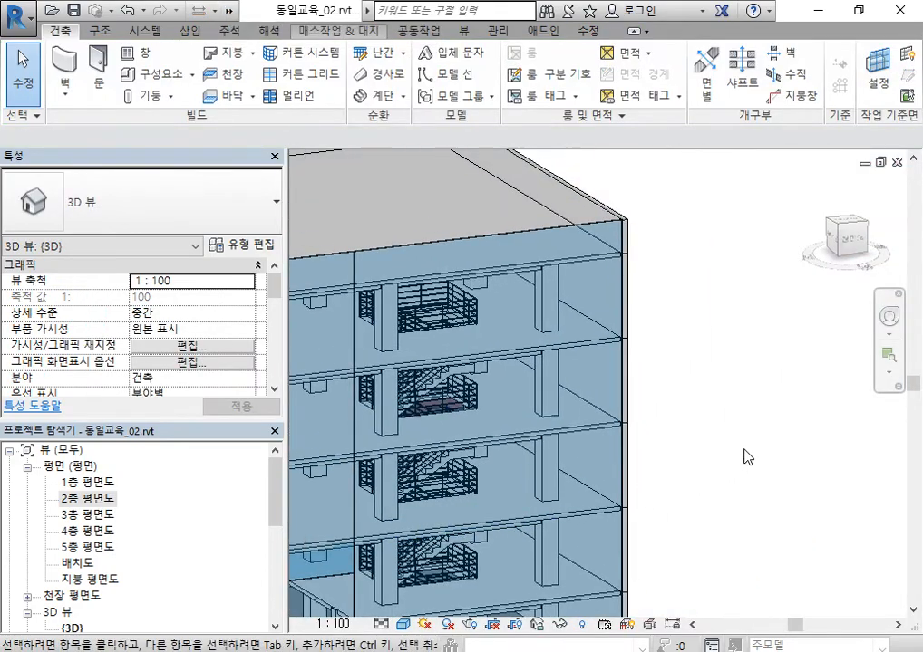
middle_click_drag(743, 457, 686, 486, "shift")
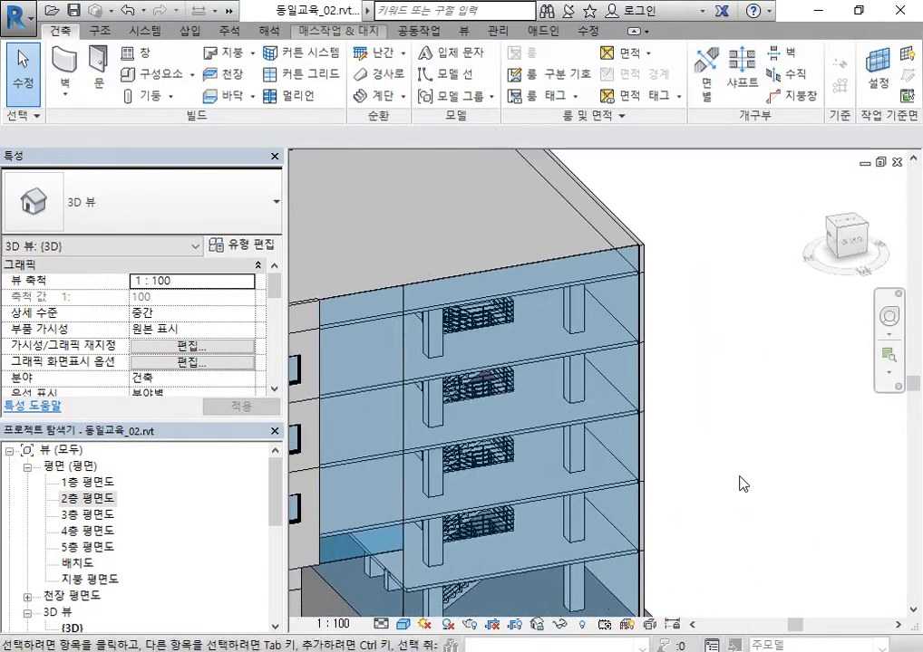
scroll(758, 431, "down", 2)
mouse_move(758, 430)
middle_mouse_down("shift")
mouse_move(751, 484)
mouse_move(746, 443)
middle_mouse_up("shift")
scroll(797, 537, "up", 4)
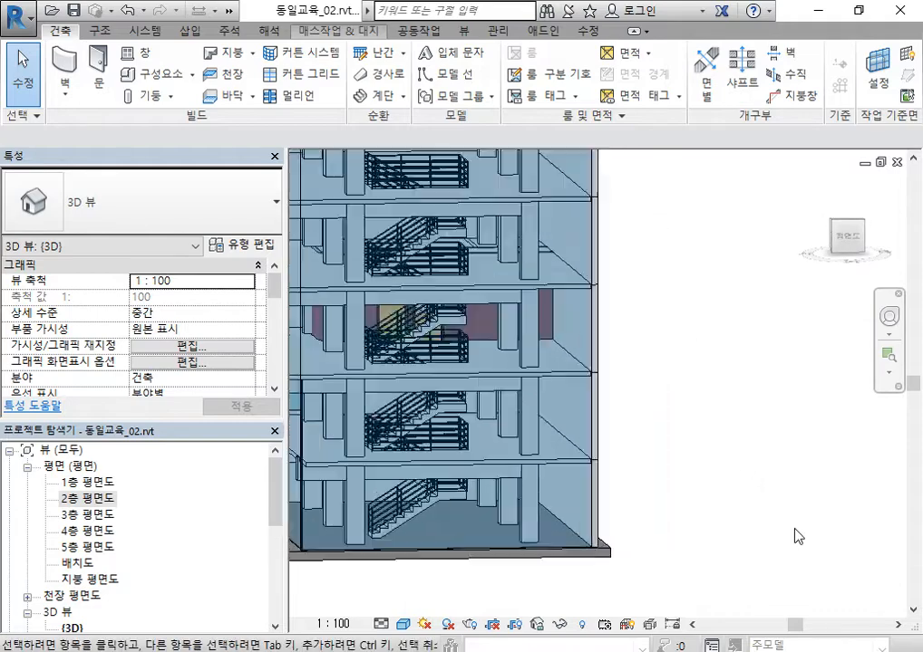
scroll(626, 492, "down", 2)
middle_click_drag(497, 494, 665, 518)
scroll(662, 509, "up", 2)
Step: Select the L2 floor slab C150 and open its boundary for editing in the 2층 평면도 plan
left_click(685, 478)
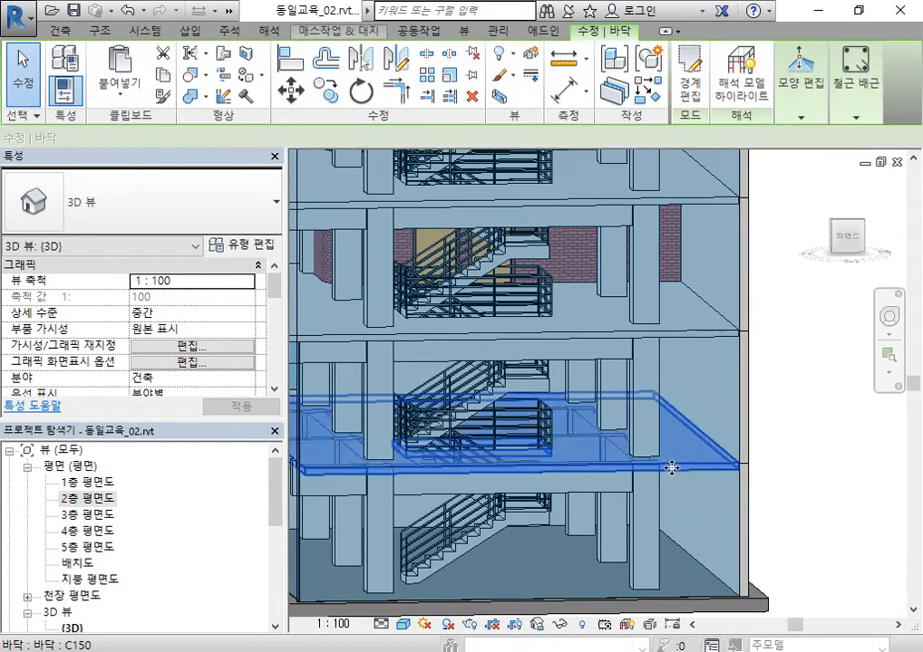
scroll(677, 479, "down", 2)
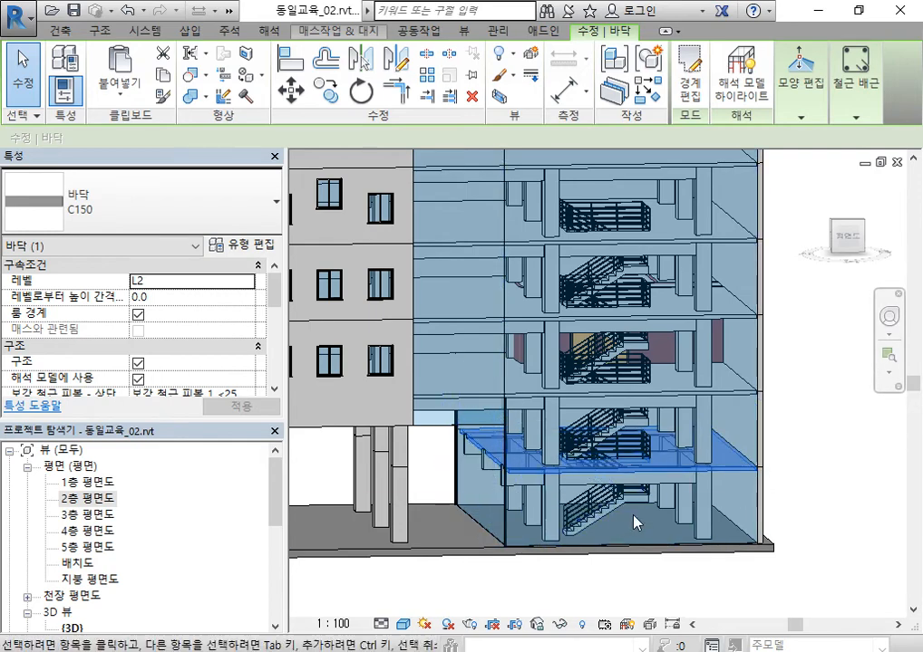
double_click(101, 501)
scroll(451, 535, "down", 4)
middle_click_drag(455, 501, 490, 504)
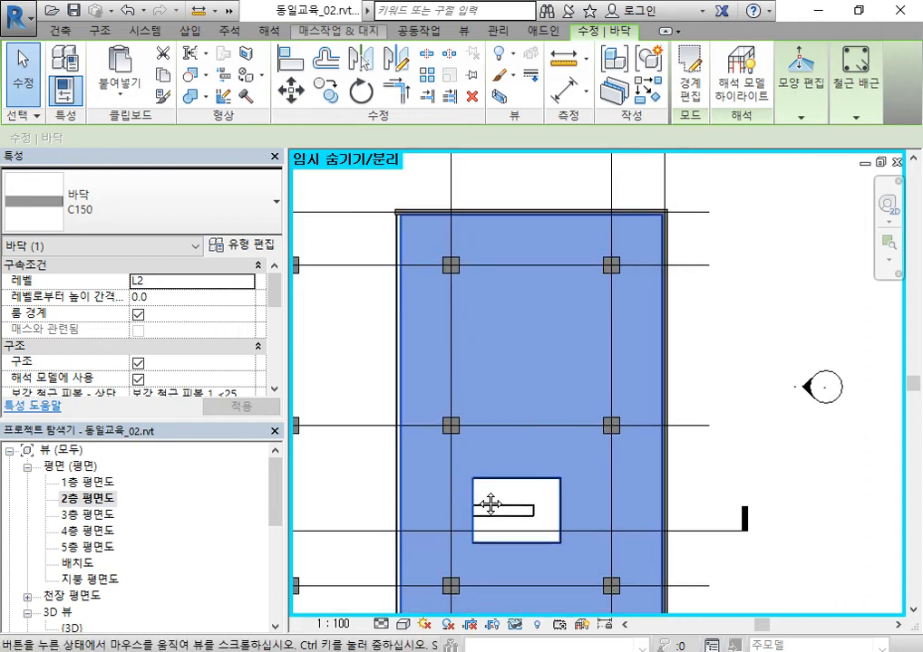
left_click(689, 80)
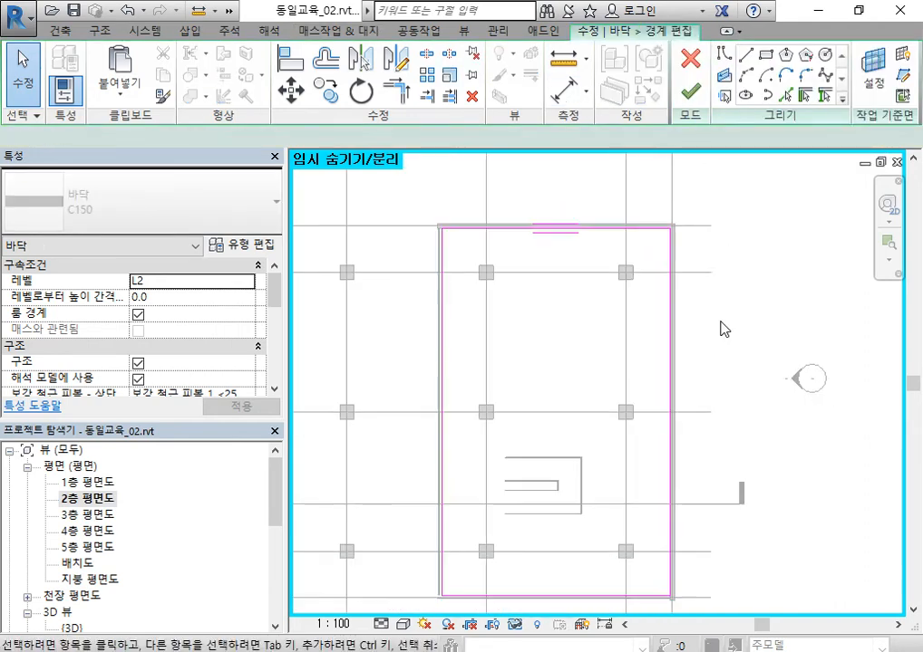
scroll(666, 293, "down", 1)
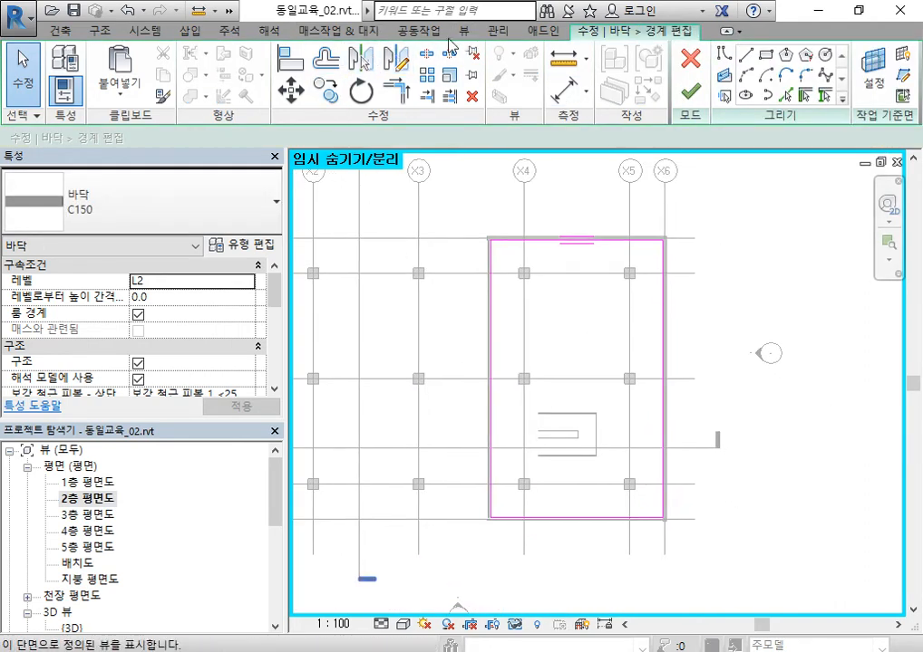
Step: Align the slab's left and lower boundary lines to the outer faces of the lower X4 column, and finish the boundary edit
left_click(291, 65)
scroll(425, 432, "up", 5)
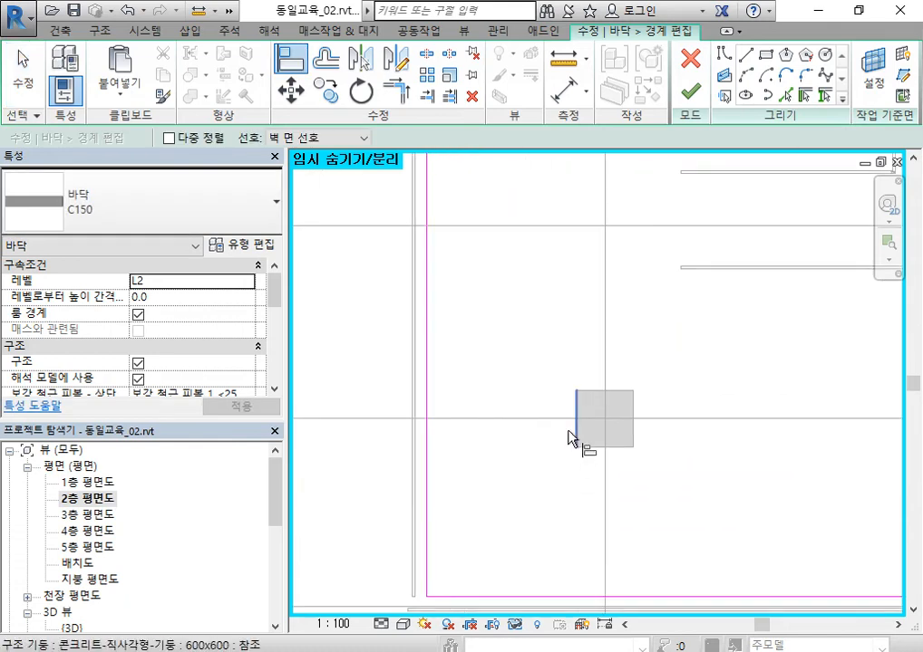
left_click(426, 459)
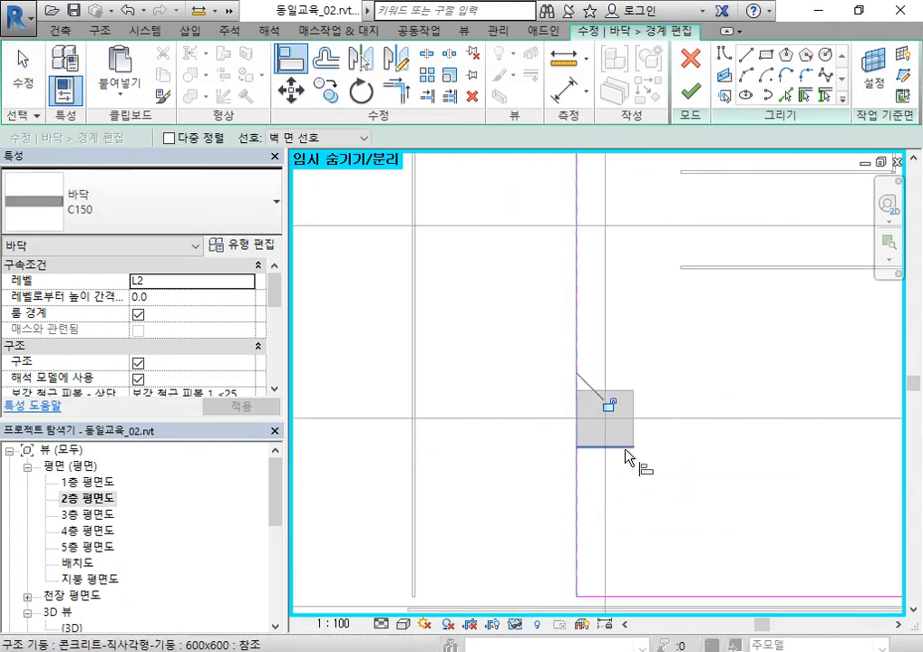
left_click(626, 448)
left_click(722, 590)
scroll(680, 527, "down", 3)
middle_click_drag(680, 527, 617, 498)
left_click(691, 90)
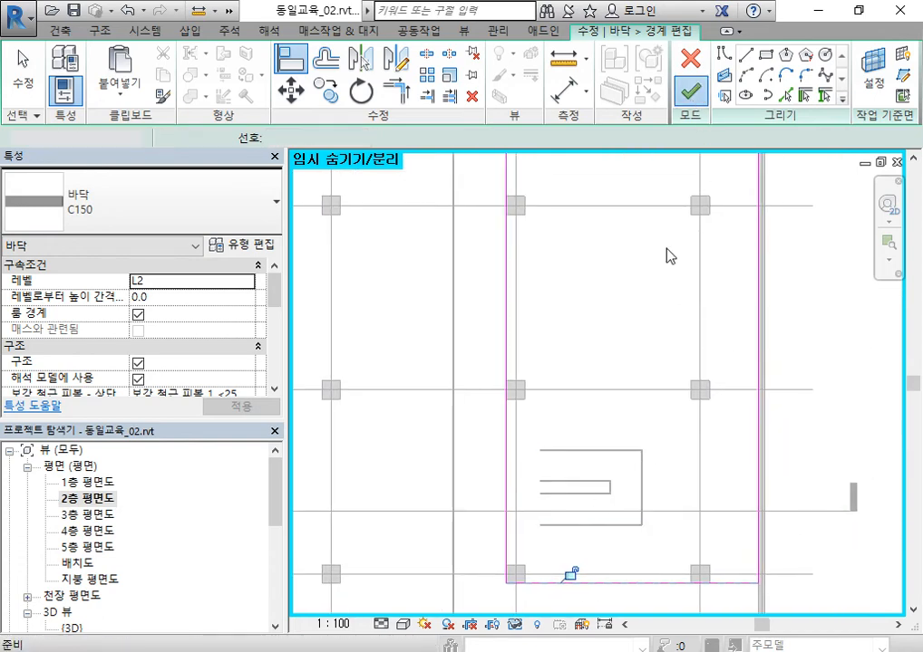
left_click(546, 350)
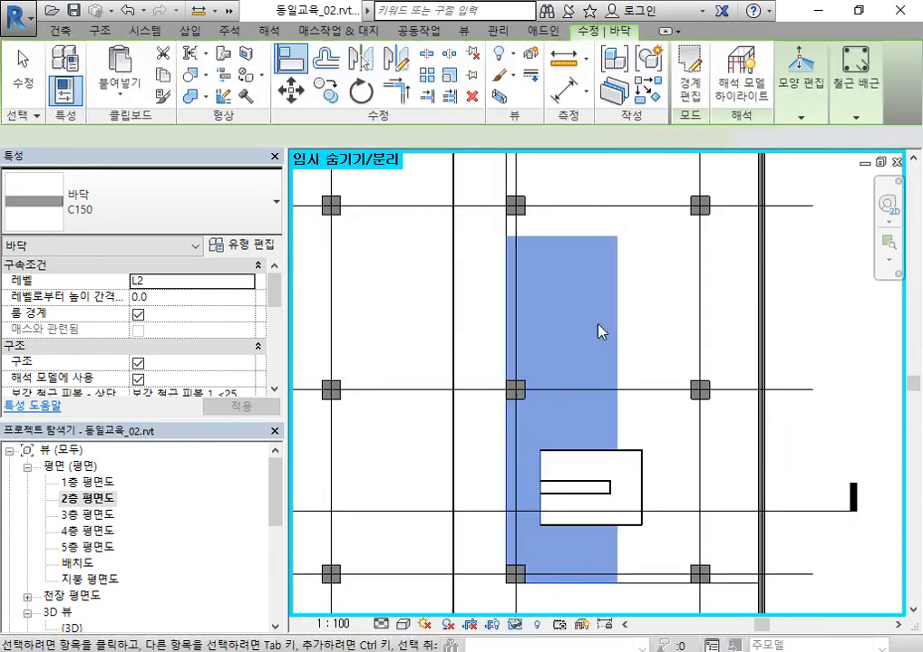
scroll(526, 327, "down", 3)
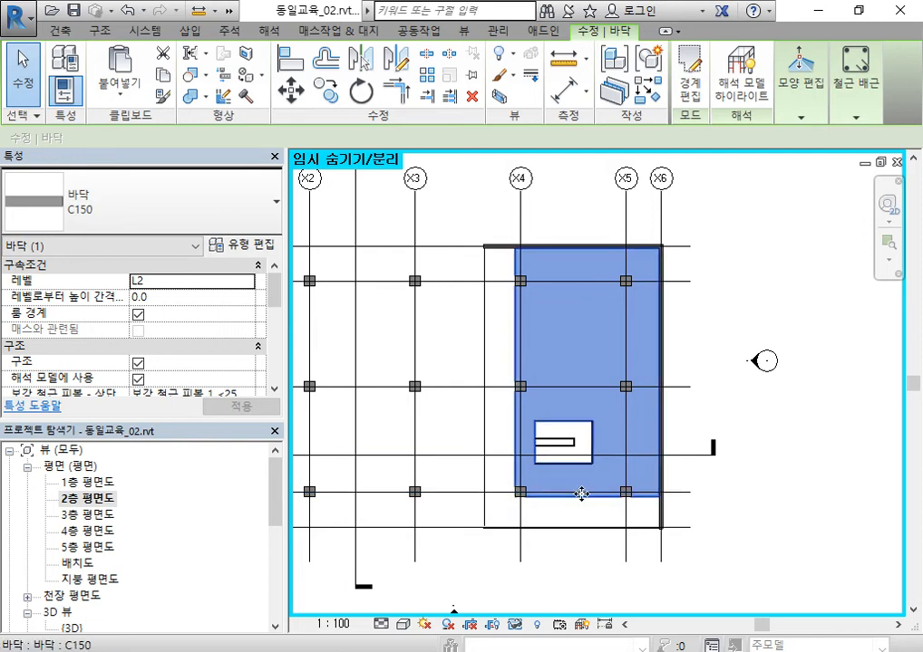
left_click(810, 434)
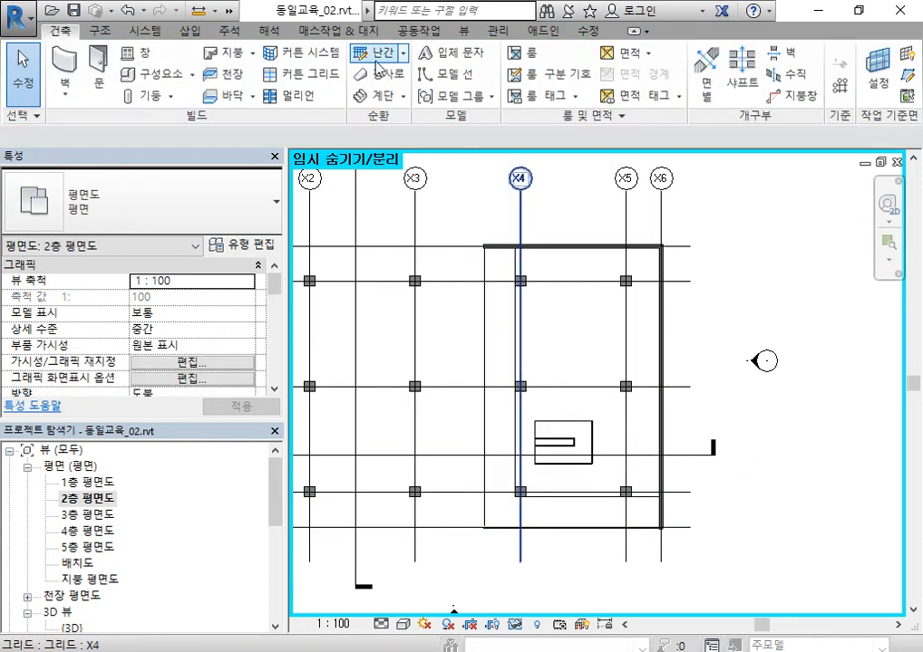
Step: Create a 900mm 파이프 railing on L2 by picking the slab's left and lower edges as its path
left_click(379, 62)
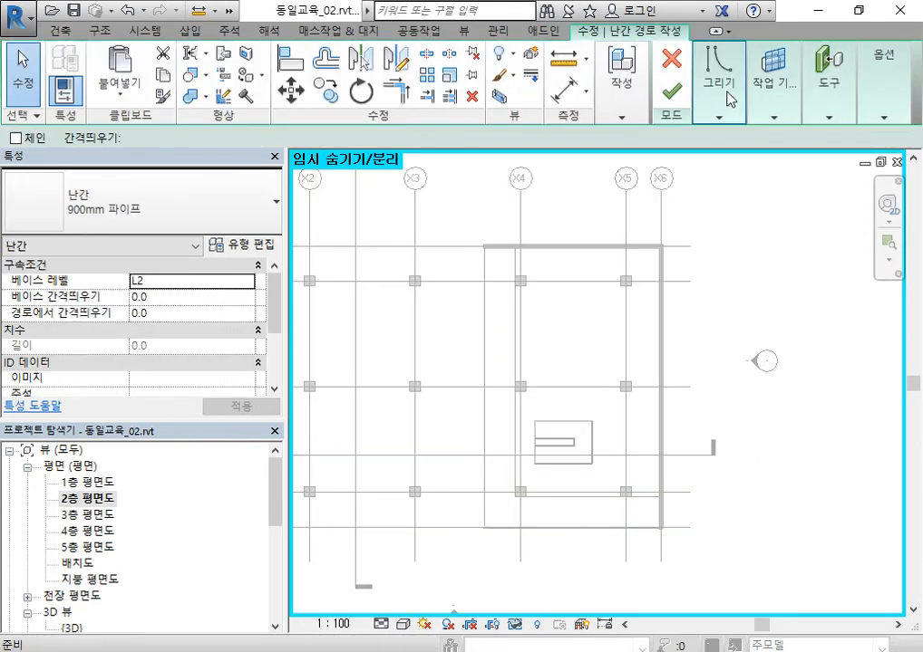
mouse_move(728, 89)
left_click(779, 162)
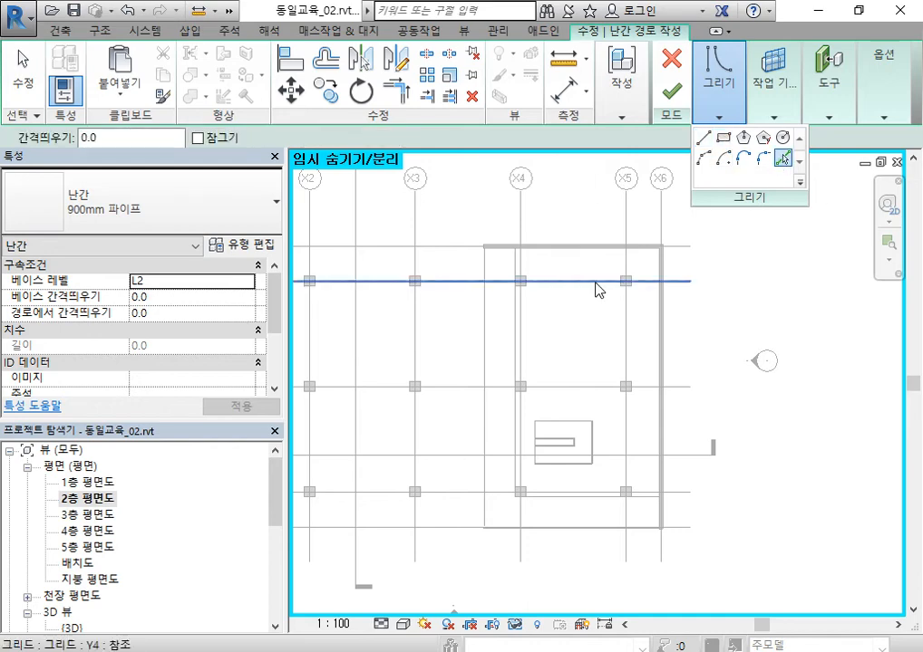
left_click(510, 342)
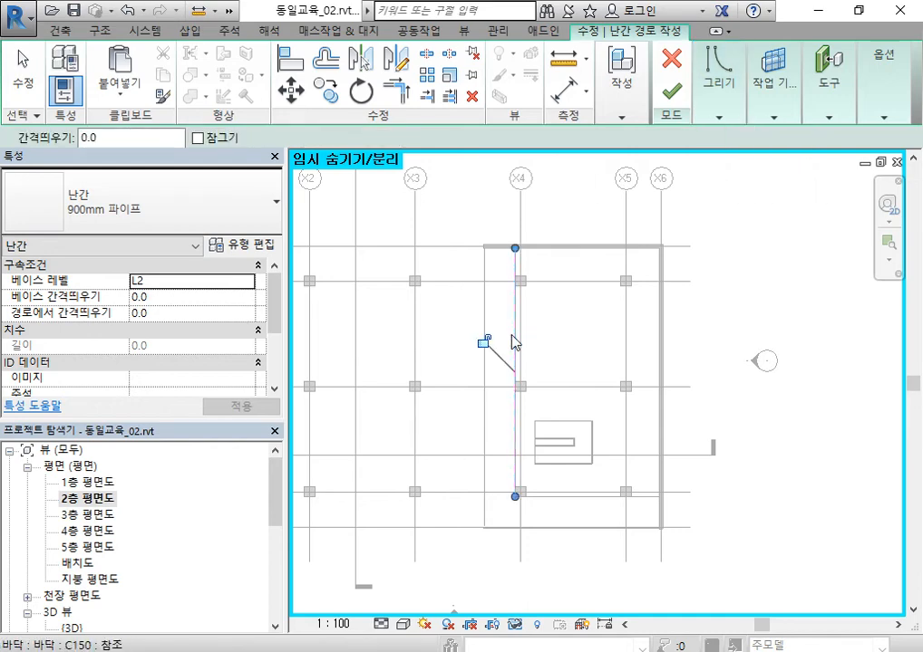
left_click(560, 501)
left_click(671, 91)
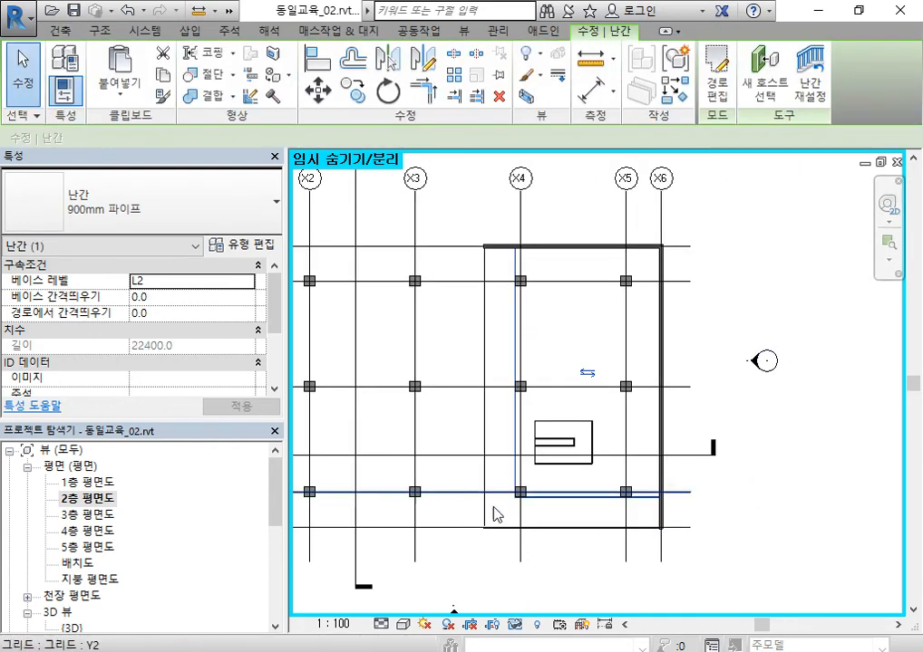
scroll(412, 389, "up", 6)
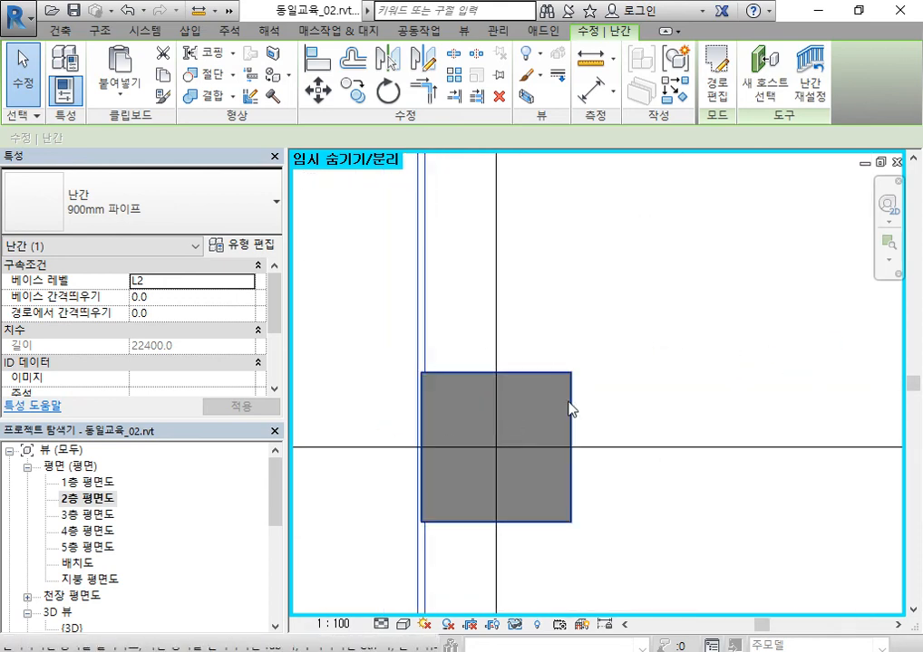
left_click(610, 296)
Step: Check the new L2 slab-edge railing in plan and in the 3D view
scroll(629, 270, "down", 3)
middle_click_drag(630, 269, 570, 307)
scroll(602, 253, "down", 4)
middle_click_drag(676, 304, 535, 292)
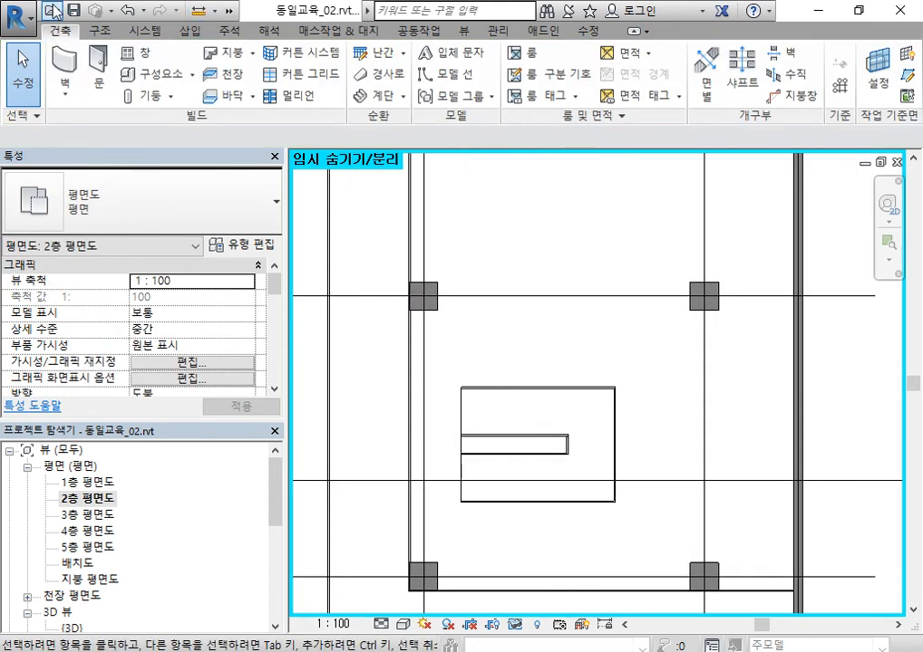
left_click(230, 12)
left_click(306, 35)
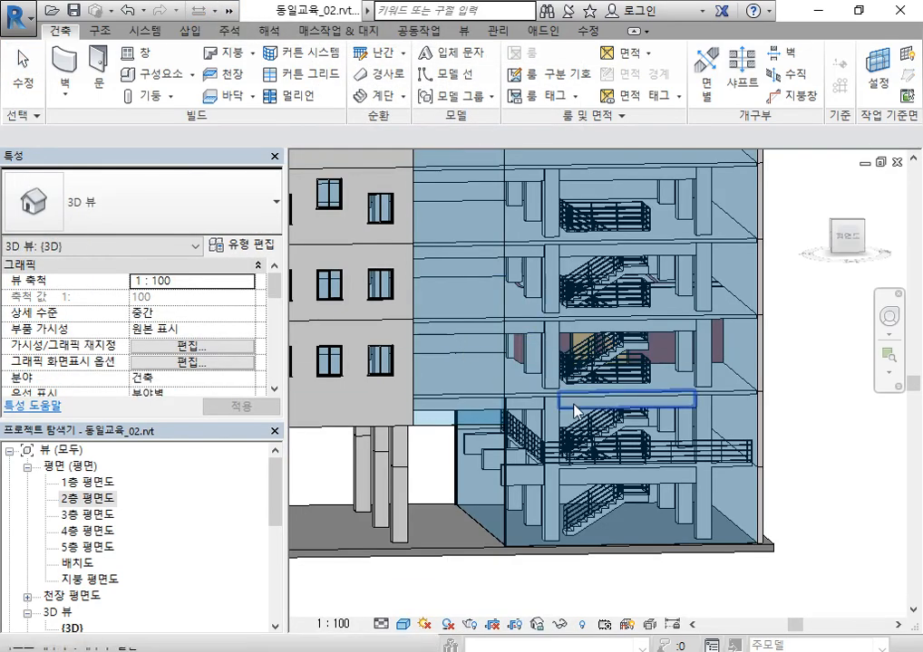
scroll(483, 407, "up", 3)
middle_click_drag(394, 362, 541, 439, "shift")
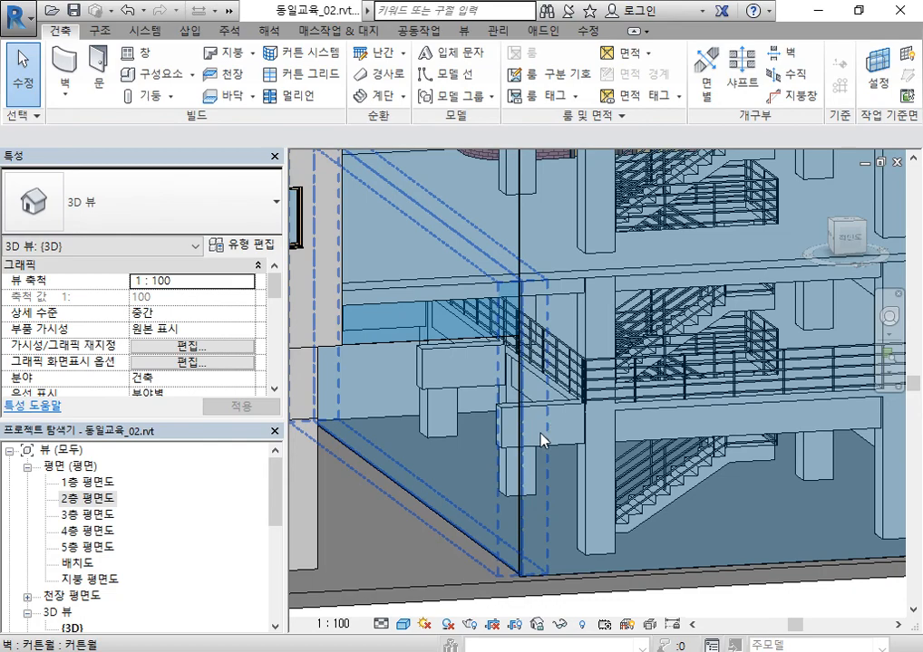
Step: Select the three 400 x 800mm L2 beams projecting past the shortened slab to examine them, and clear the selection
left_click(496, 414)
scroll(497, 416, "down", 2)
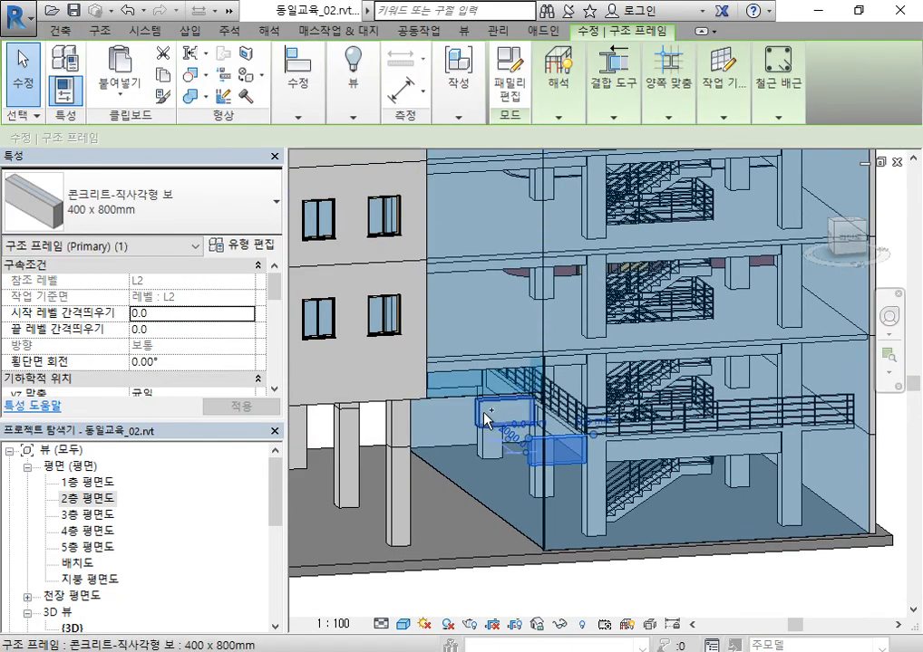
left_click(504, 426, "ctrl")
middle_click_drag(504, 461, 489, 519, "shift")
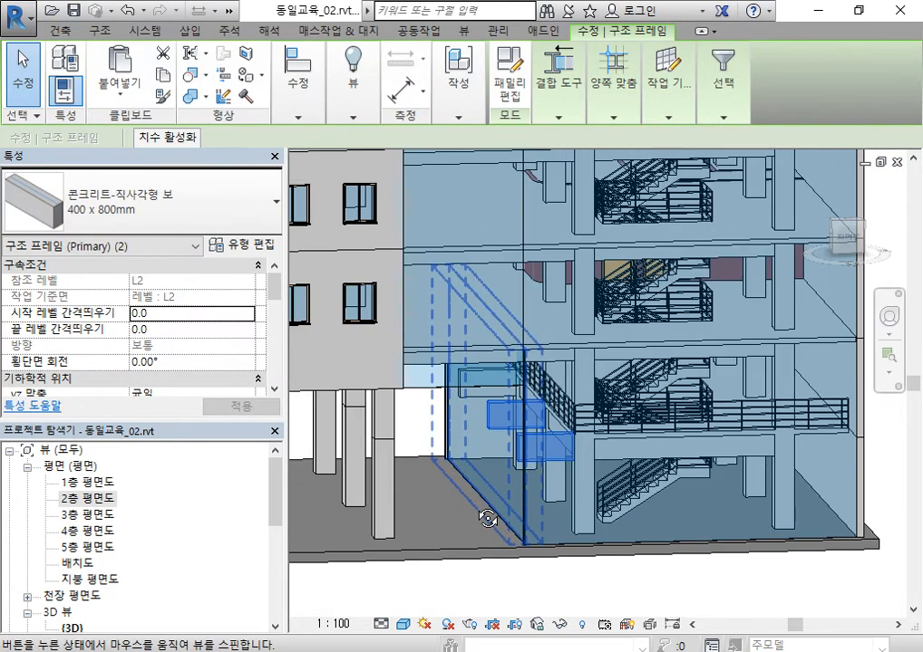
scroll(458, 413, "up", 3)
scroll(457, 412, "up", 1)
left_click(498, 338, "ctrl")
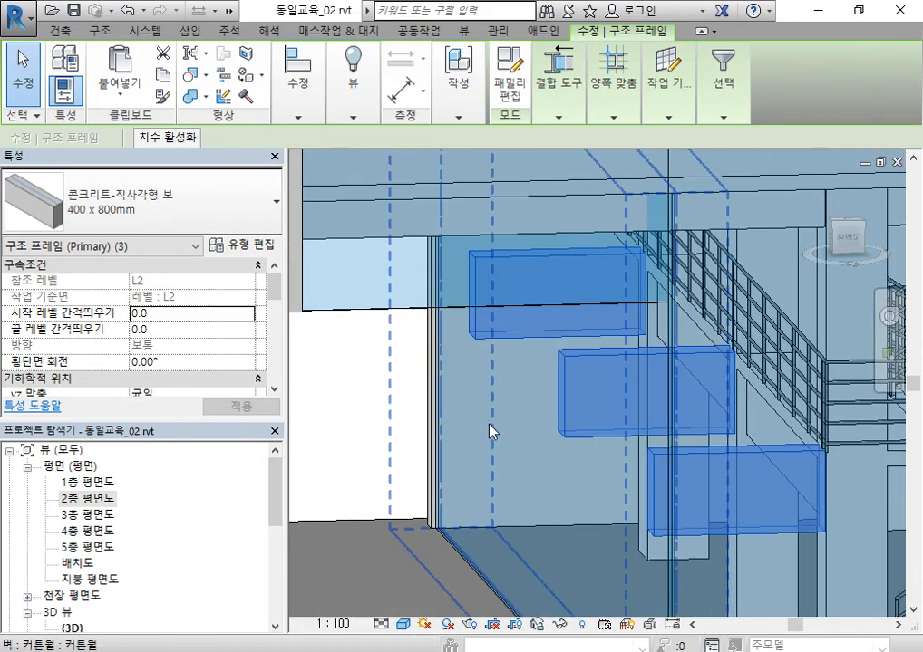
scroll(473, 444, "down", 4)
mouse_move(471, 455)
middle_mouse_down("shift")
mouse_move(482, 452)
mouse_move(477, 466)
middle_mouse_up("shift")
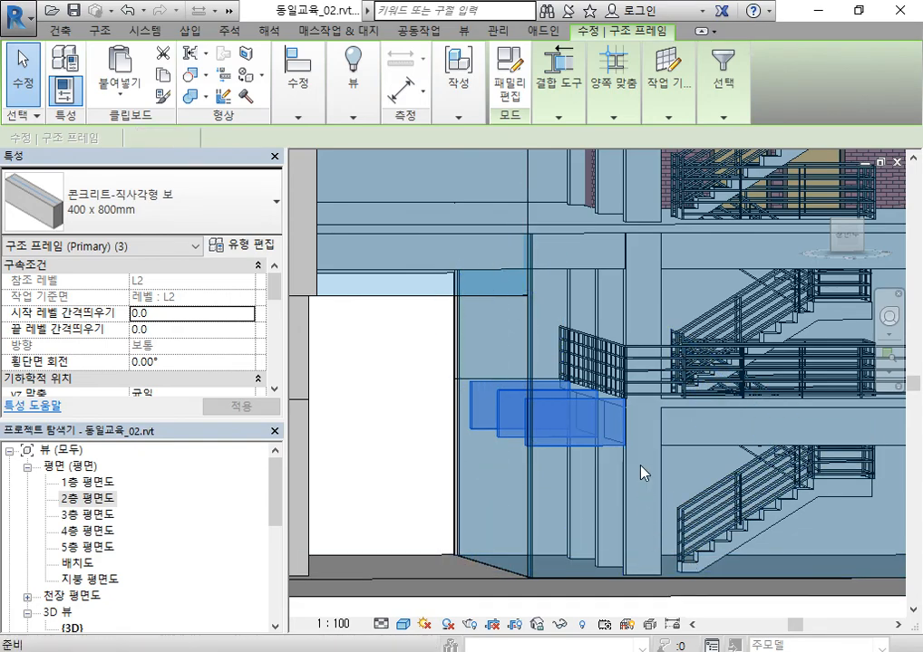
key("Escape")
Step: View the whole building in 3D from an outside corner
middle_click_drag(556, 494, 609, 576, "shift")
scroll(671, 500, "down", 5)
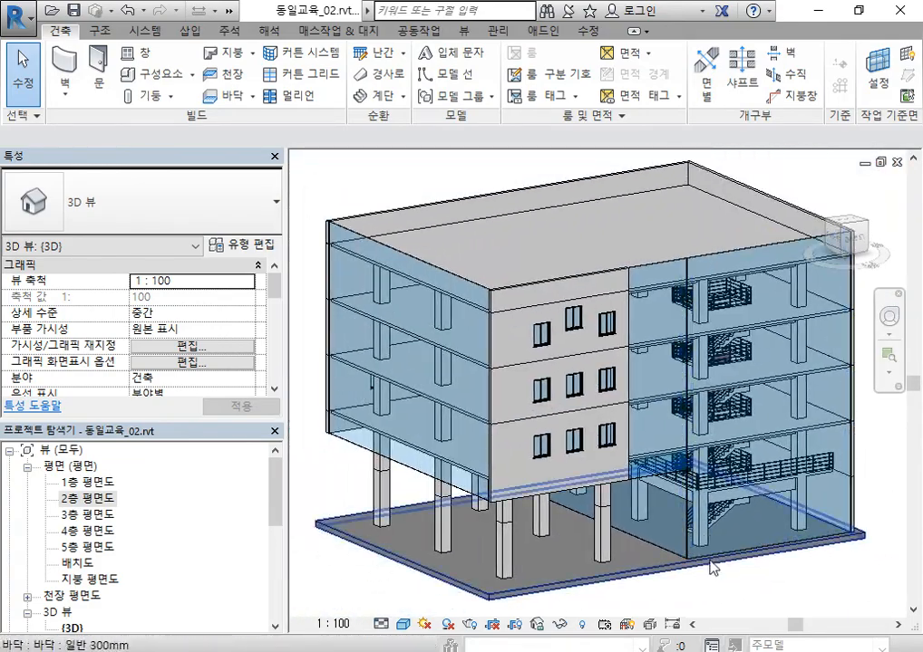
middle_click_drag(711, 569, 735, 583, "shift")
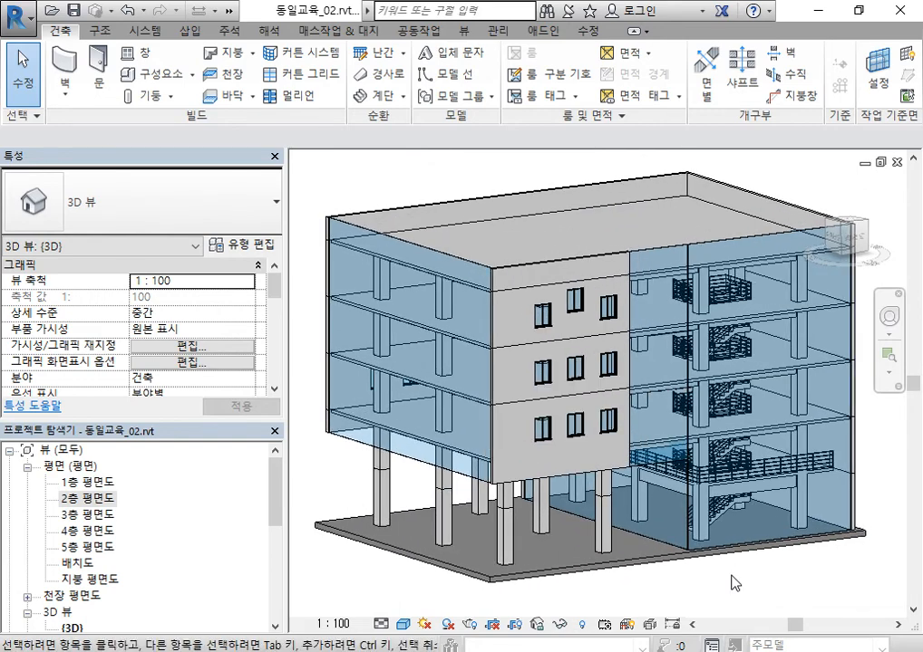